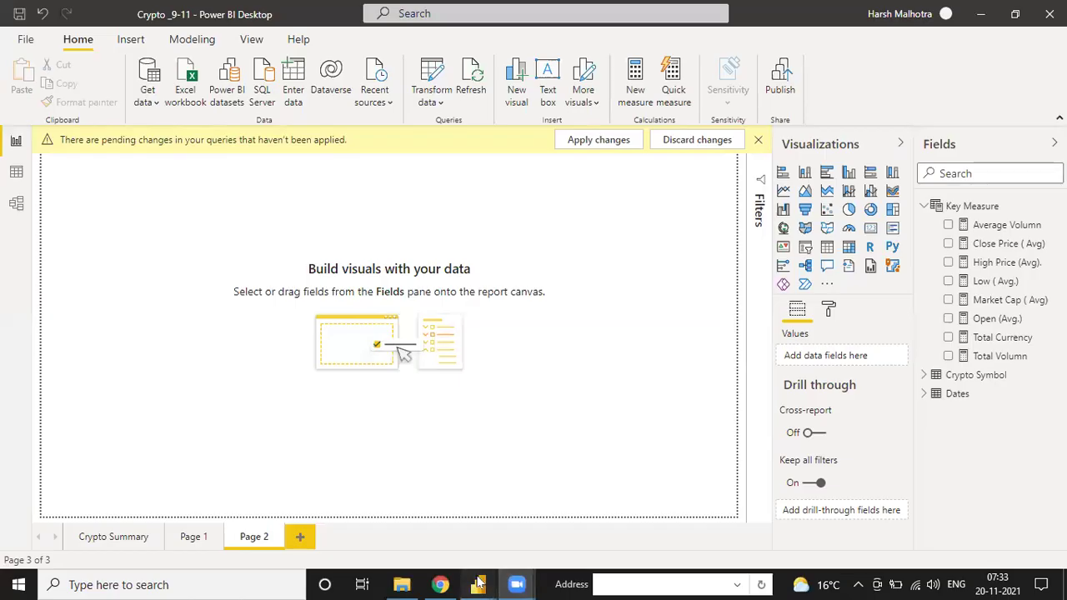
Return from the Power BI-AA report to Crypto _9-11, dismiss the pending-changes notice, and review its Crypto Summary and Page 1 pages.
mouse_move(477, 584)
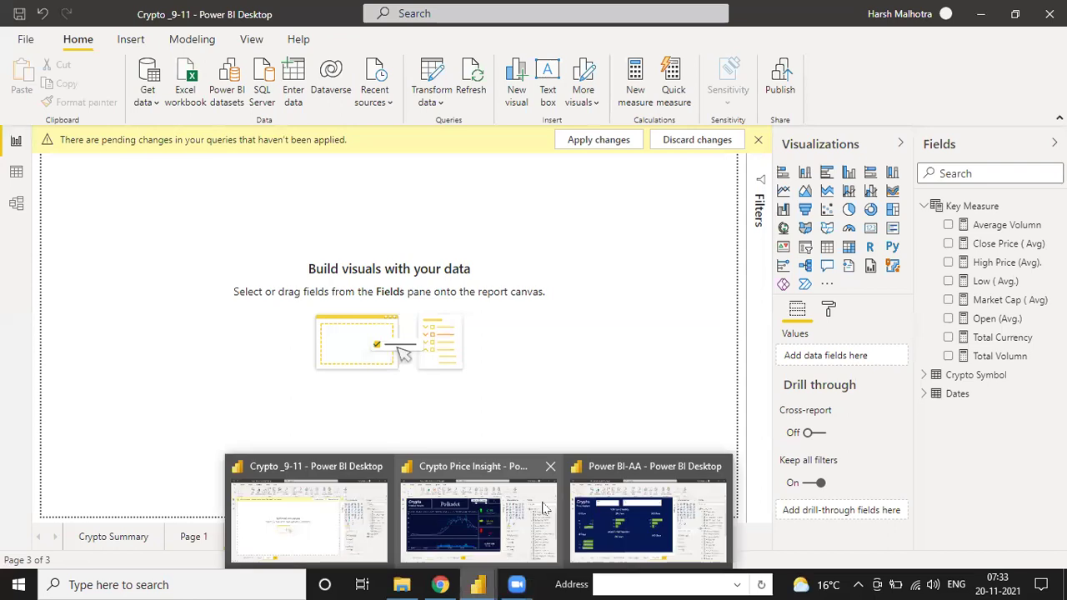
click(648, 524)
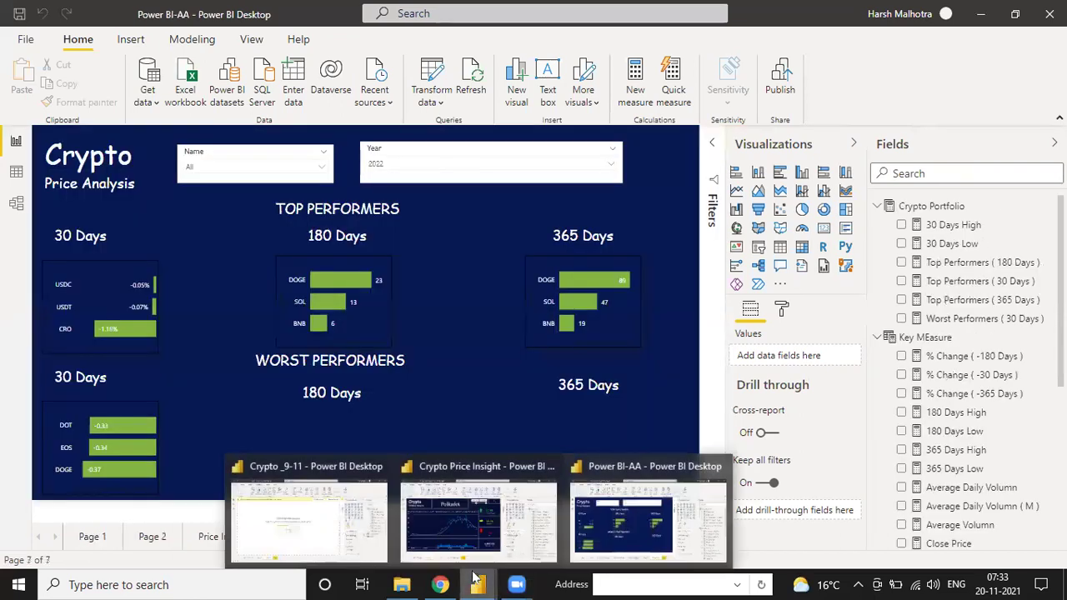
click(337, 525)
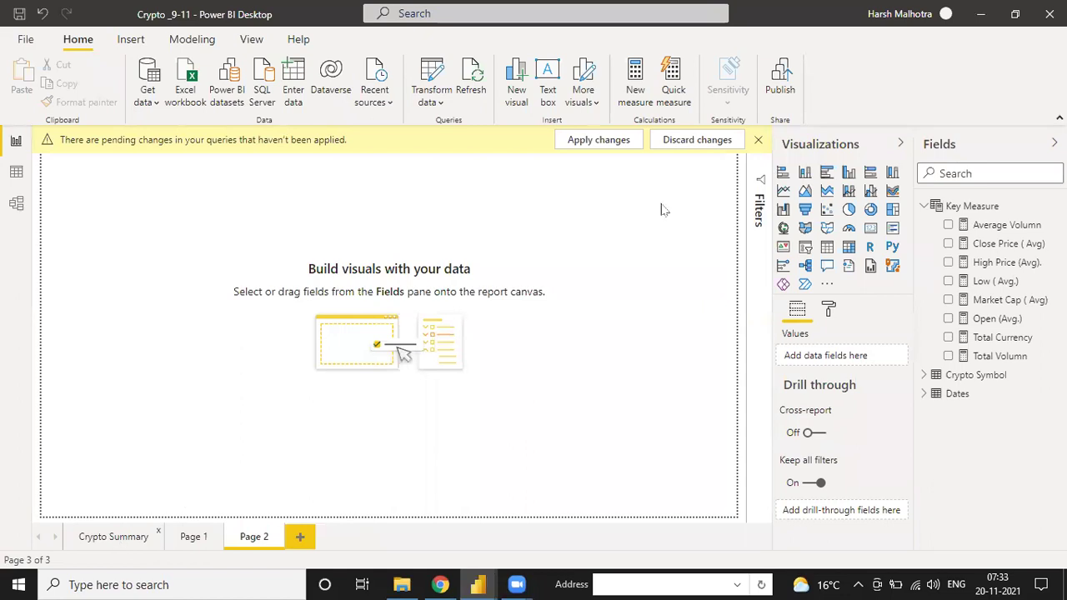
click(757, 139)
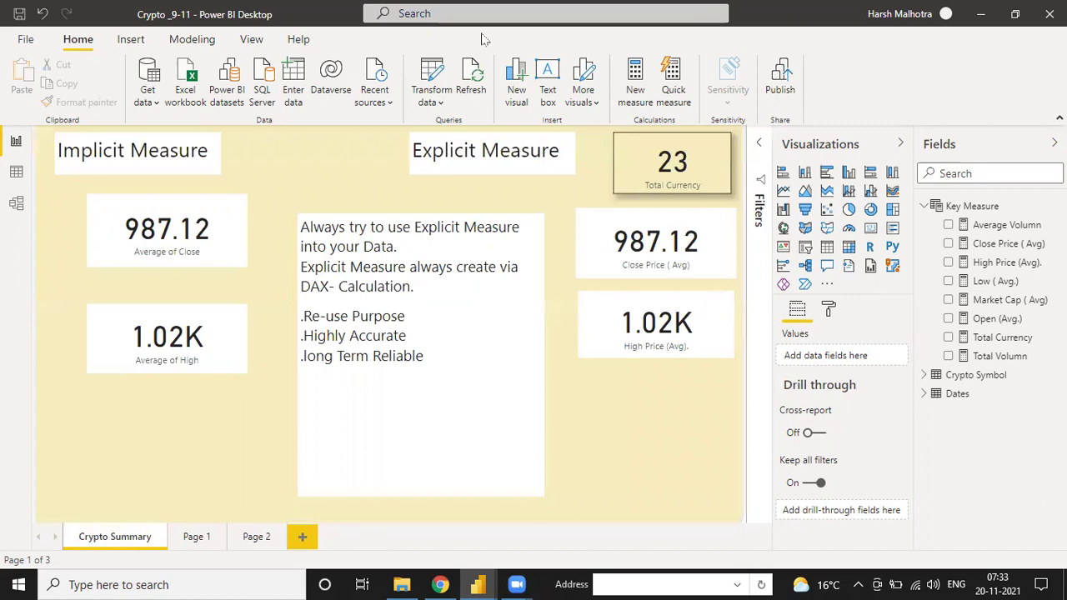
click(757, 140)
click(198, 537)
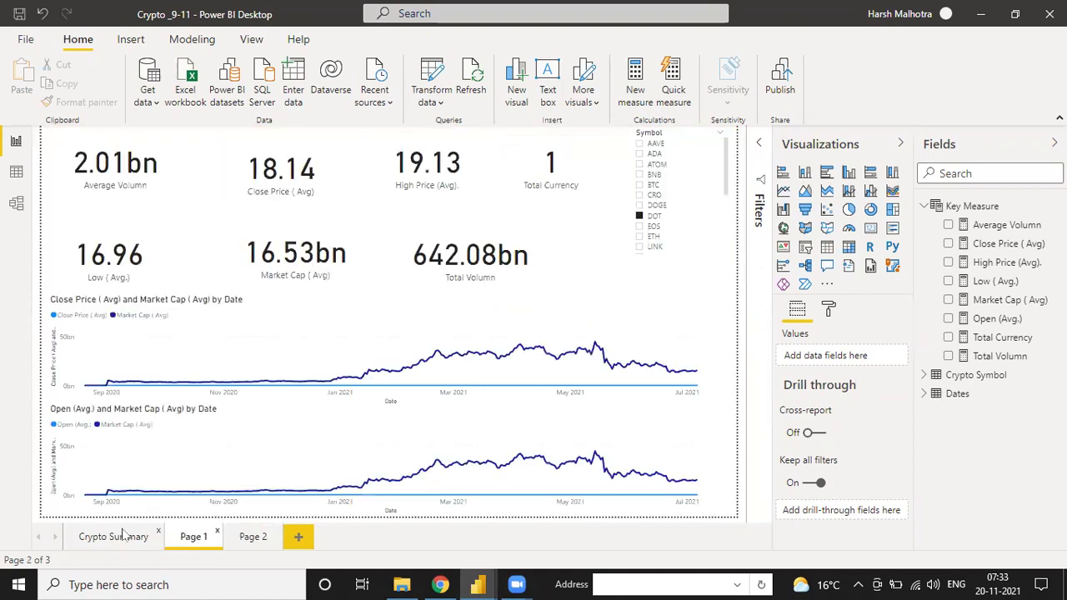
Switch to File Explorer and view the coin source files in the Cryptocurrency Dashboard folder, returning to the report when done.
click(401, 584)
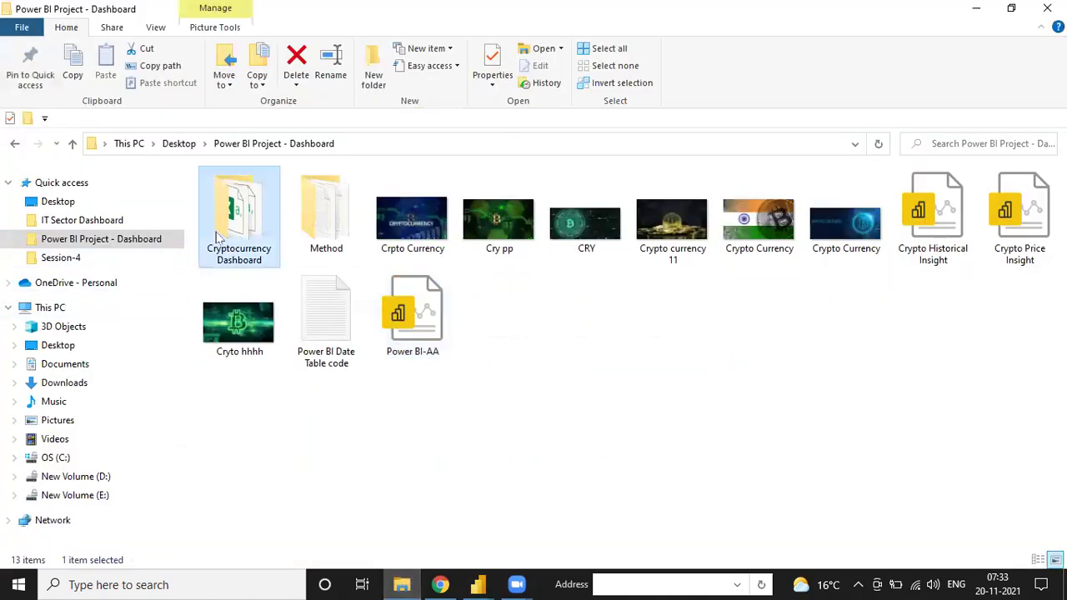
double_click(217, 237)
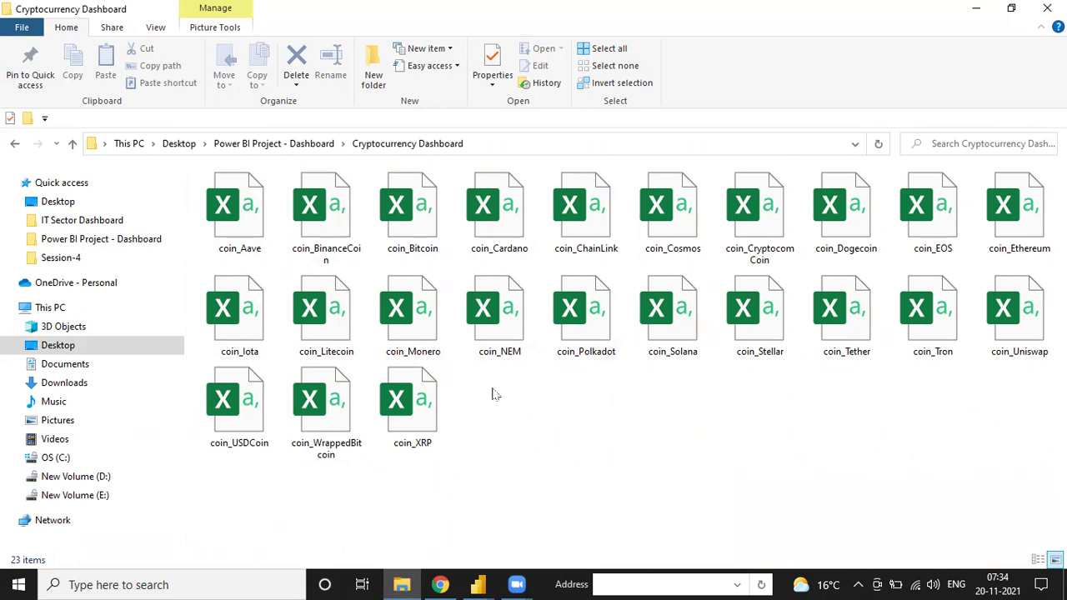
key(alt+Tab)
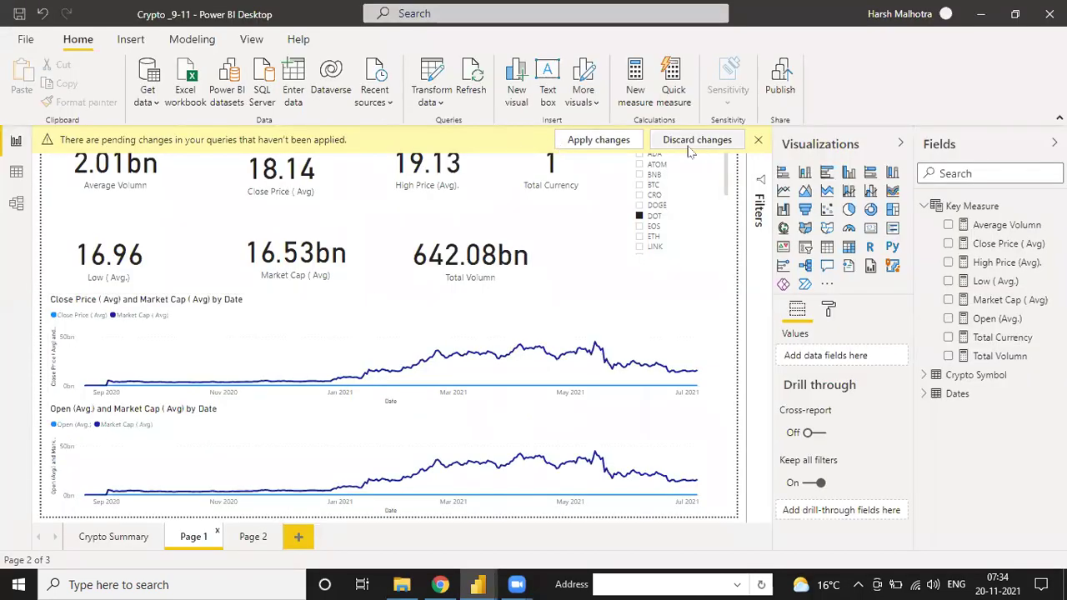
Open the Power Query Editor and review the Crypto Symbol and Dates queries and the Query1 function.
click(759, 142)
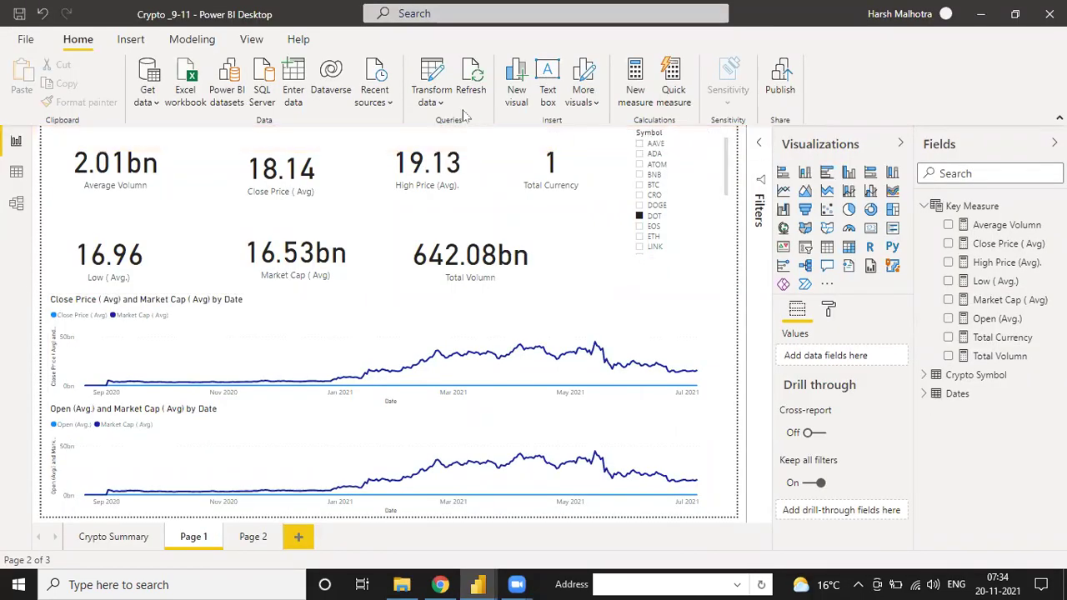
click(440, 100)
click(450, 130)
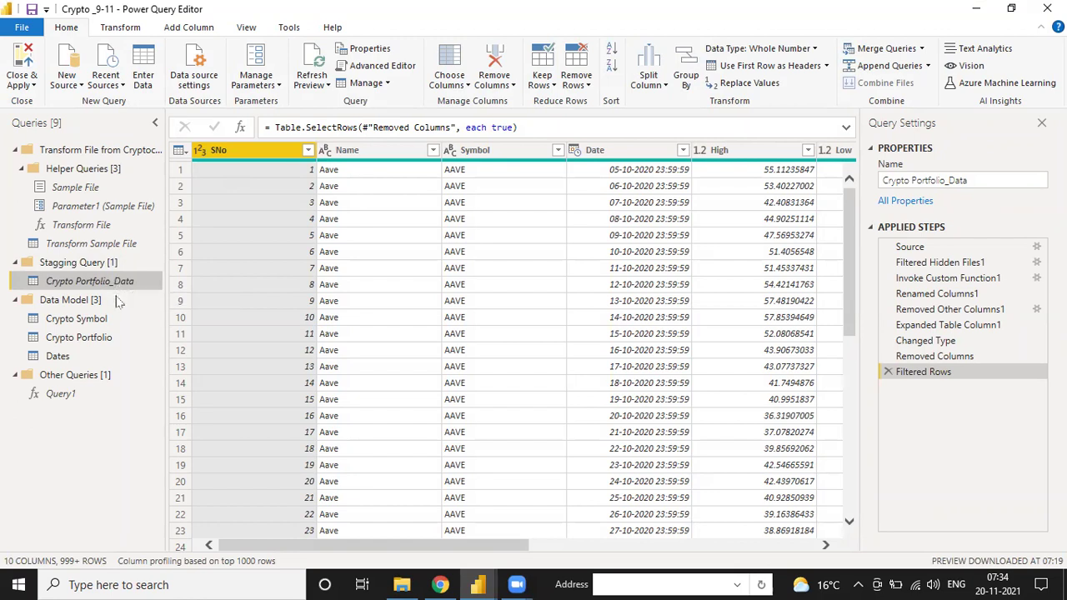
click(98, 320)
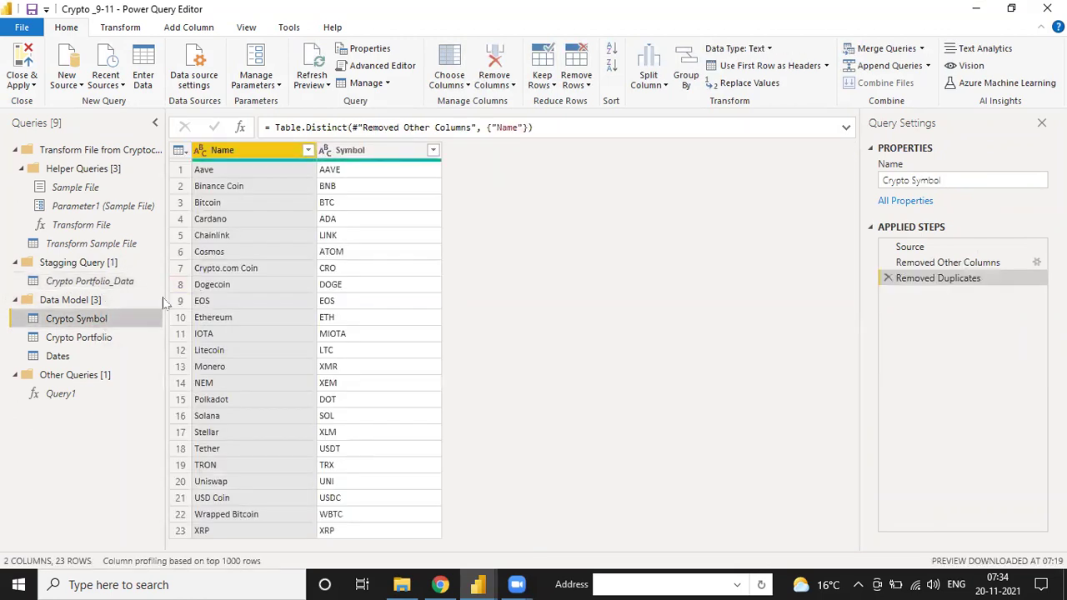
click(84, 358)
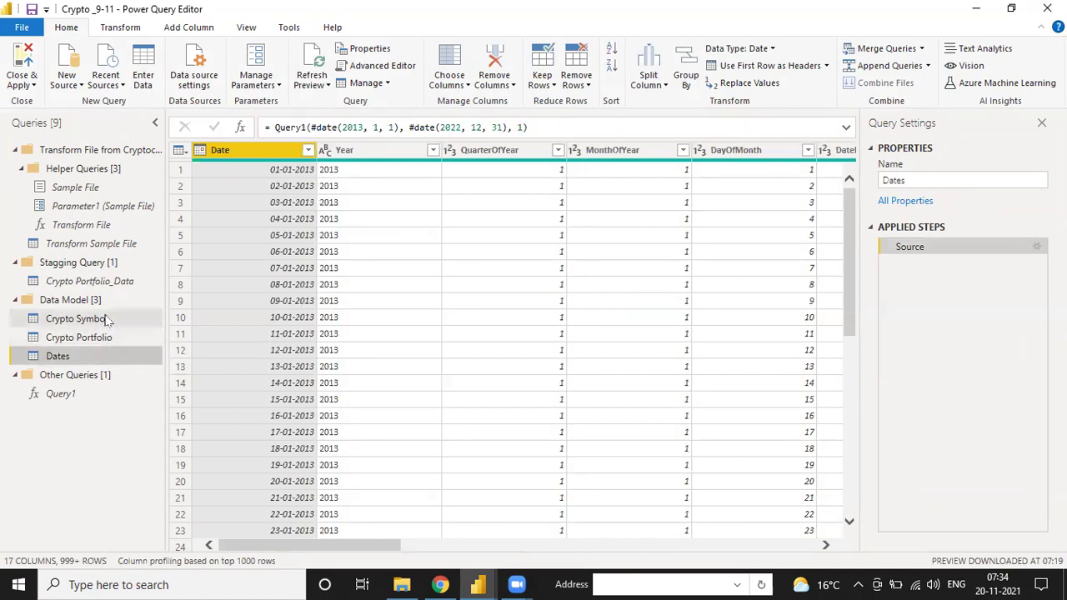
click(87, 393)
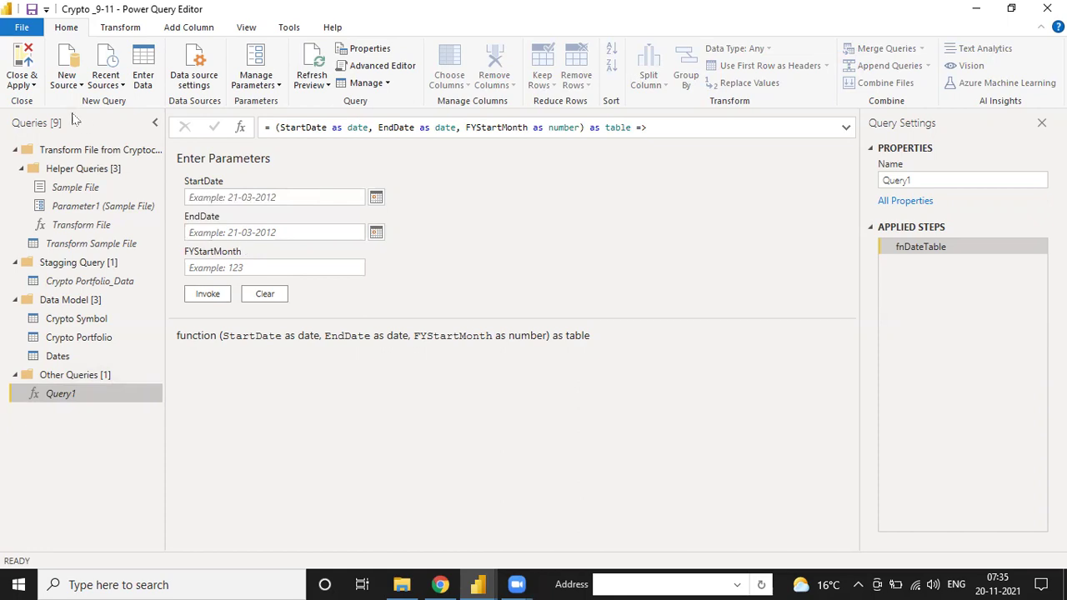
Close the Power Query Editor and apply the query changes to the data model.
click(23, 84)
click(47, 106)
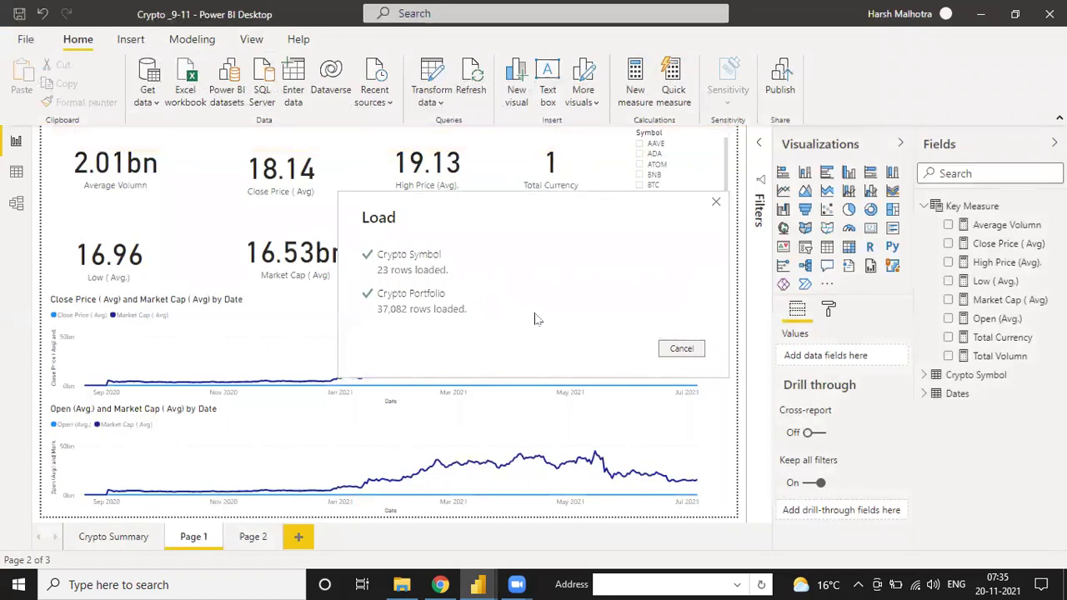
Look through the Crypto Portfolio, Crypto Symbol and Dates tables in the data view.
click(16, 173)
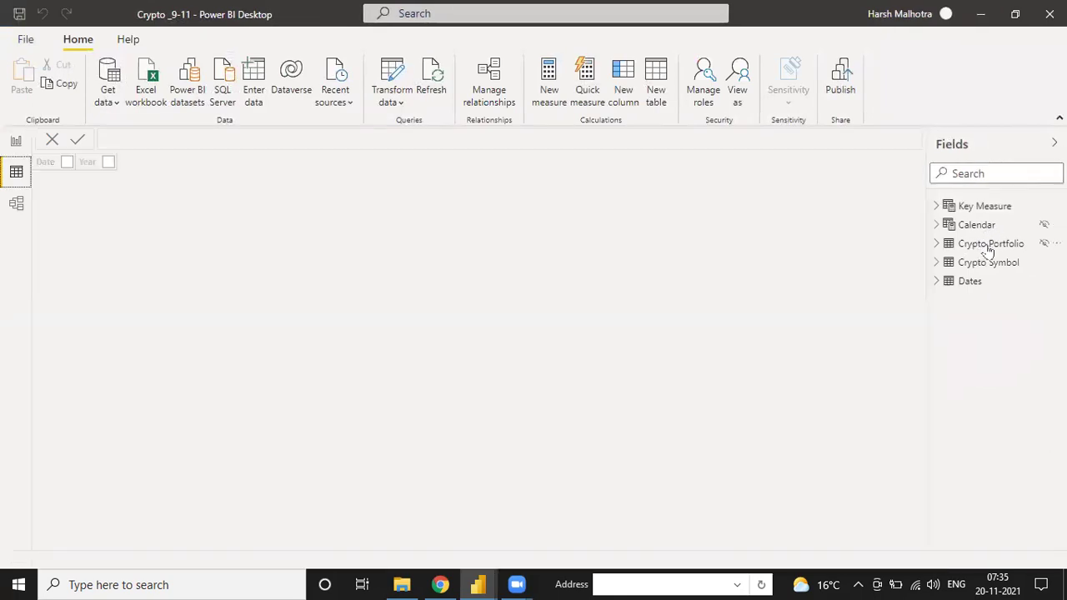
click(989, 246)
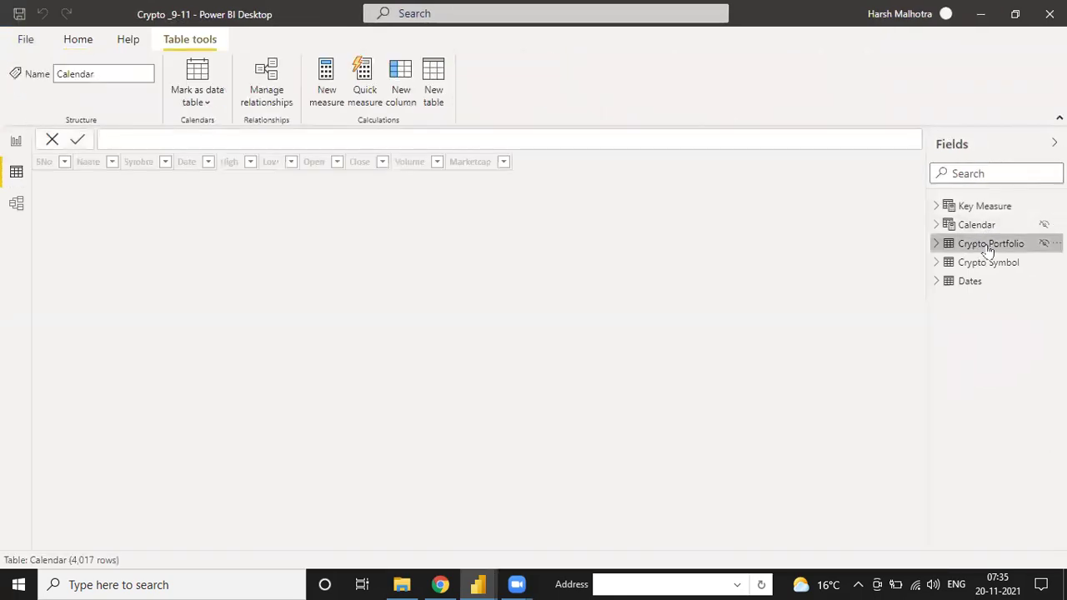
click(992, 264)
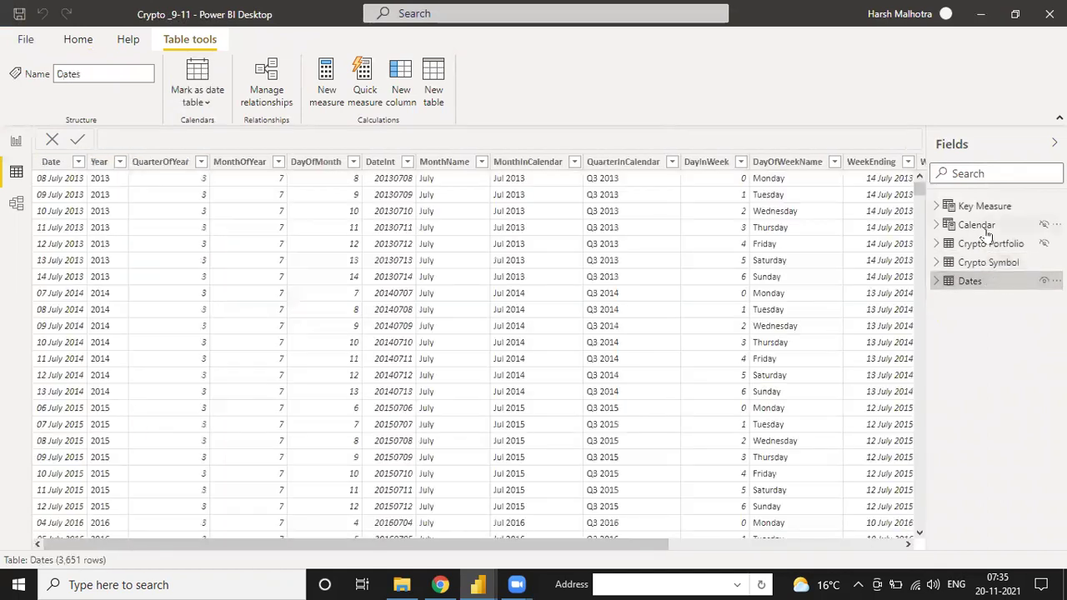
Compare the rows and fields of the Calendar table with those of the Dates table, including its last columns.
click(987, 229)
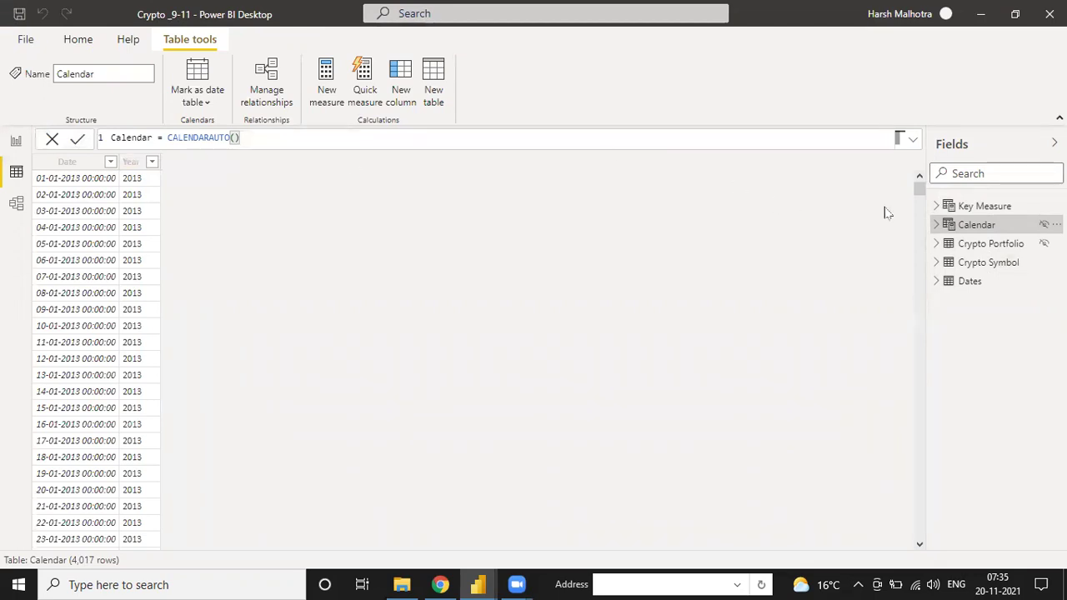
click(934, 228)
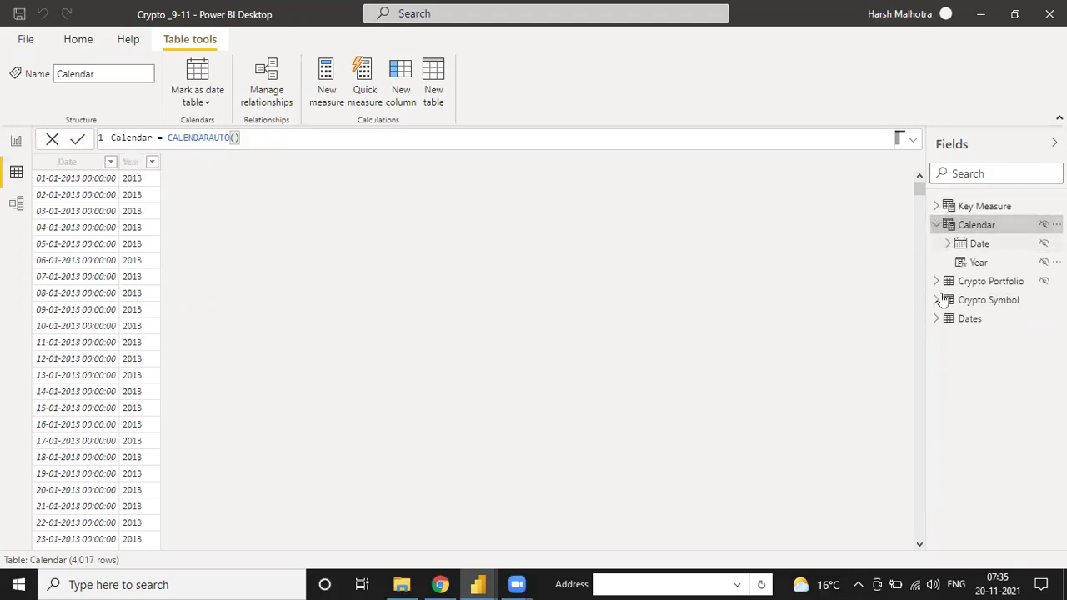
click(969, 319)
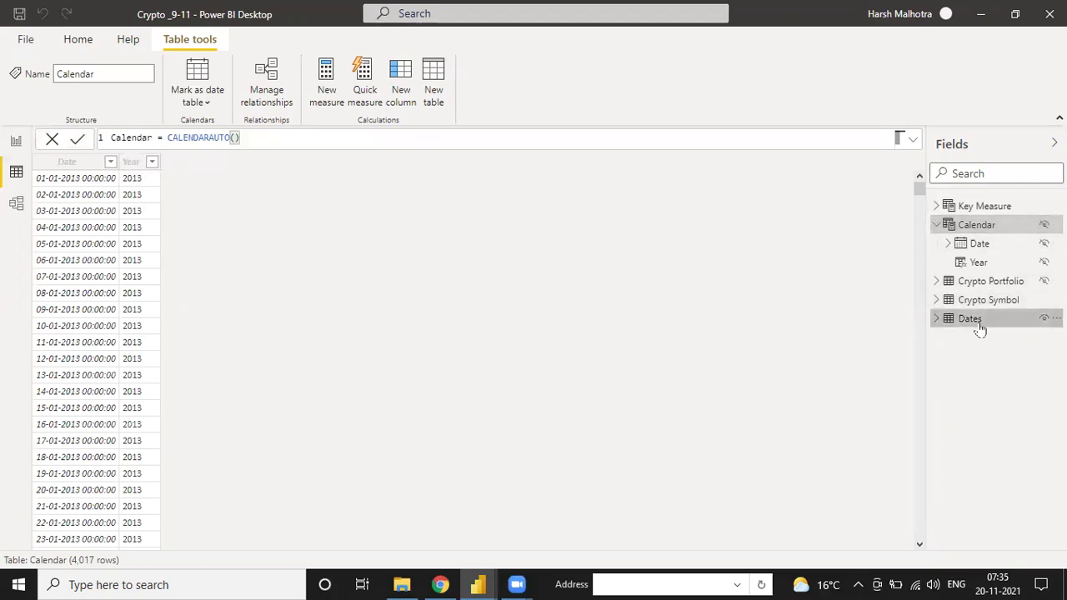
click(935, 320)
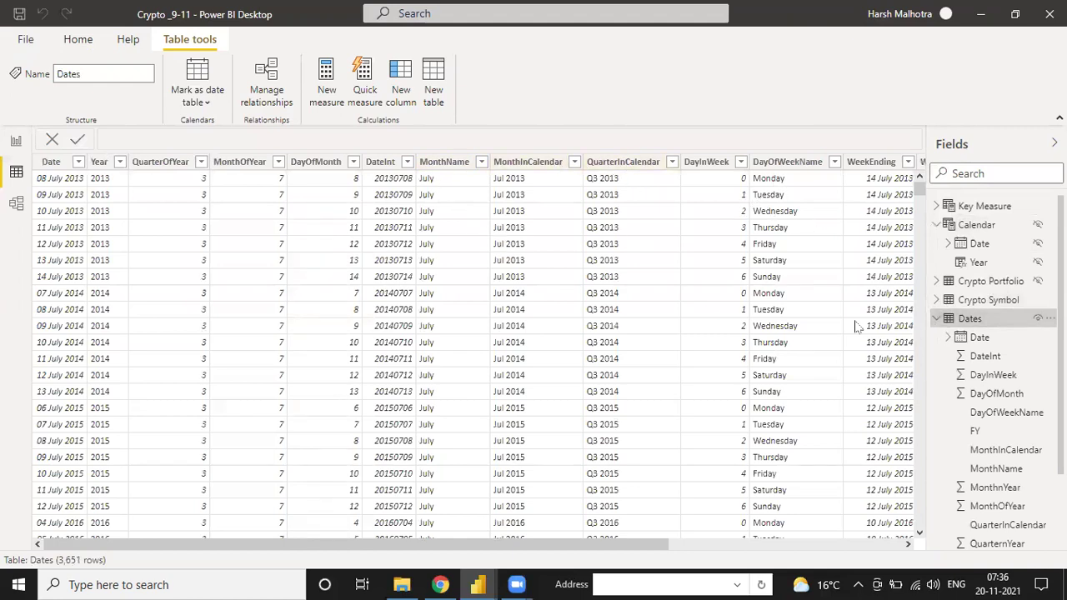
click(890, 543)
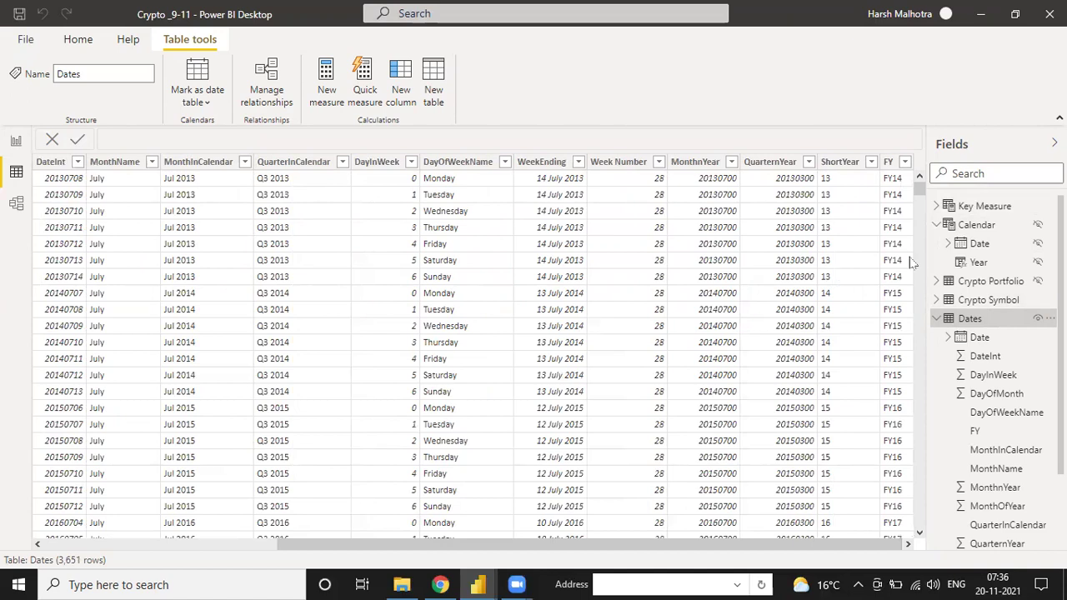
Expand the Key Measure table in a widened field list and inspect the Average Volumn and Close Price ( Avg) formulas.
click(936, 225)
click(936, 206)
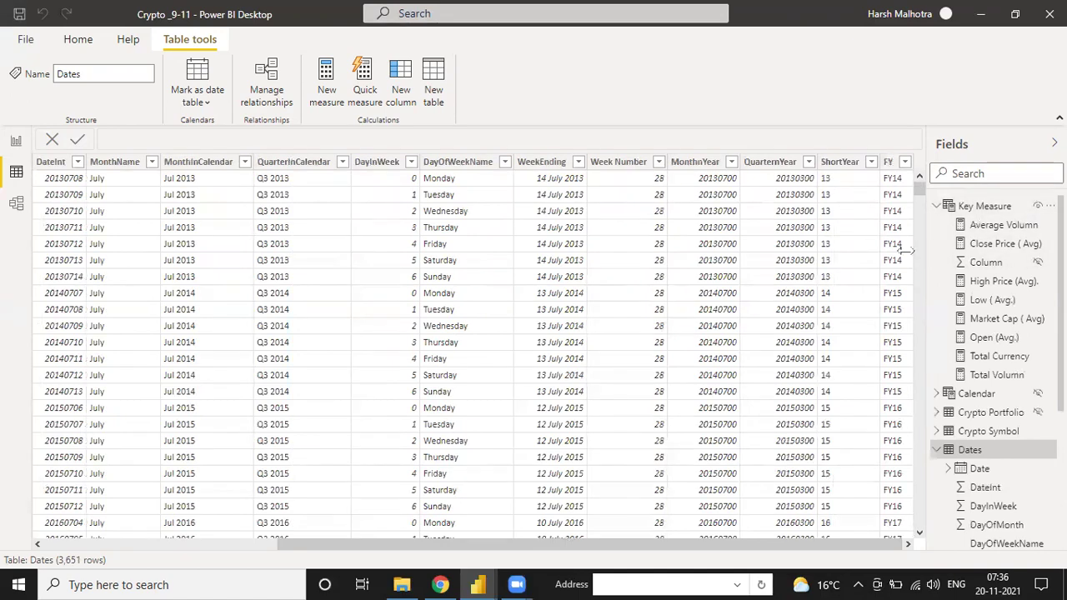
drag(926, 258, 879, 259)
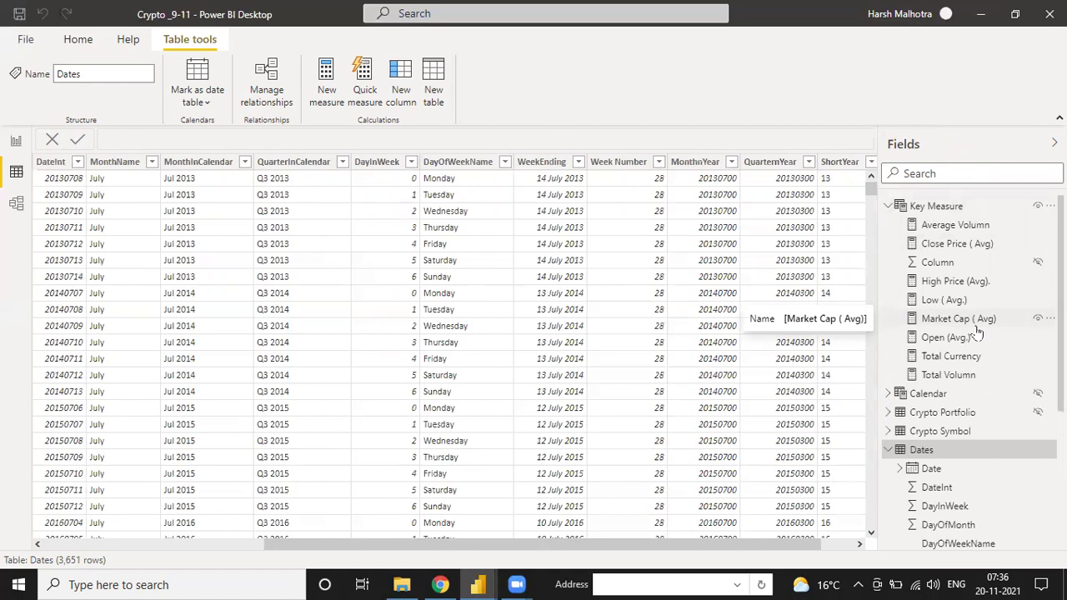
click(983, 228)
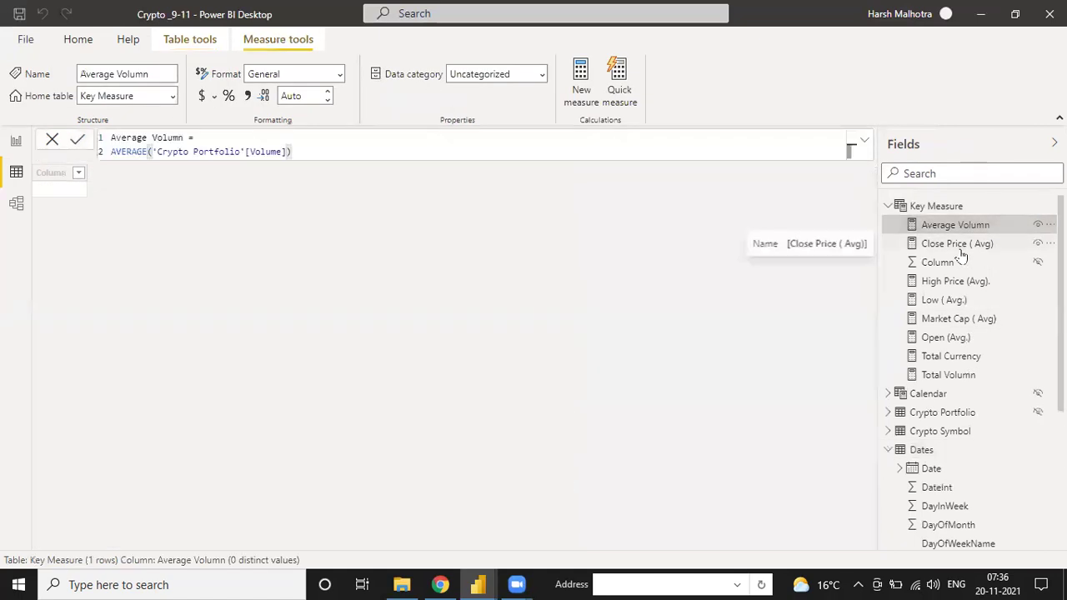
click(964, 253)
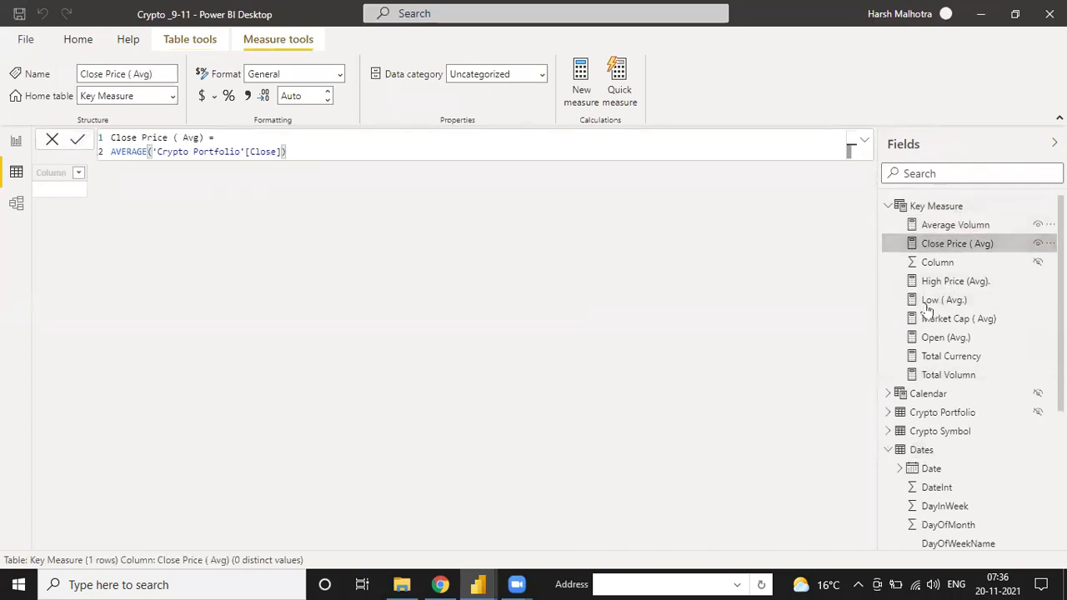
Review the hidden fields of the Crypto Portfolio table that the key measures draw on.
click(889, 414)
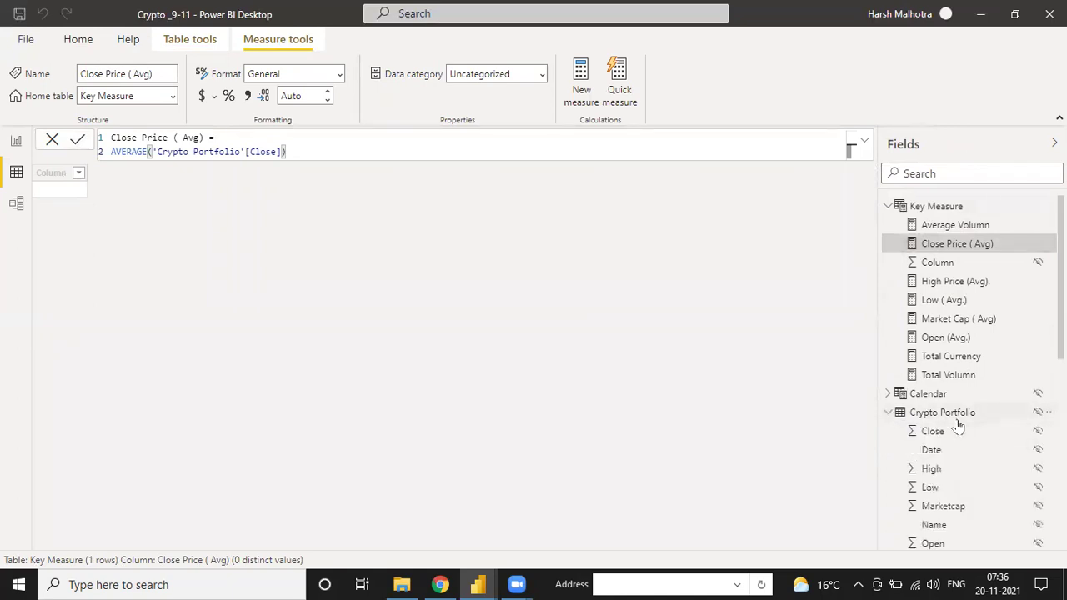
scroll(954, 425, down, 3)
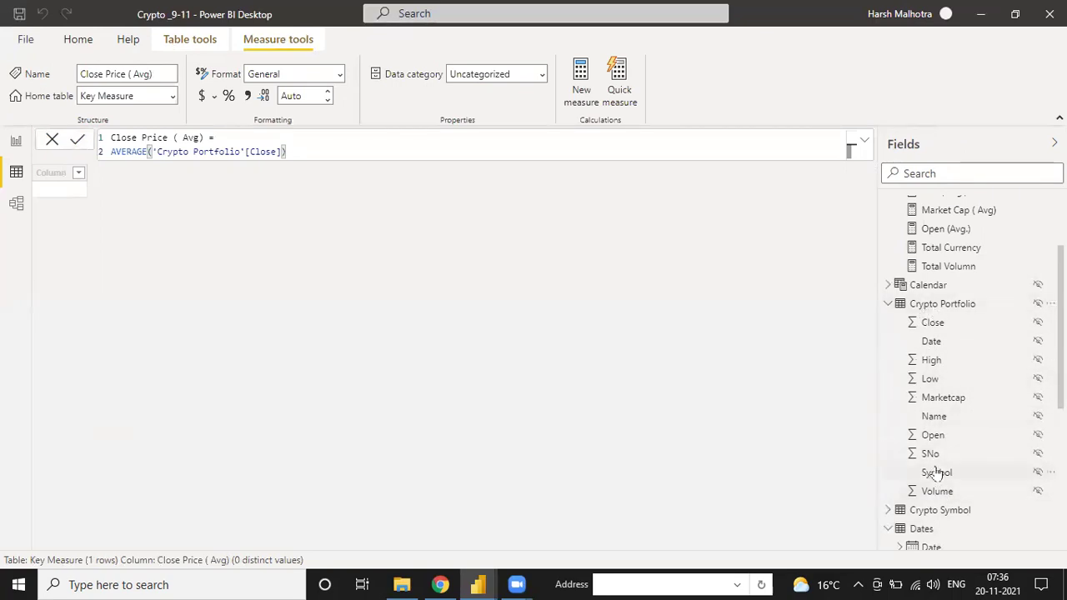
scroll(953, 450, up, 3)
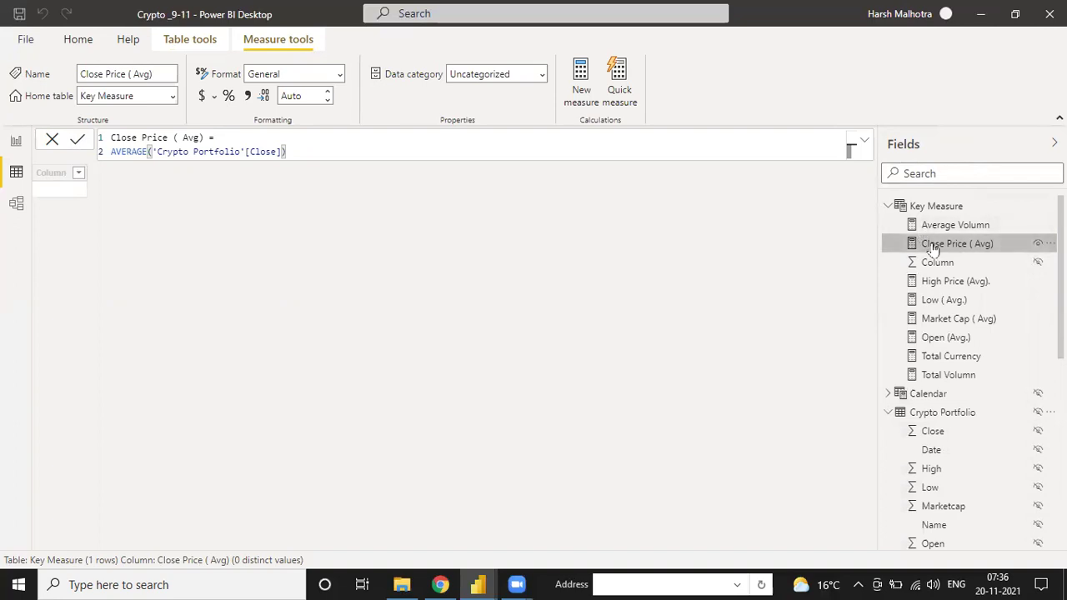
On the Crypto Summary report page, change the Average of Close card's aggregation to Sum.
click(15, 142)
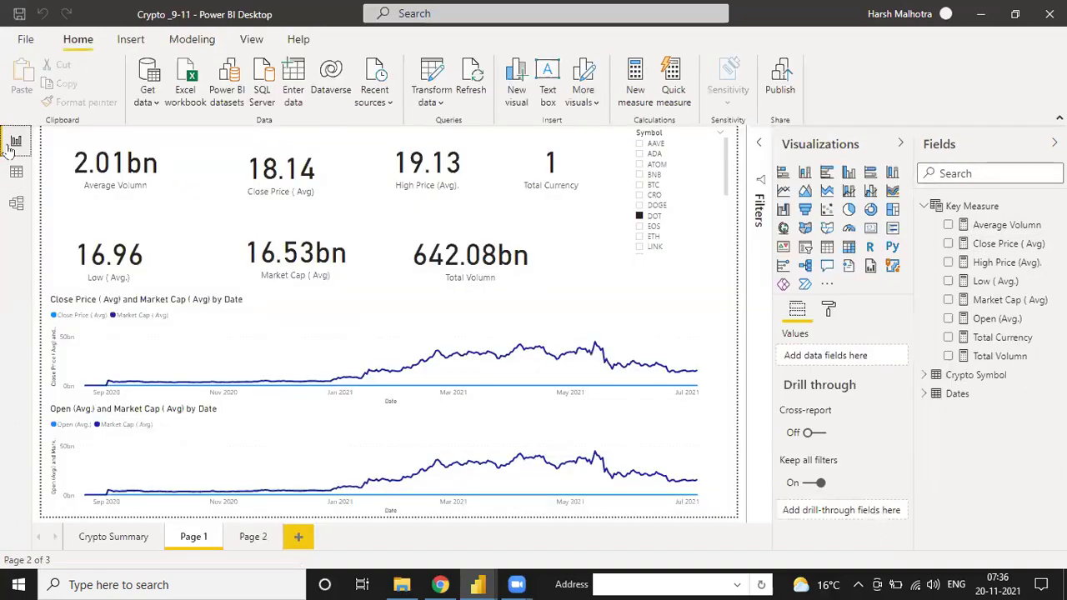
click(99, 544)
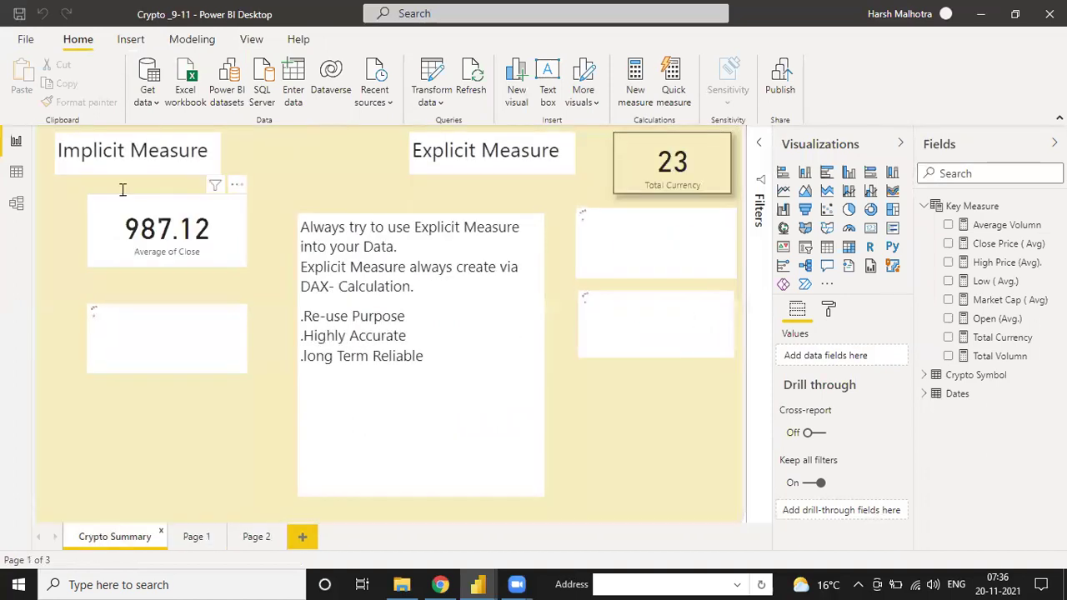
click(146, 227)
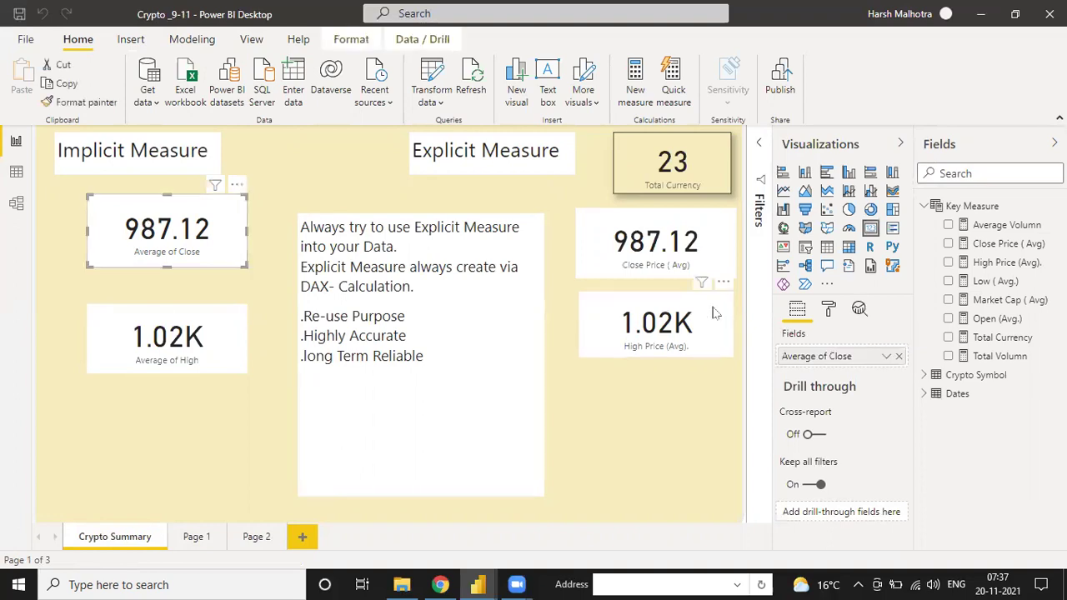
click(886, 356)
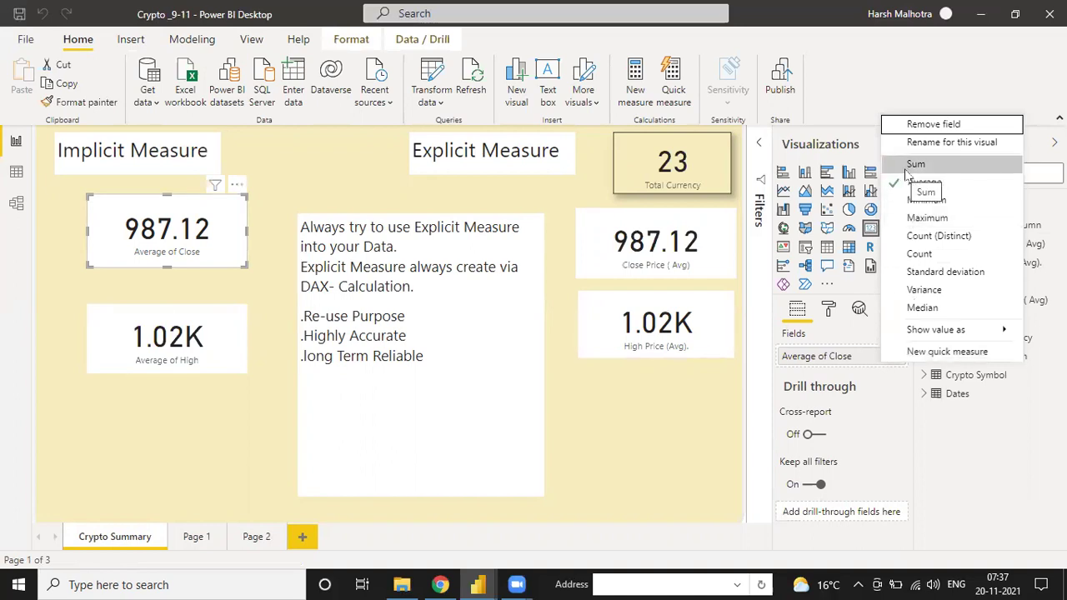
click(952, 166)
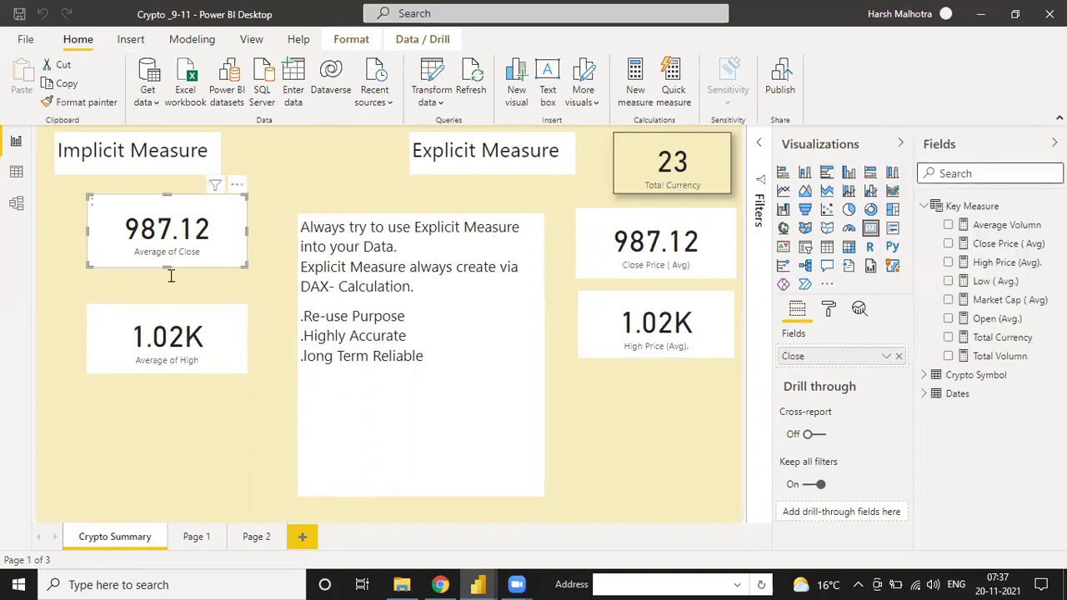
Inspect the field options of the explicit Close Price ( Avg) card and the text box on the benefits of explicit measures.
click(650, 258)
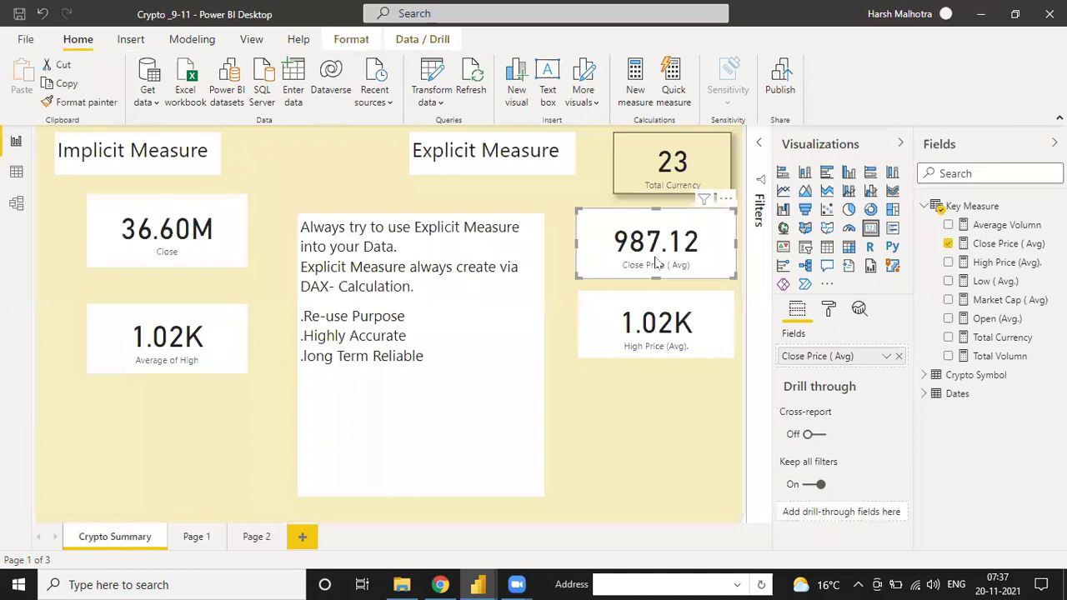
click(885, 356)
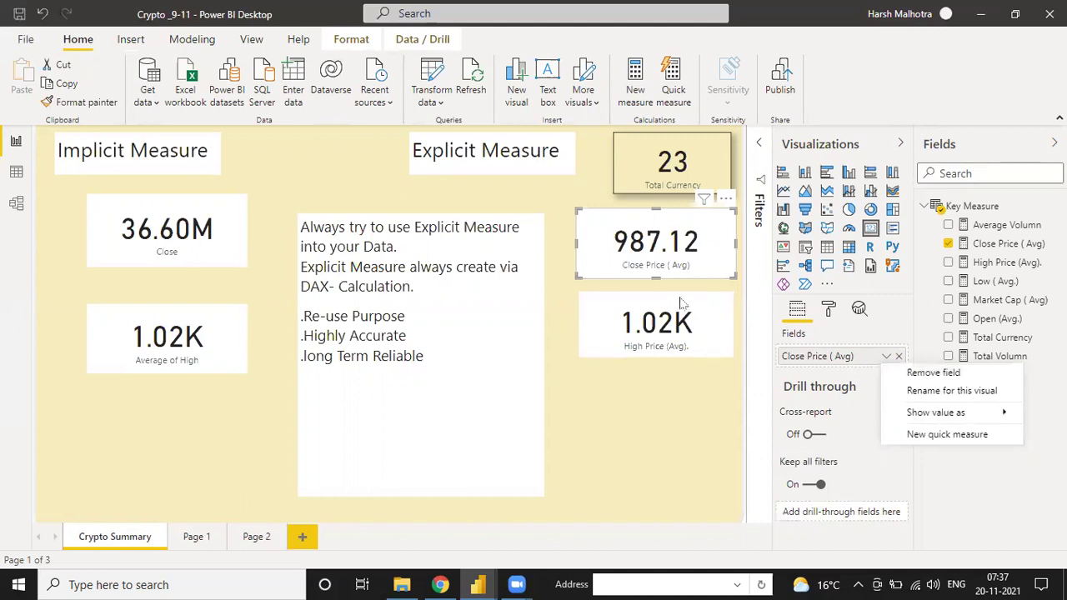
key(Escape)
click(369, 335)
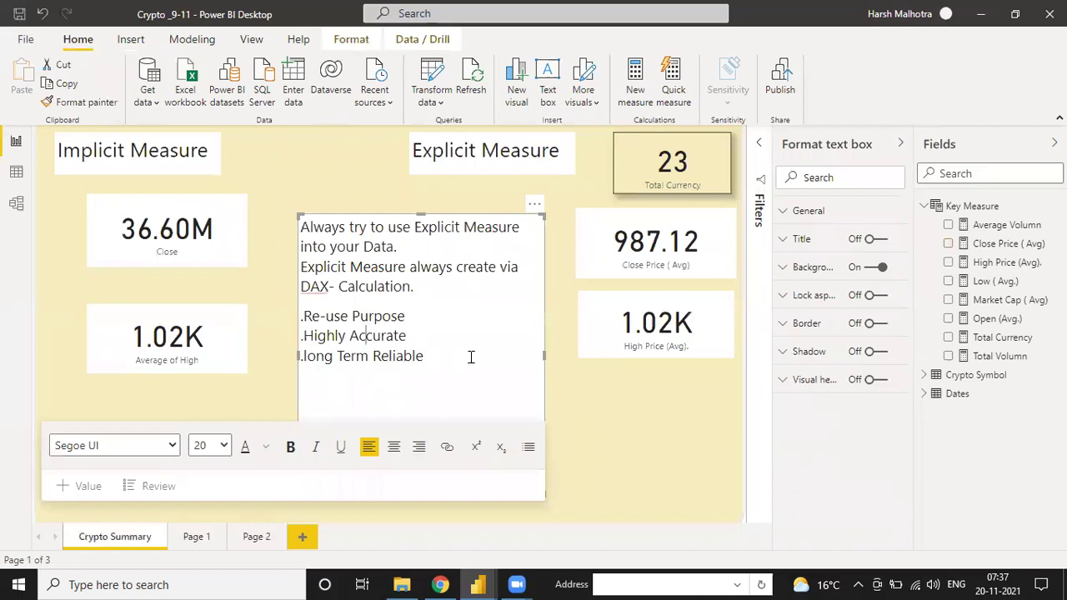
click(275, 470)
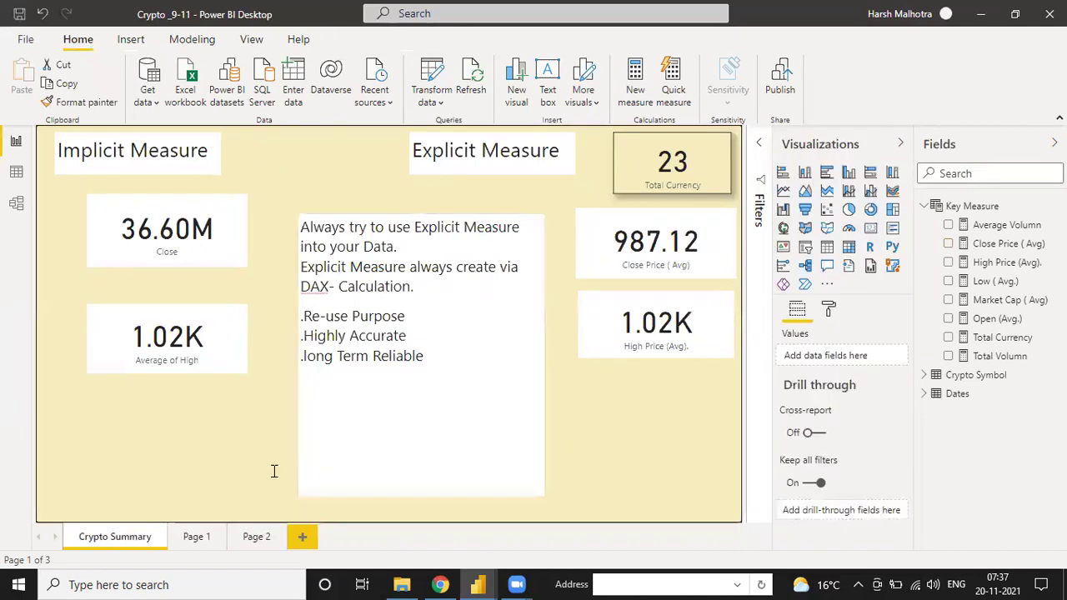
On Page 1, review the Average Volumn, Close Price ( Avg), High Price (Avg). and Total Currency measure cards.
click(197, 538)
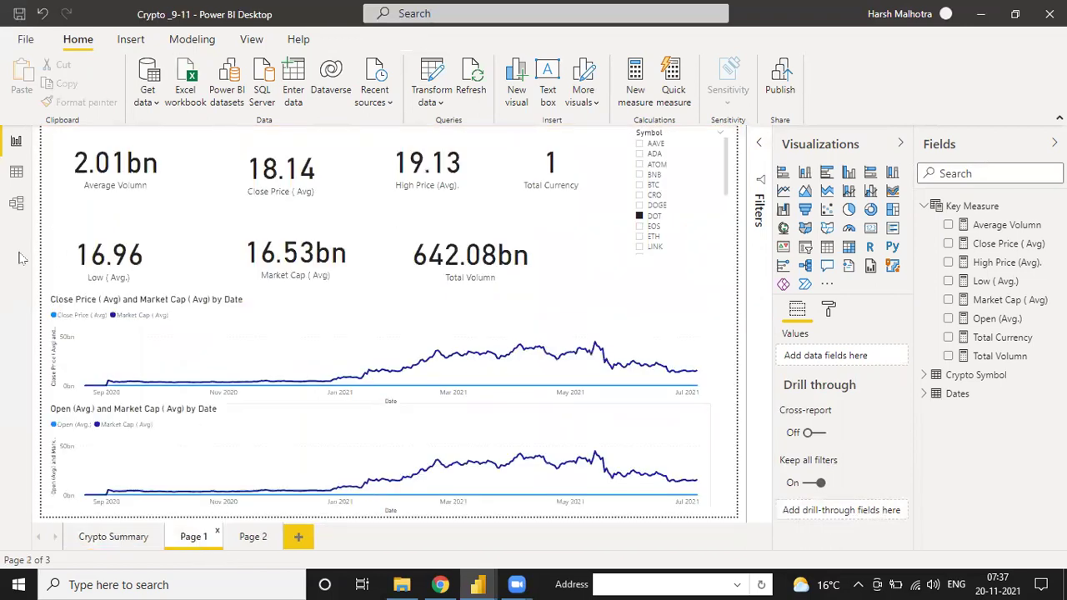
click(157, 185)
key(Tab)
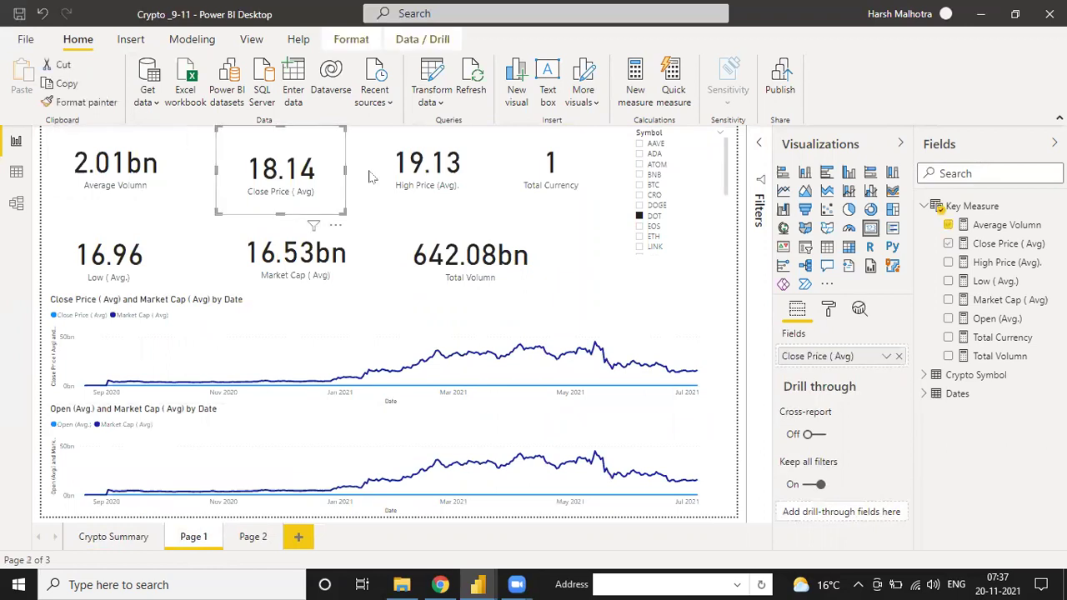
key(Tab)
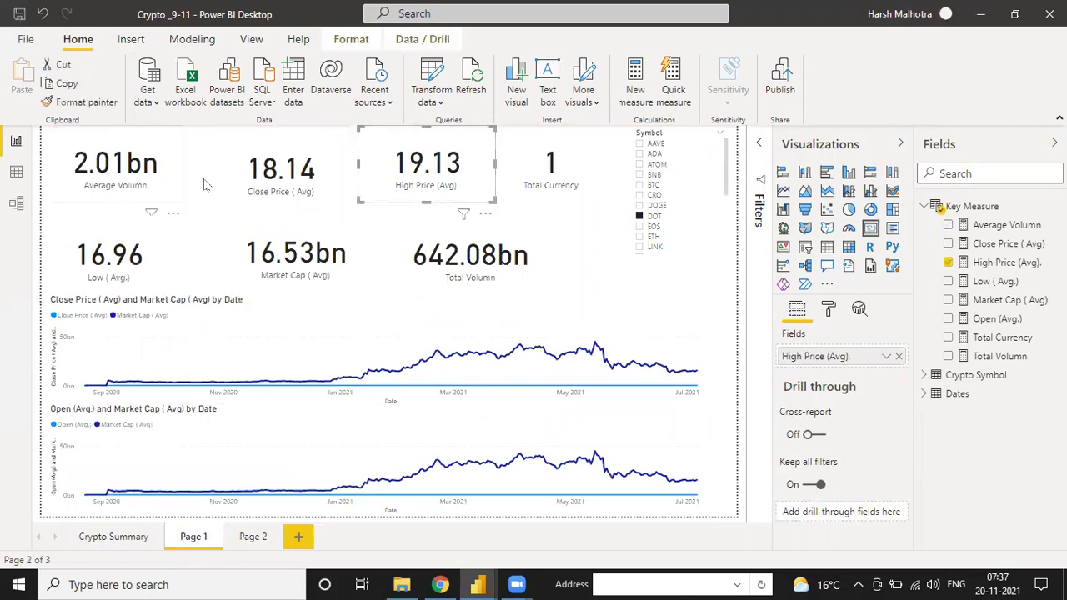
click(584, 197)
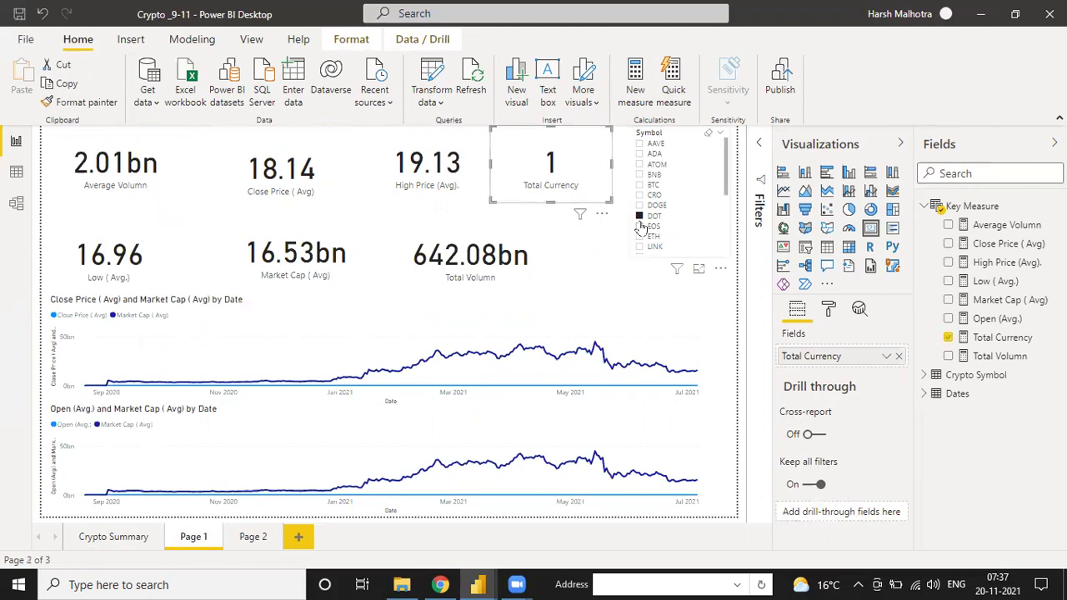
Clear DOT from the Symbol slicer, try AAVE and EOS, and leave Page 1 filtered to CRO.
click(639, 218)
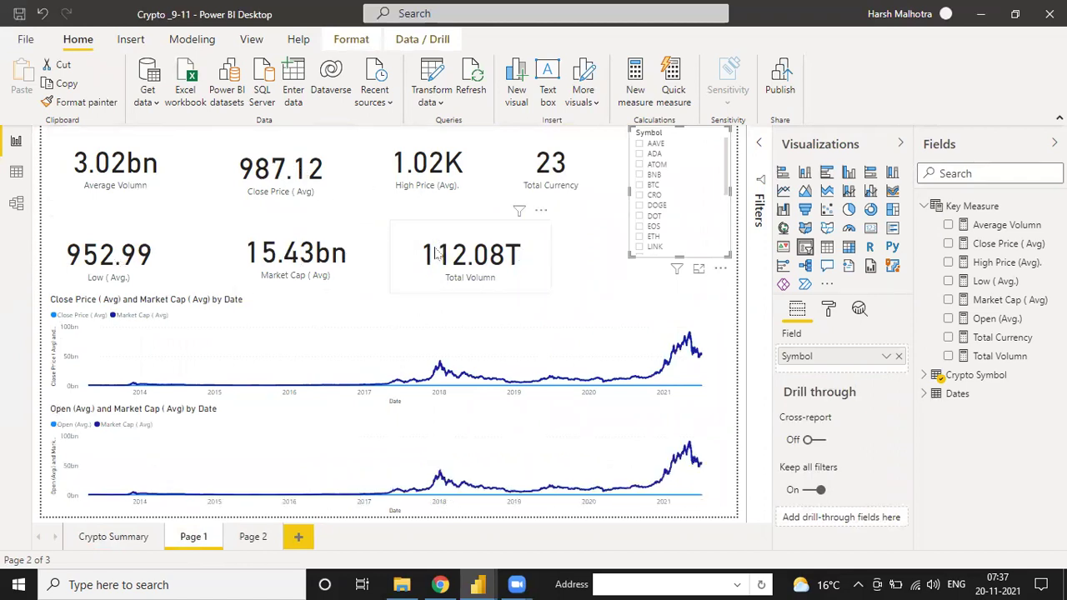
click(187, 379)
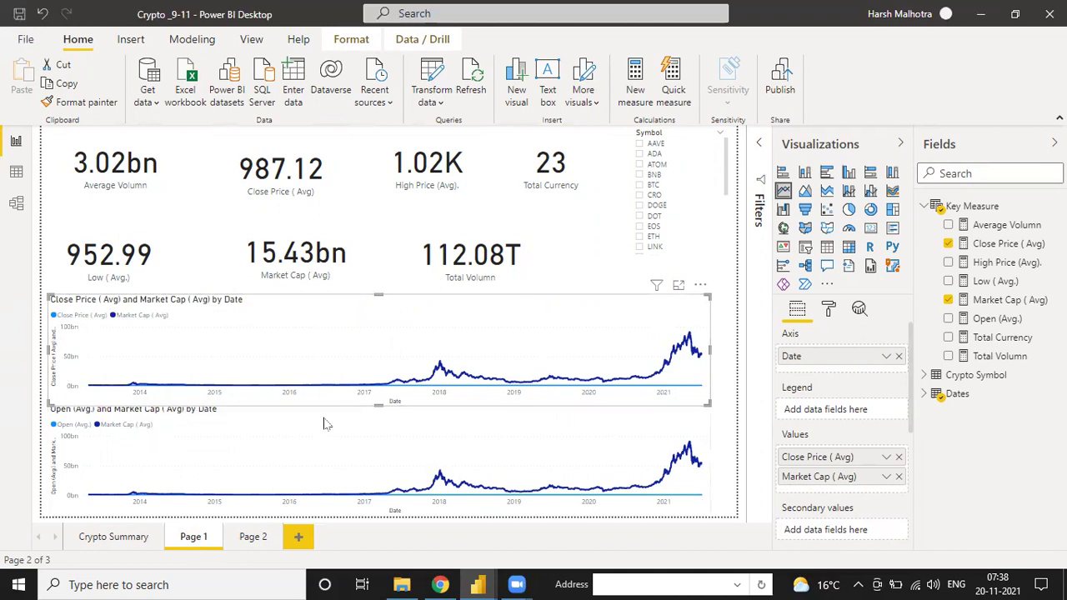
click(639, 144)
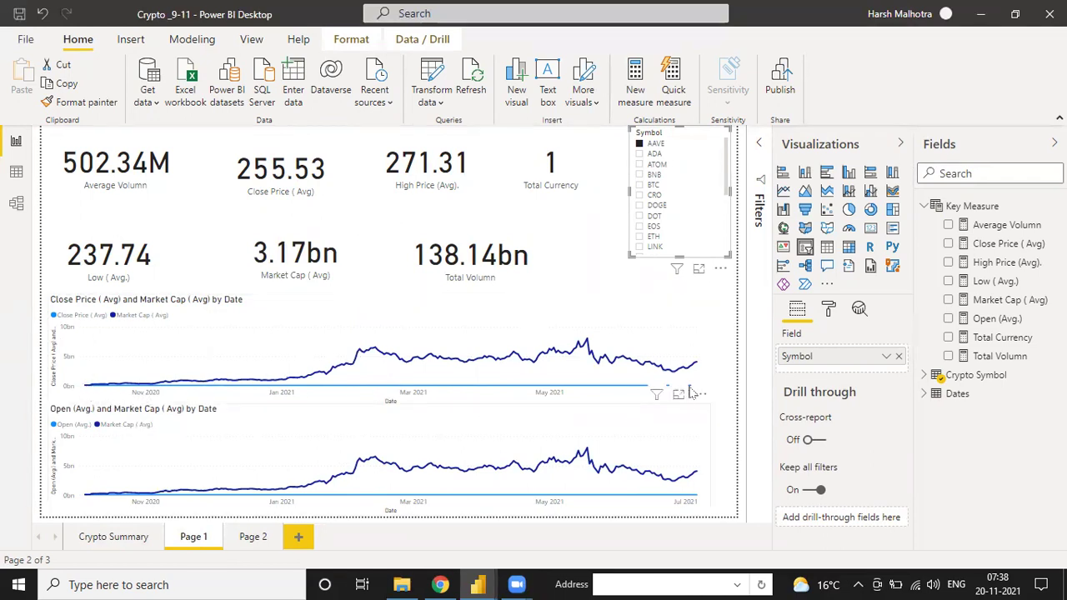
click(640, 227)
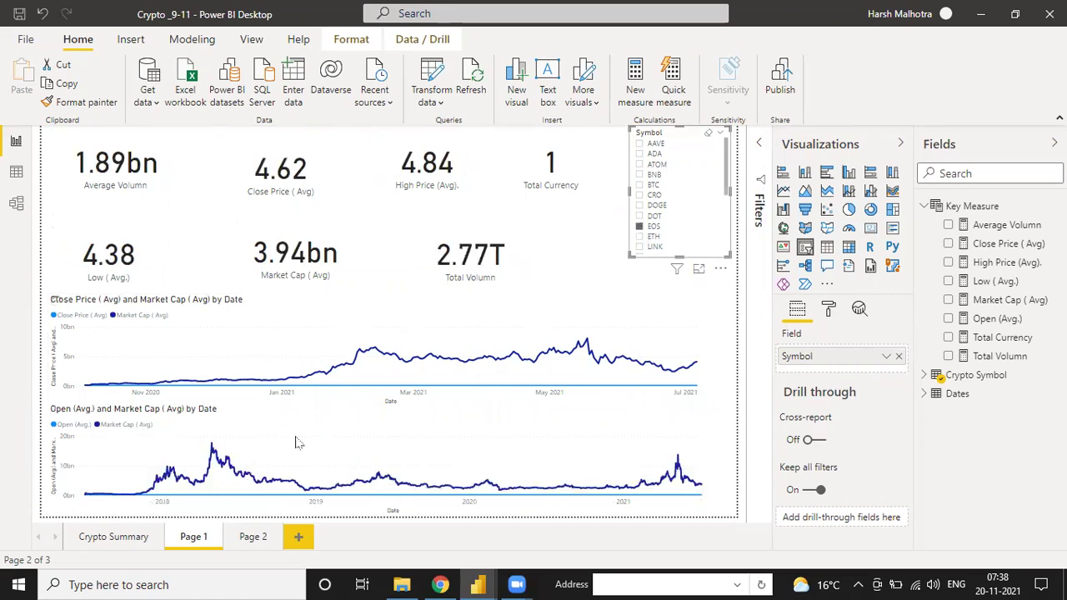
click(642, 195)
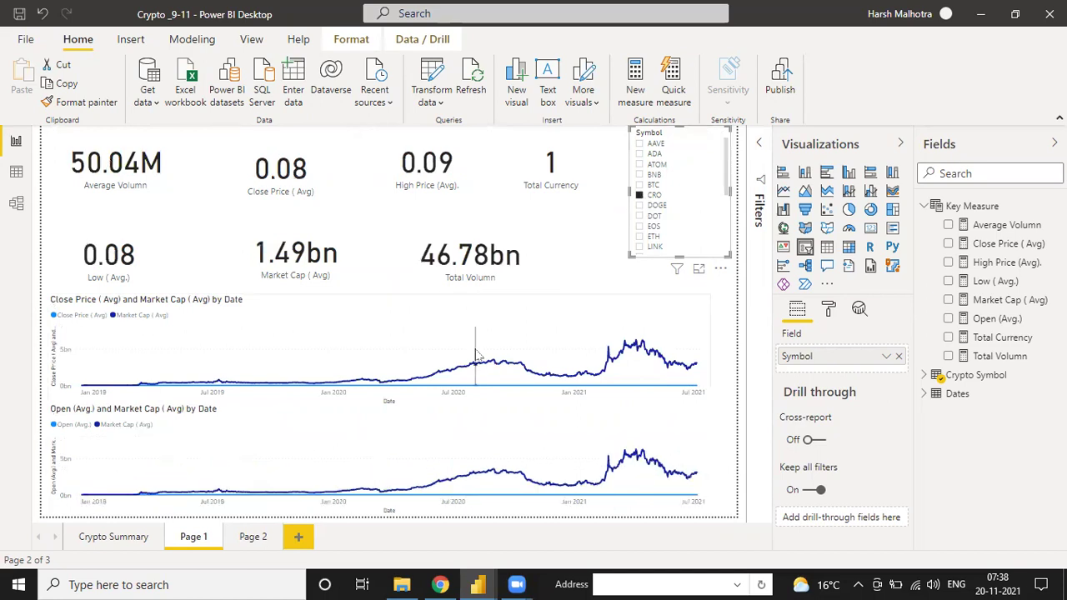
mouse_move(476, 354)
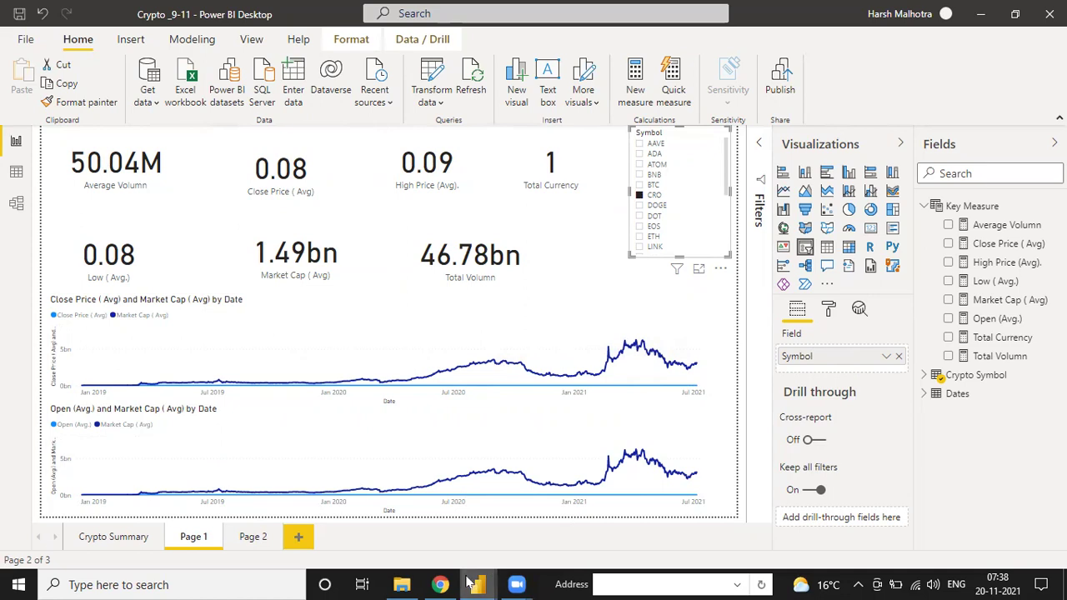
Switch to the Power BI-AA report and review its Page 1, Page 2 and Price Information pages.
click(618, 510)
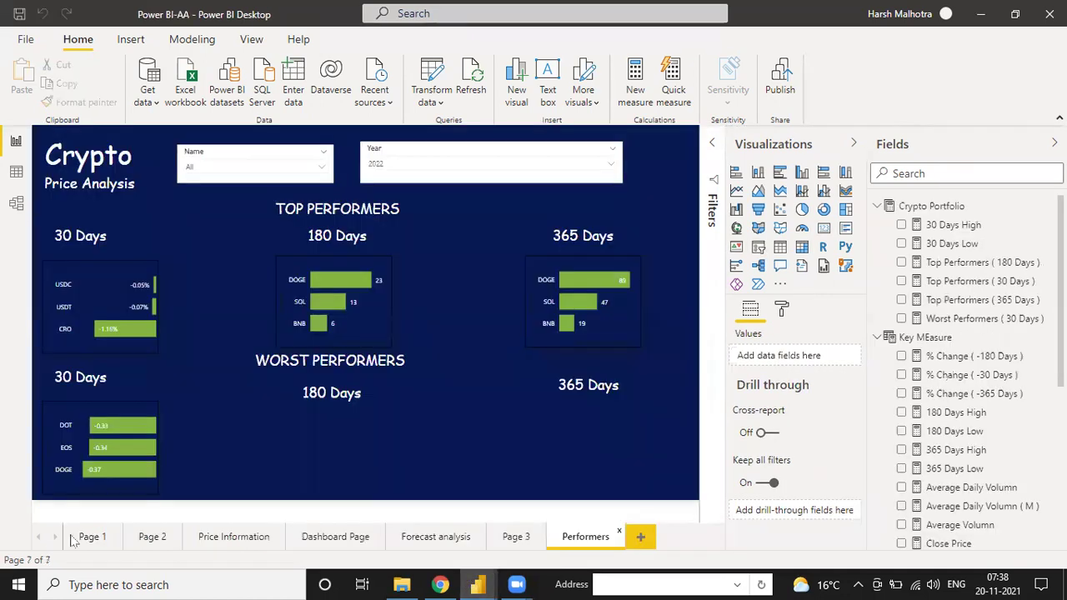
click(91, 538)
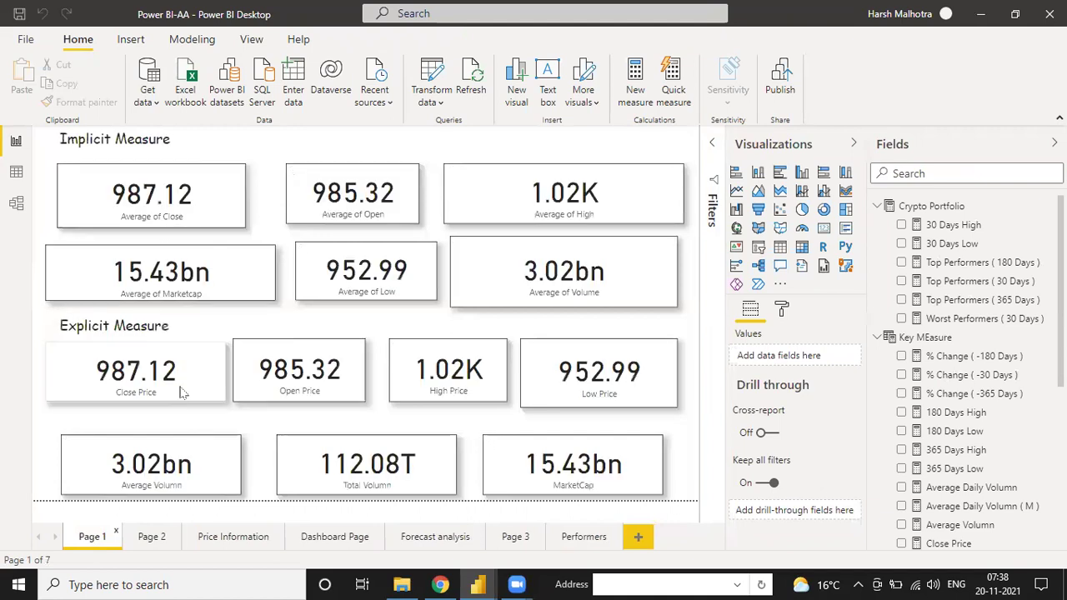
click(153, 539)
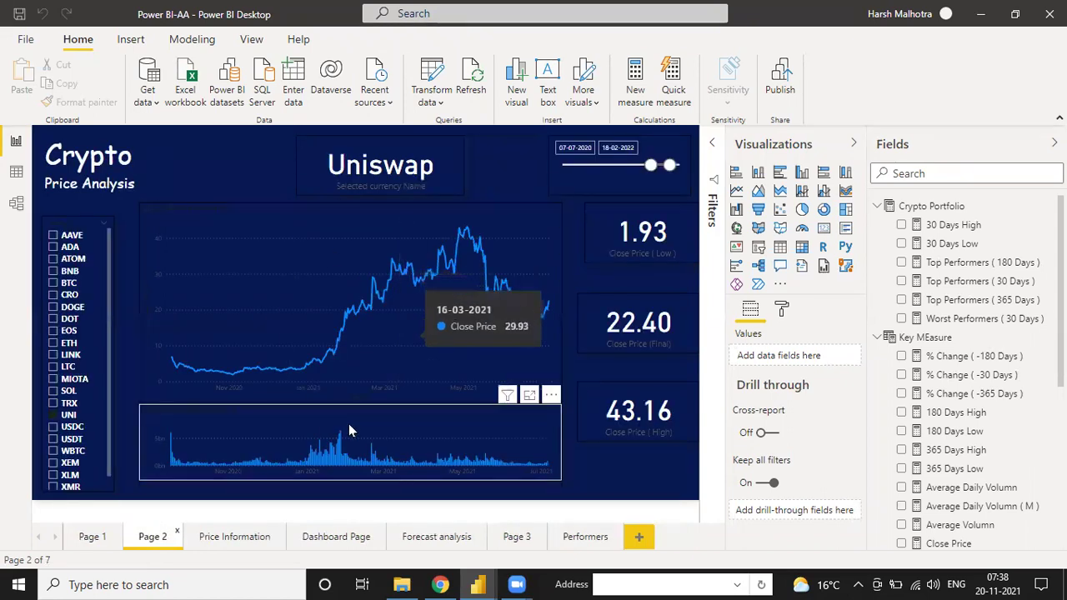
click(235, 536)
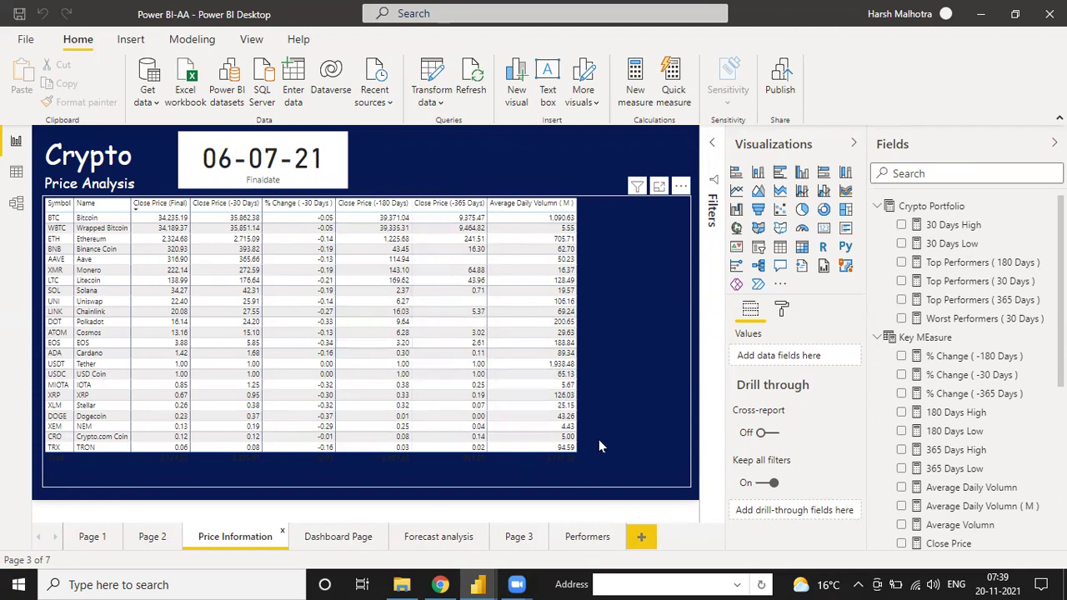
Return to the Crypto _9-11 report's empty Page 2 and apply the Divergent theme.
key(alt+Tab)
click(267, 540)
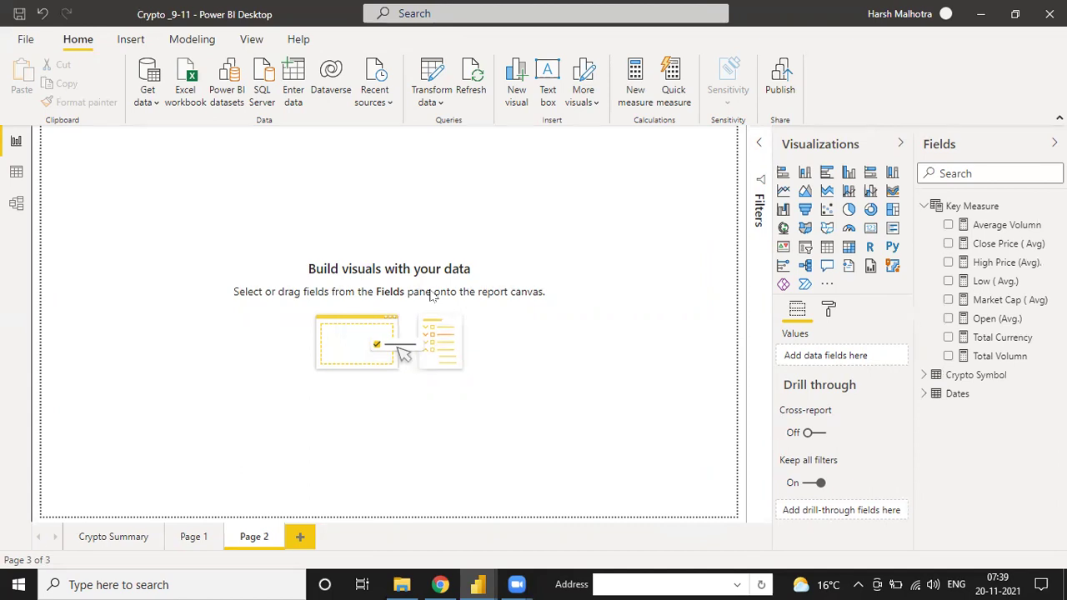
click(263, 42)
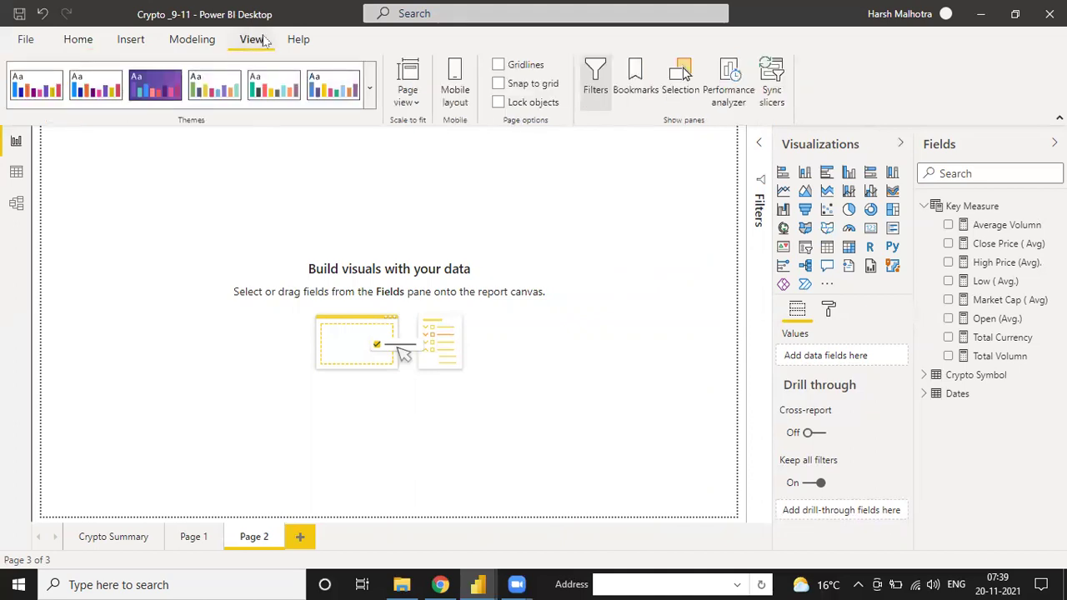
click(369, 89)
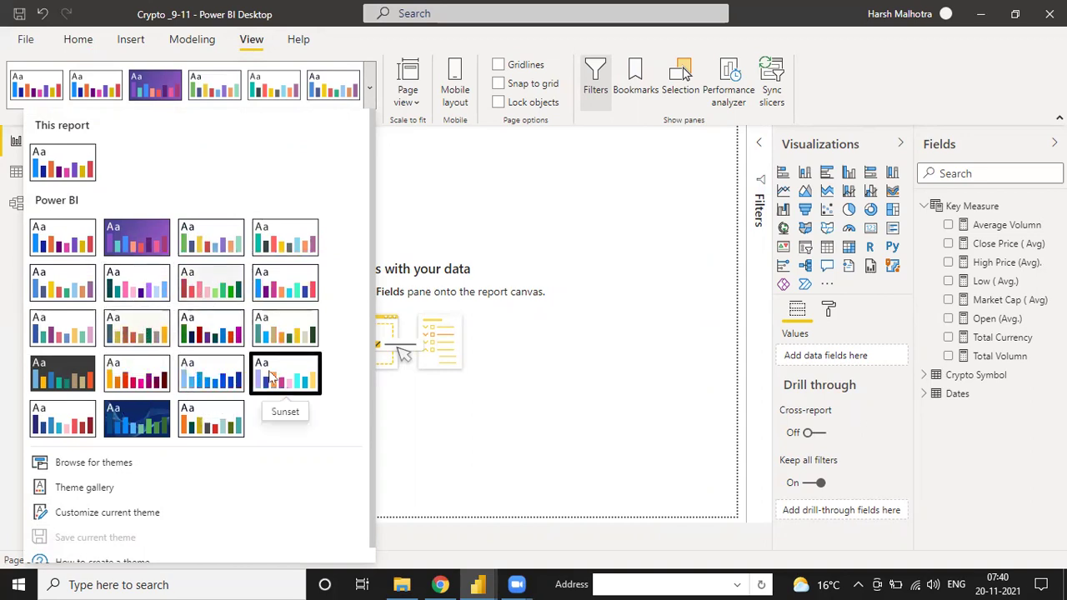
click(216, 287)
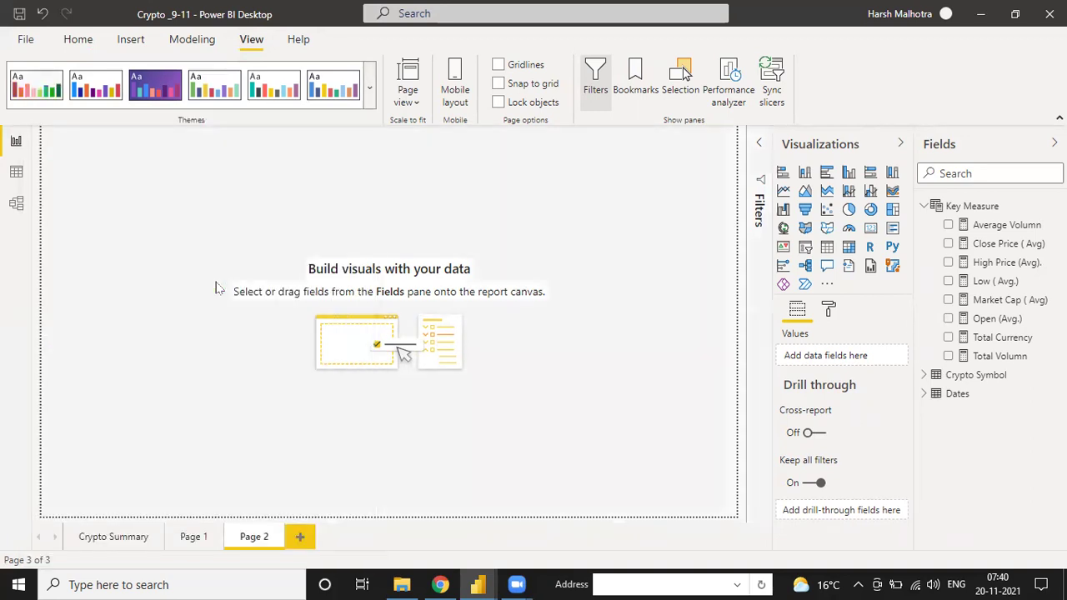
Open the theme customization settings for the current Divergent theme at its names and colors.
click(369, 91)
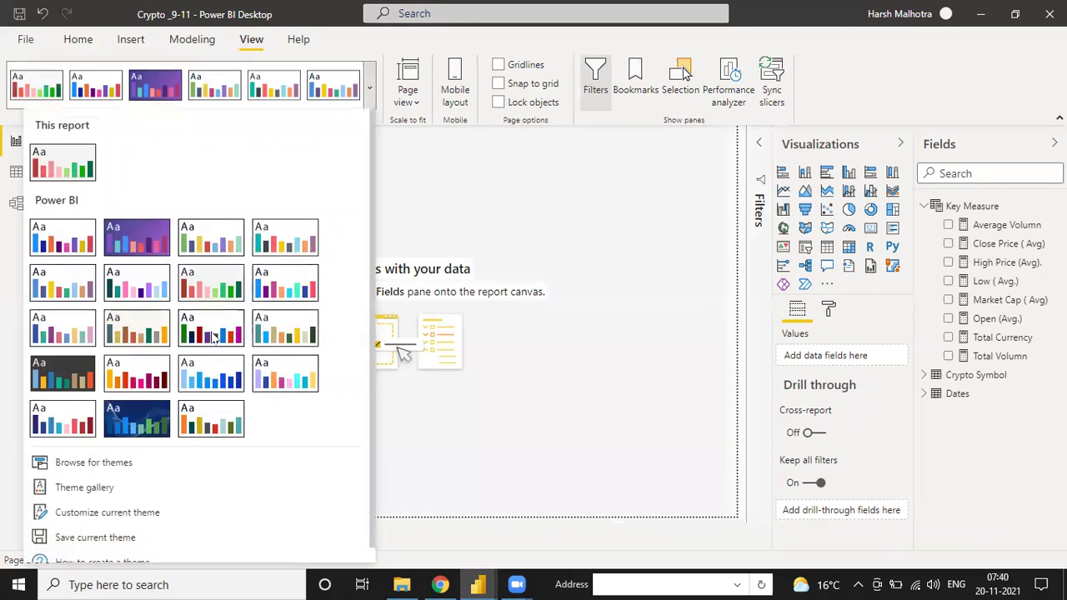
scroll(283, 371, down, 1)
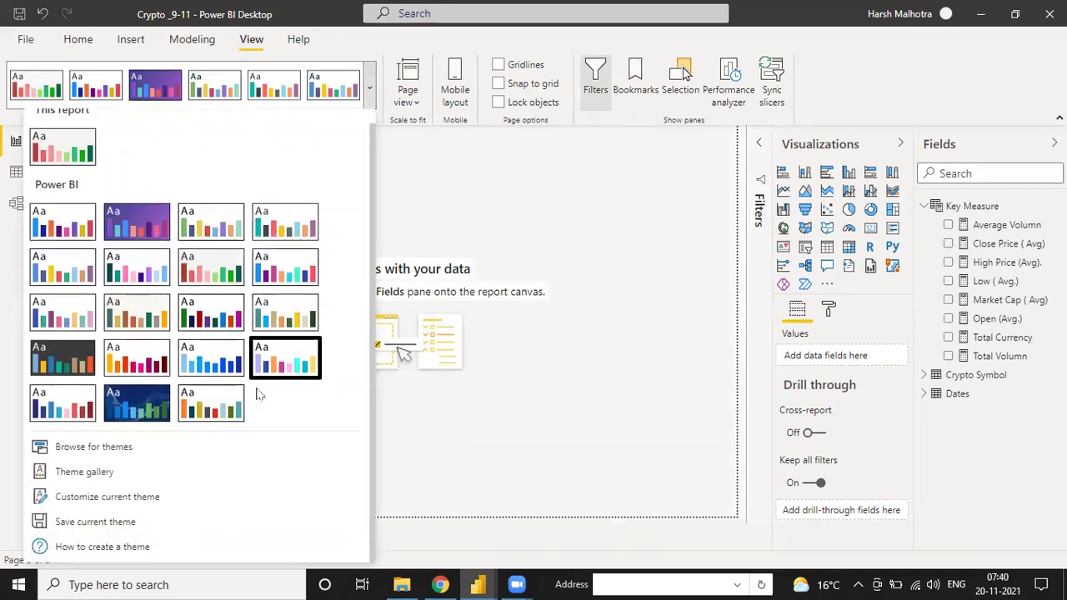
click(119, 498)
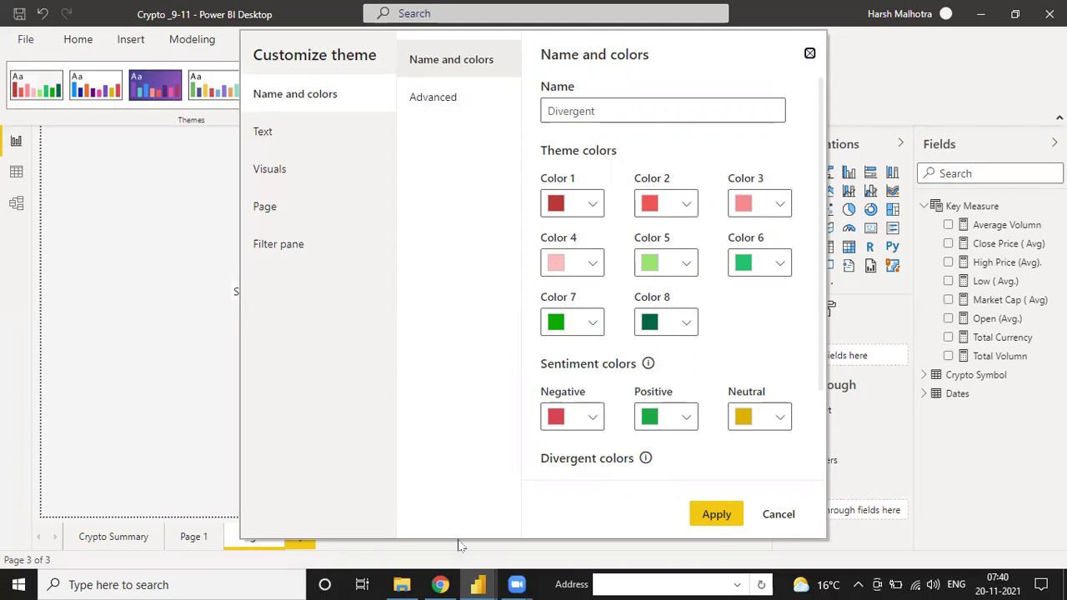
Switch to Chrome and look through the cyan shades and the list of color families on html-color.codes.
click(440, 584)
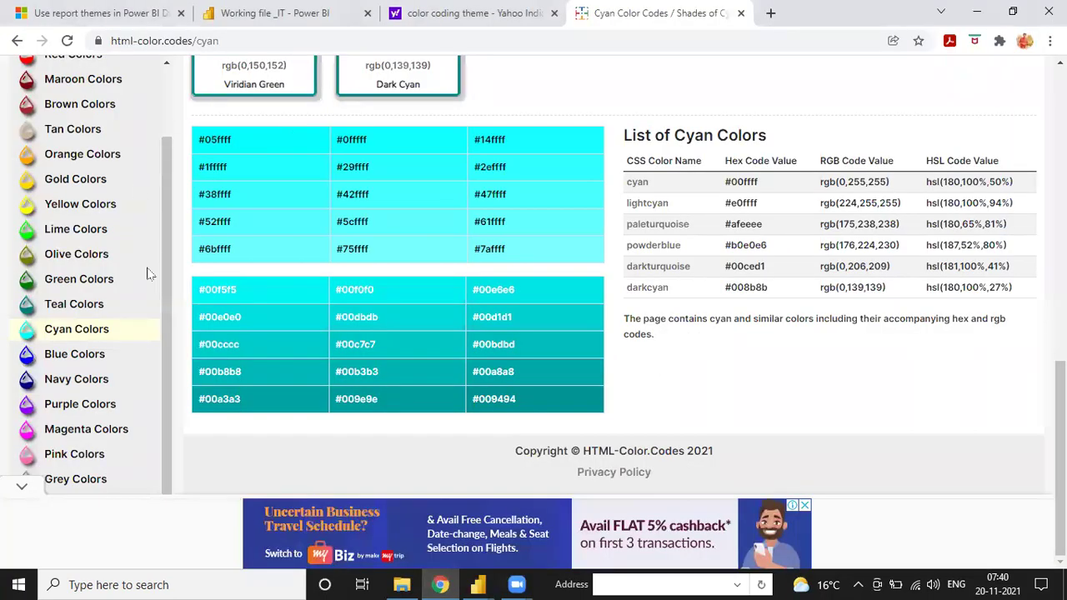
scroll(321, 227, up, 5)
scroll(323, 230, up, 3)
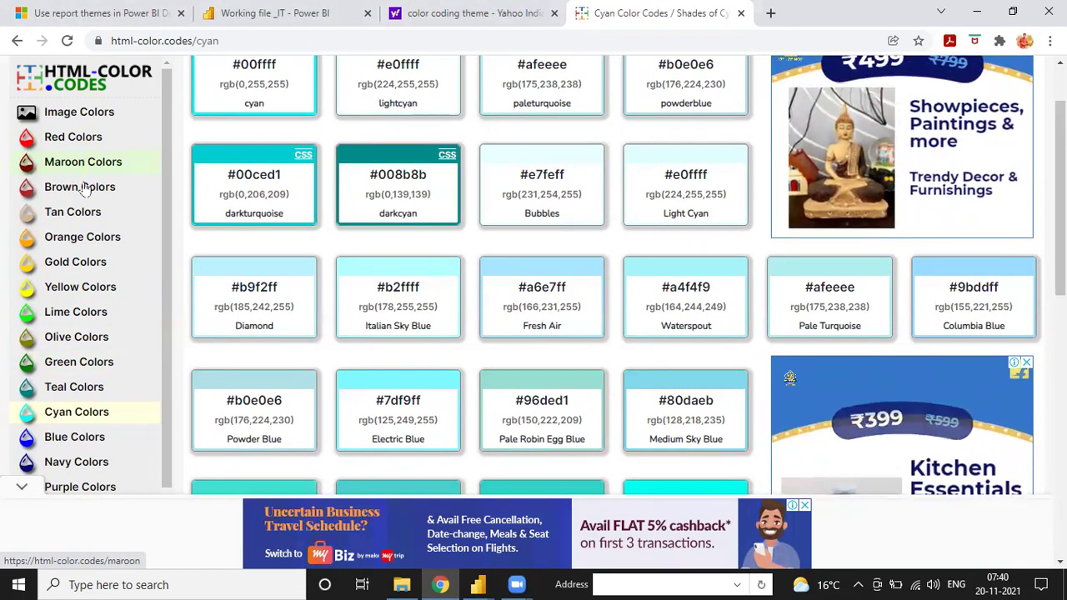
scroll(83, 300, down, 1)
scroll(83, 300, down, 8)
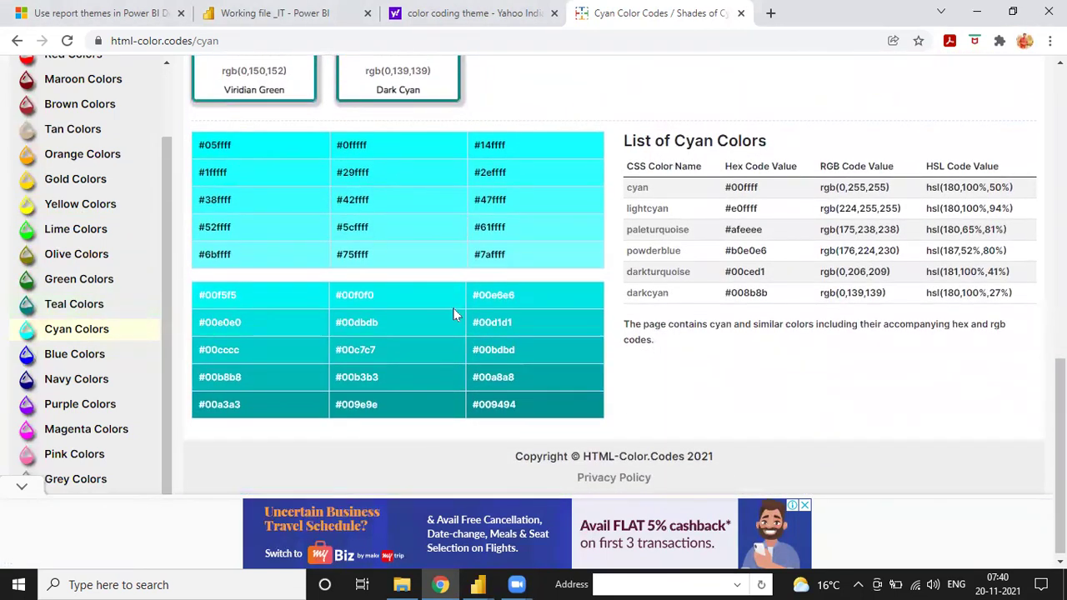
scroll(453, 313, down, 1)
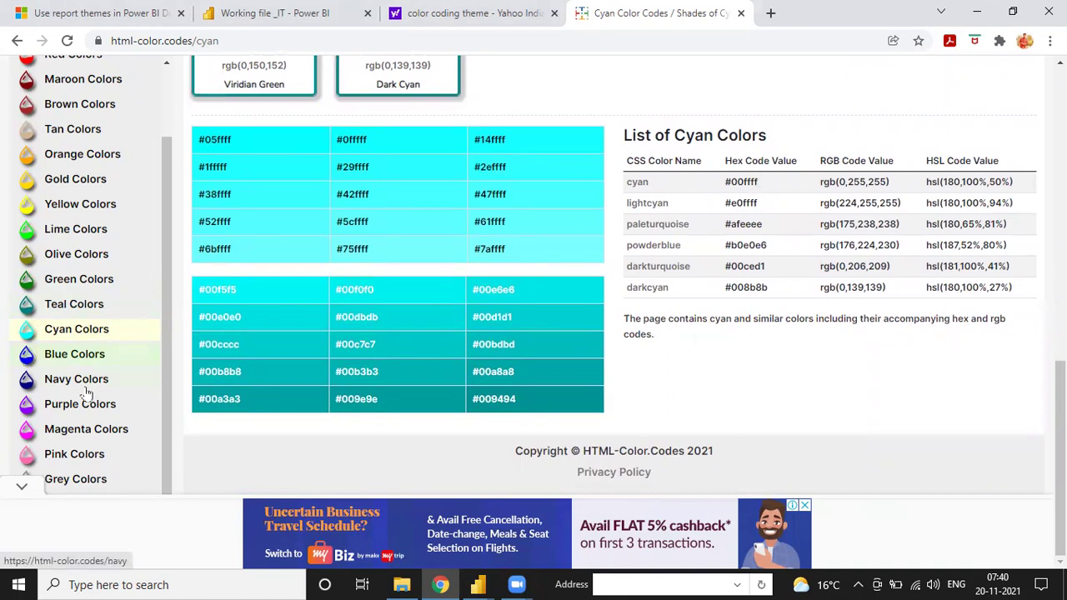
Browse to the Maroon Colors page and copy the hex code 750000 from the table of darker shades.
click(64, 181)
scroll(64, 185, up, 1)
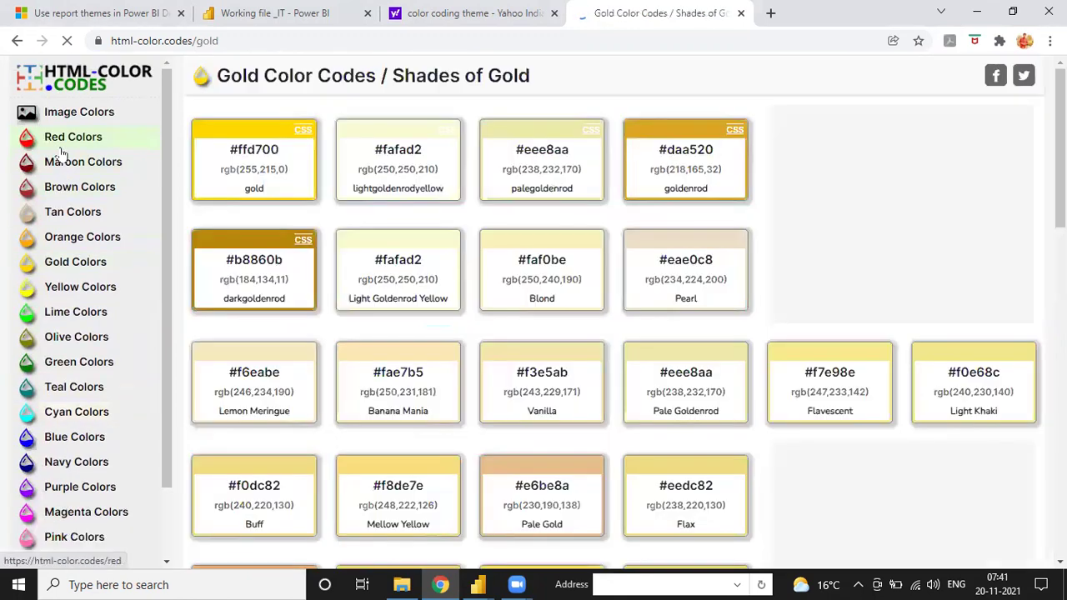
click(64, 146)
click(67, 166)
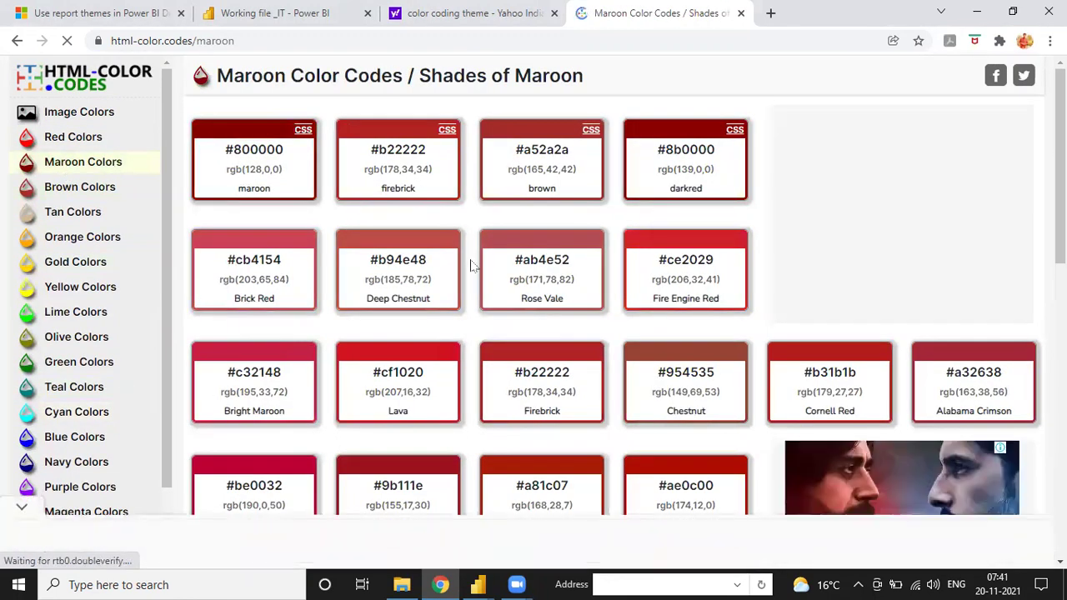
scroll(471, 265, down, 10)
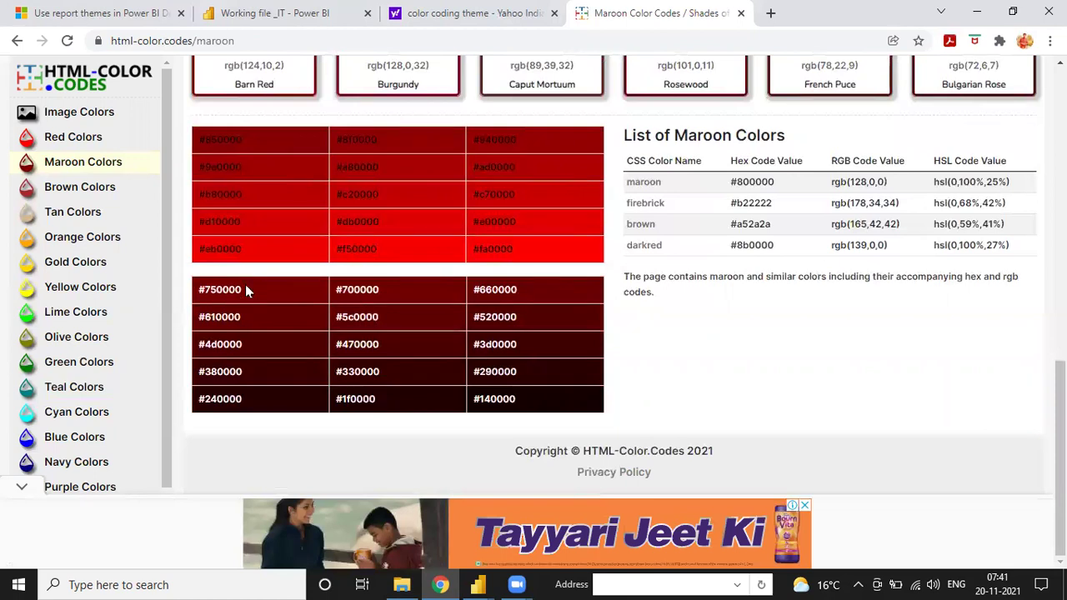
drag(242, 289, 205, 292)
key(ctrl+c)
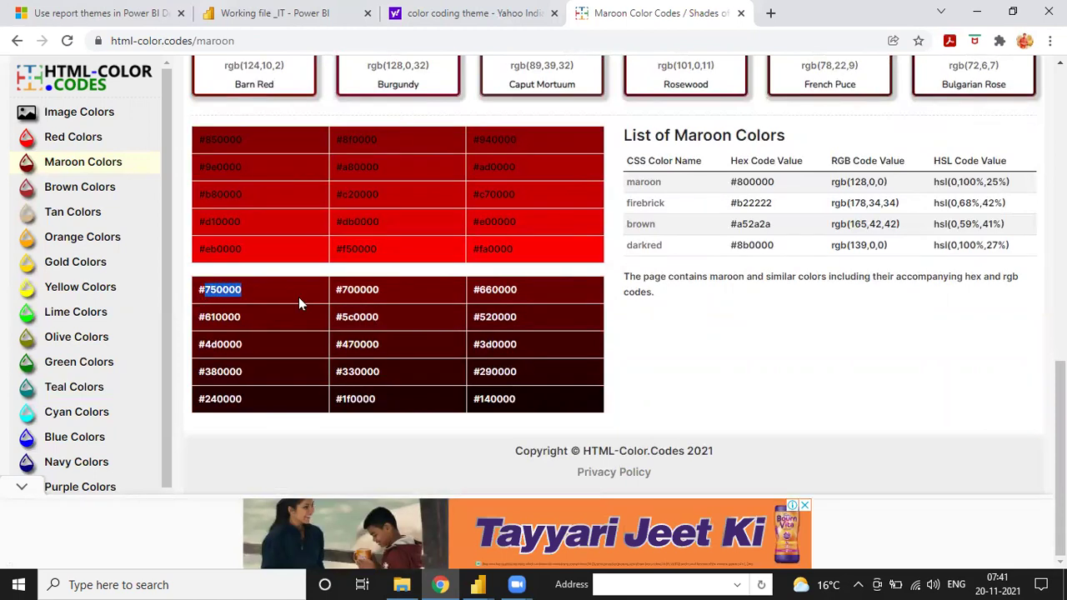
Back in Power BI Desktop, set Color 1 of the customized theme to the copied hex code #750000.
key(alt+Tab)
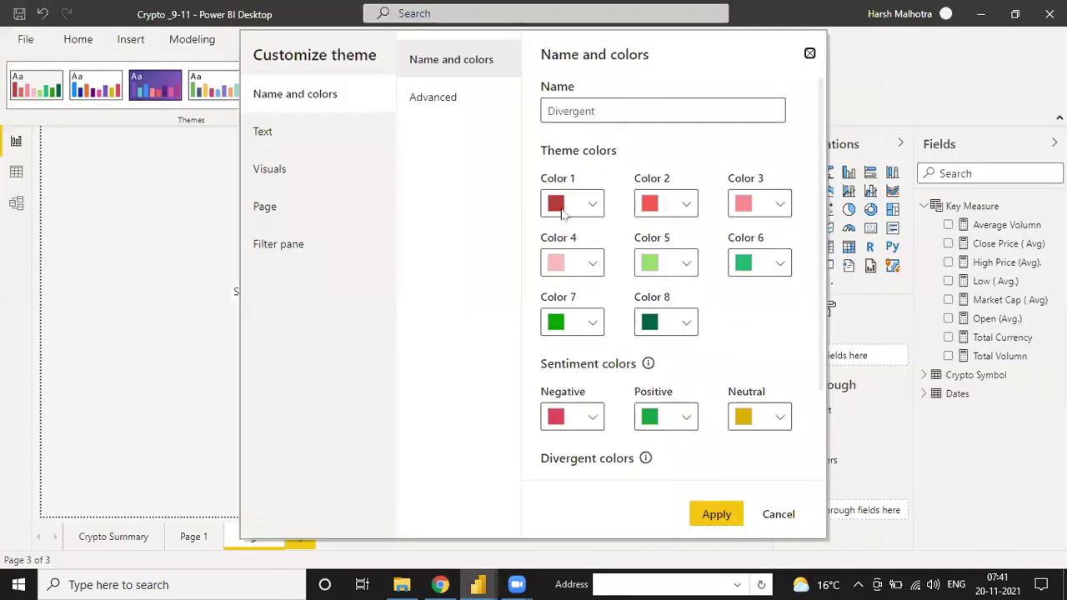
click(571, 203)
click(583, 443)
double_click(583, 447)
key(ctrl+v)
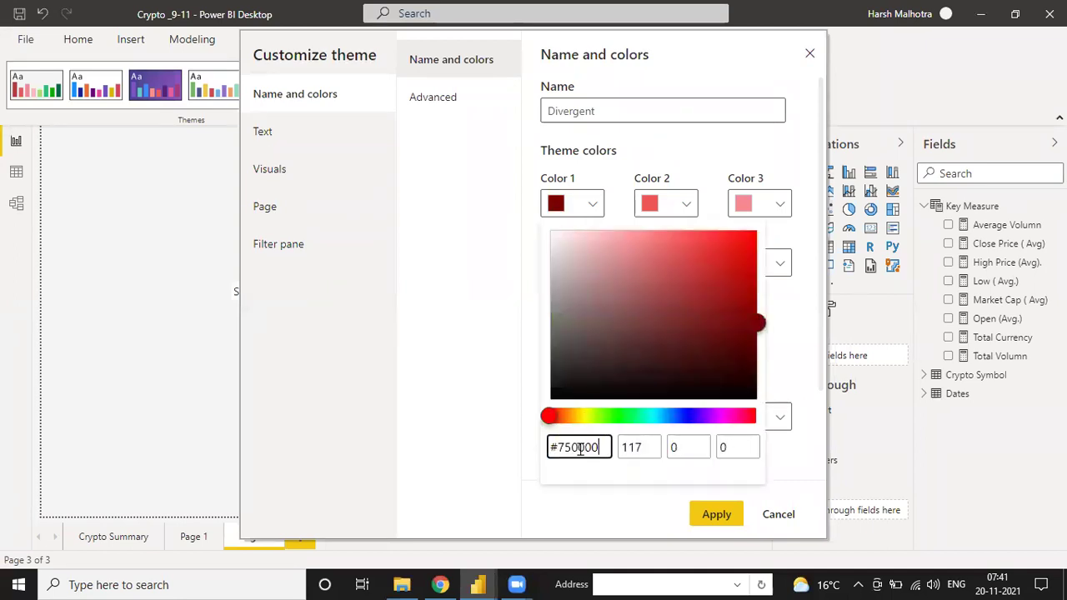
Copy the hex code #610000 from the darker maroon shades in Chrome and set Color 4 of the theme to it in Power BI Desktop.
click(719, 525)
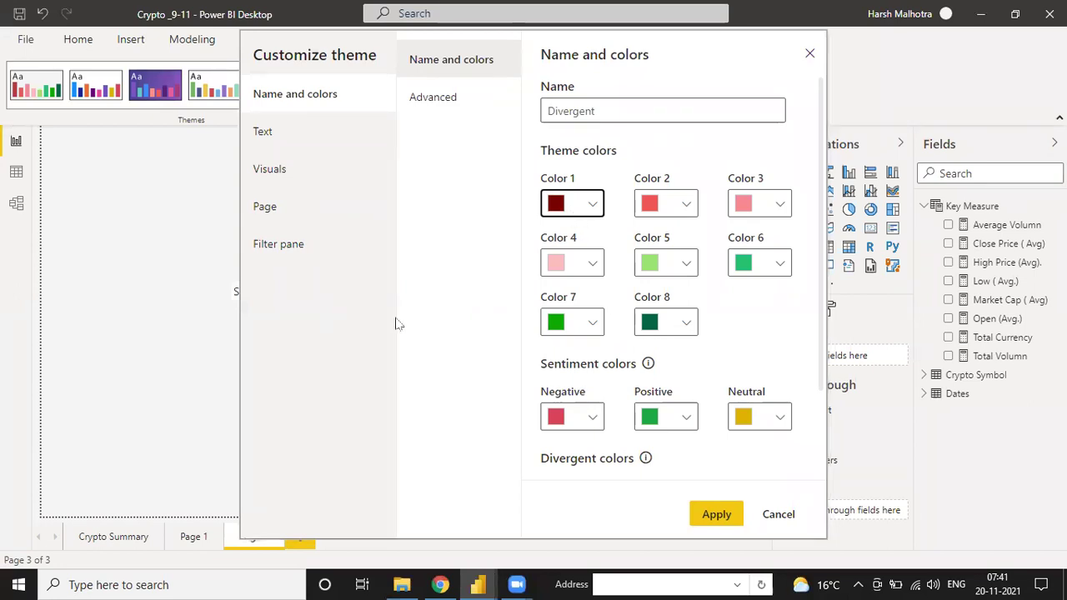
click(440, 583)
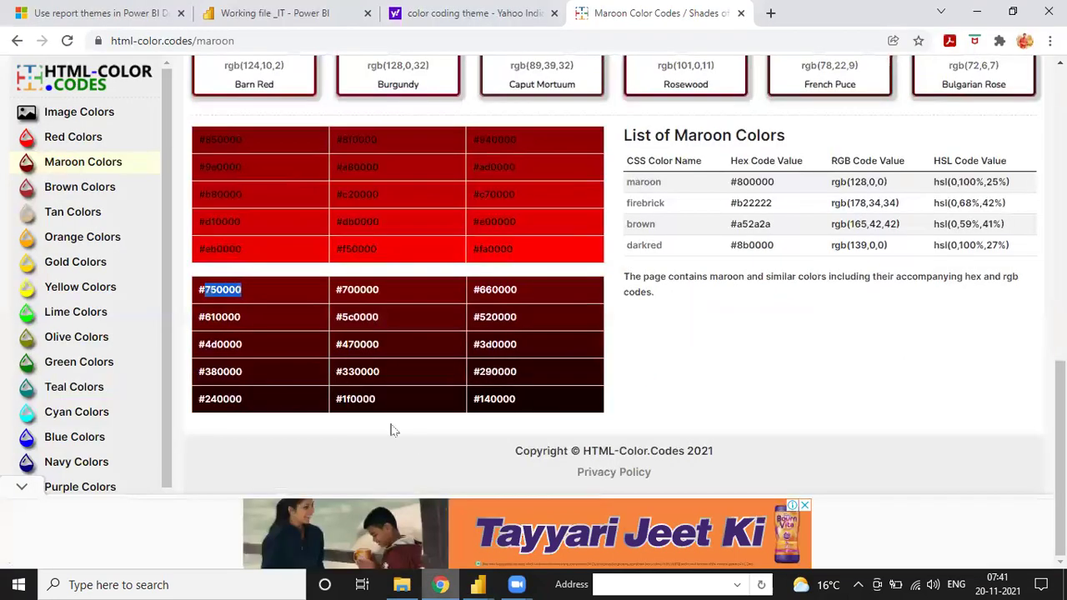
drag(255, 321, 197, 325)
key(ctrl+c)
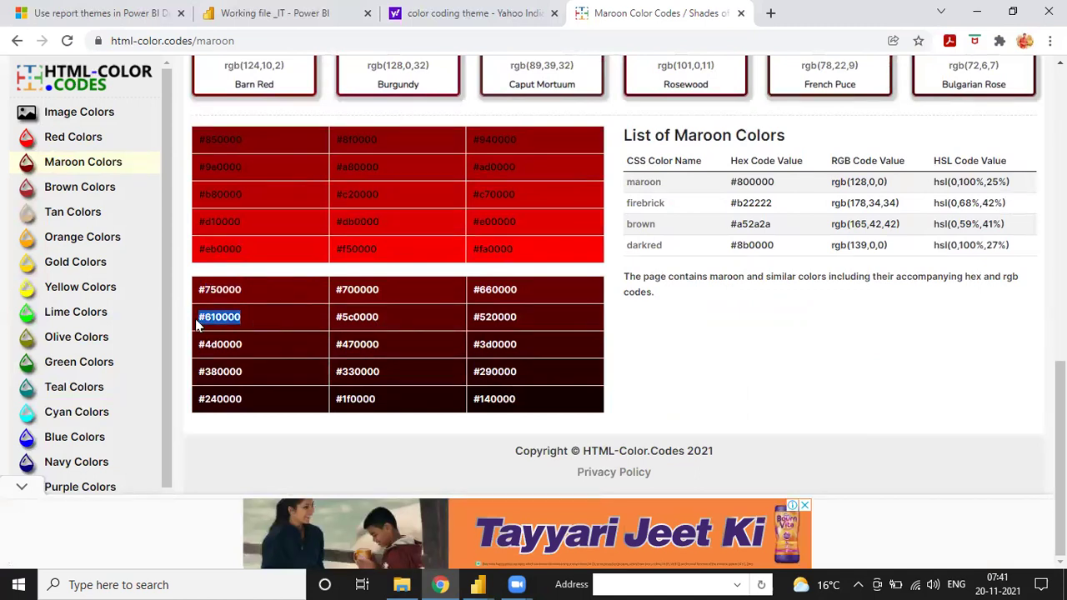
key(alt+Tab)
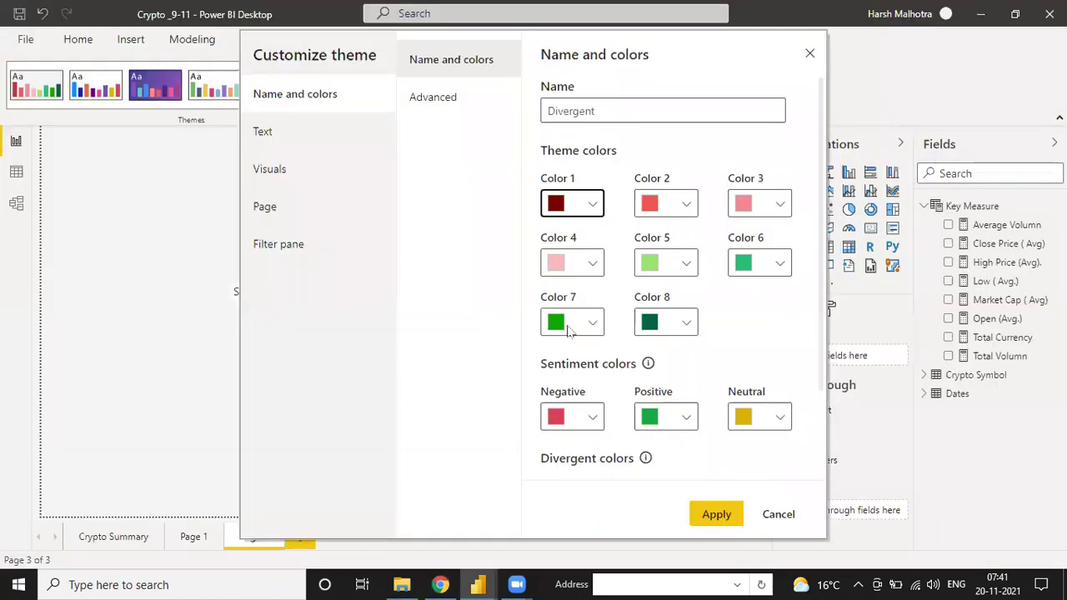
click(583, 265)
click(435, 363)
key(ctrl+a)
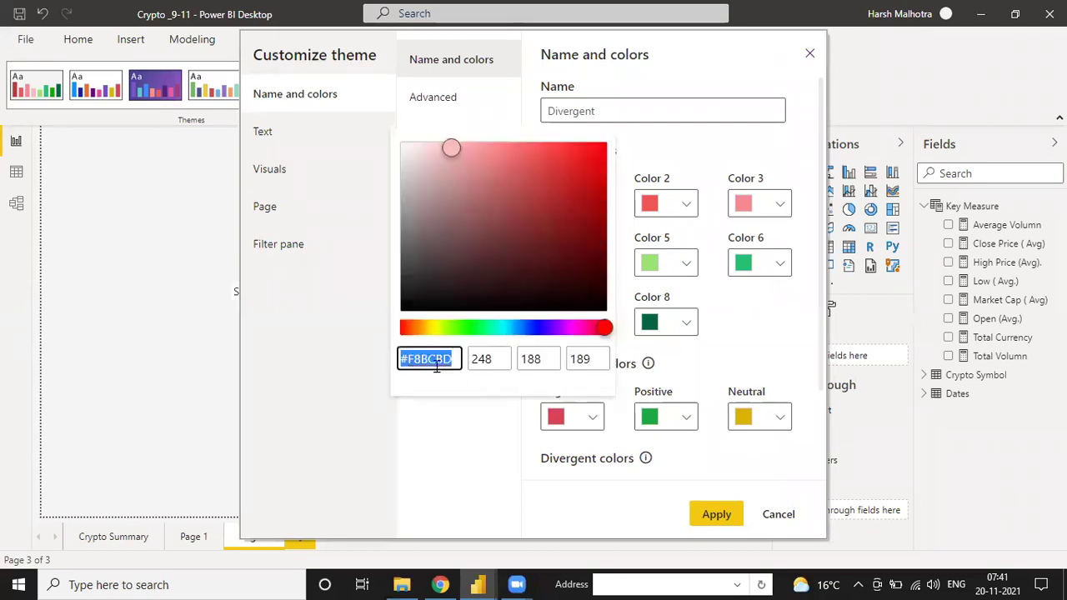
key(ctrl+v)
click(504, 484)
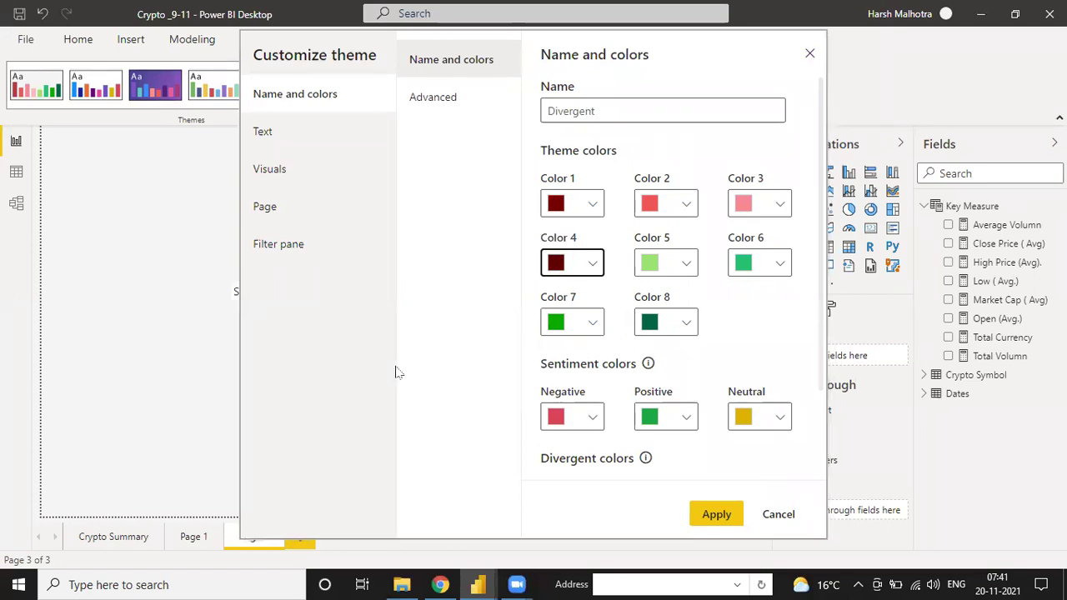
Copy the hex code #4d0000 from the Maroon Colors page in Chrome and set the theme's Color 7 to it in Power BI Desktop.
click(440, 584)
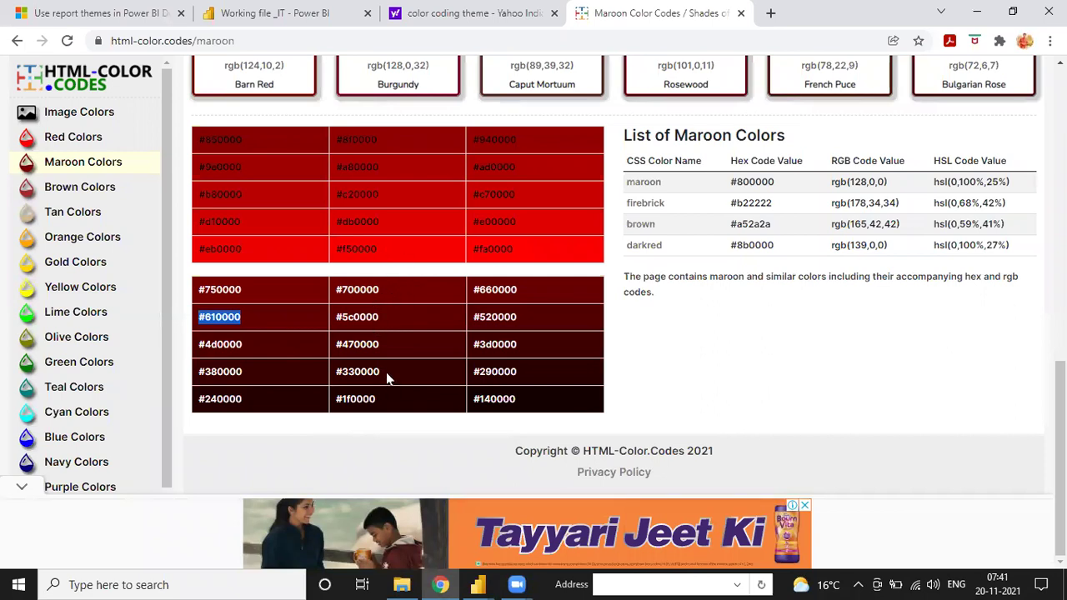
drag(259, 350, 198, 354)
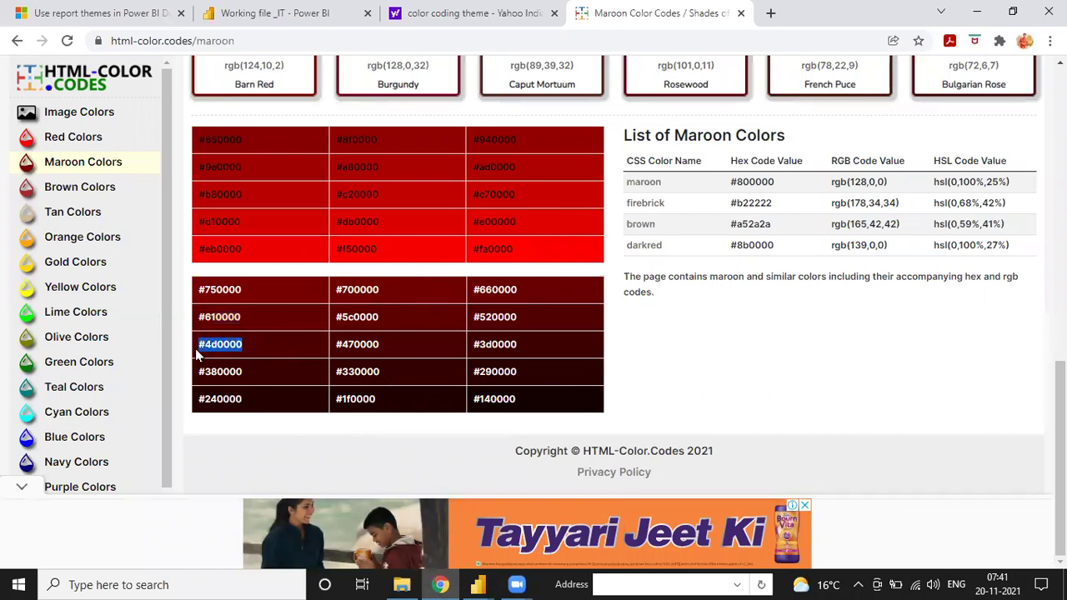
key(alt+Tab)
click(573, 323)
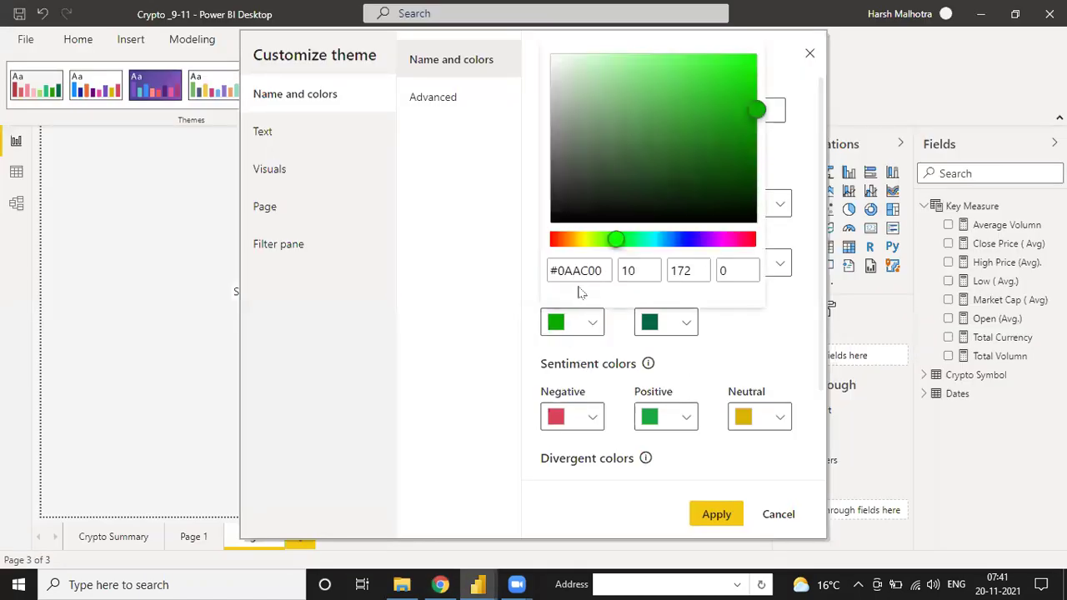
click(578, 271)
key(ctrl+a)
text(#4D0000)
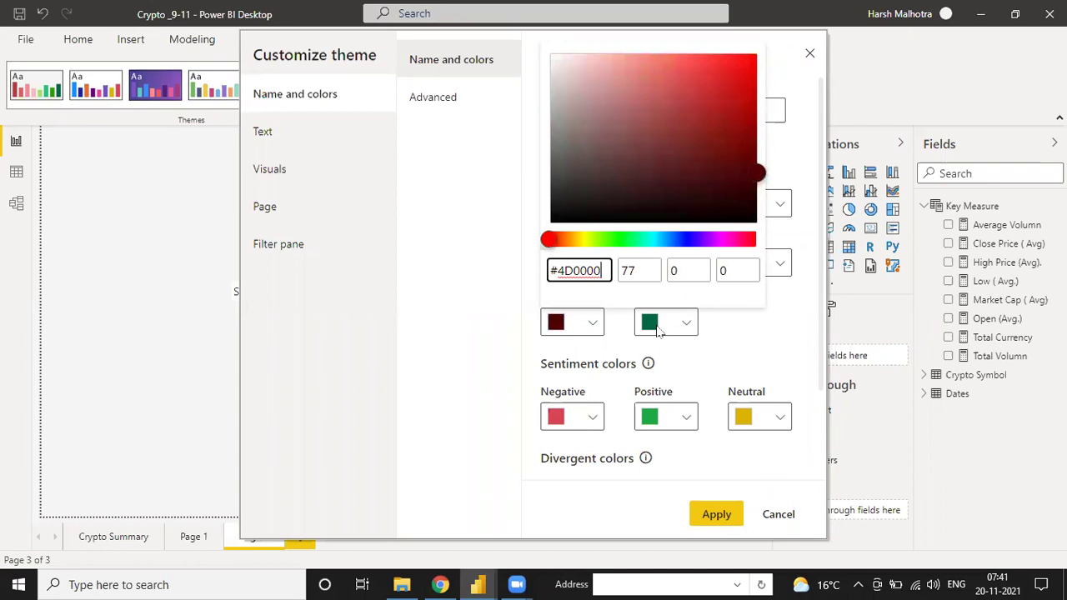
click(667, 381)
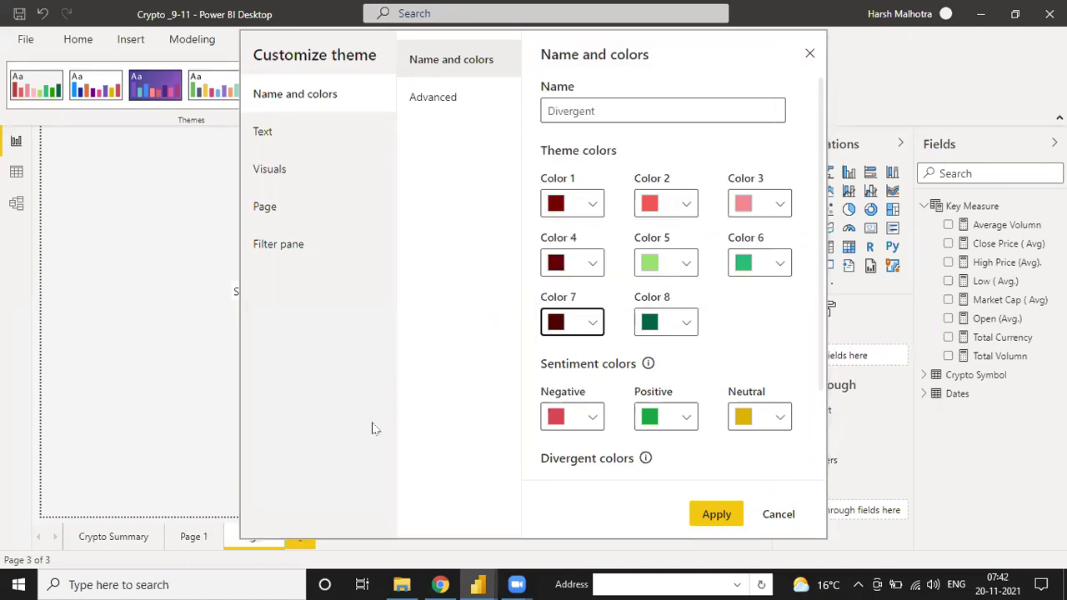
Copy the hex code #380000 from the maroon shades table in Chrome and set Color 2 to it in Power BI Desktop.
click(440, 584)
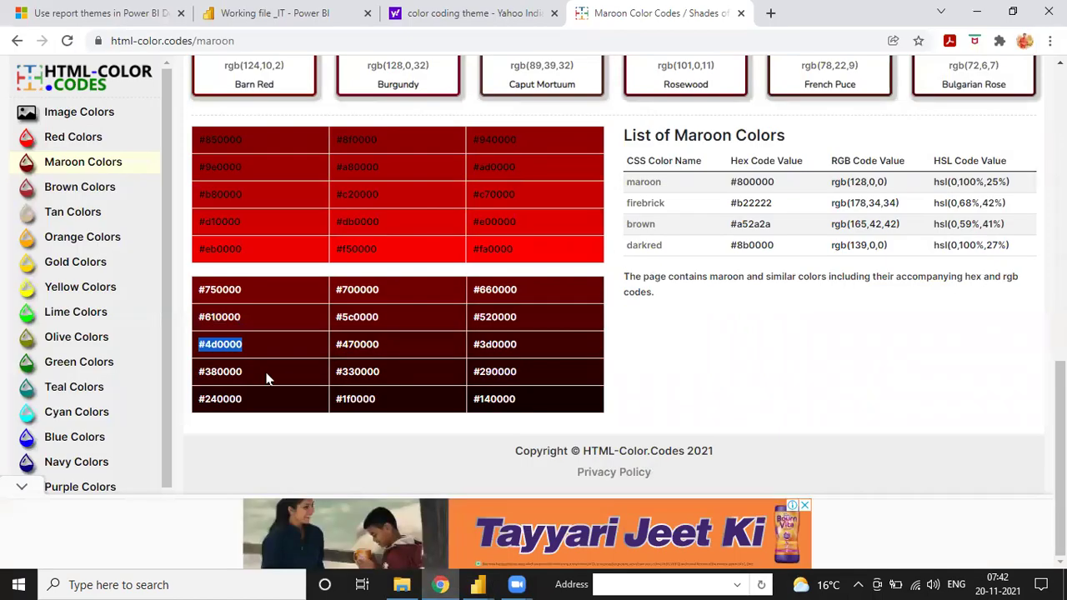
drag(260, 371, 193, 370)
key(ctrl+c)
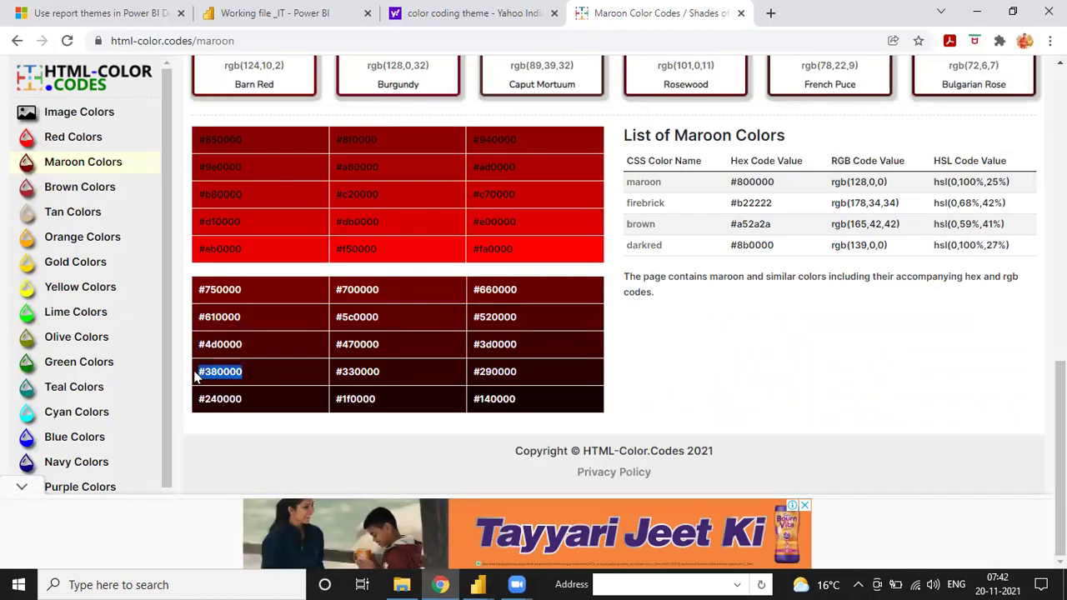
key(alt+Tab)
click(685, 195)
triple_click(533, 445)
key(ctrl+v)
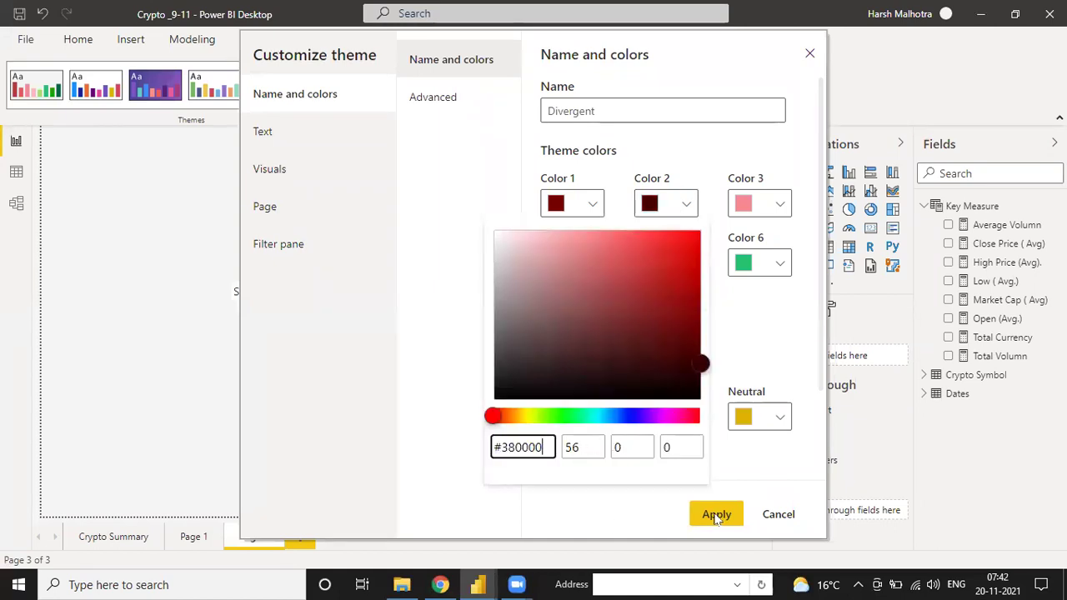
click(638, 500)
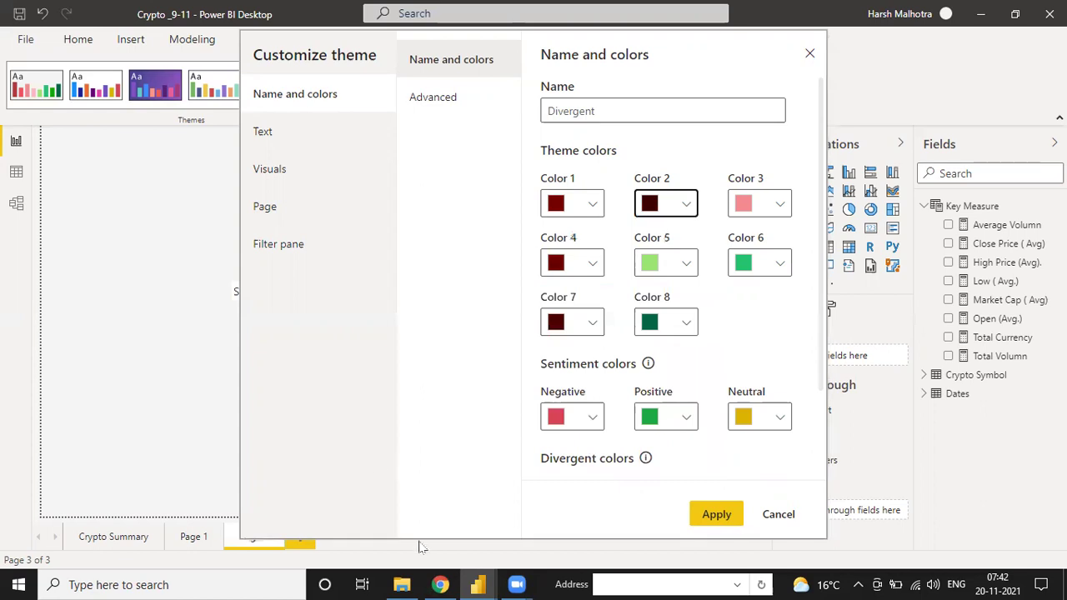
Copy the hex code #240000 from the maroon shades table in Chrome and set Color 5 to it in Power BI Desktop.
click(440, 584)
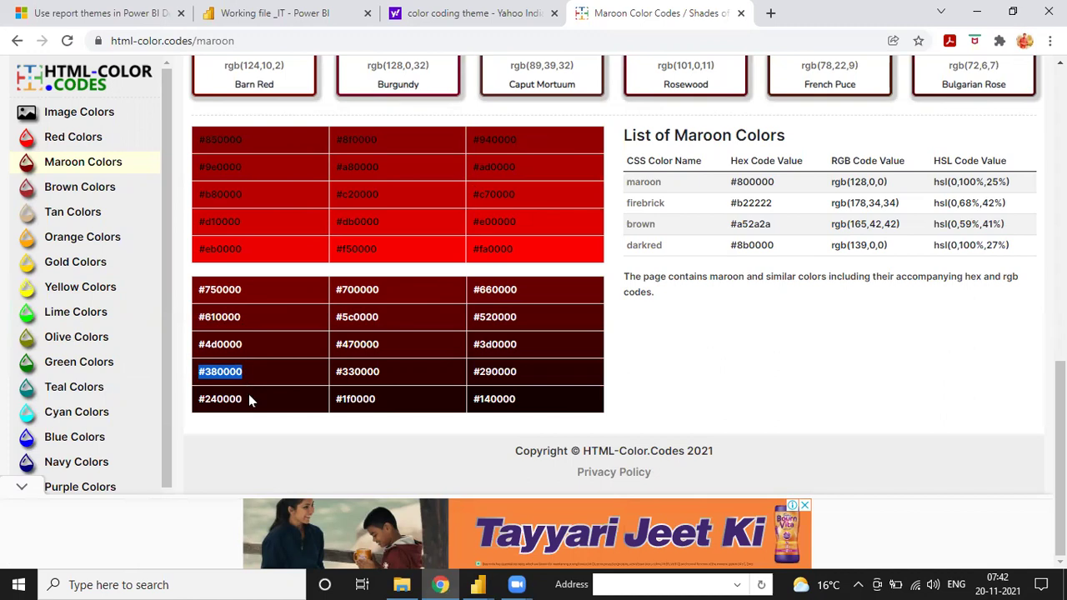
drag(249, 400, 200, 403)
key(ctrl+c)
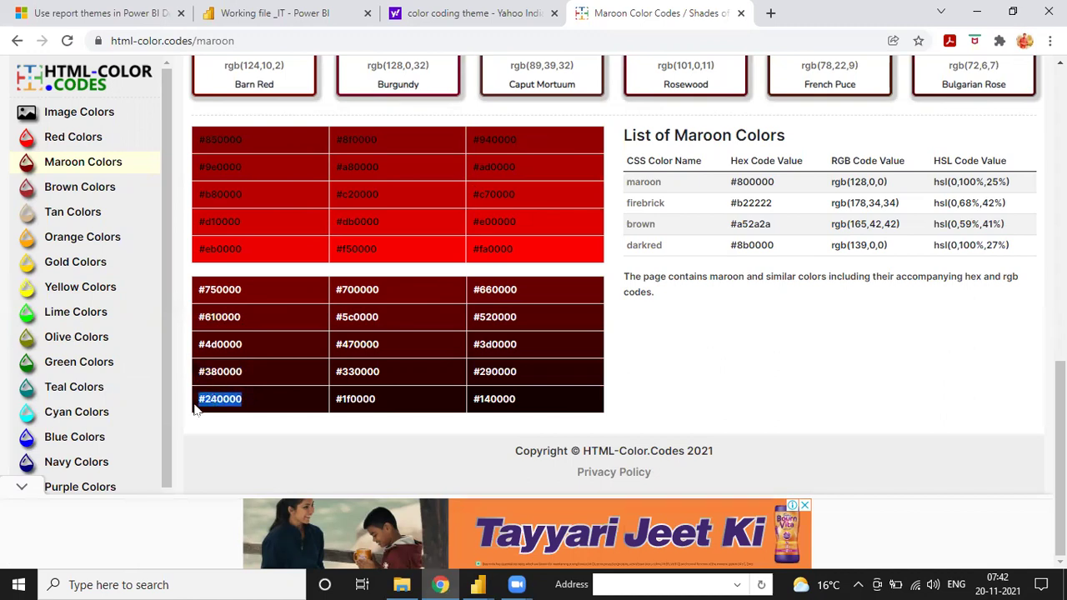
key(alt+Tab)
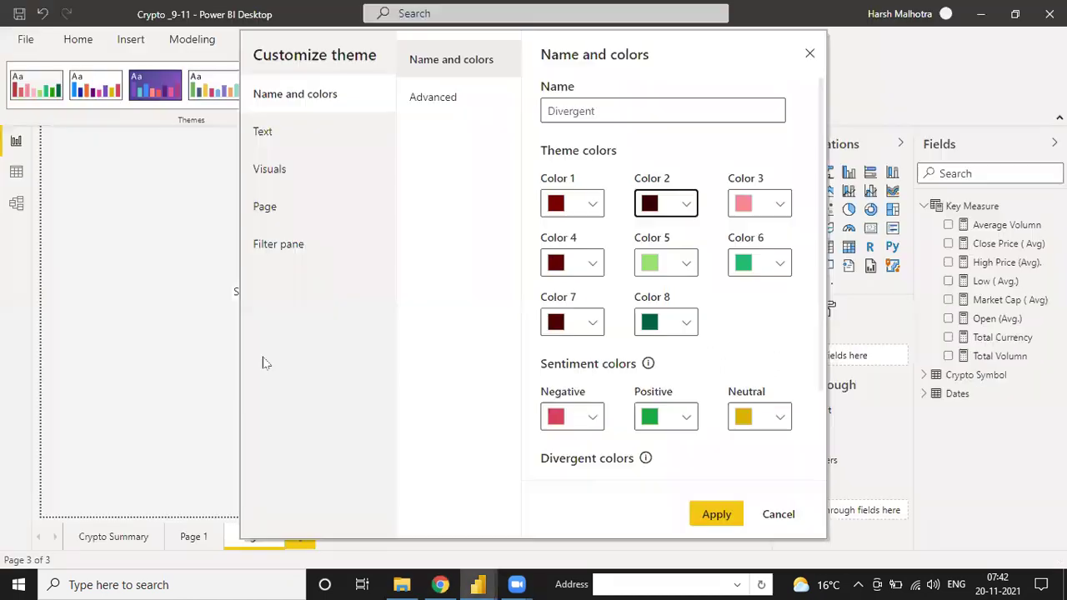
click(671, 263)
double_click(536, 357)
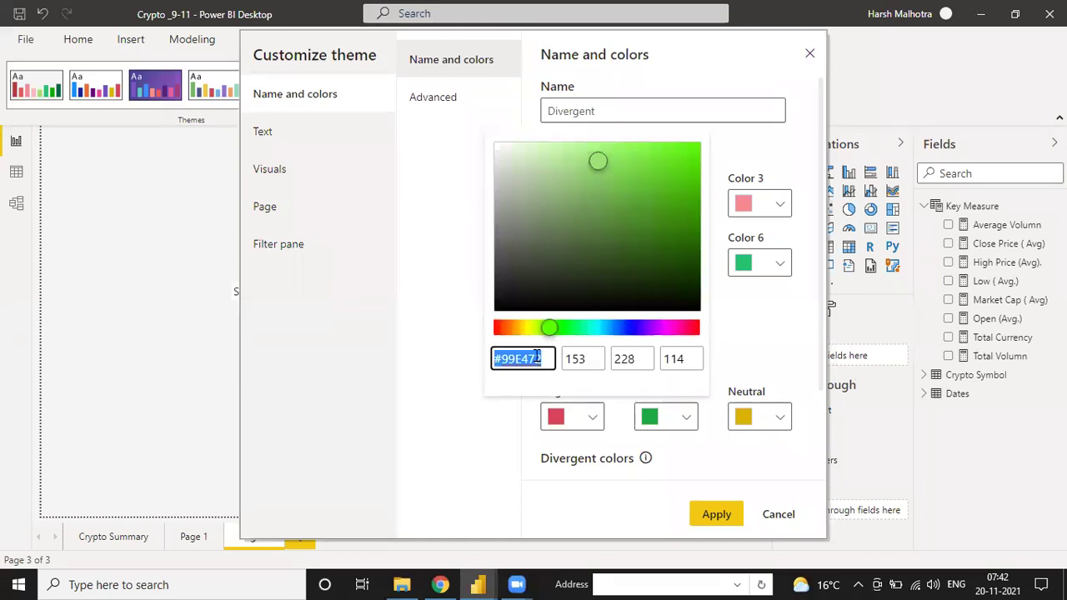
text(v)
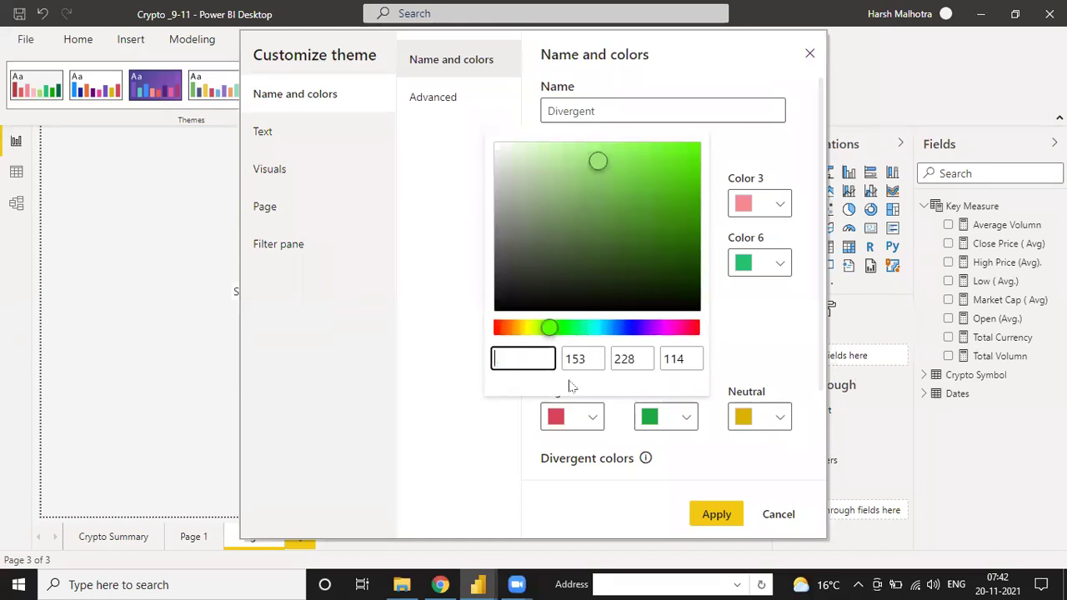
key(ctrl+v)
click(701, 516)
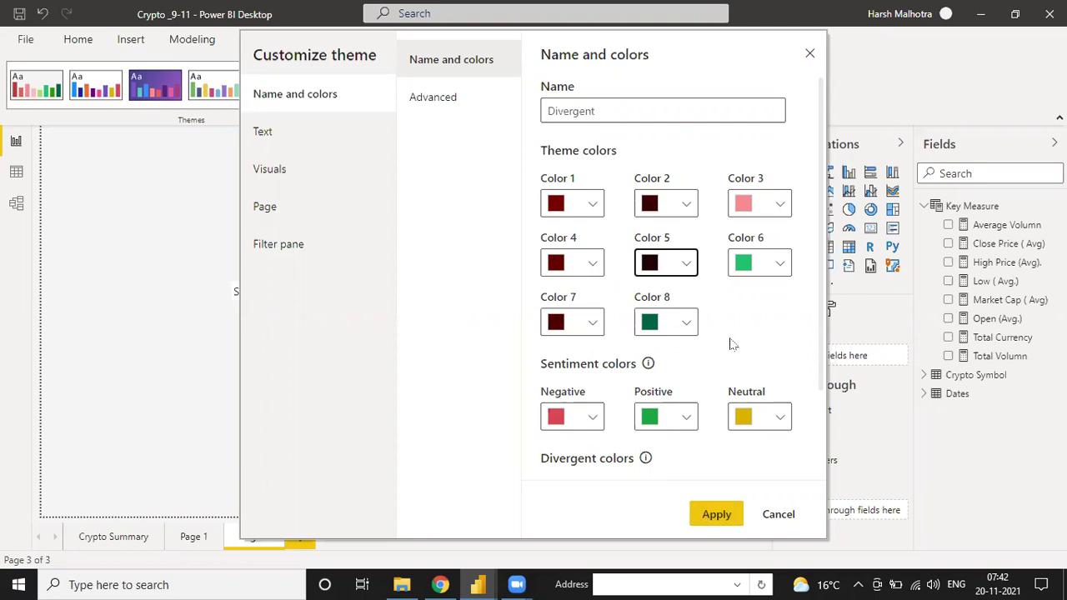
Switch to Chrome and copy the hex code #520000 from the darker maroon shades.
click(440, 584)
drag(520, 322, 456, 320)
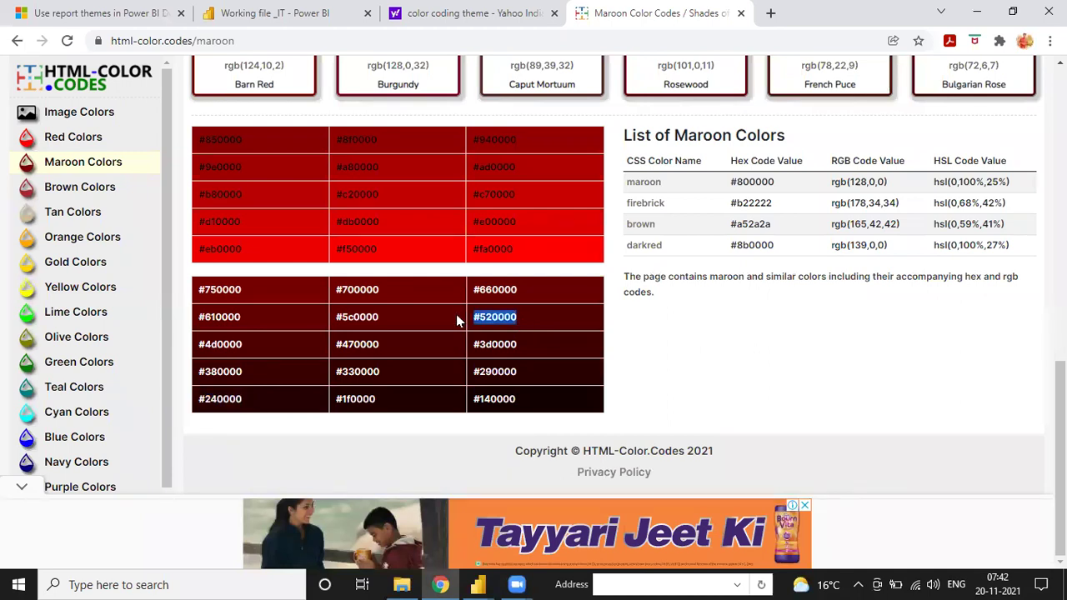
key(ctrl+c)
Back in Power BI Desktop, try to set Color 8 of the theme to the copied hex code.
key(alt+Tab)
click(667, 322)
click(550, 270)
key(ctrl+a)
key(ctrl+v)
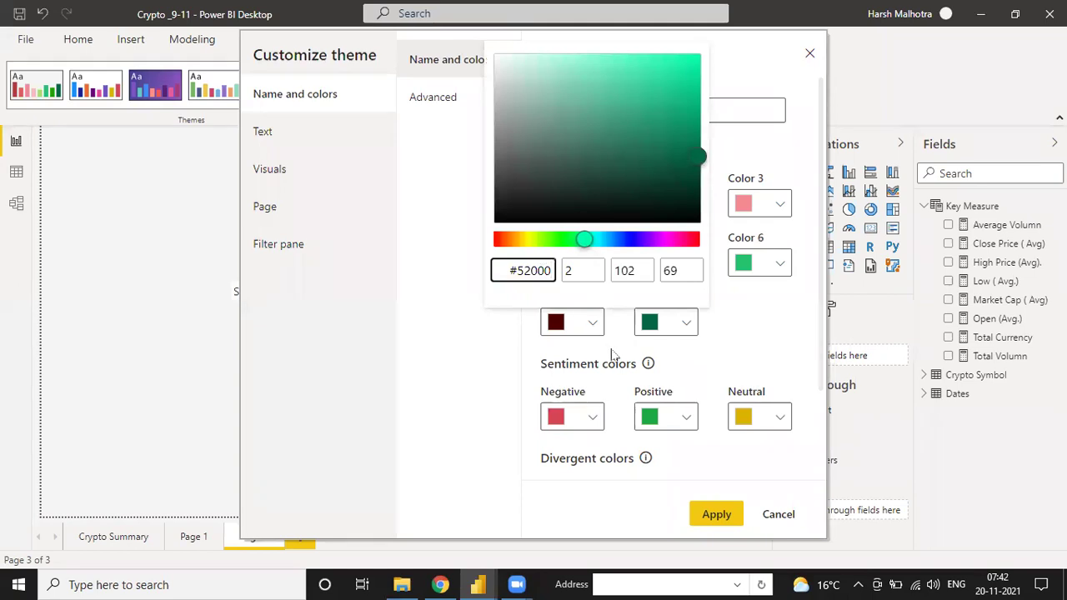
click(702, 374)
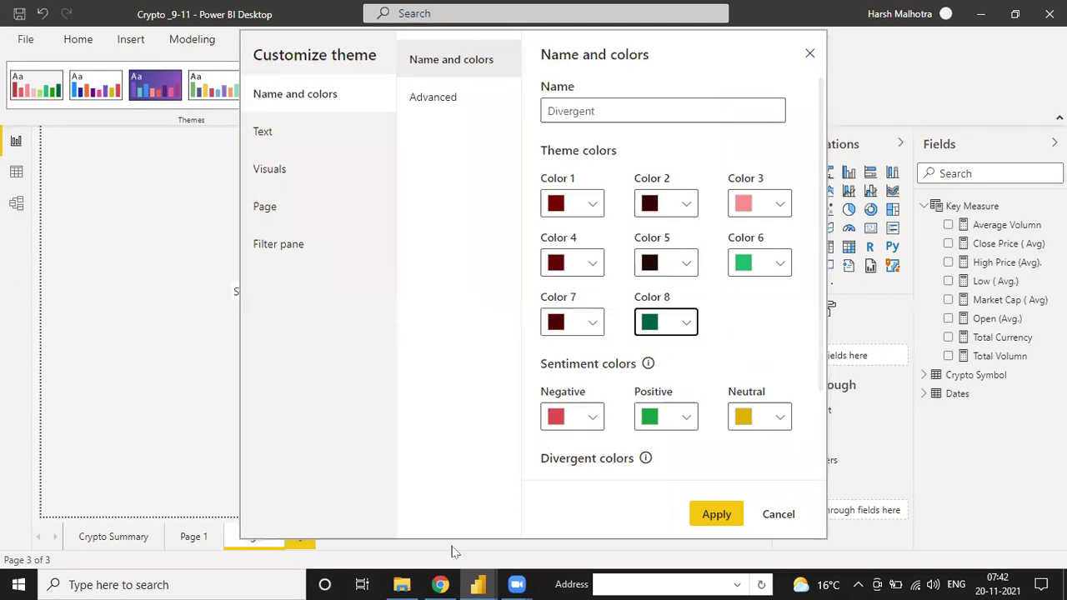
Check the code on the Maroon Colors page in Chrome, and set Color 8 to #520000 in Power BI Desktop without stray spaces.
click(440, 584)
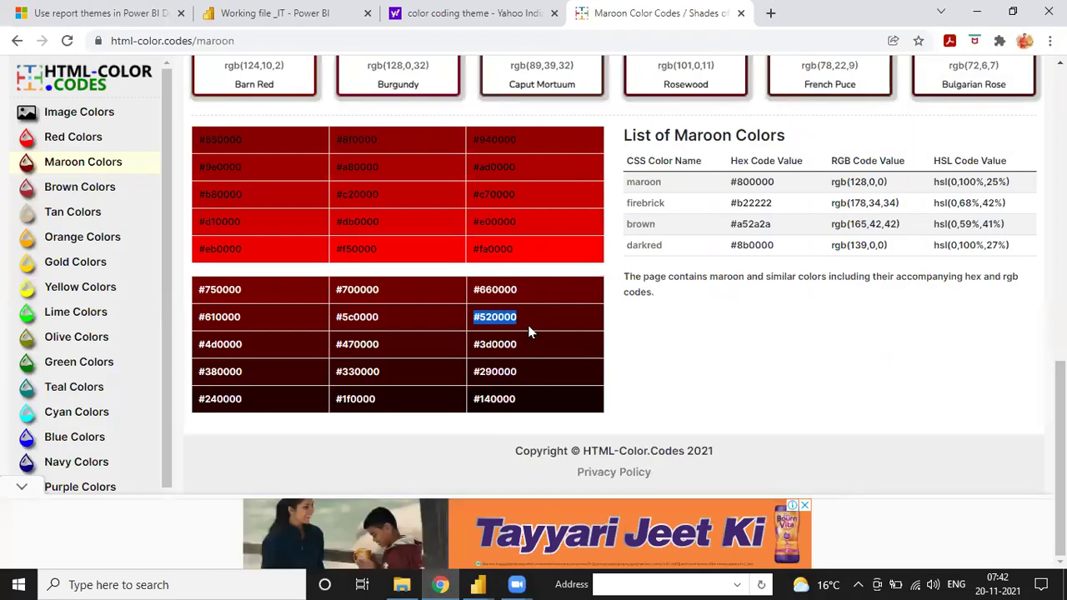
key(alt+Tab)
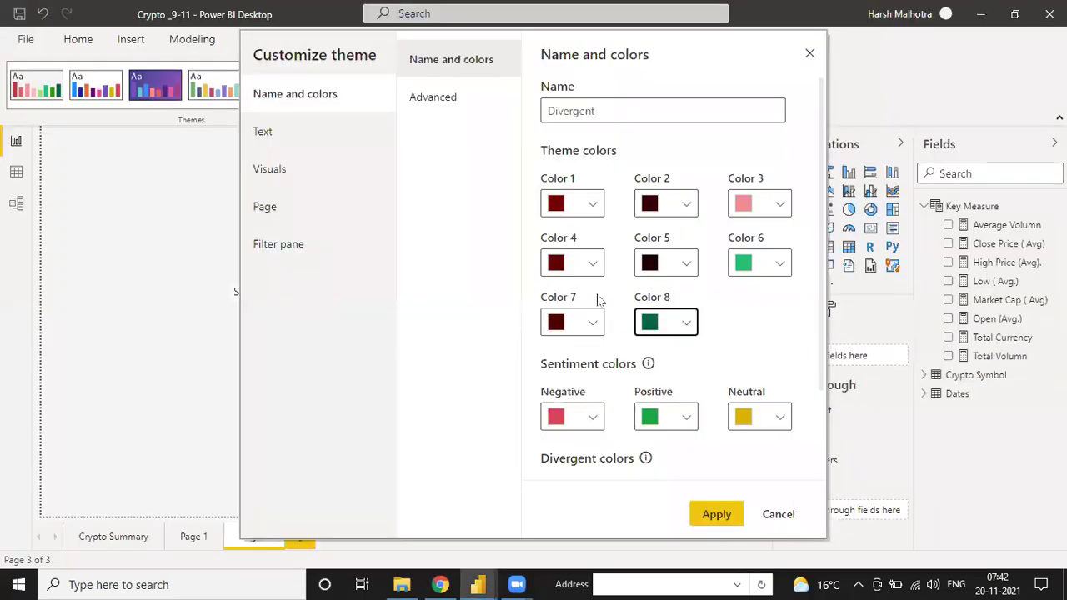
click(656, 327)
double_click(536, 271)
key(ctrl+v)
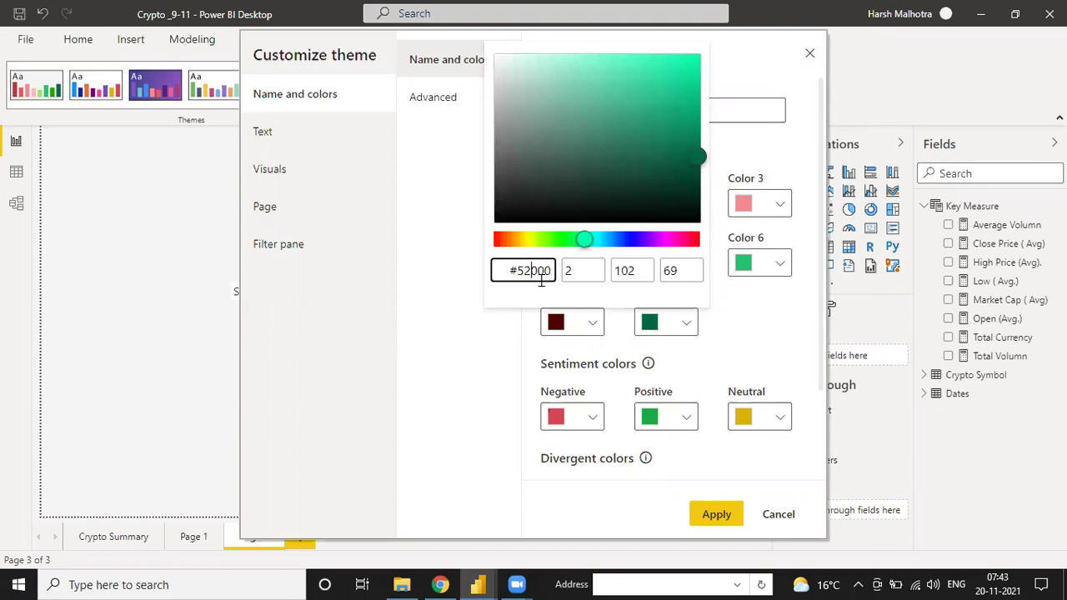
key(BackSpace)
text(0)
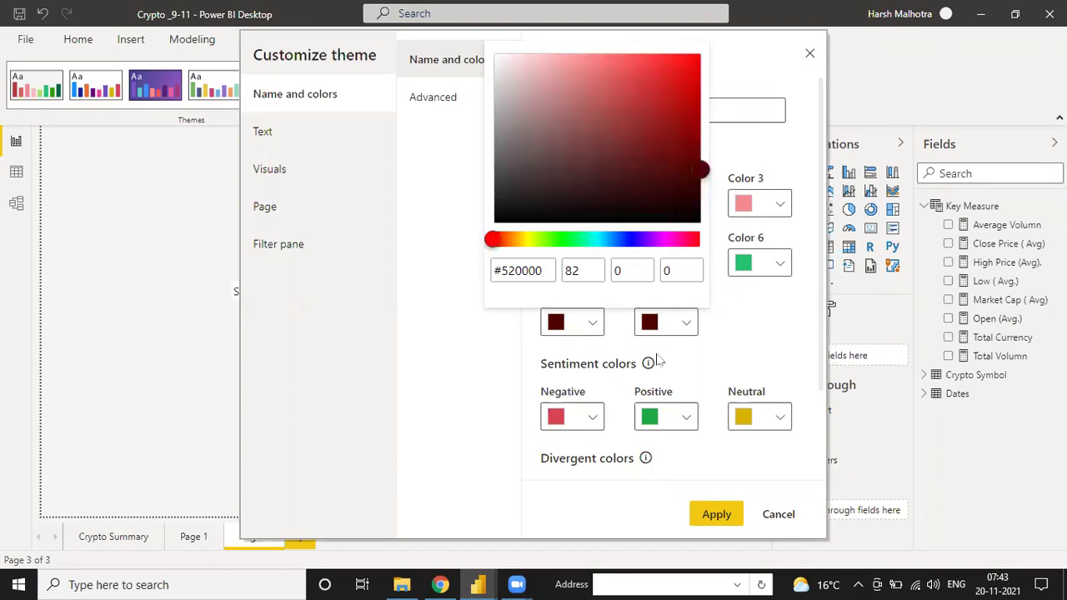
click(661, 361)
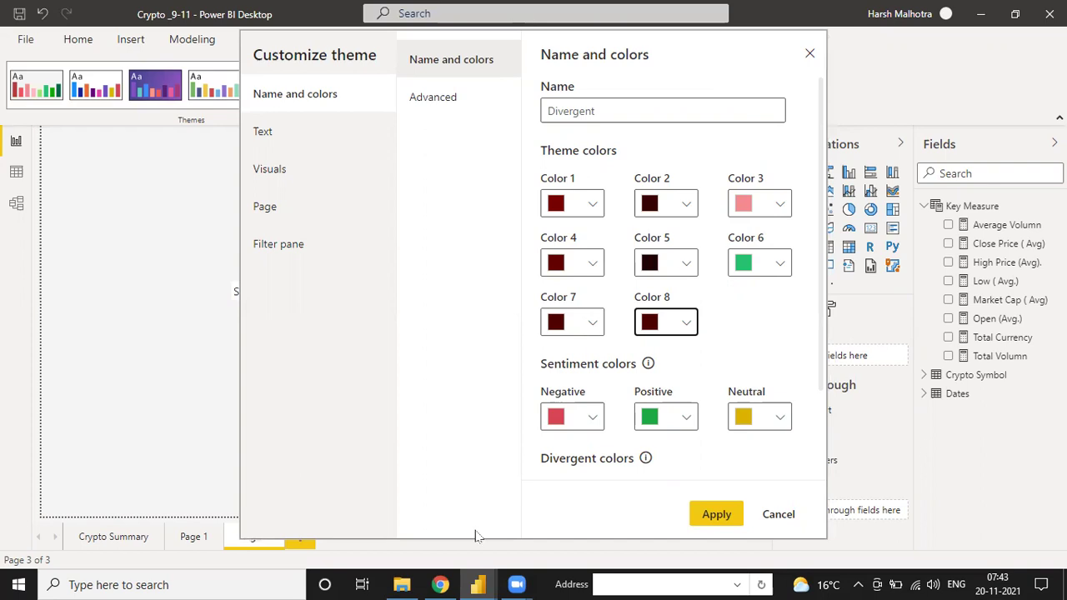
Copy the hex code #660000 from the maroon shades in Chrome and set Color 3 to it in Power BI Desktop, without leading spaces.
click(439, 584)
drag(538, 294, 464, 304)
key(alt+Tab)
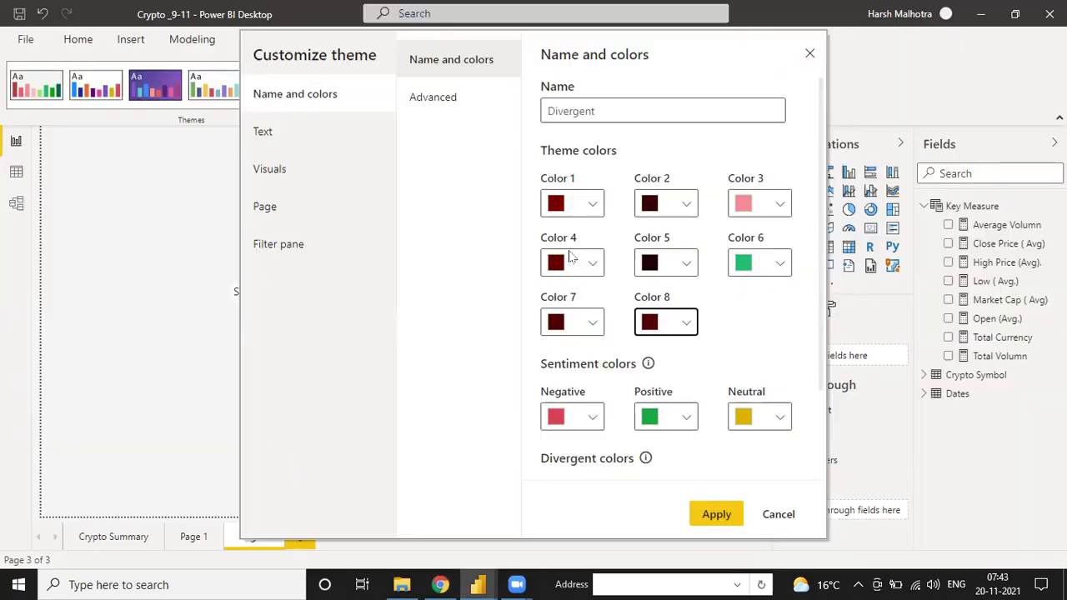
click(763, 209)
click(621, 448)
key(ctrl+a)
key(ctrl+v)
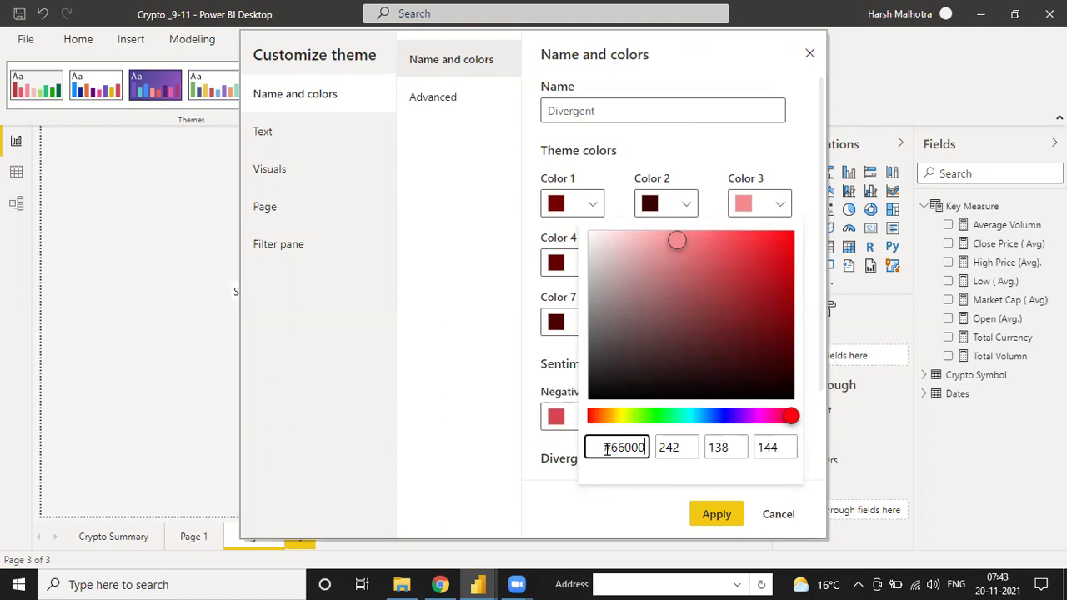
click(606, 449)
key(Return)
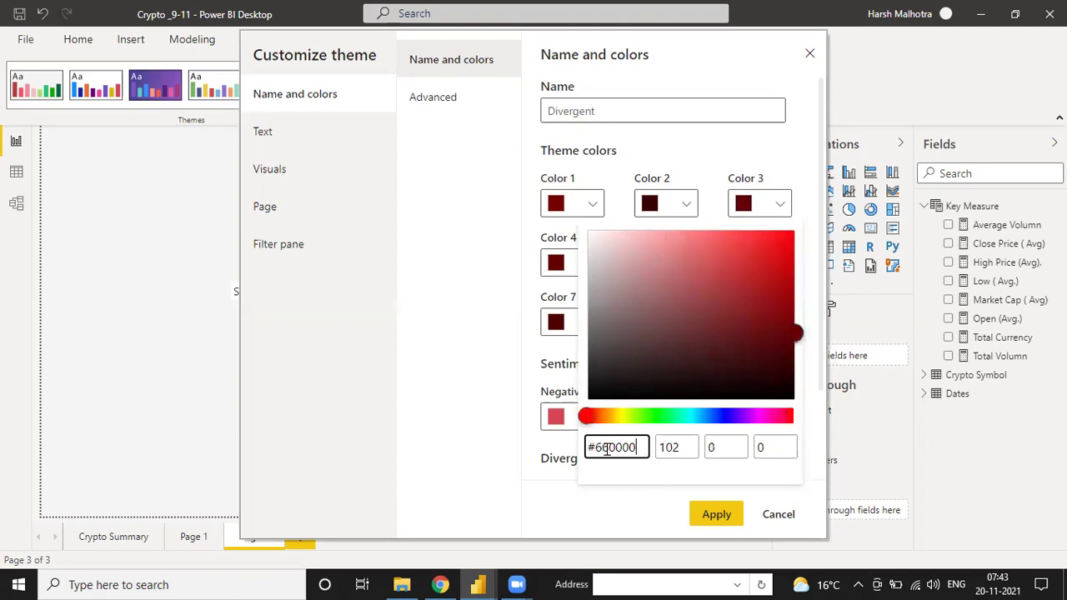
click(709, 511)
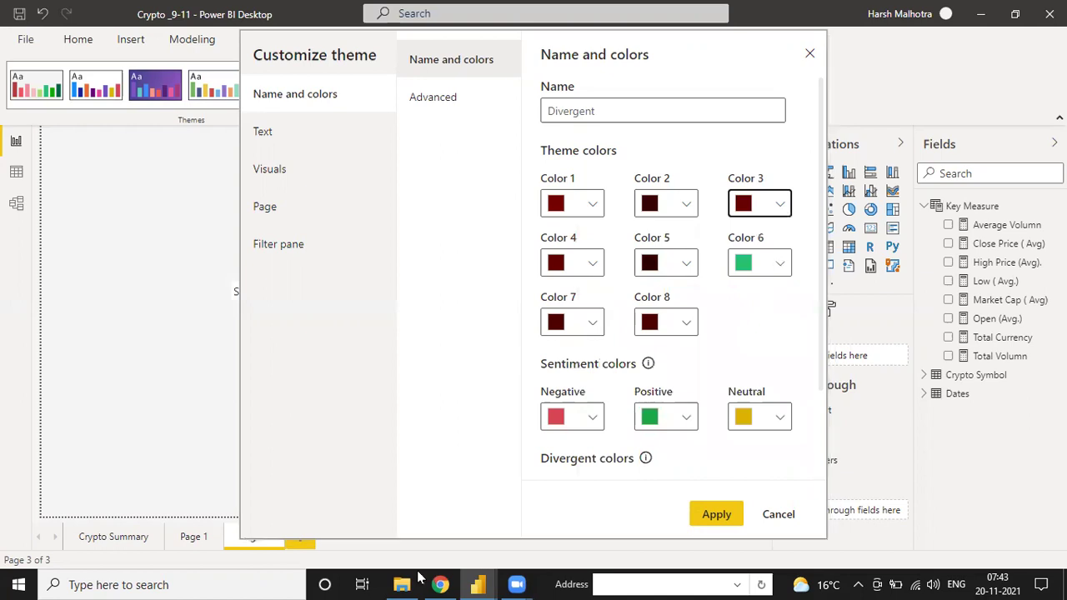
Copy the hex code #240000 from the maroon shades in Chrome, set Color 6 to it in Power BI Desktop and apply the customized theme.
click(440, 585)
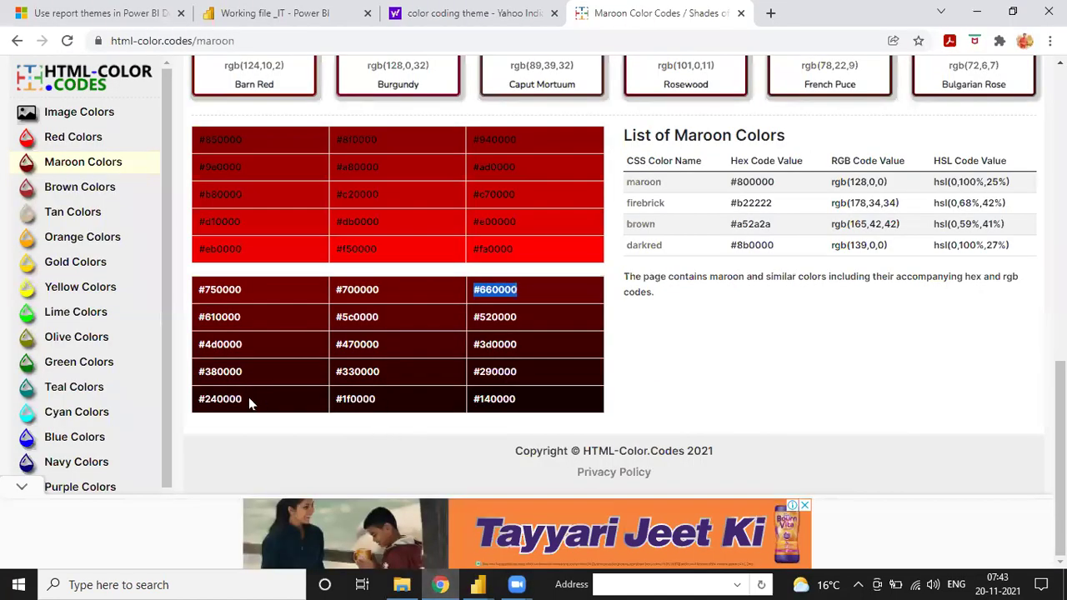
drag(248, 396, 195, 405)
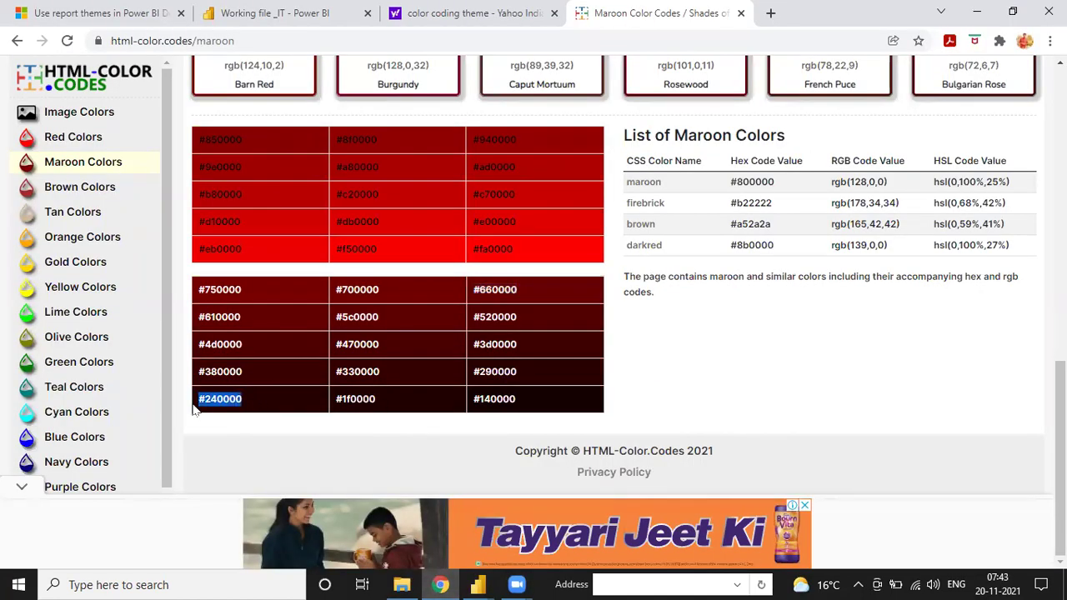
key(alt+Tab)
click(734, 268)
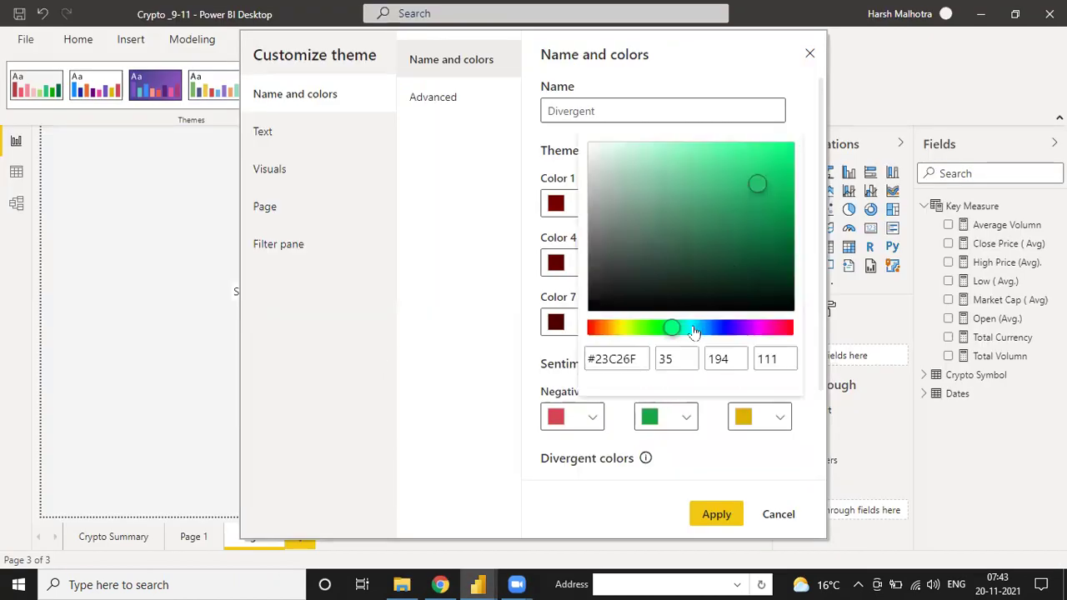
double_click(619, 358)
key(ctrl+v)
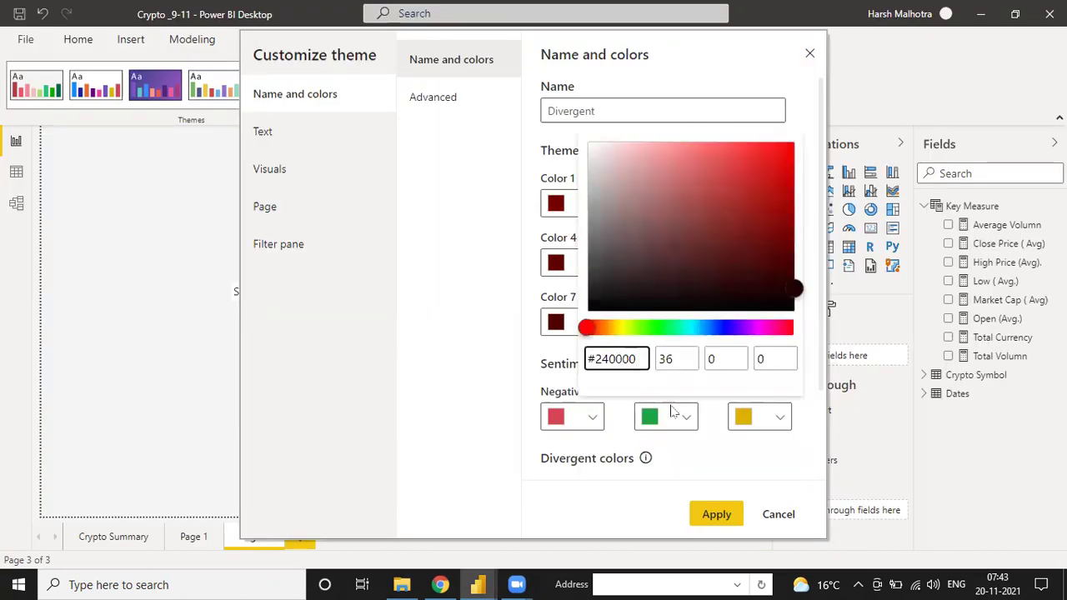
click(710, 512)
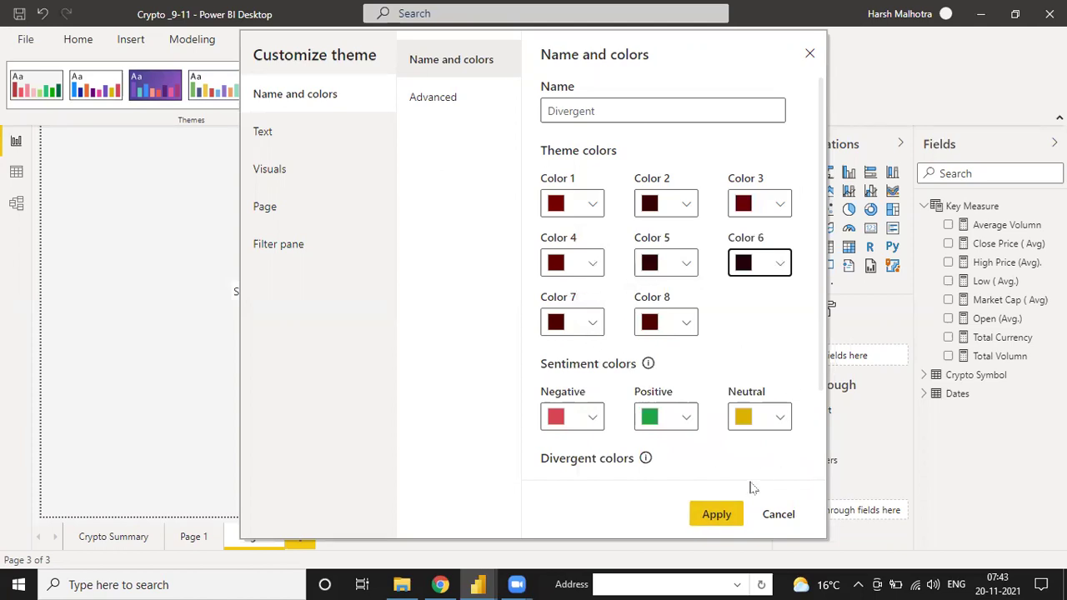
click(714, 512)
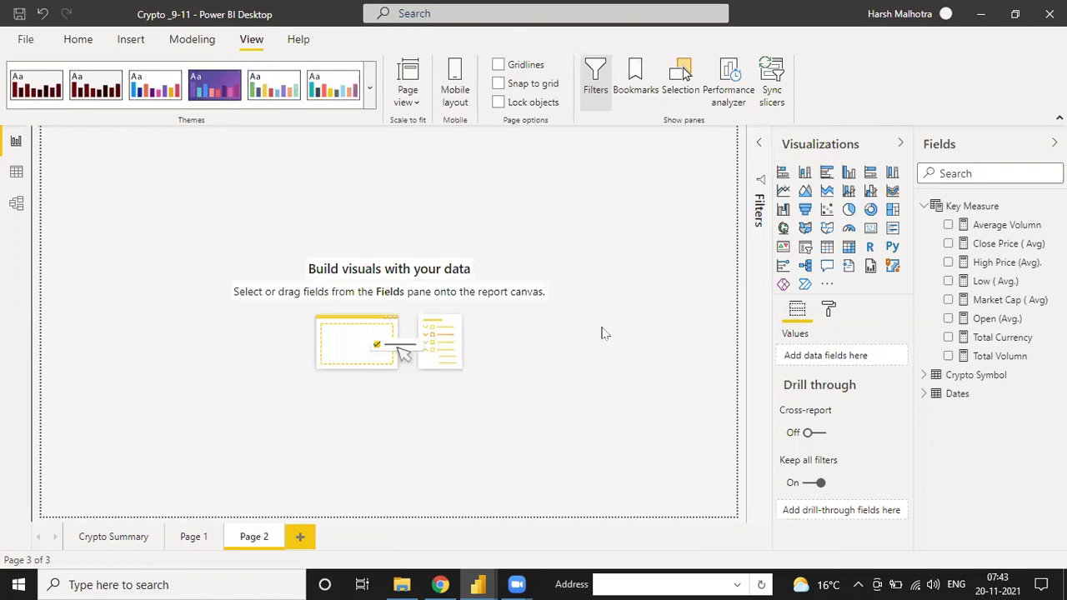
Preview the report page in the Fit to page, Fit to width and Actual size views, ending on Fit to page.
click(408, 96)
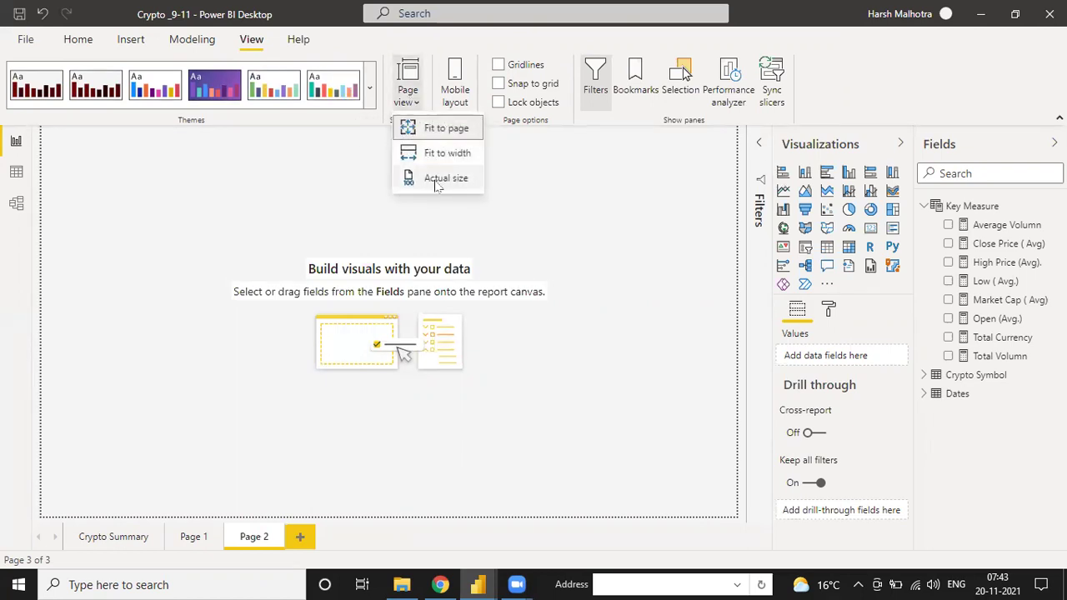
click(430, 131)
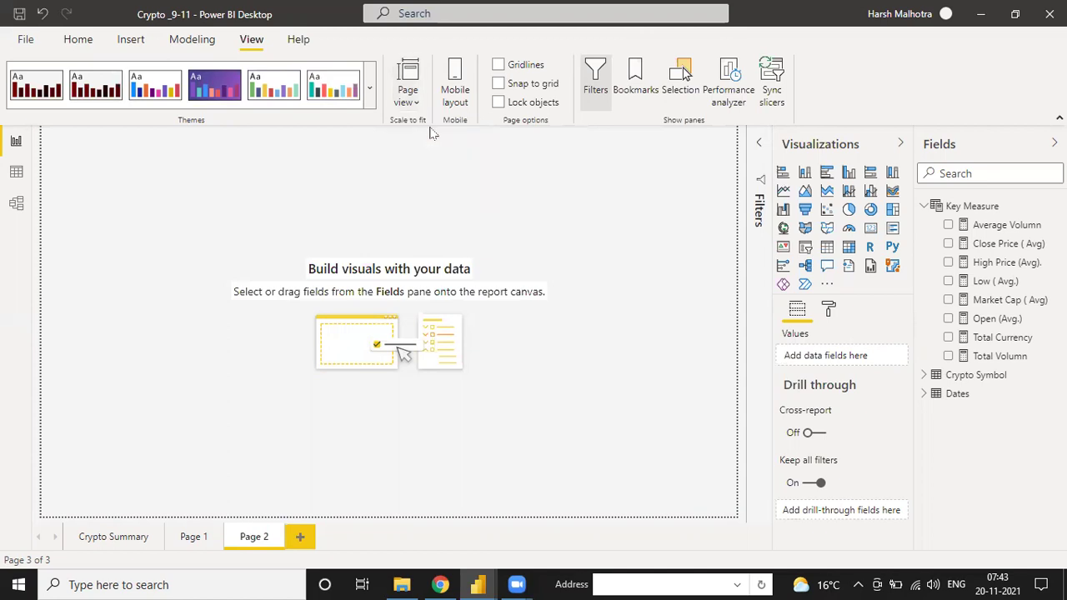
click(411, 104)
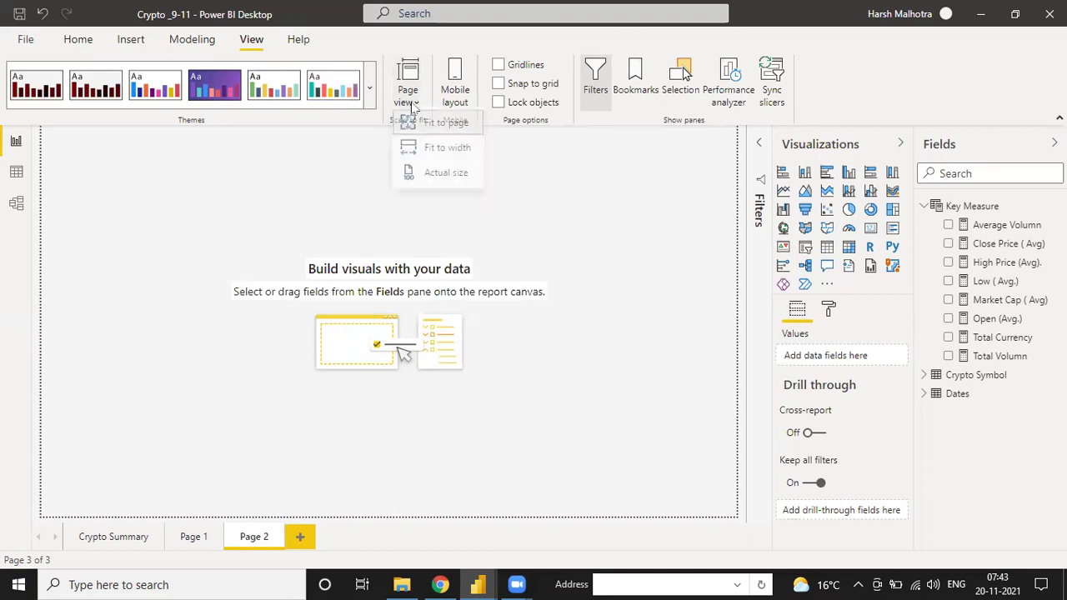
click(433, 147)
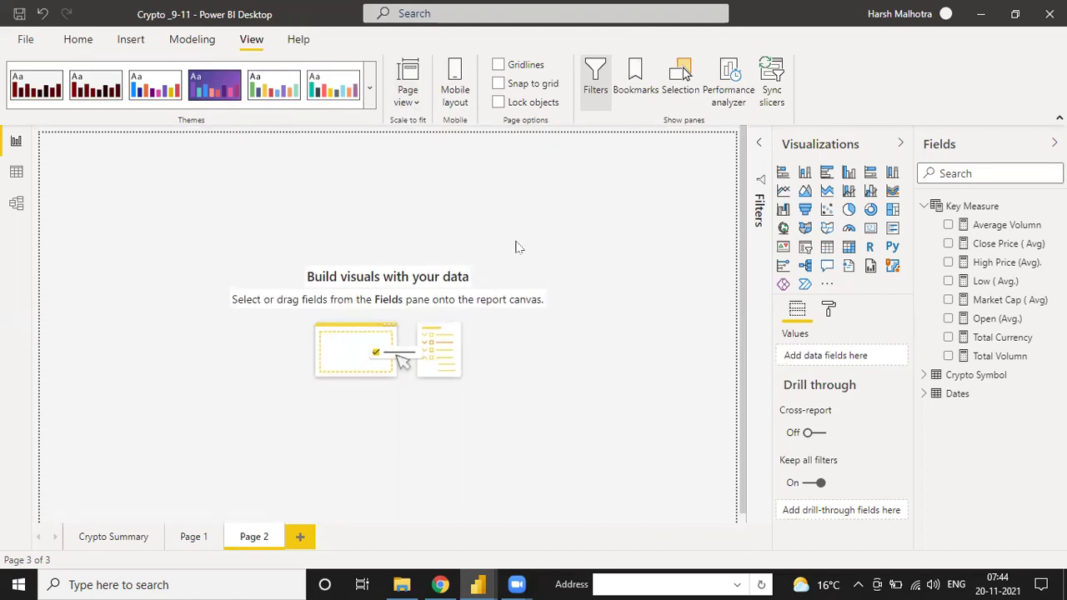
click(413, 98)
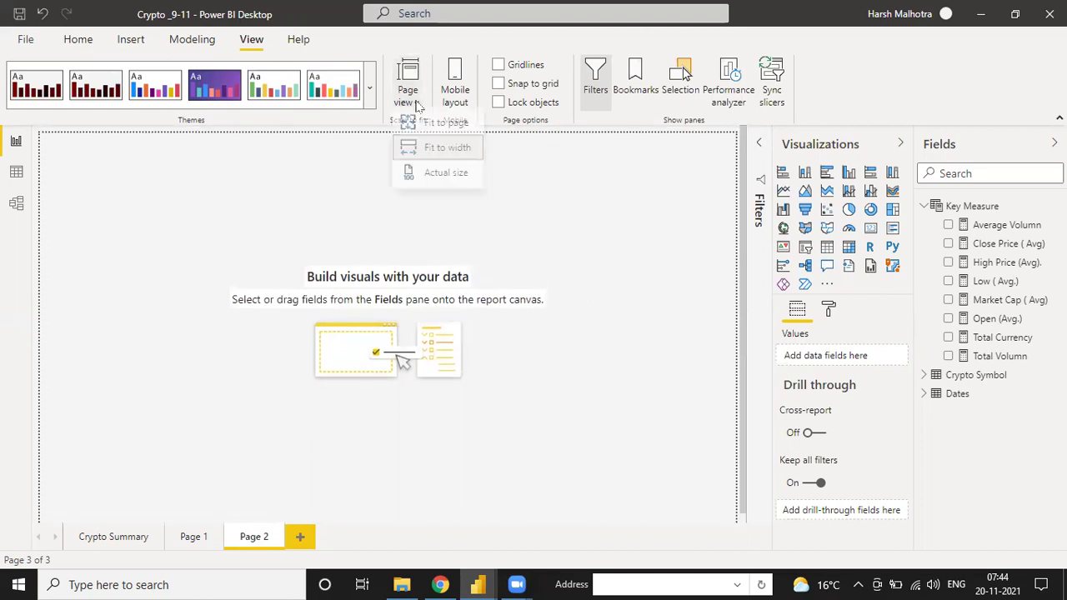
click(447, 179)
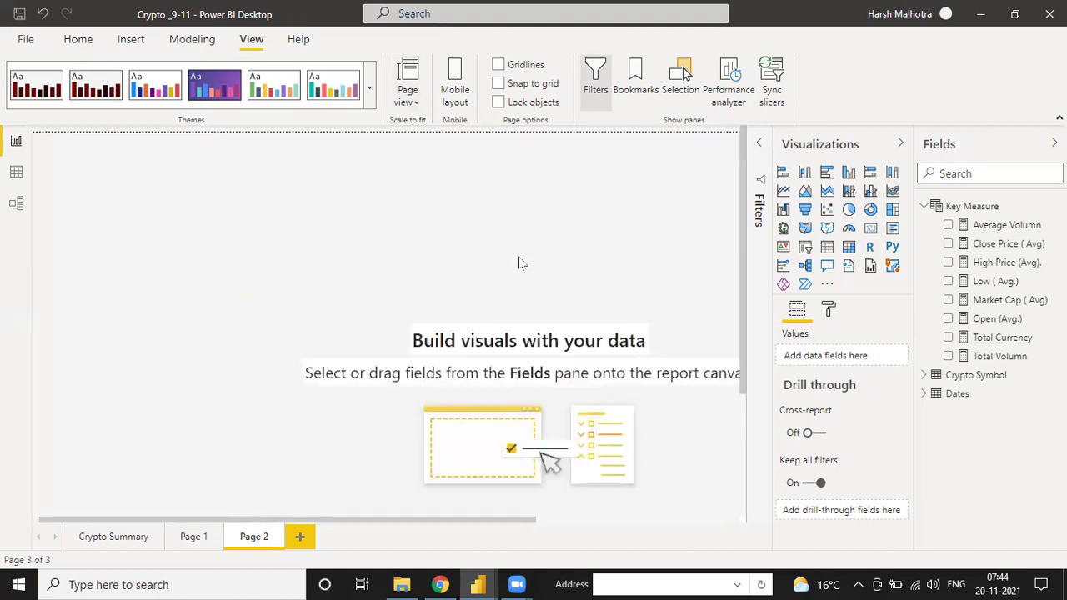
drag(483, 521, 376, 356)
click(408, 99)
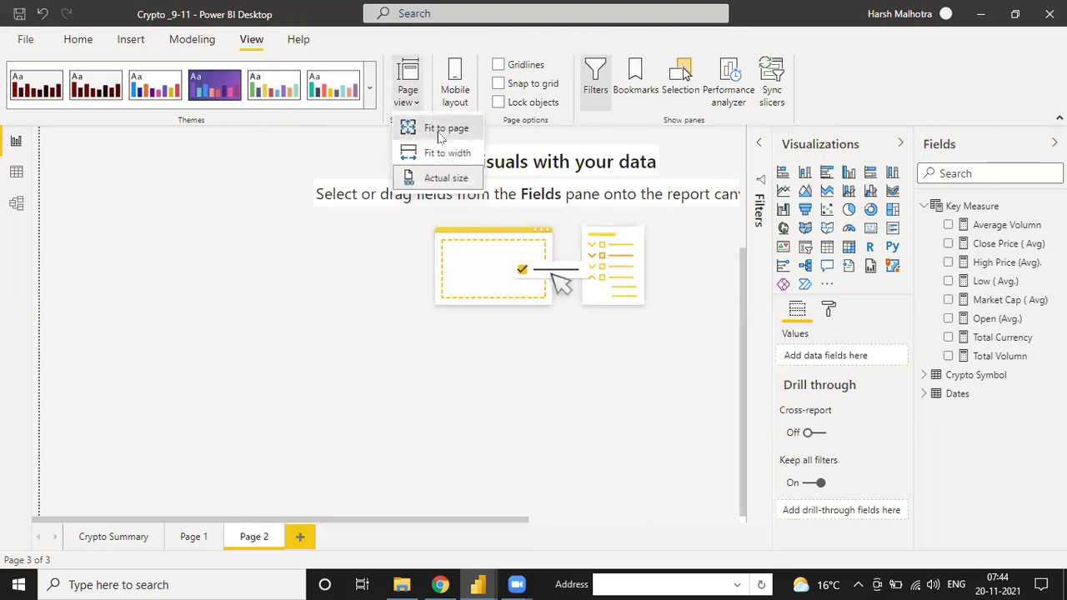
click(440, 133)
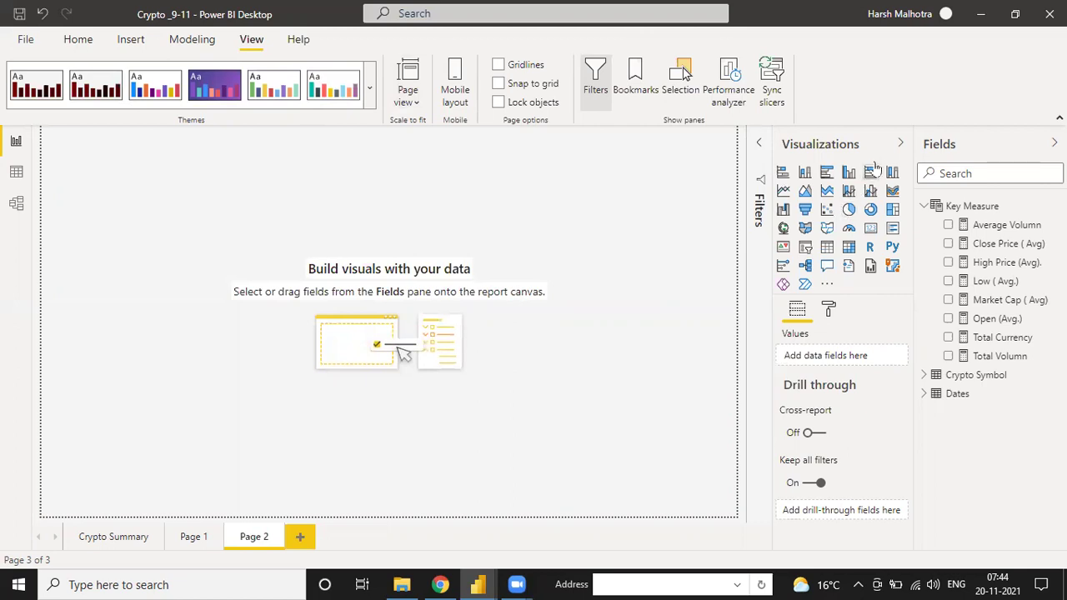
Try the darkest shade of the last theme color as Page 2's background with 22% transparency.
click(828, 311)
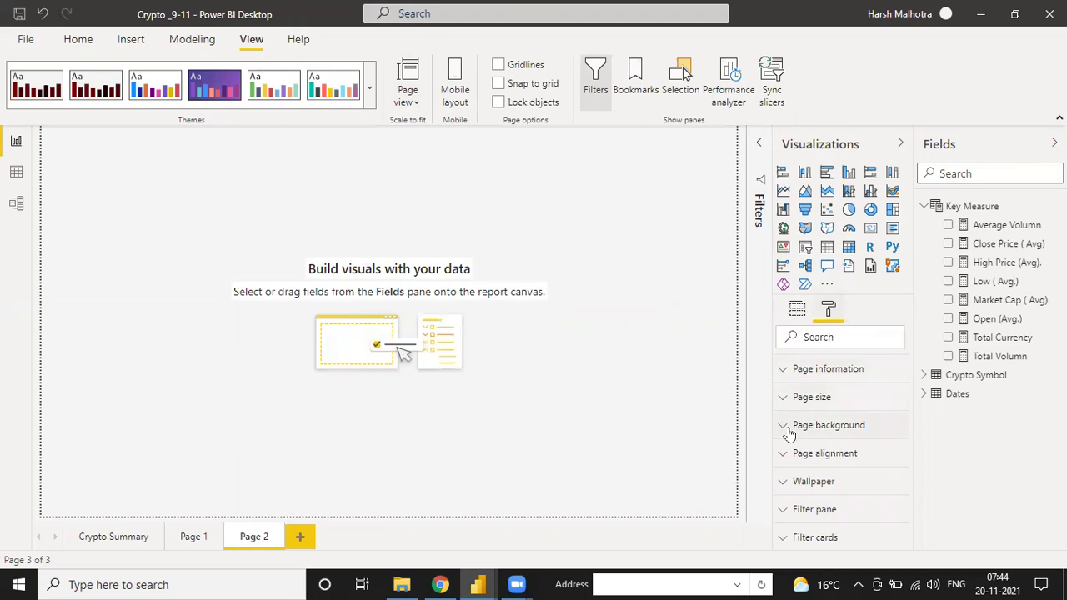
click(872, 416)
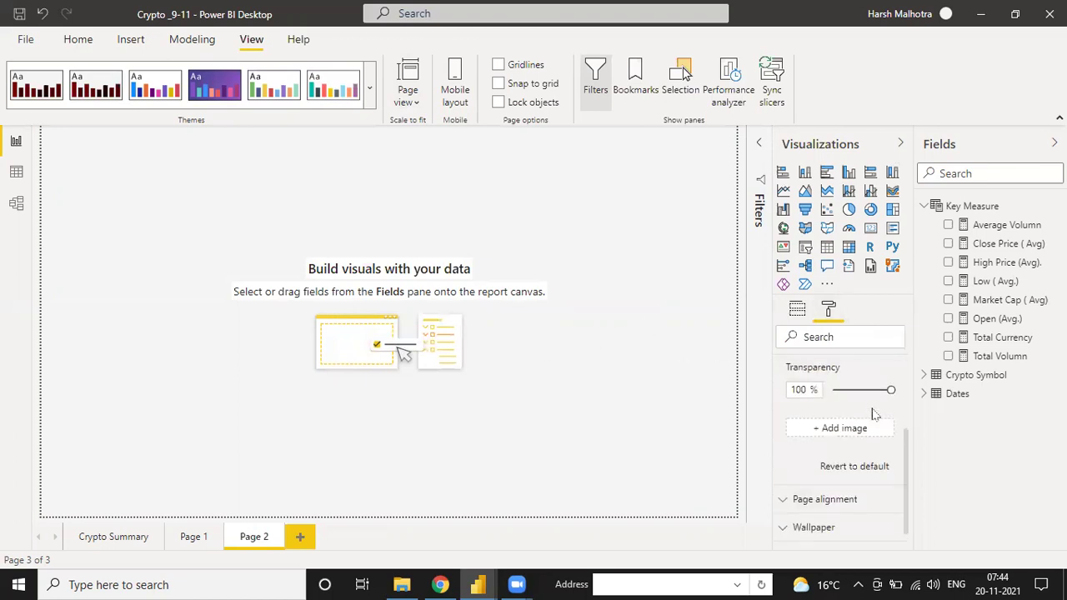
click(811, 405)
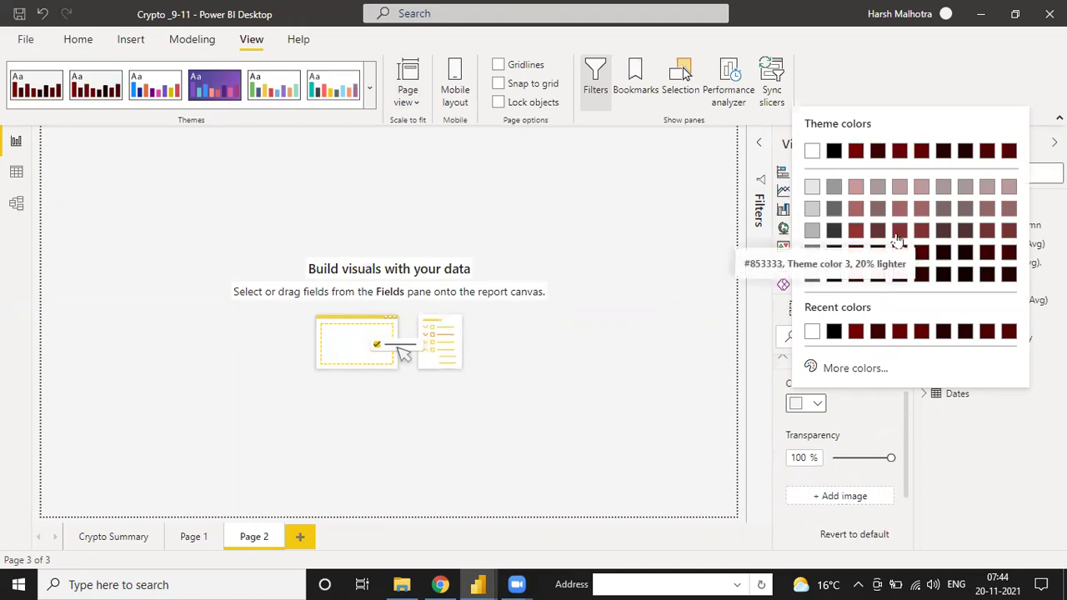
click(1007, 276)
drag(889, 458, 844, 457)
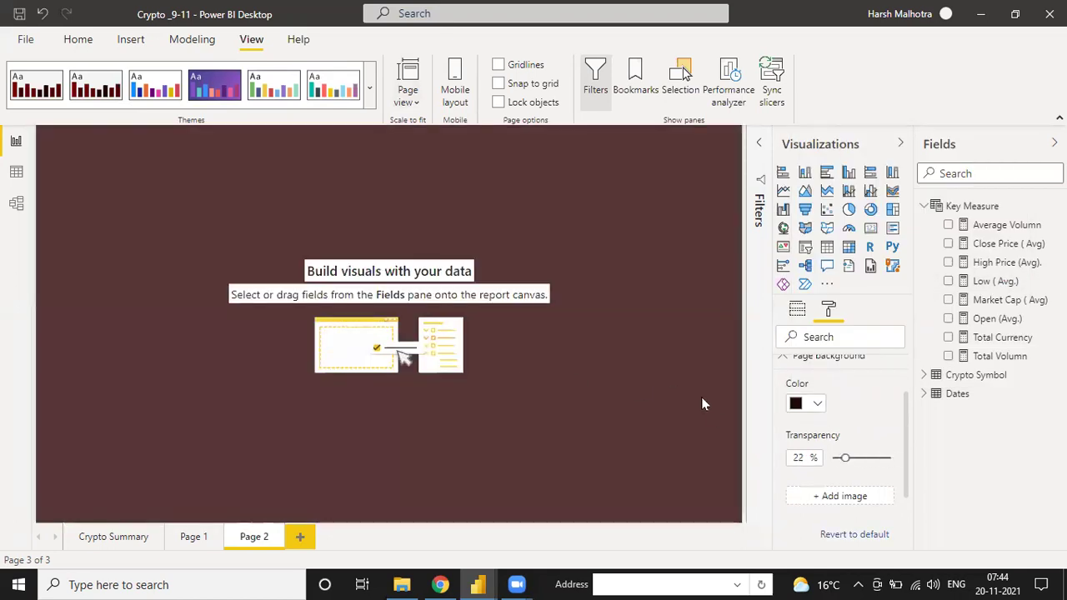
Set Page 2's background to the brighter dark maroon among the recent colors, with 0% transparency.
click(805, 406)
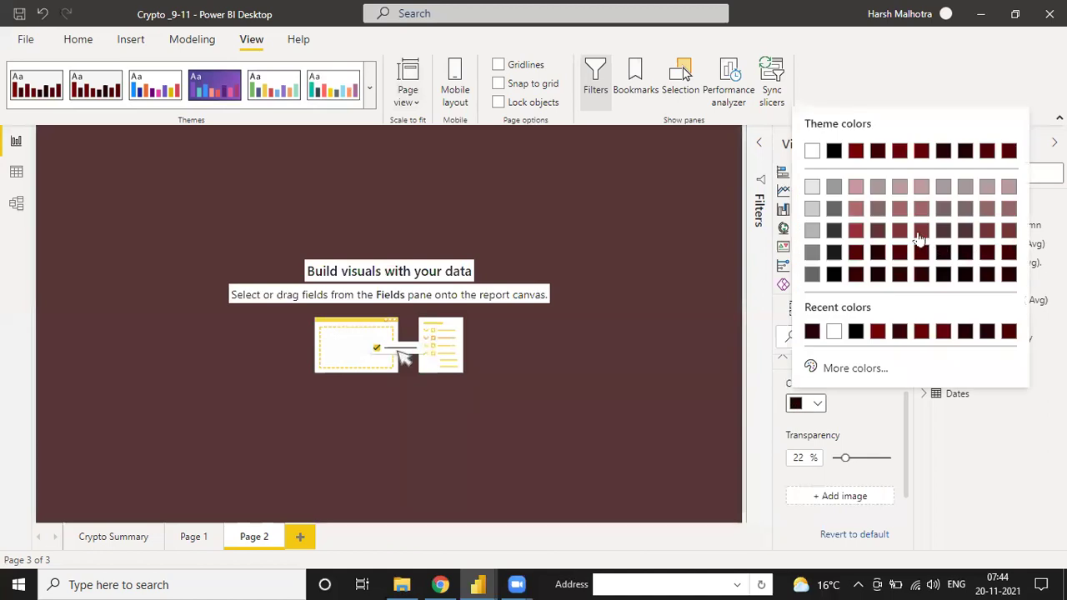
click(942, 331)
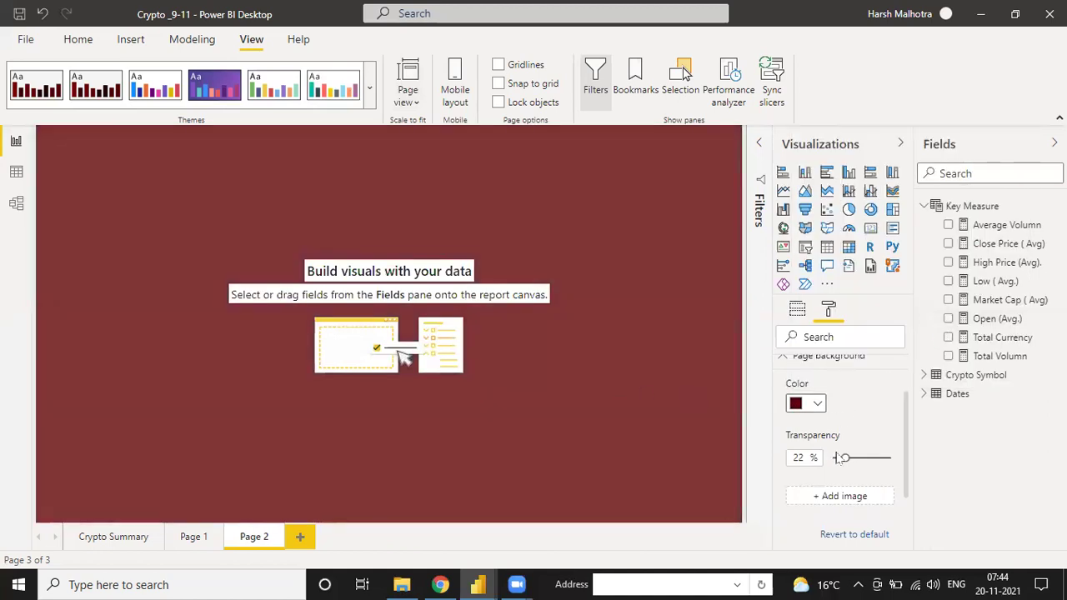
drag(844, 457, 832, 458)
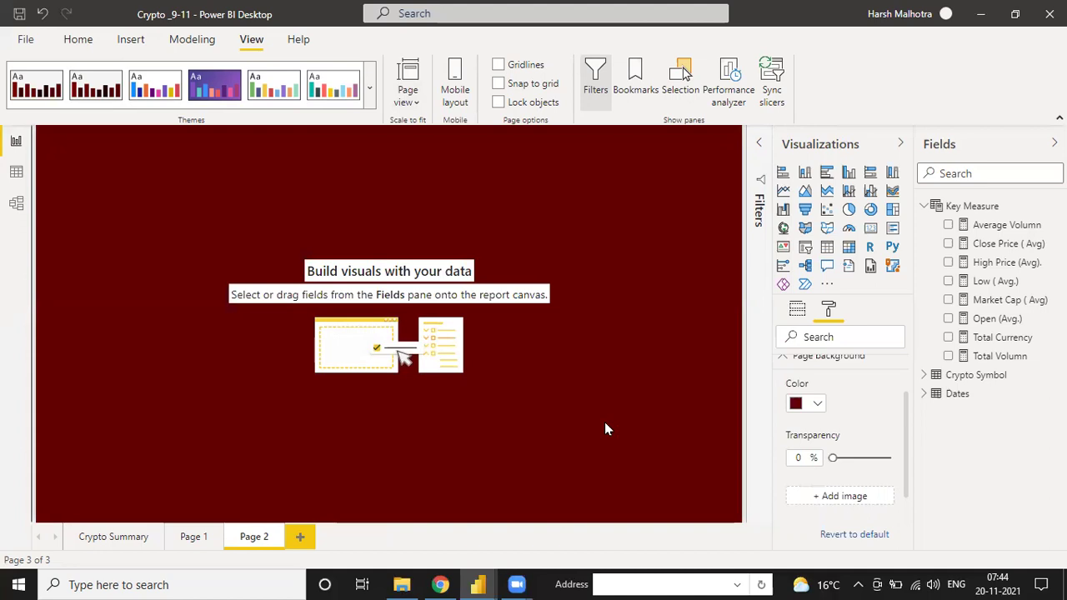
Rename the report page Page 2 as Crypto Summary.
double_click(243, 536)
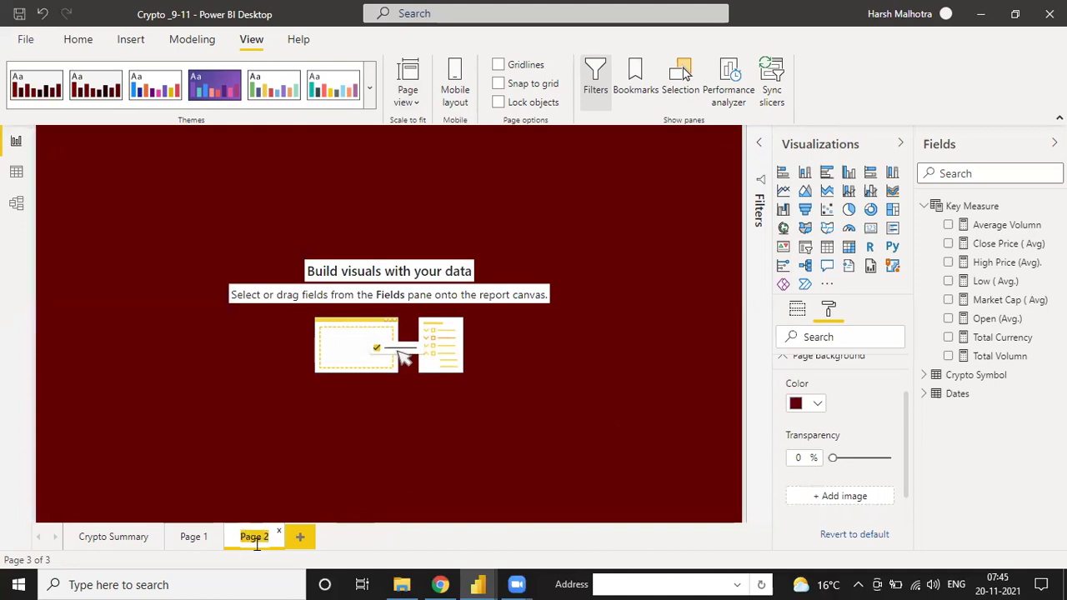
text(Crypto)
text( Summa)
text(ry)
key(Return)
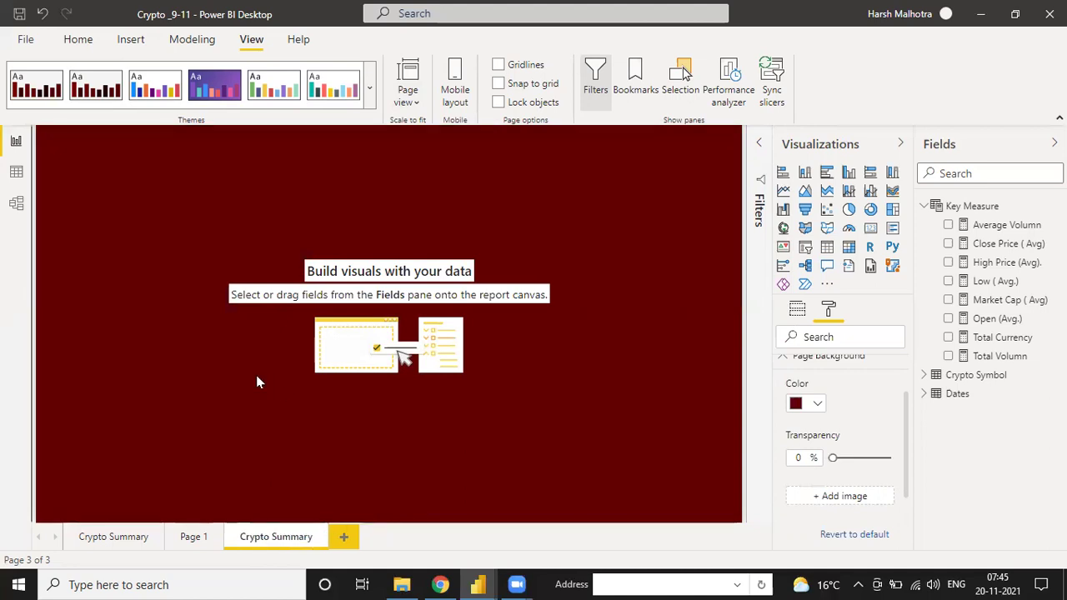
Insert a text box on the new Crypto Summary page reading "Crypto" with "Currency Analysis" on the second line.
click(77, 44)
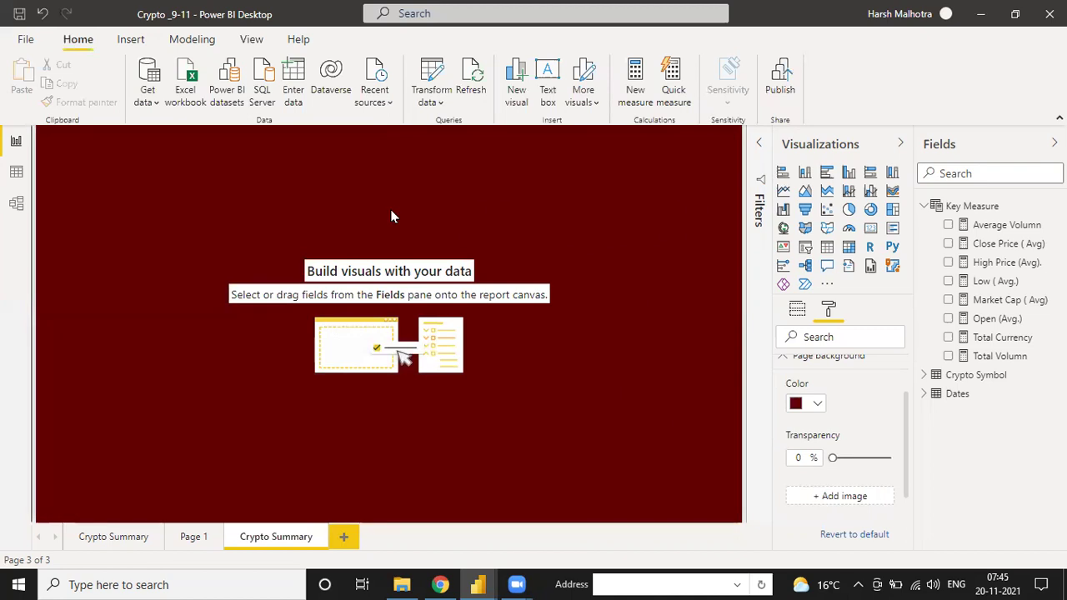
click(549, 80)
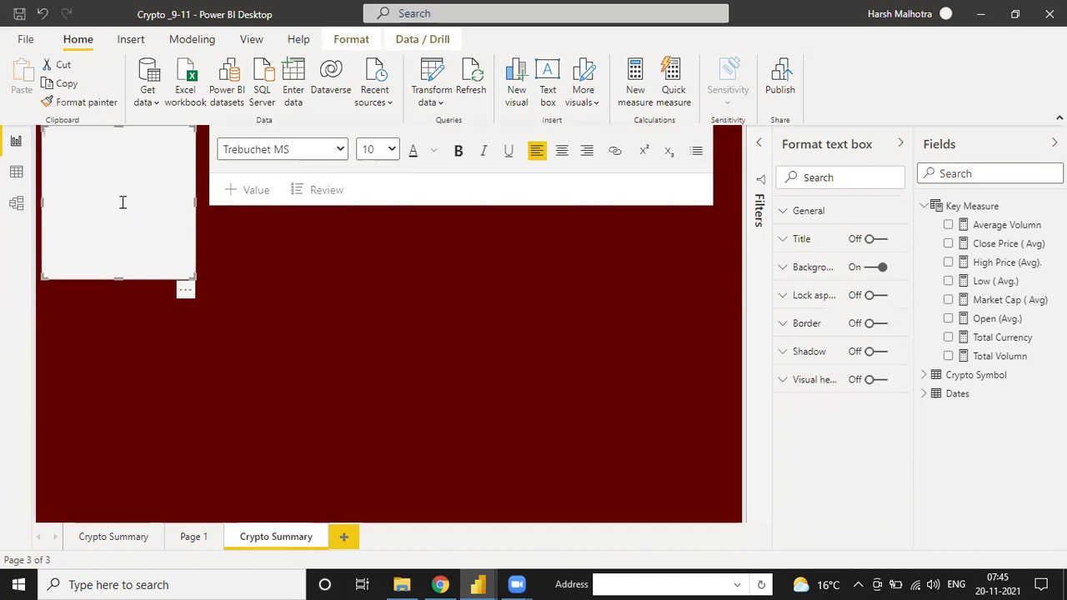
text(Crypt)
key(BackSpace)
text(pto)
key(Return)
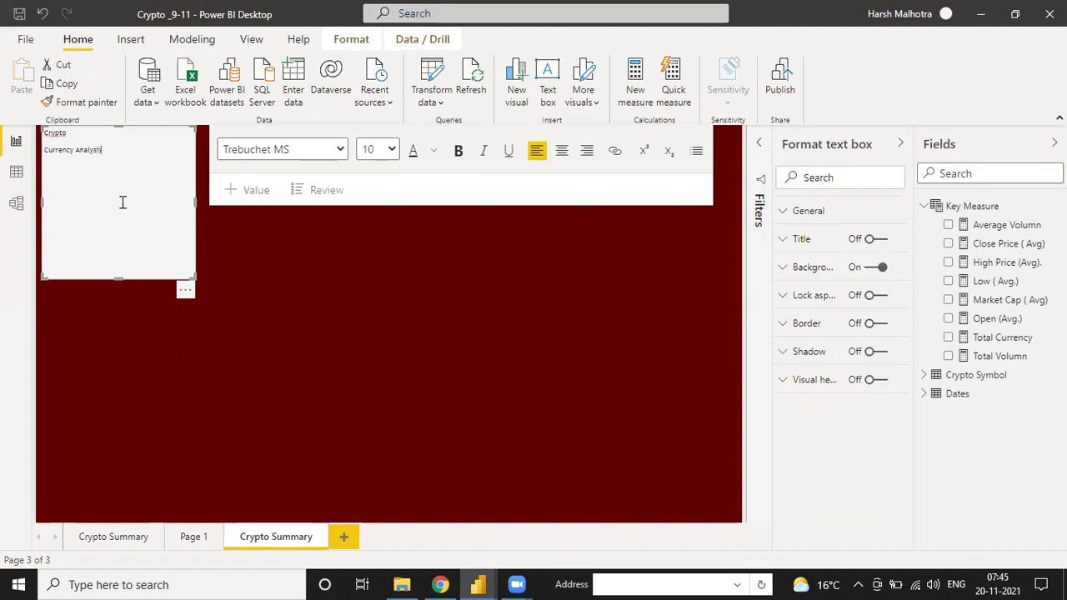
Format the word "Crypto" in the text box in Times New Roman at size 40.
double_click(51, 134)
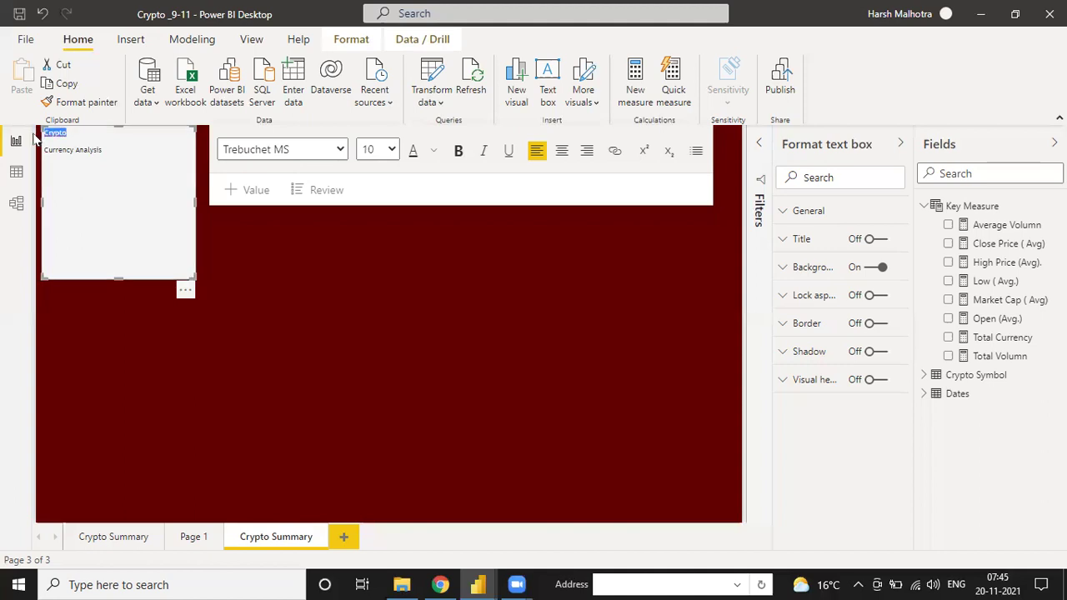
click(333, 152)
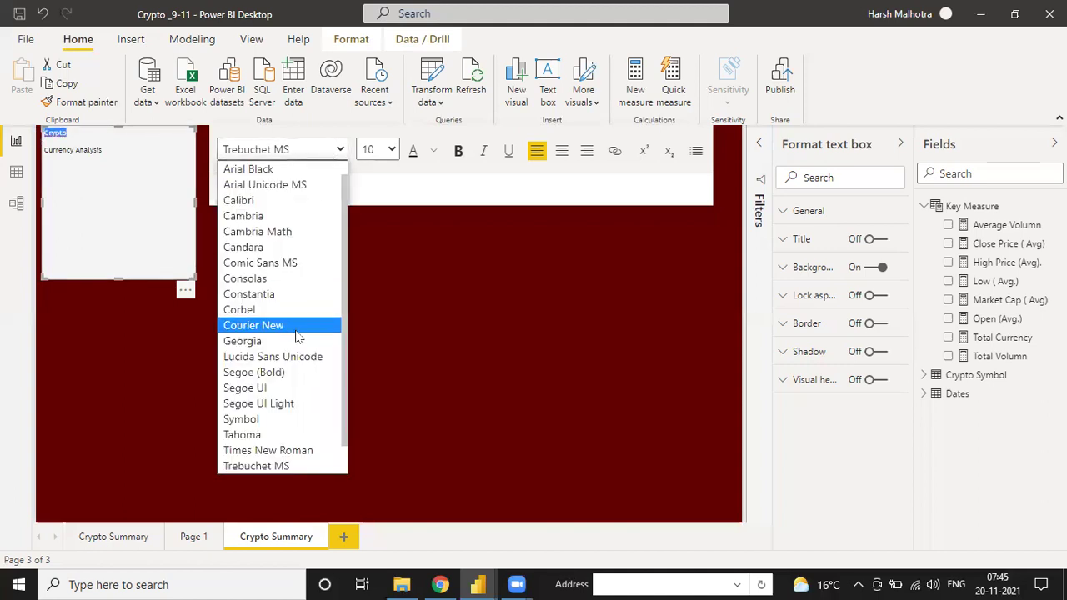
click(280, 450)
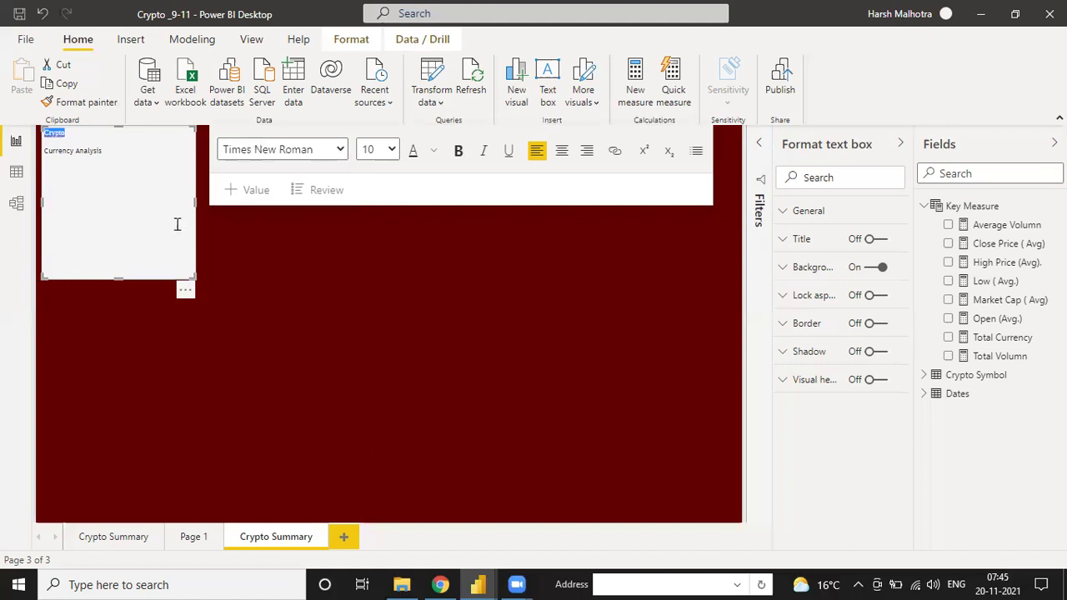
click(372, 152)
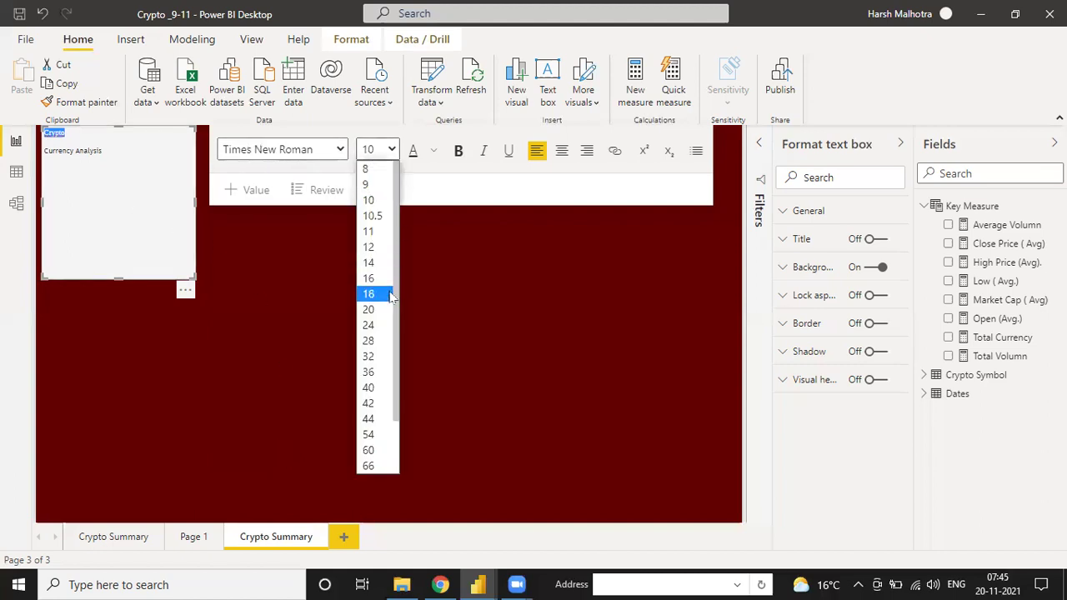
click(372, 389)
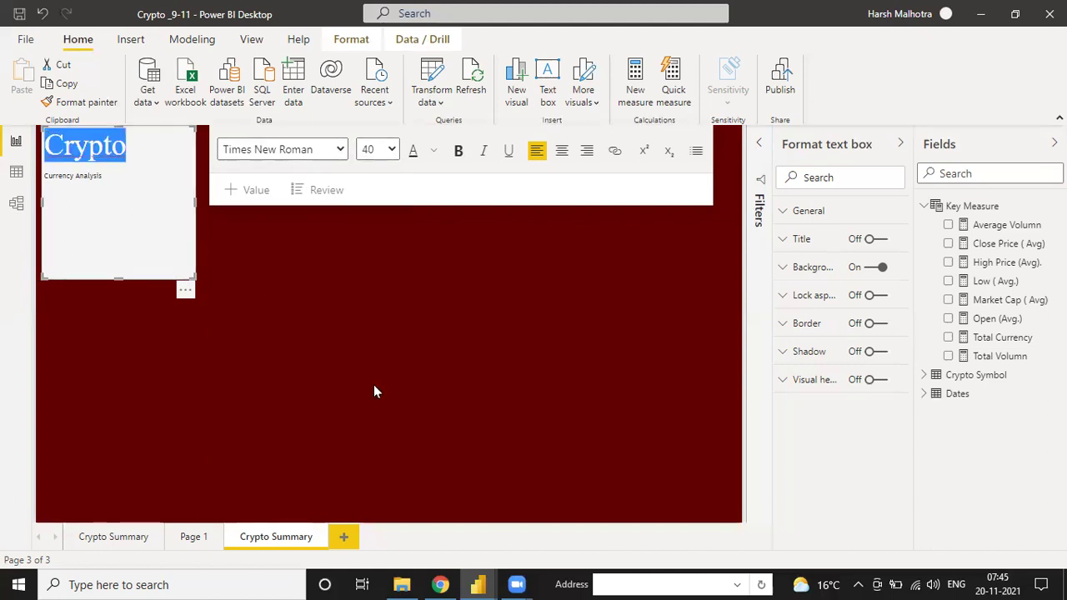
Format the "Currency Analysis" line of the text box in Times New Roman at size 24.
drag(119, 178, 58, 169)
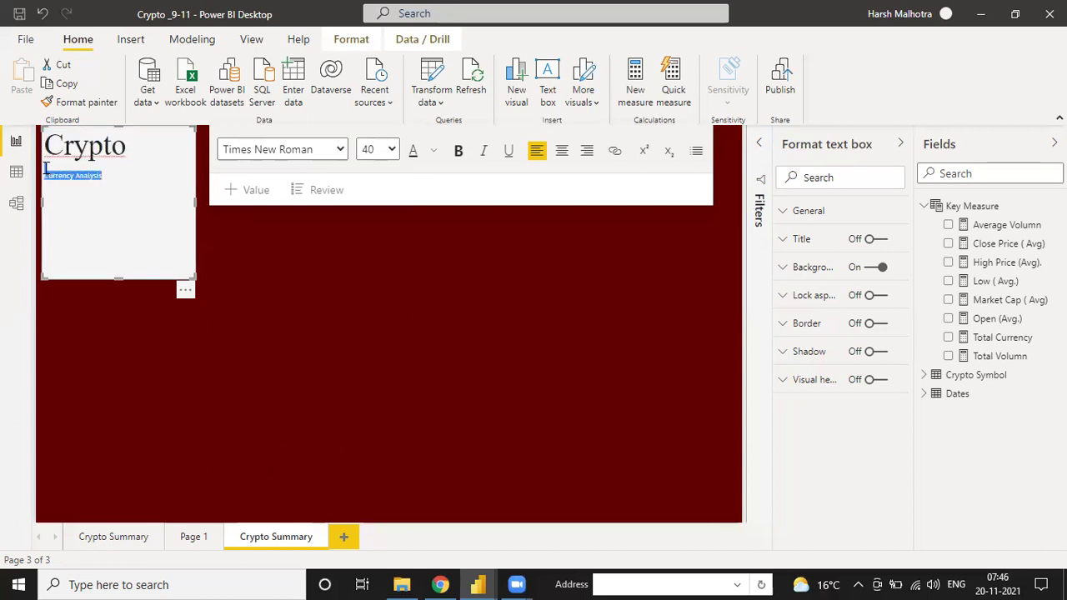
click(279, 150)
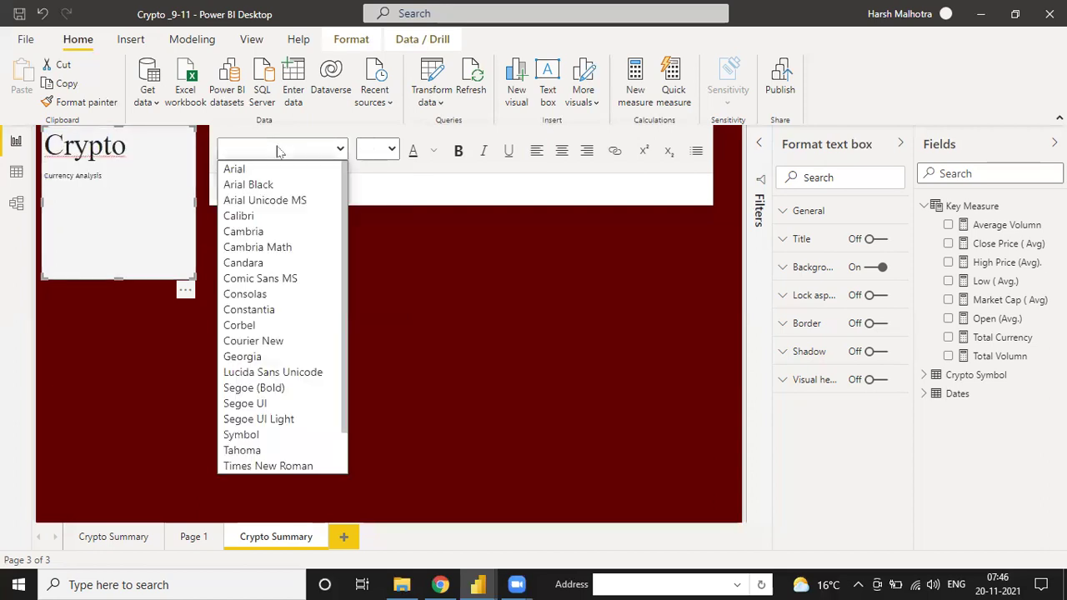
click(119, 174)
drag(120, 174, 44, 176)
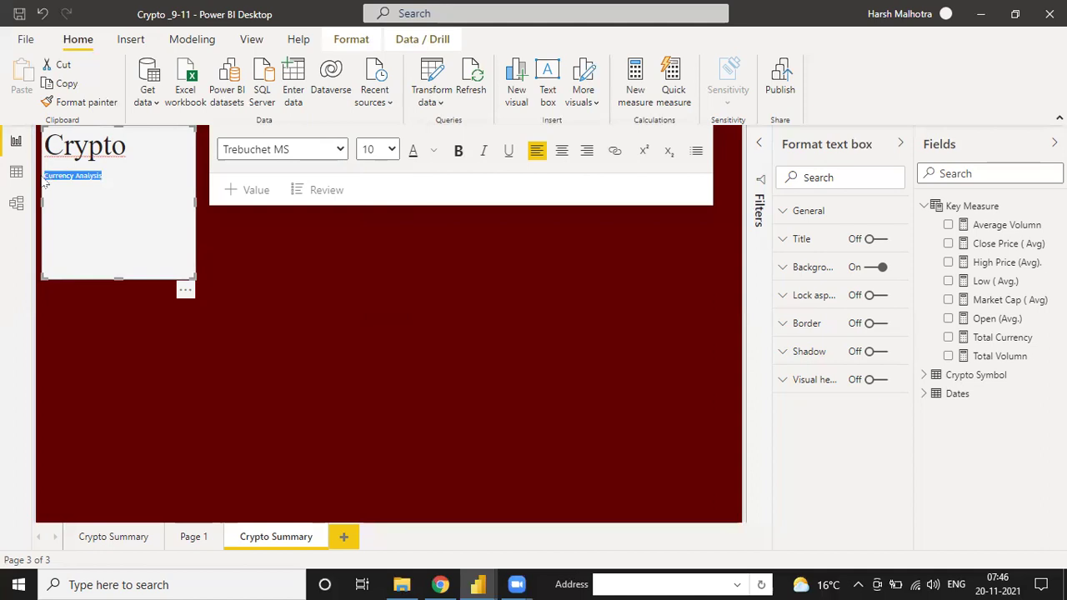
click(270, 149)
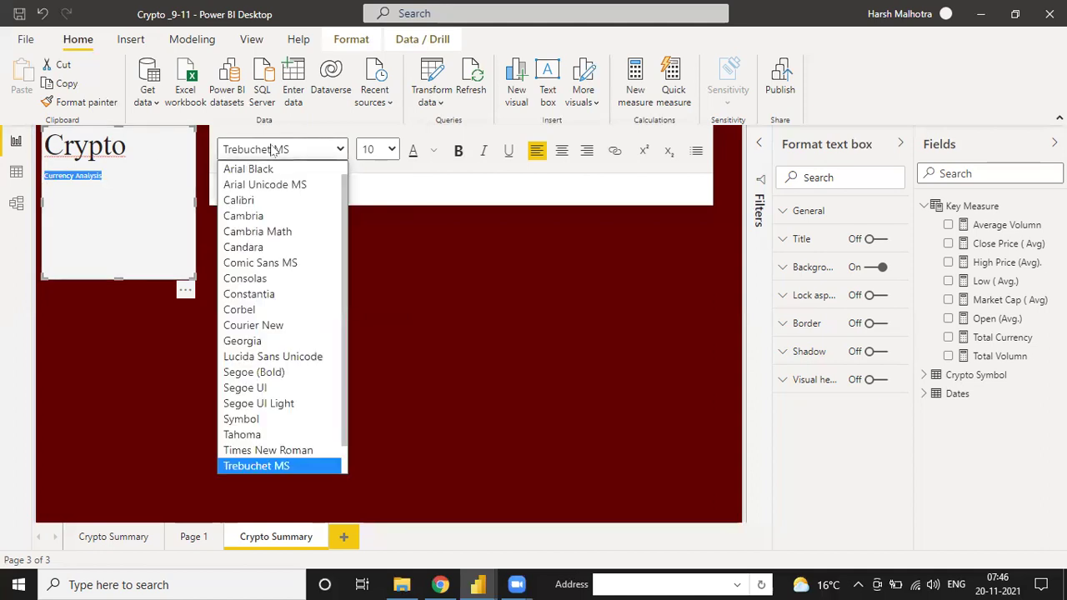
click(281, 450)
click(376, 152)
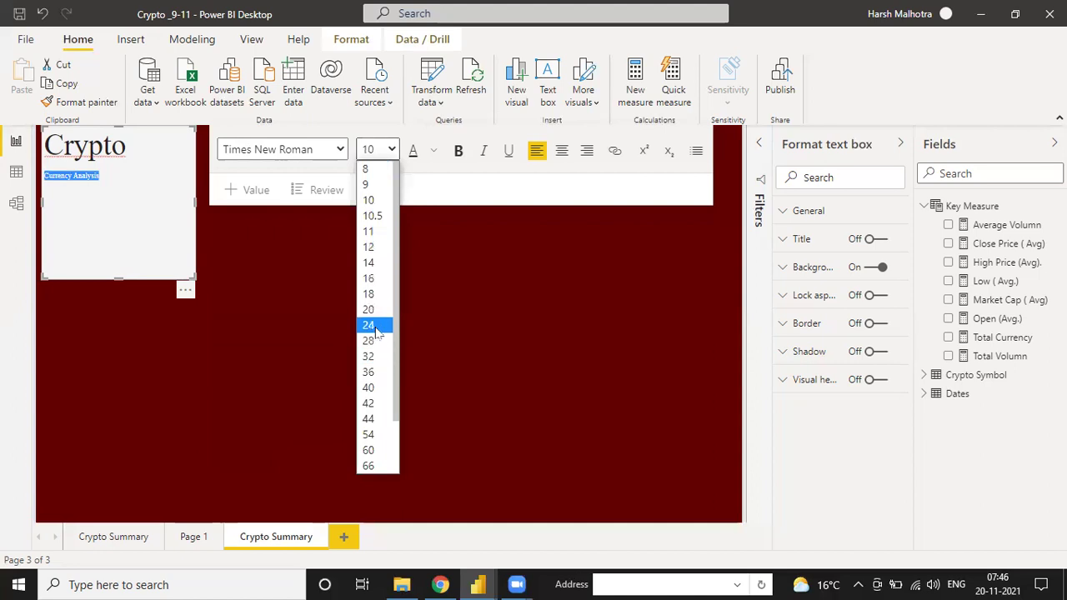
click(369, 325)
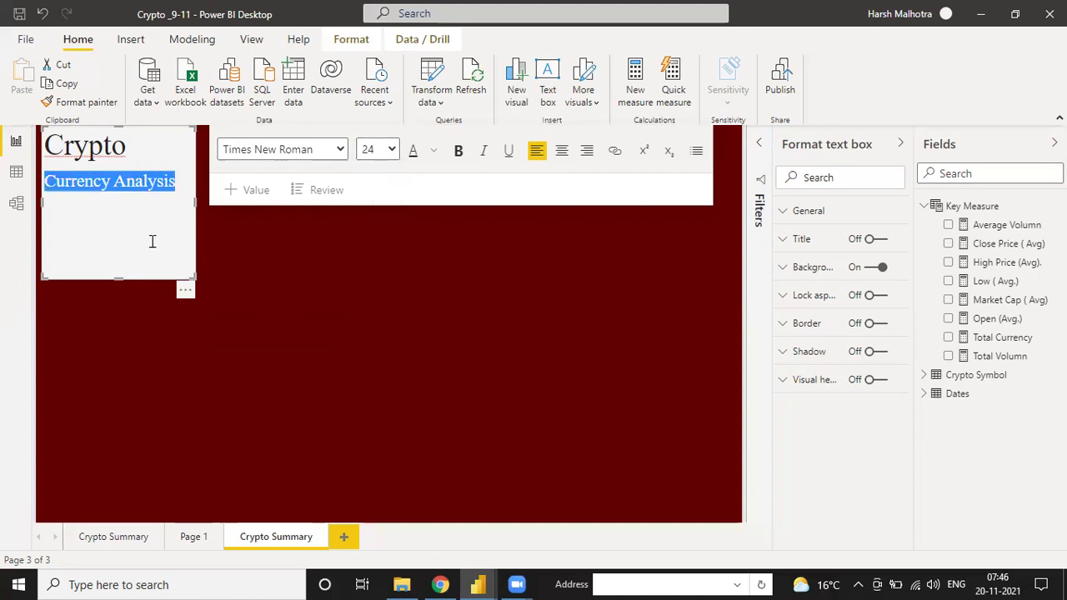
Resize the title text box to fit closely around its two lines of text.
key(Escape)
click(183, 260)
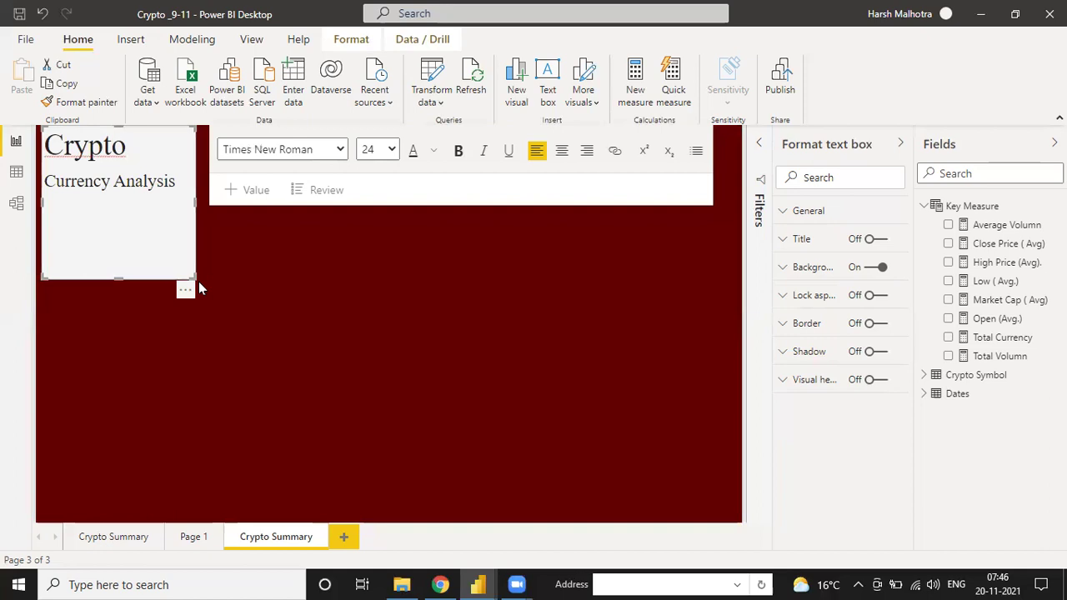
drag(191, 277, 208, 212)
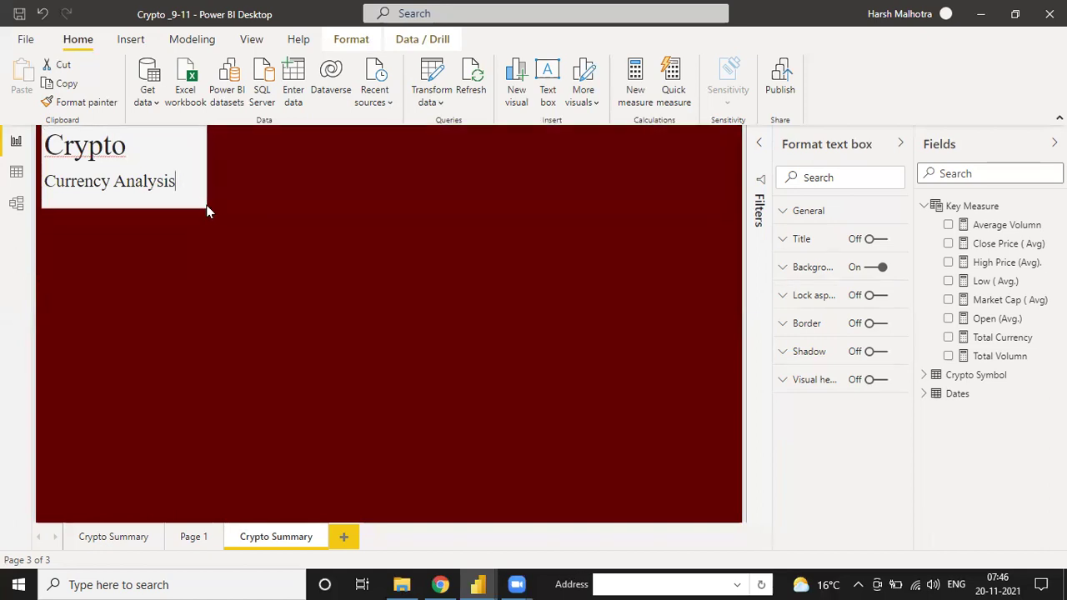
click(180, 162)
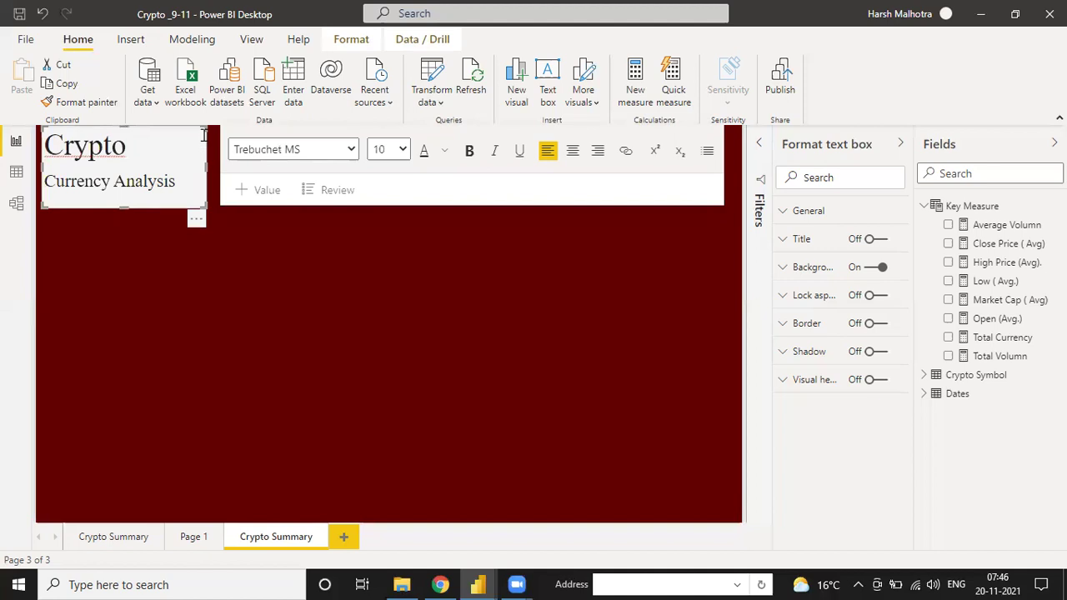
drag(200, 144, 194, 150)
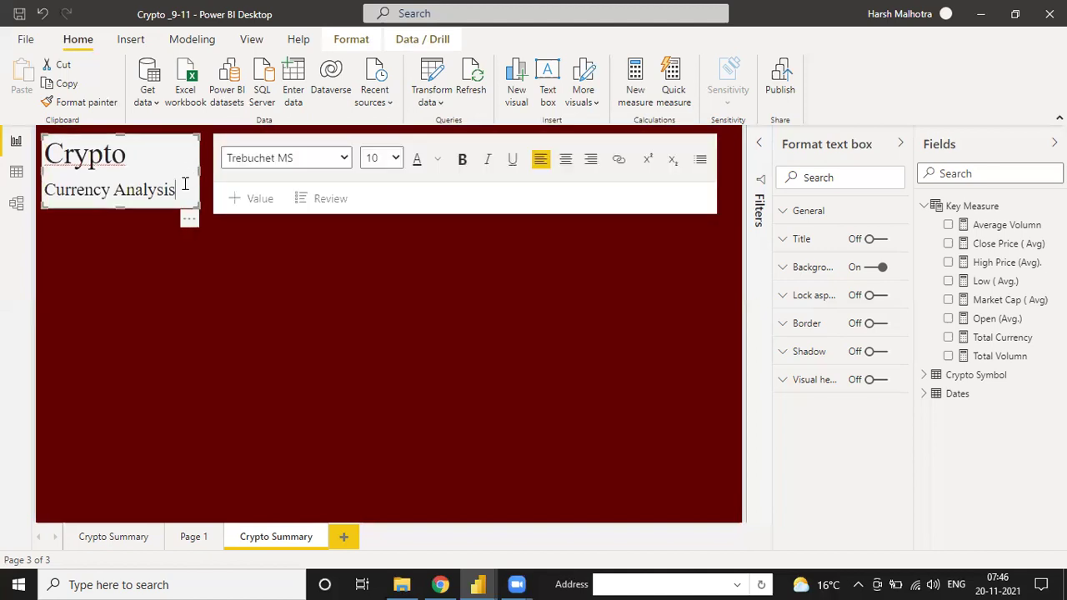
Make all the text in the title text box bold and white.
key(ctrl+a)
click(459, 161)
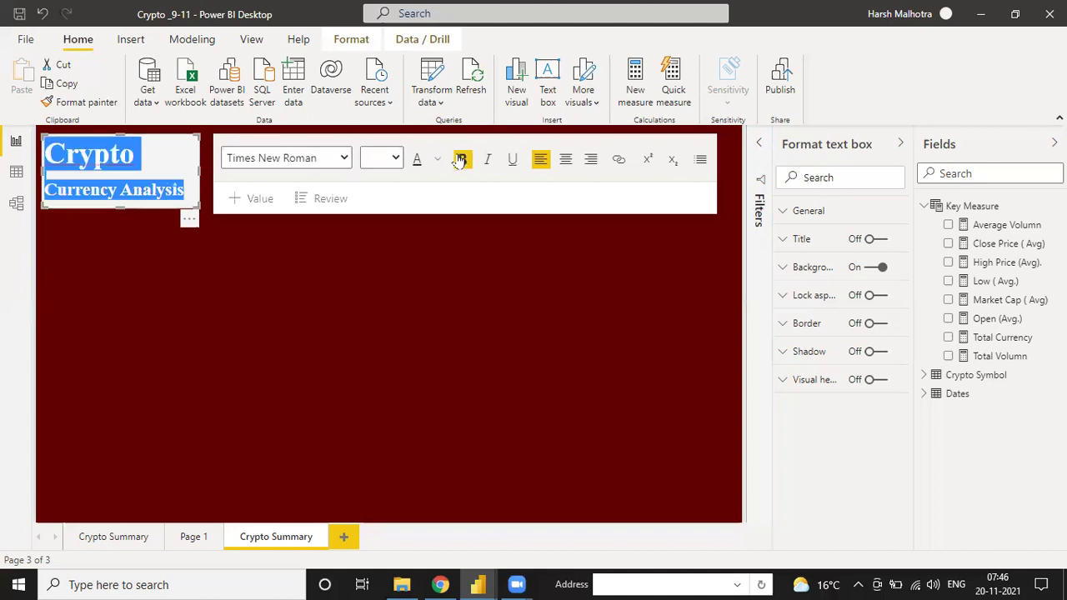
click(397, 160)
click(435, 160)
click(434, 166)
click(451, 214)
click(260, 264)
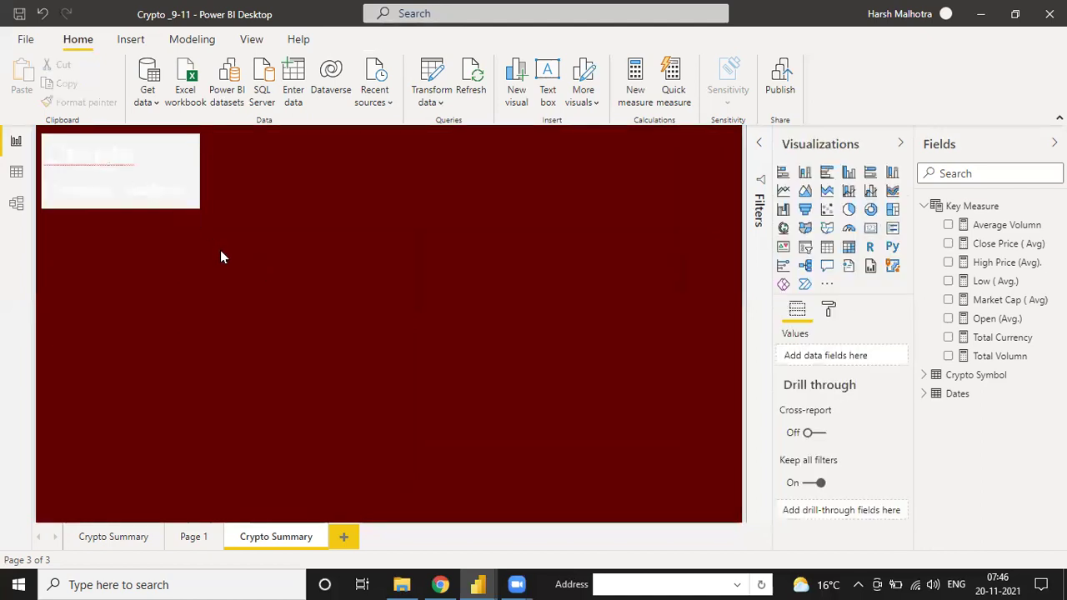
Turn off the background of the title text box.
click(179, 187)
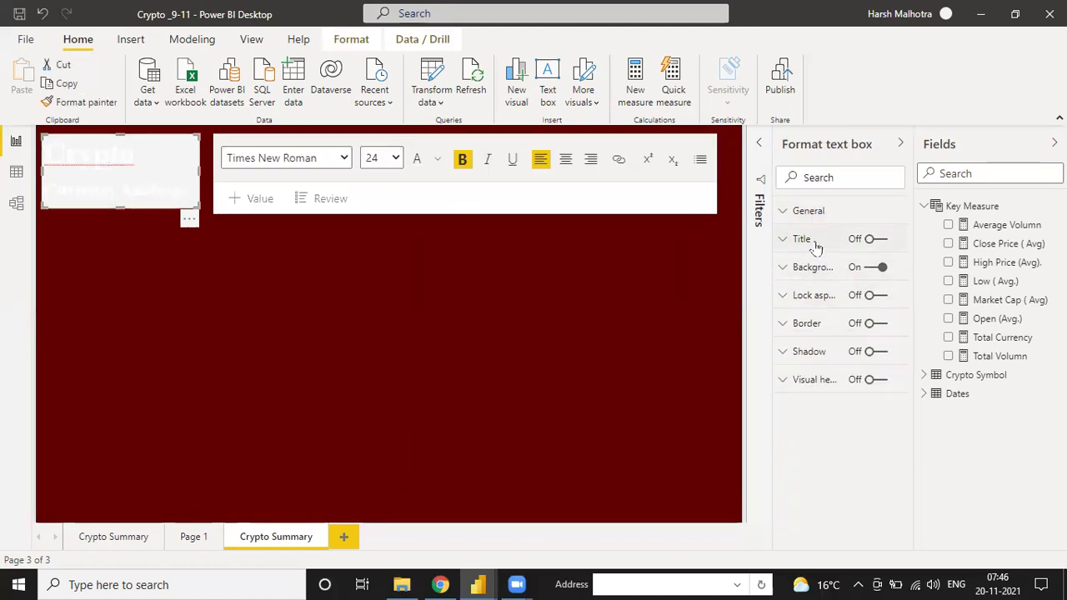
click(877, 268)
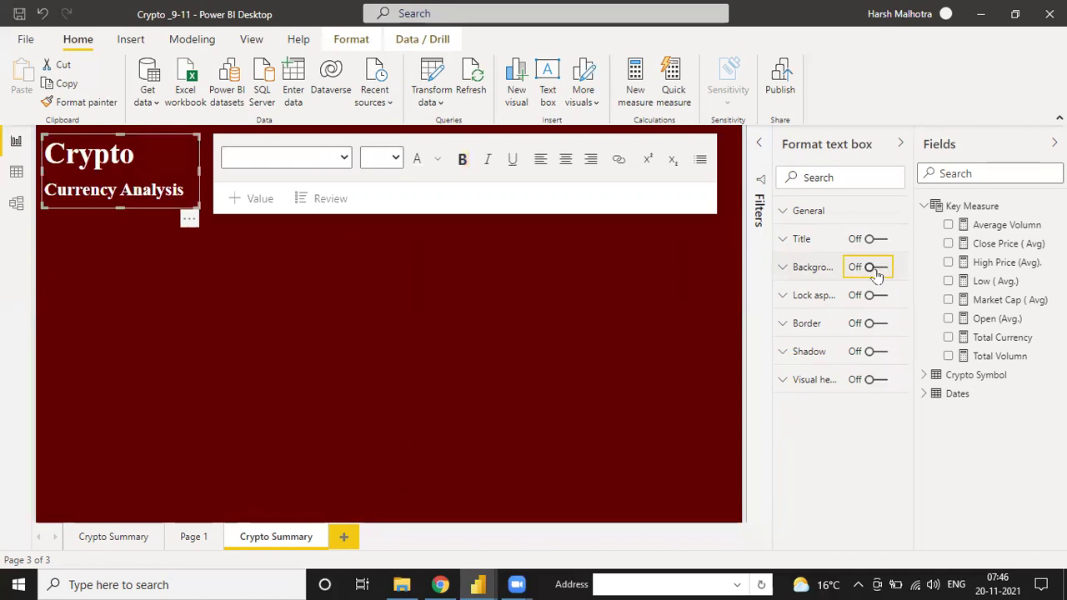
click(231, 315)
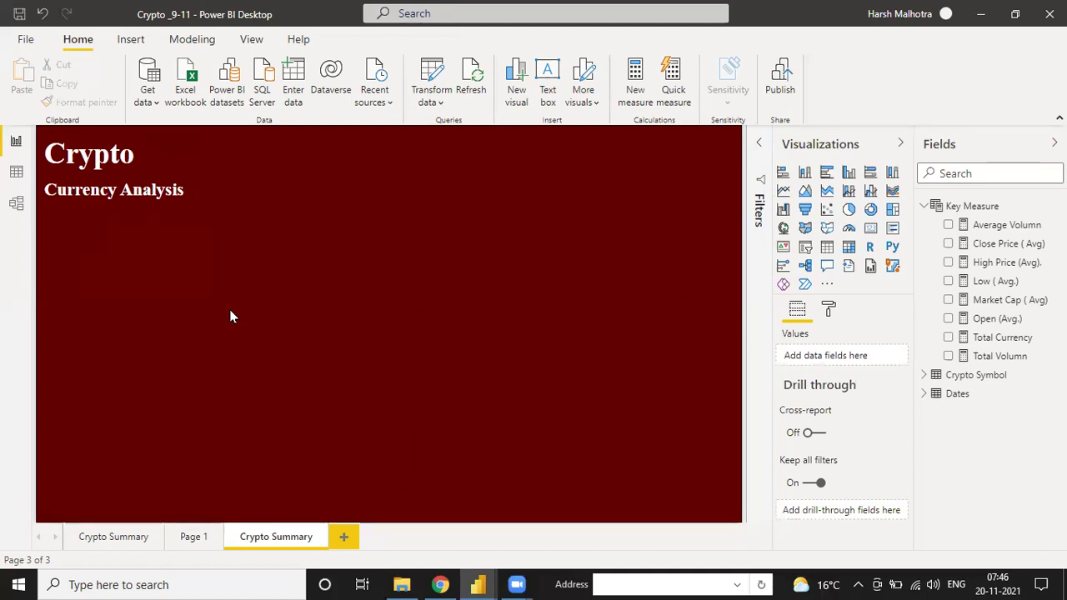
Turn on the shadow and the border for the title text box.
click(116, 195)
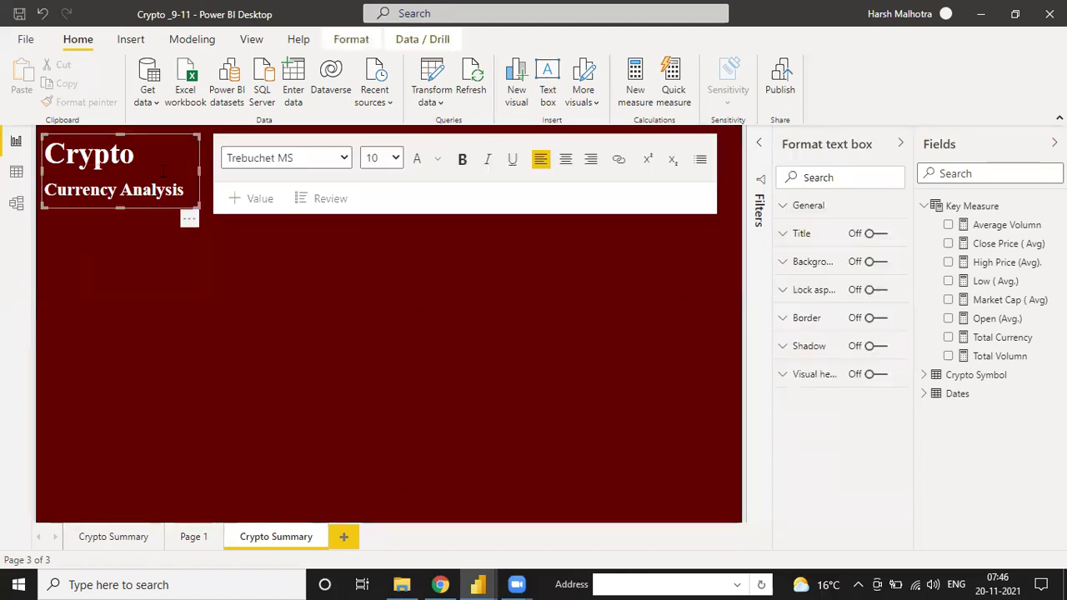
click(871, 351)
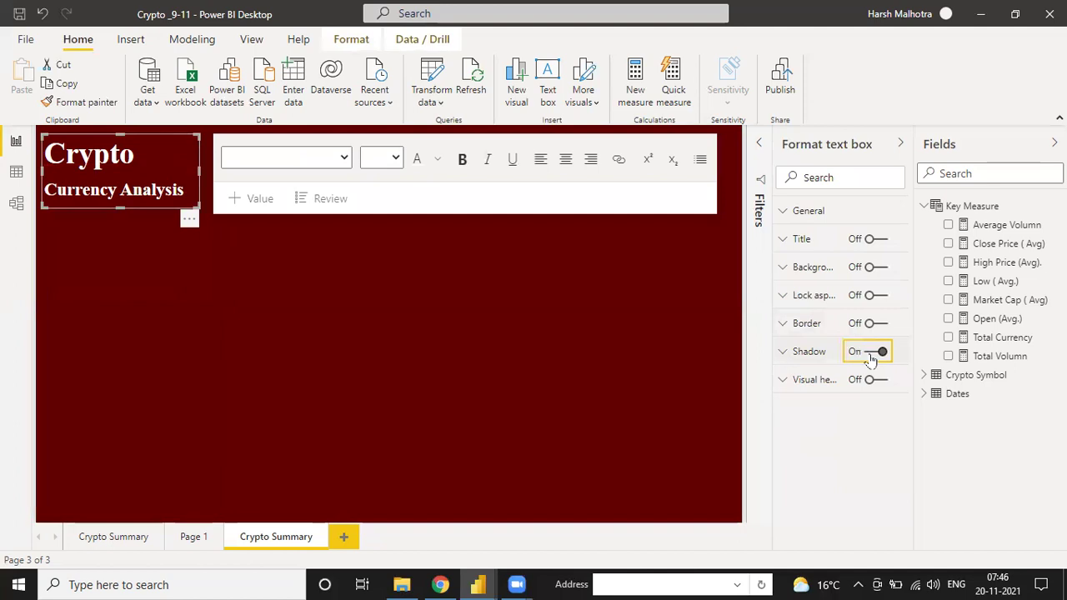
click(871, 324)
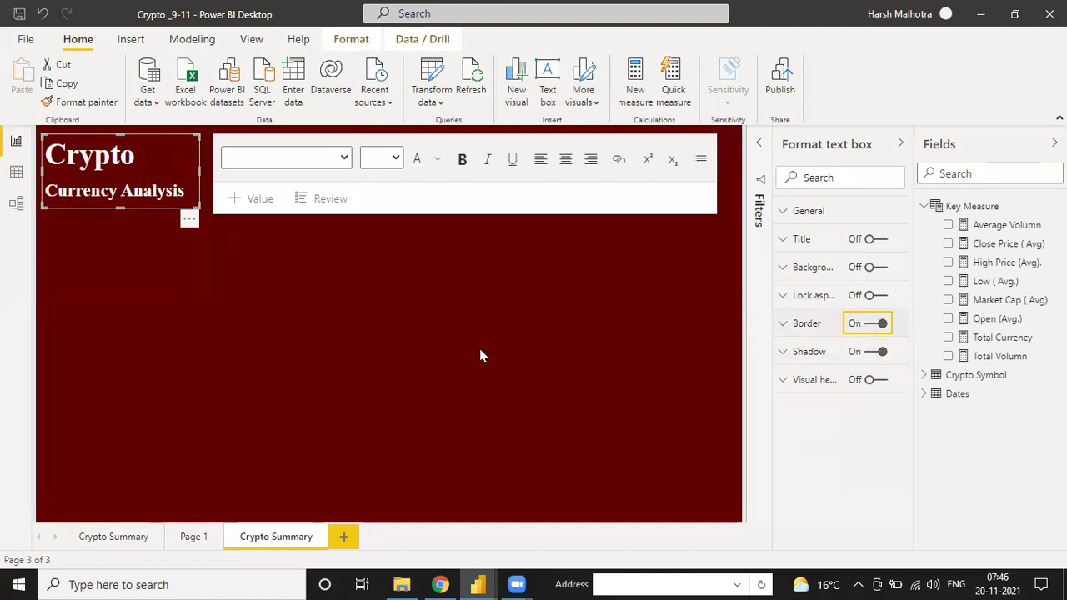
click(479, 353)
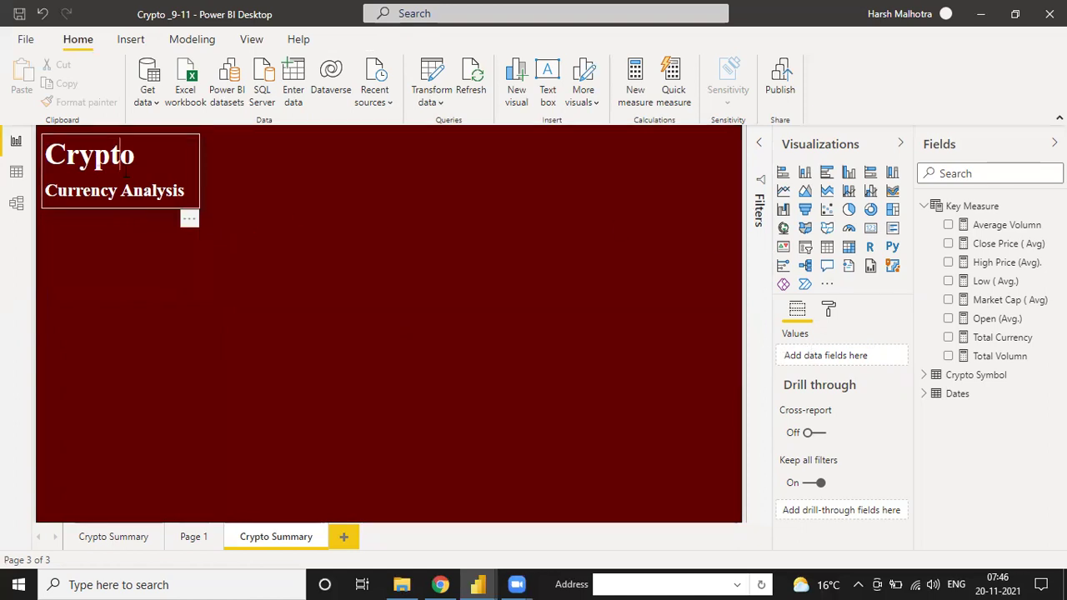
Set the title text box's border color to the brighter dark maroon among the recent colors.
click(121, 155)
click(783, 325)
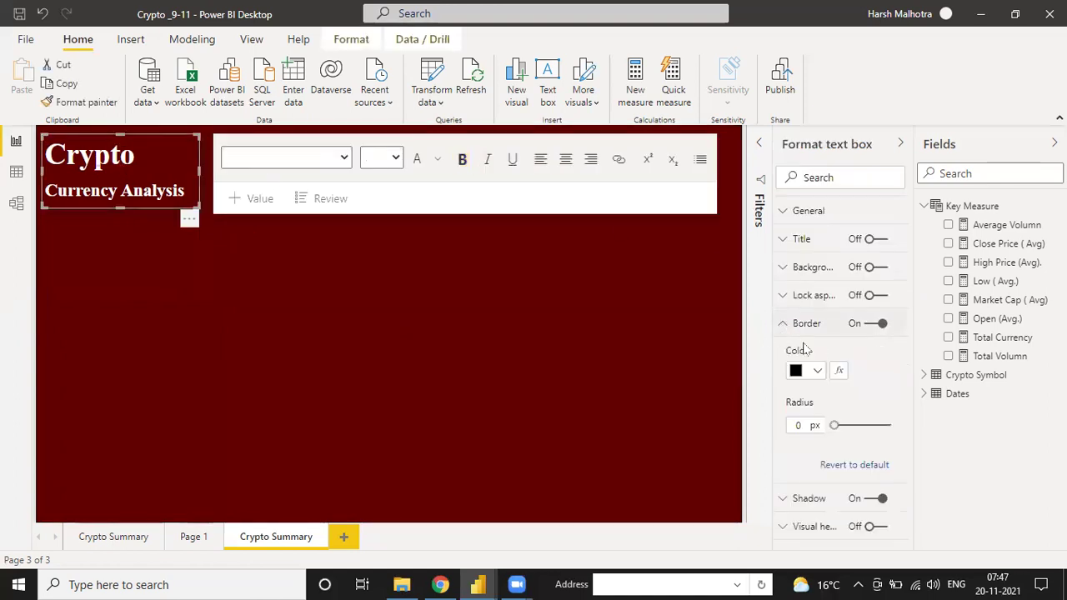
click(808, 373)
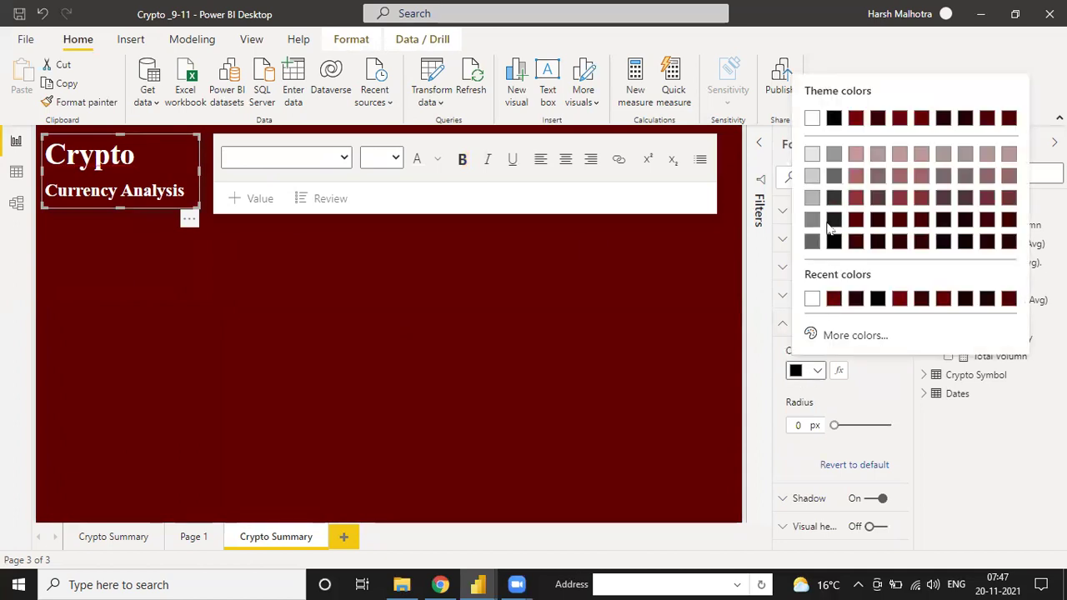
click(833, 298)
click(411, 377)
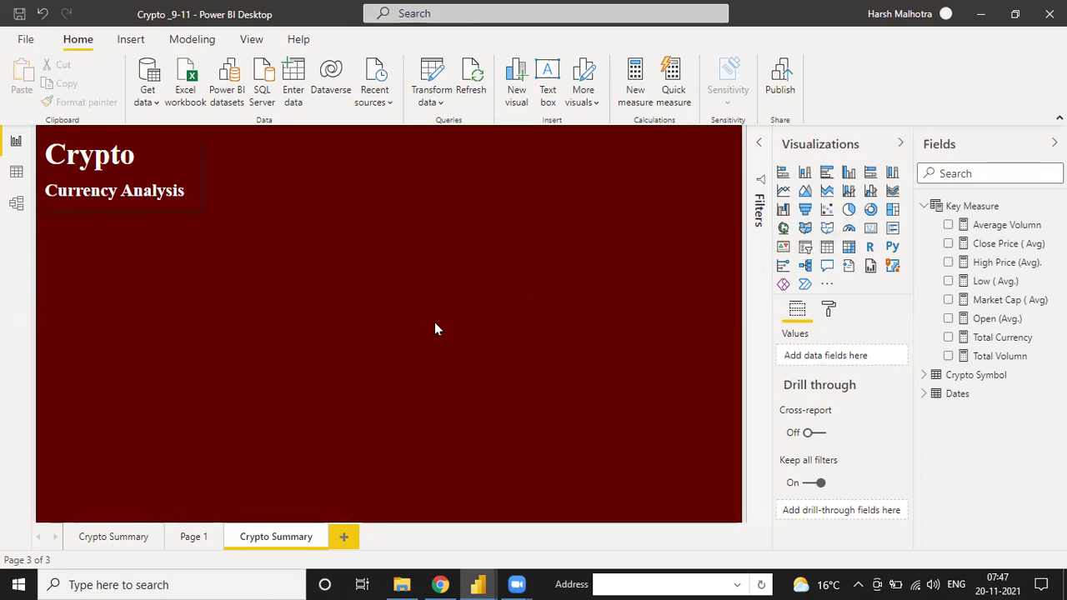
Insert a table visual and enlarge it to fill nearly all of the page area below the title.
click(827, 248)
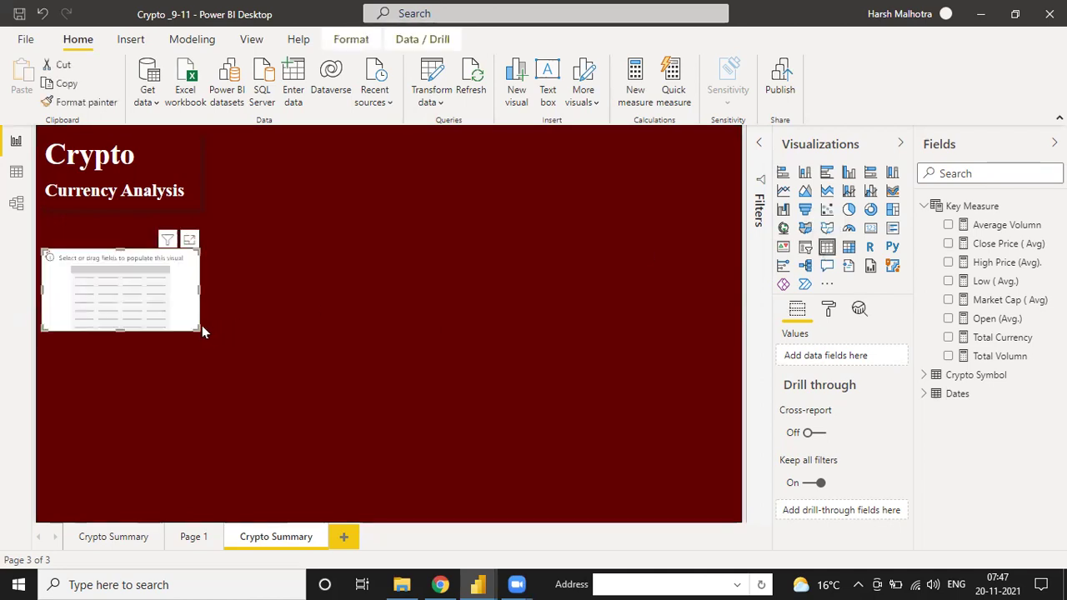
drag(200, 330, 669, 488)
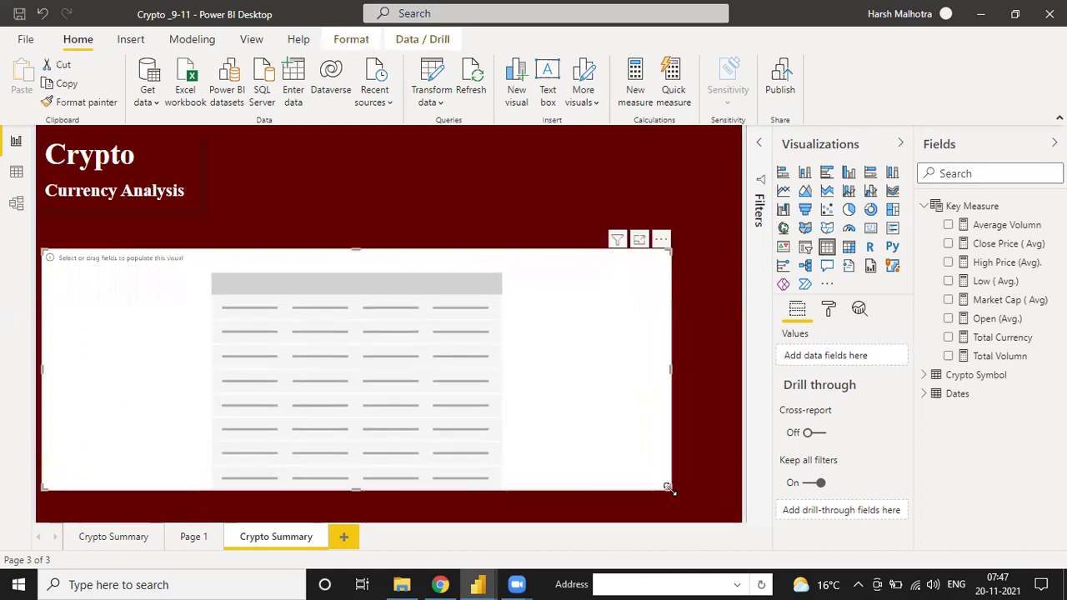
drag(358, 248, 353, 226)
drag(357, 498, 357, 503)
drag(668, 499, 722, 503)
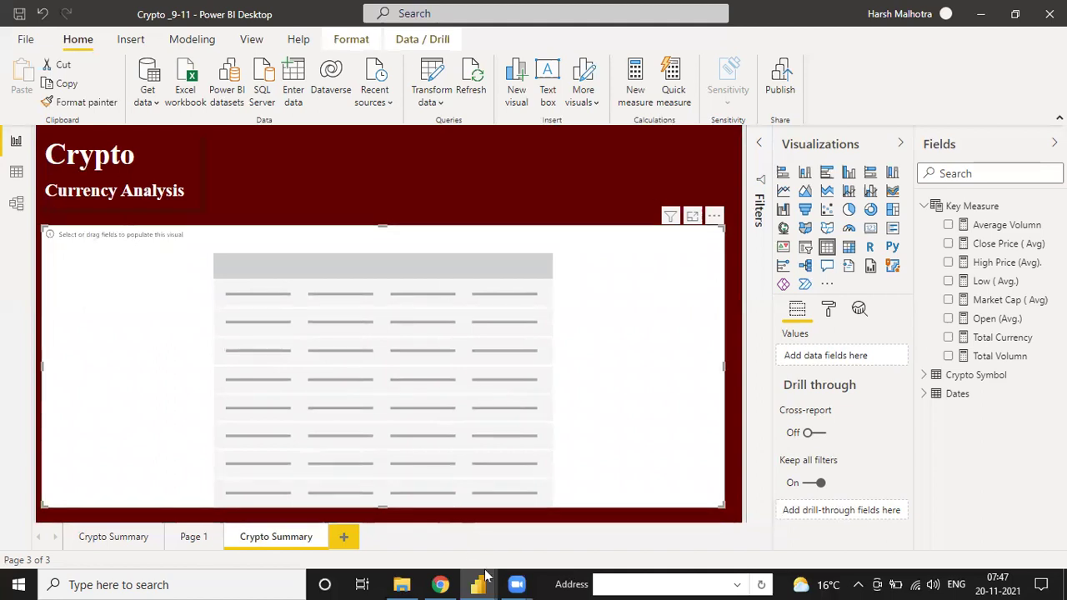
Examine the columns of the Price Information table in the Power BI-AA report and return to the Crypto _9-11 report.
mouse_move(486, 579)
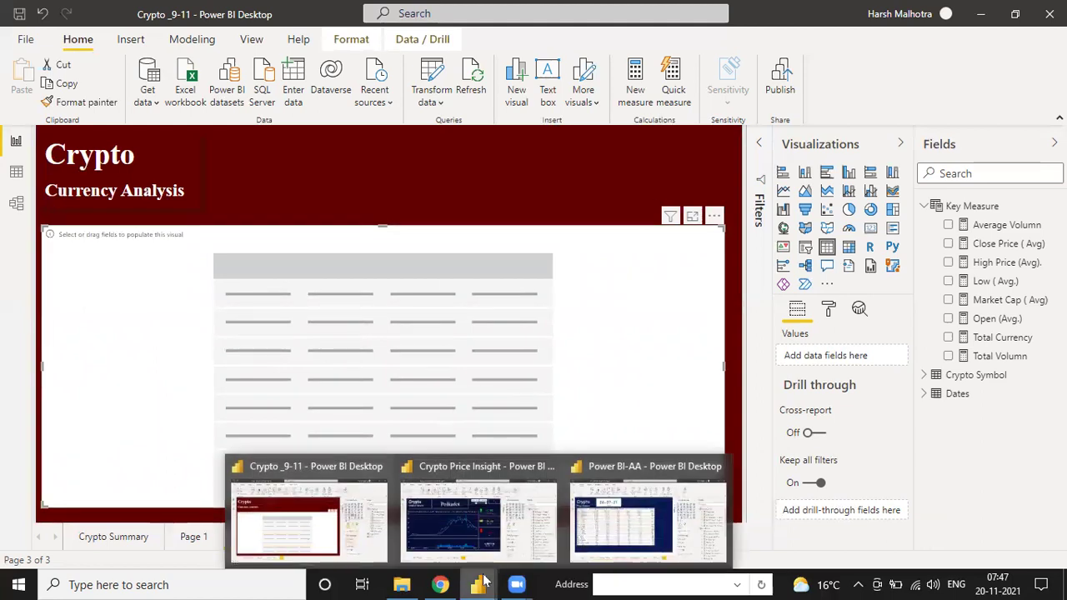
click(602, 528)
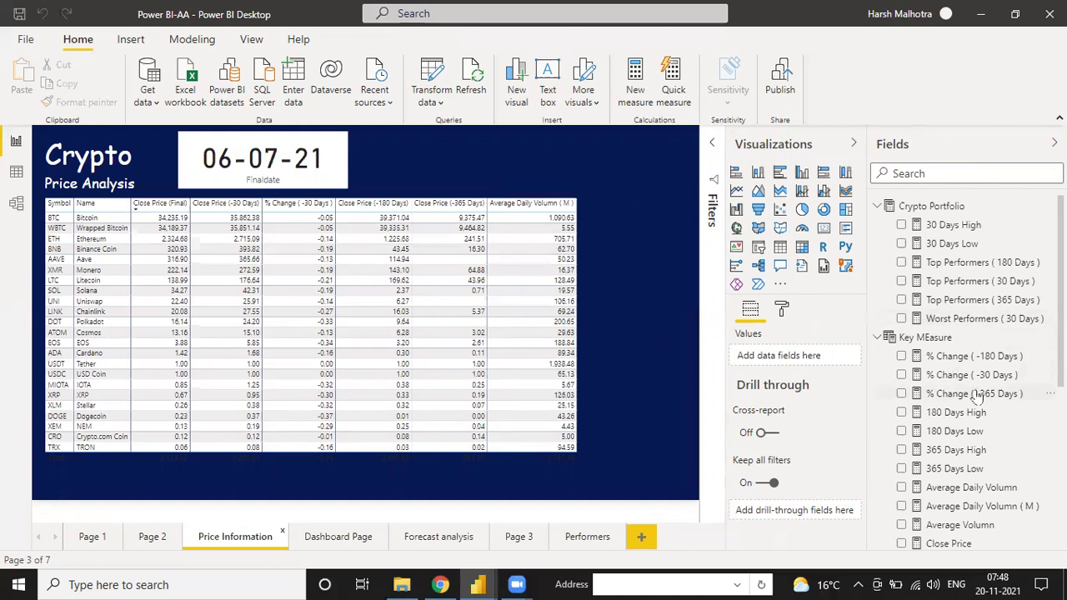
key(alt+Tab)
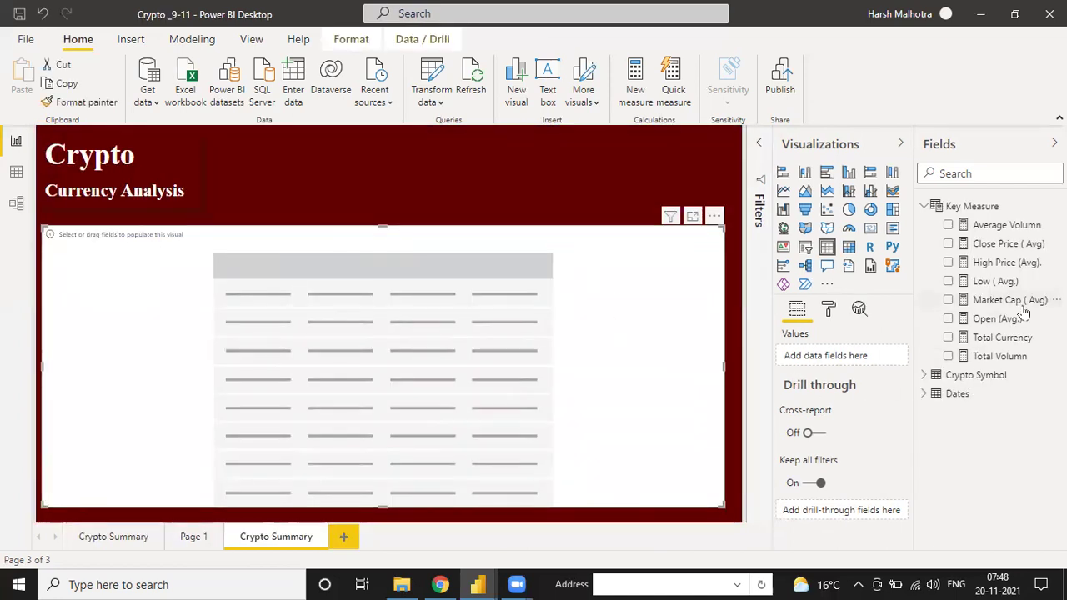
Add the Symbol and Name fields from the Crypto Symbol table as columns of the table visual.
click(923, 376)
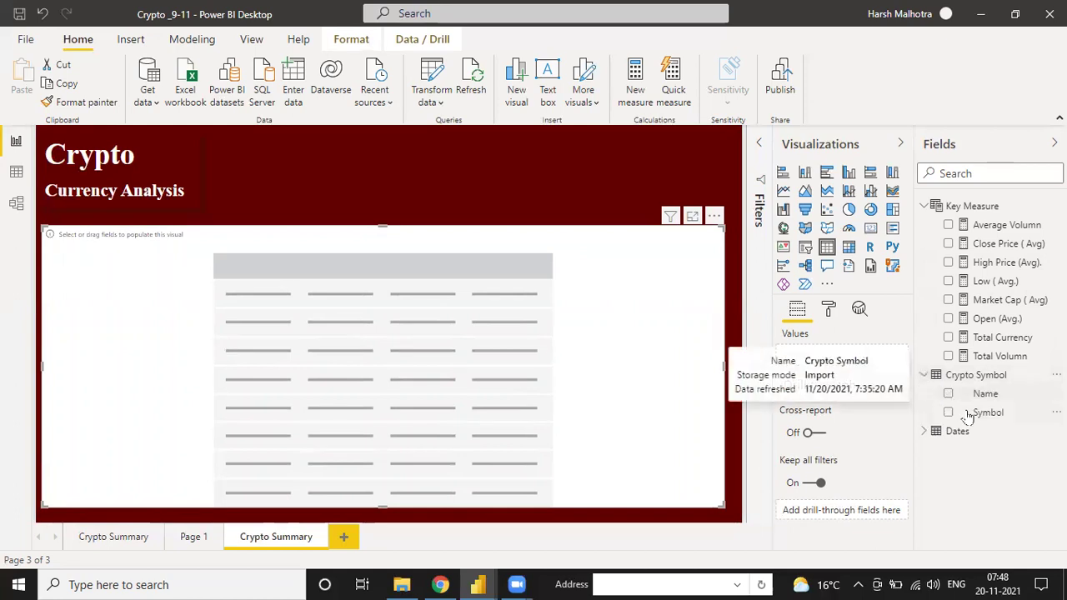
drag(987, 412, 859, 364)
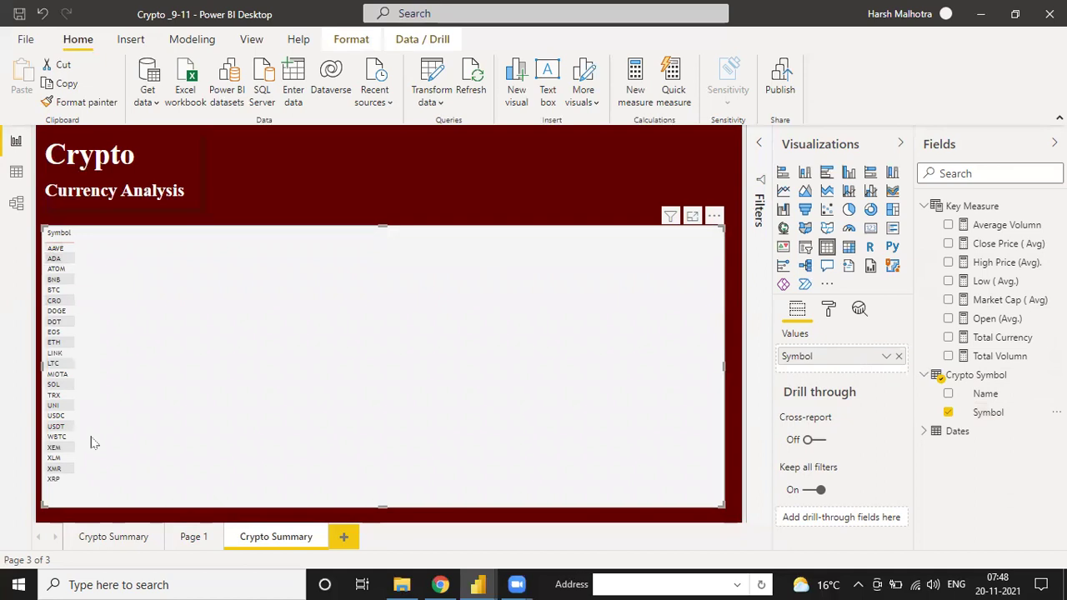
drag(975, 393, 859, 369)
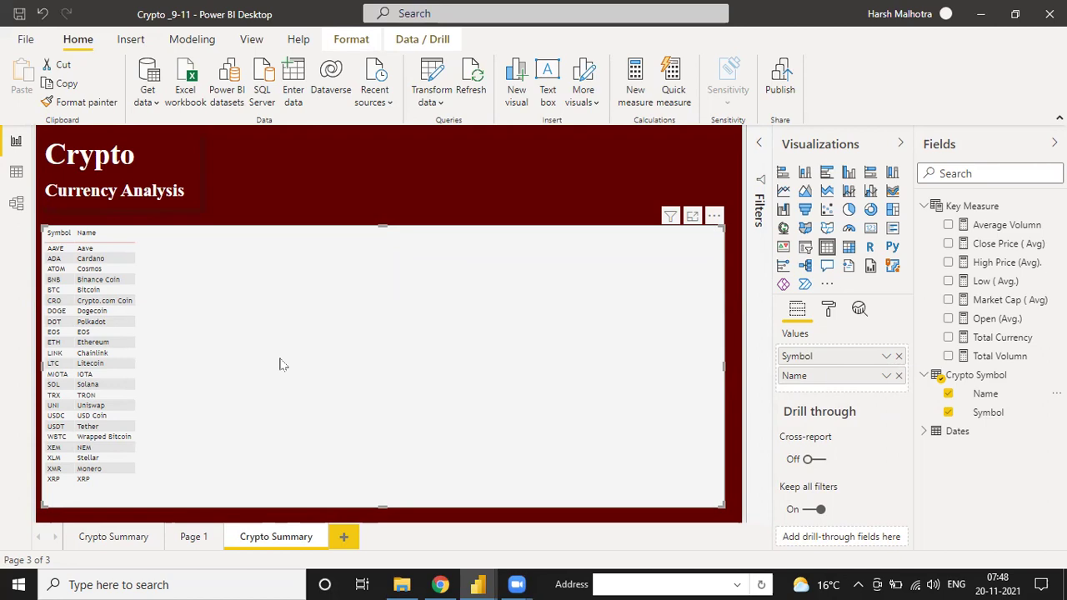
Review the formulas of the Close Price, High Price, Low and Market Cap average measures in Key Measure.
click(992, 244)
click(996, 263)
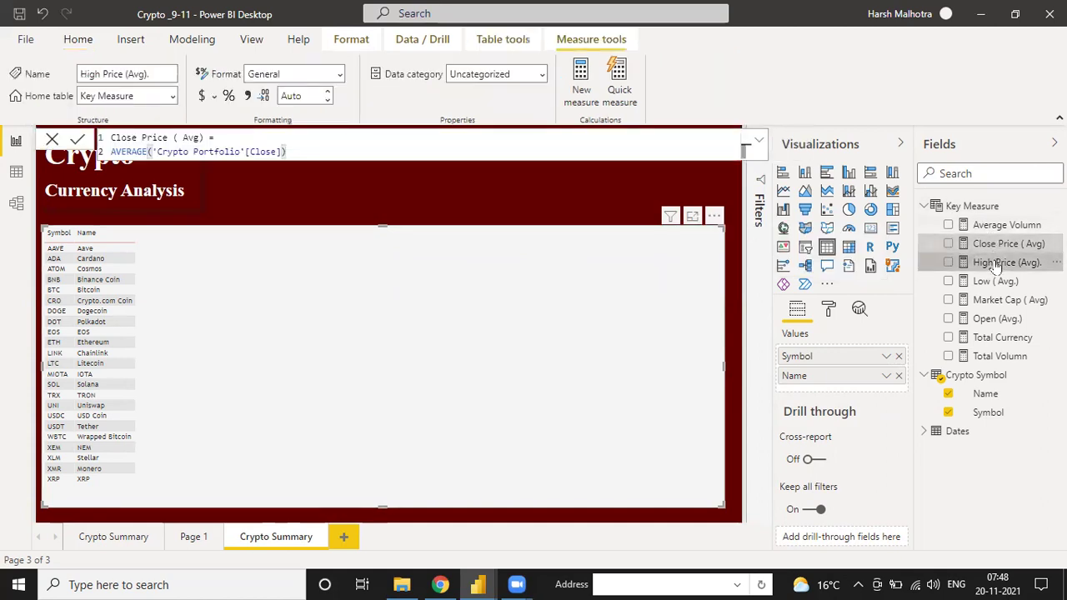
click(995, 282)
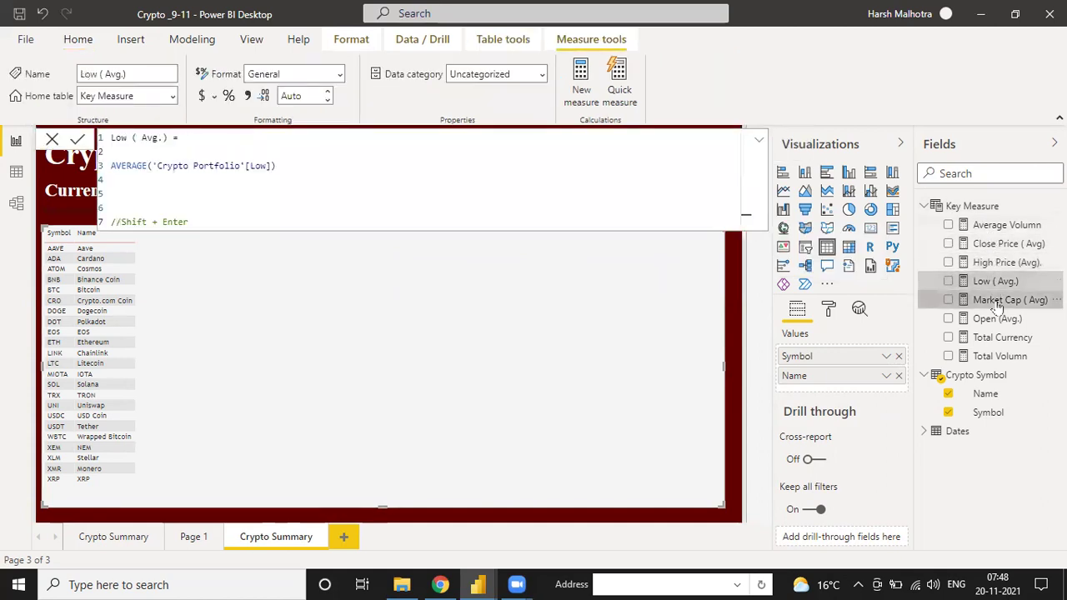
click(996, 302)
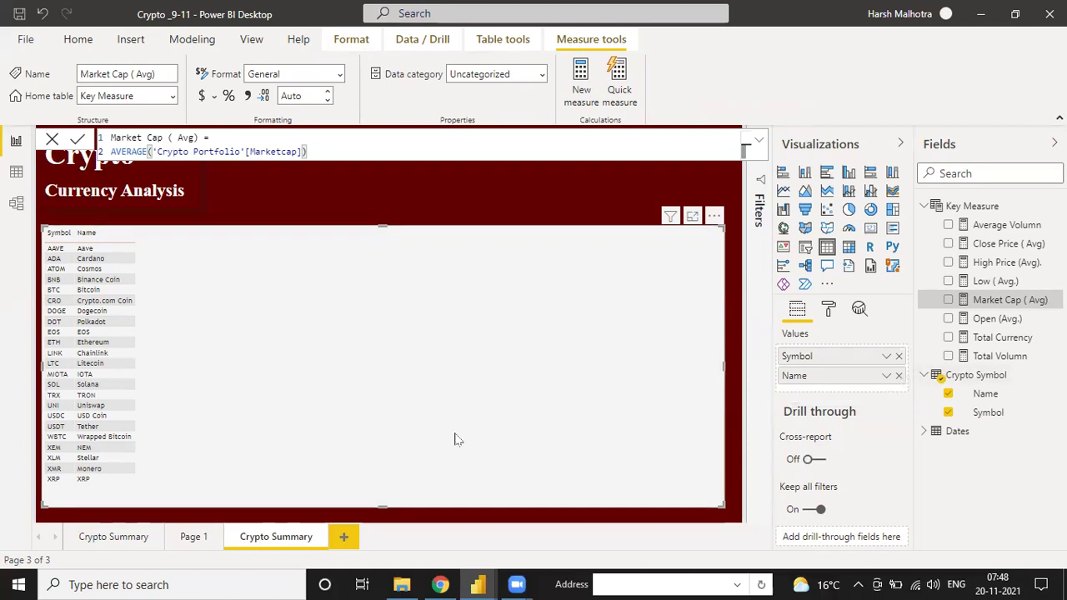
Check the date card and close price columns on the Power BI-AA report's Price Information page, and return to the Crypto _9-11 report.
mouse_move(481, 582)
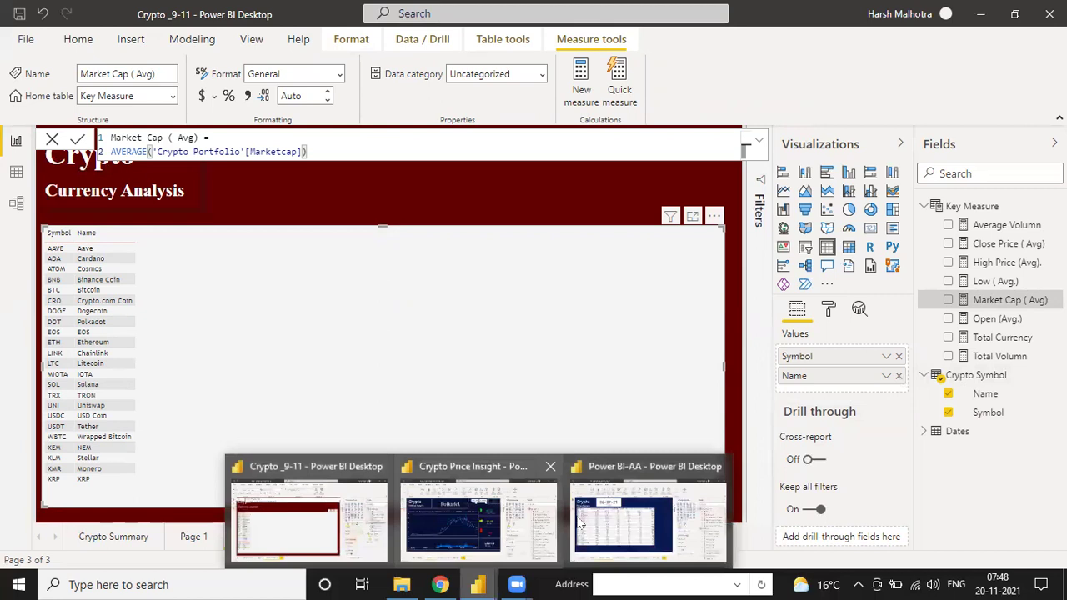
click(647, 525)
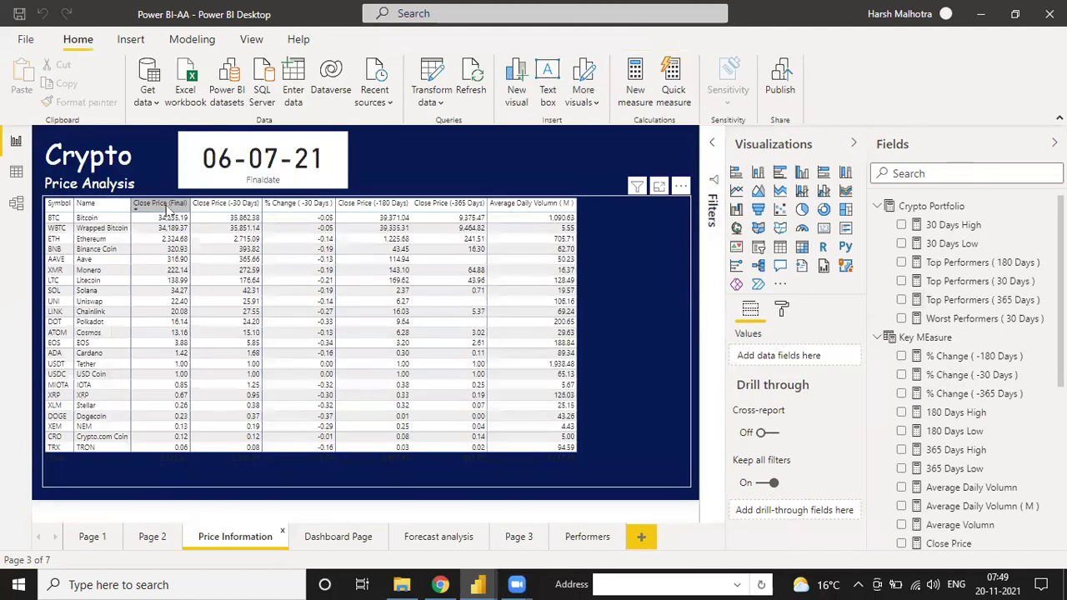
mouse_move(161, 221)
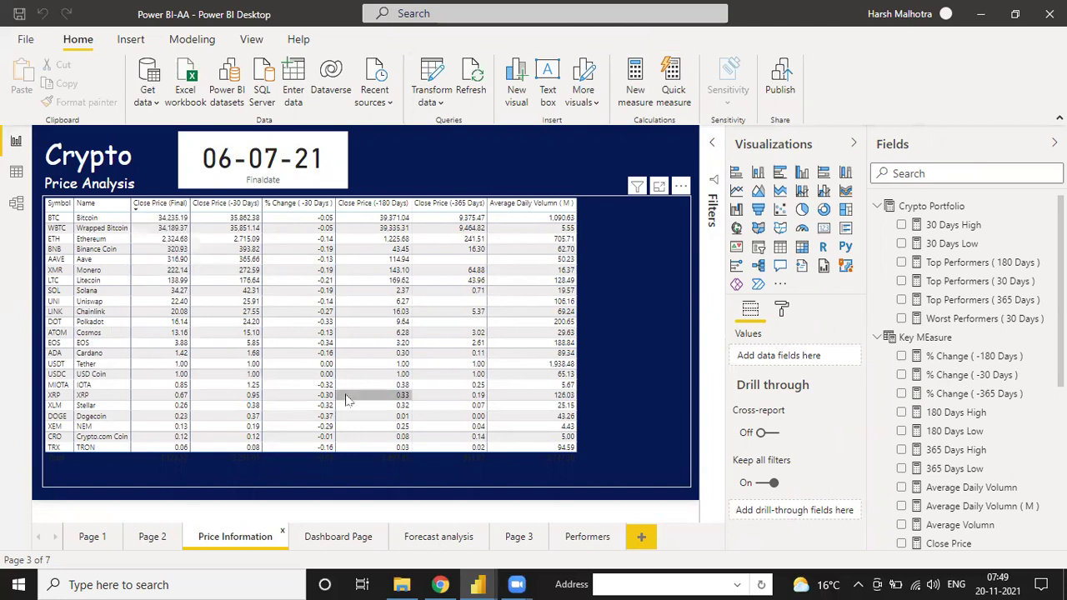
mouse_move(477, 583)
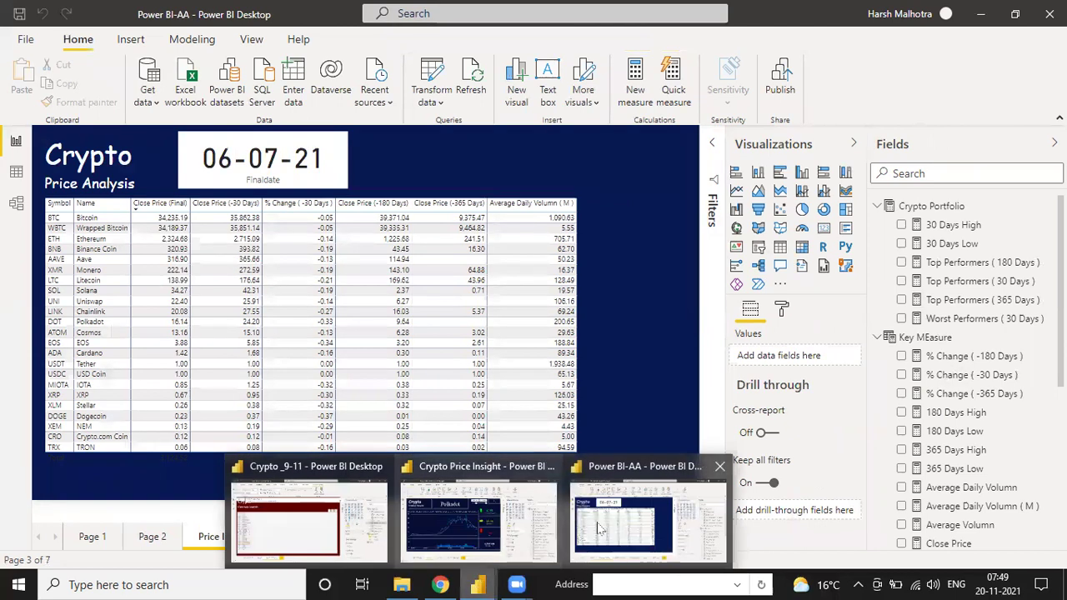
click(355, 522)
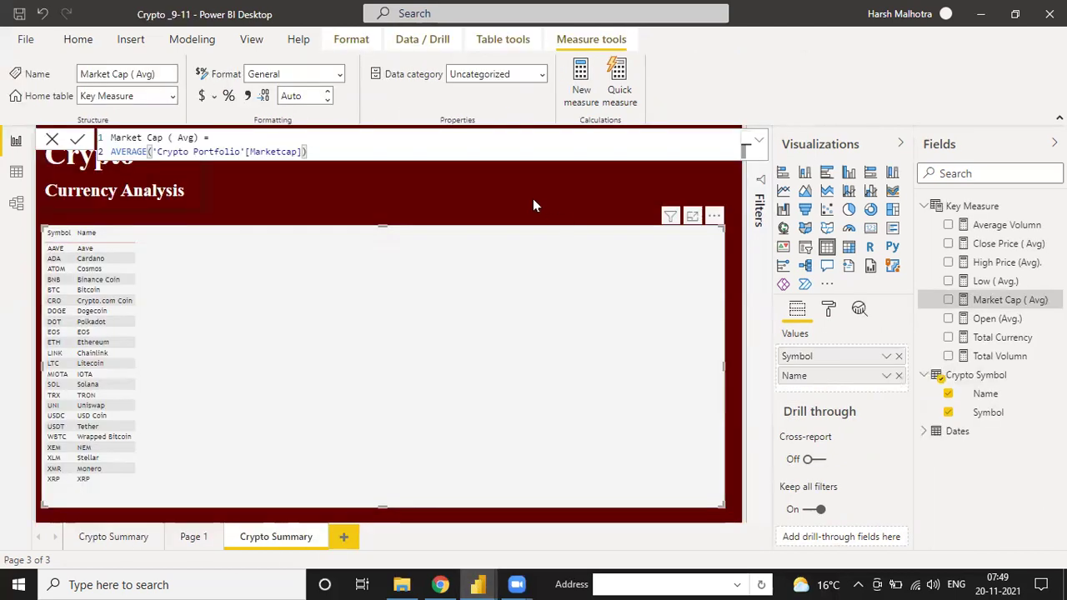
Create a new measure in the Key Measure table and name it Final Date.
click(927, 219)
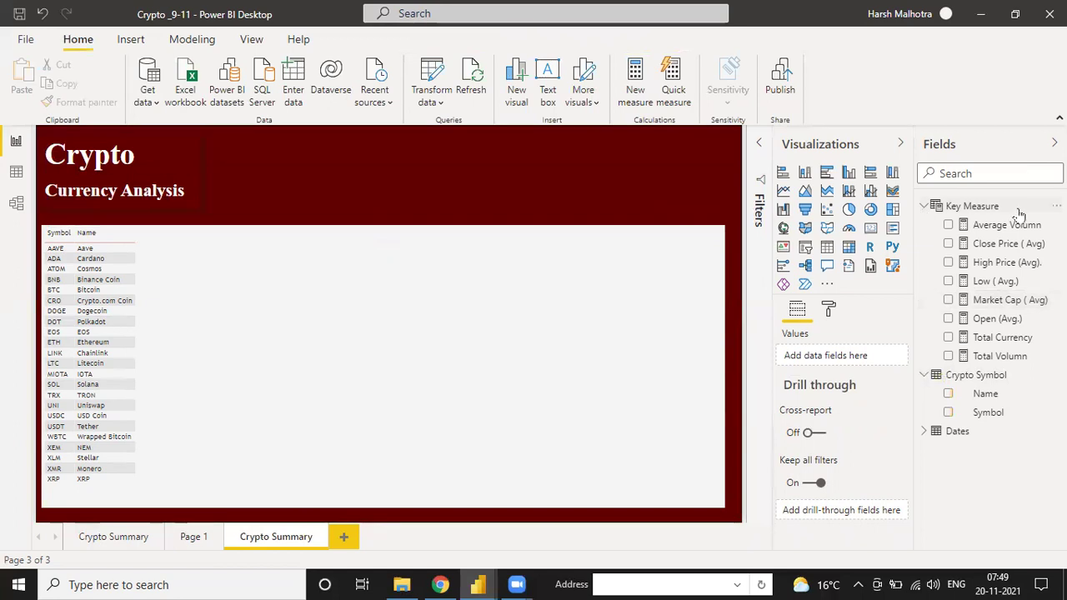
click(1056, 206)
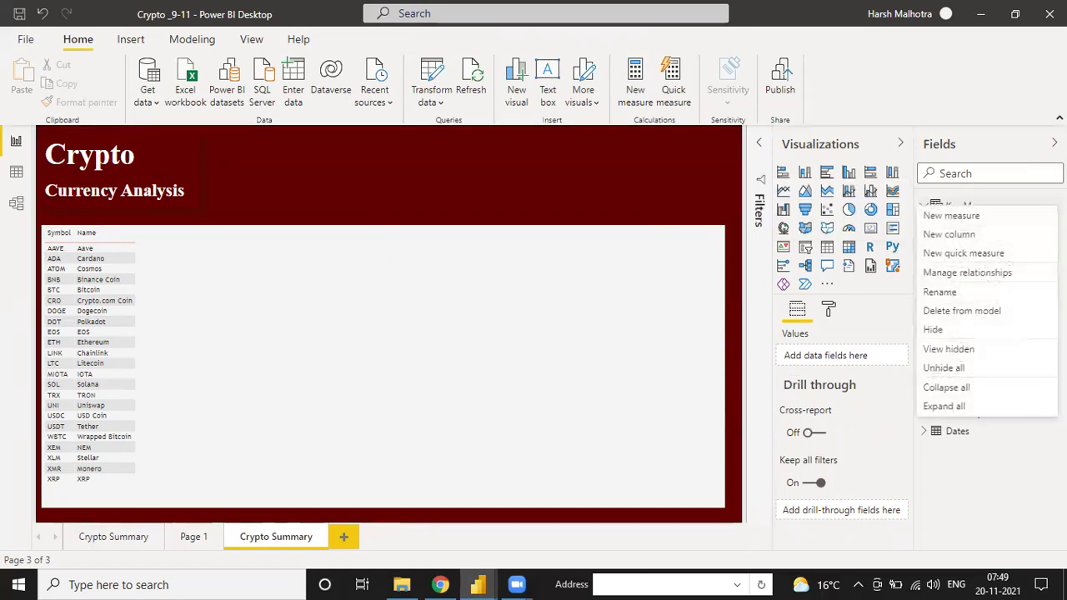
key(Escape)
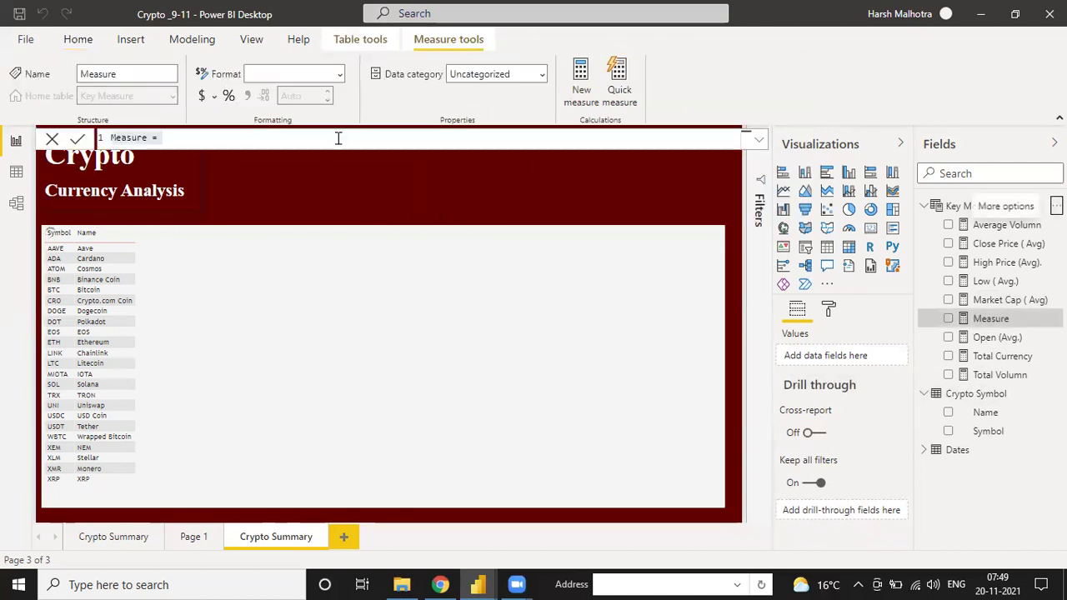
click(150, 137)
key(BackSpace)
key(BackSpace)
key(BackSpace)
key(BackSpace)
key(BackSpace)
key(BackSpace)
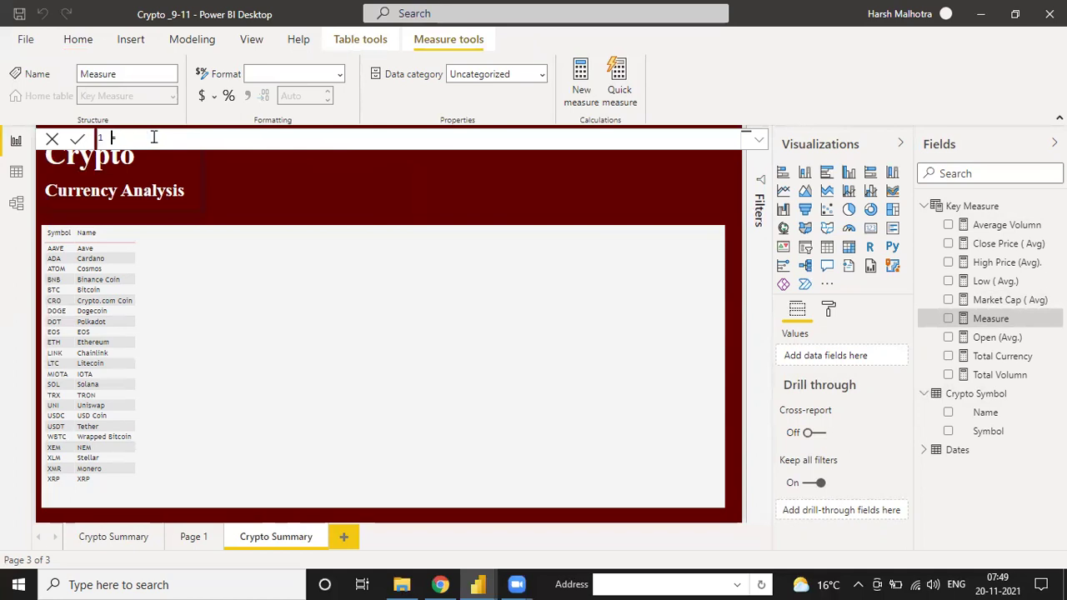
text(Final Date)
click(189, 135)
Add the comment "//Shift + enter to move next line" on the second line of the Final Date formula.
key(shift+Return)
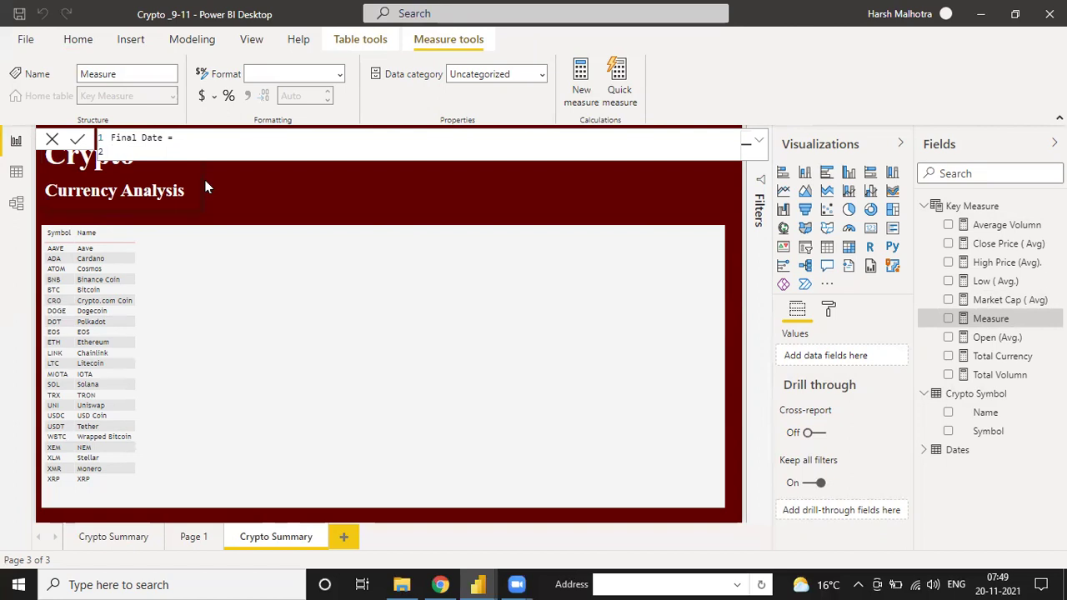
text(//Shift )
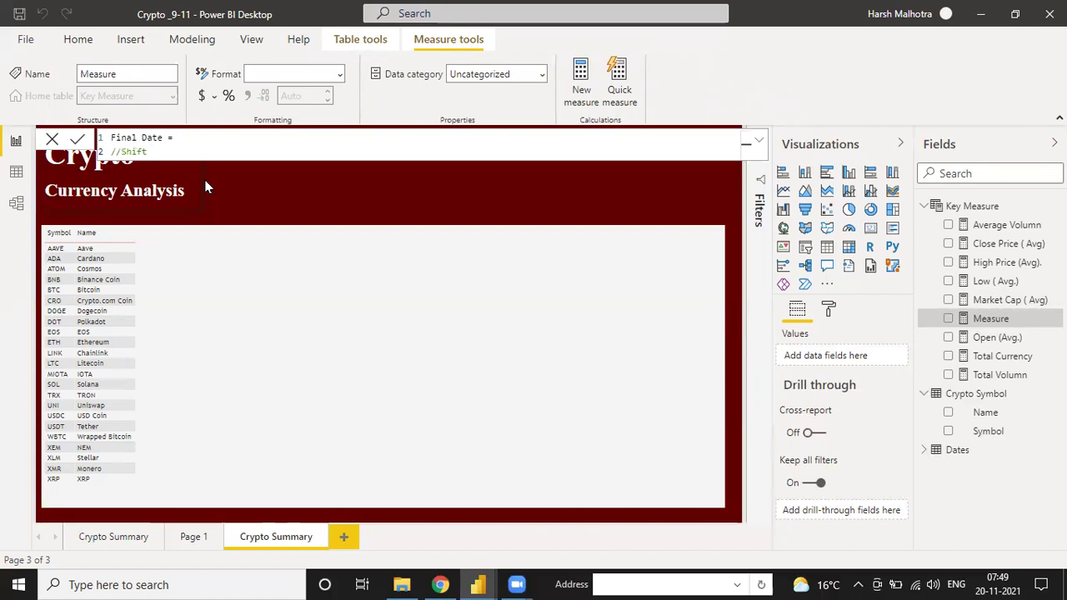
text(+ enter to mo)
key(BackSpace)
key(BackSpace)
key(BackSpace)
text(move next line)
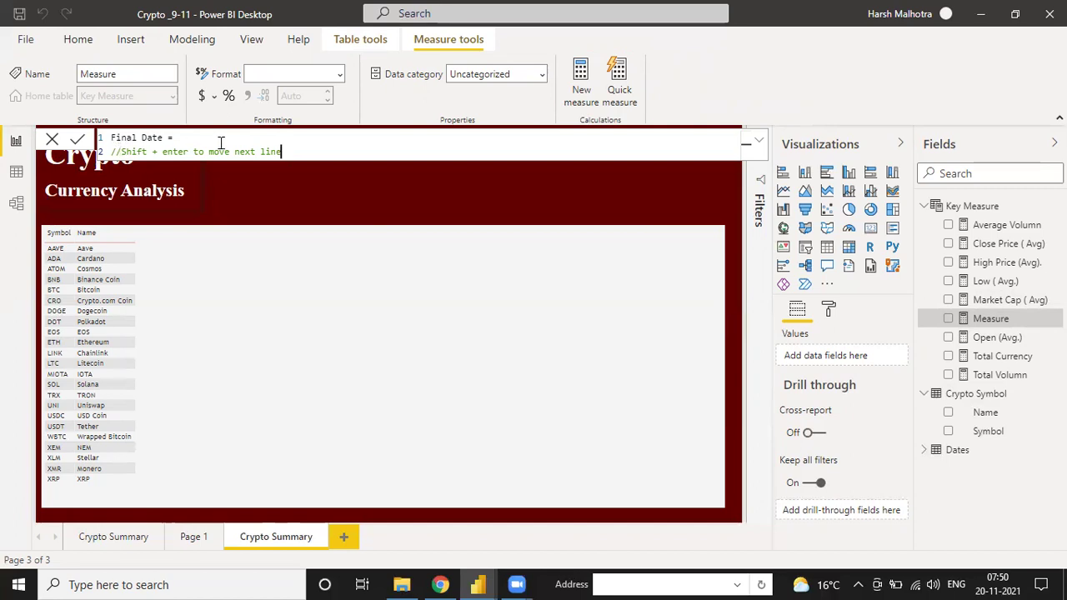
On the third formula line, start a CALCULATE expression with MAX('Crypto Portfolio'[Date]) as its first argument.
key(shift+Return)
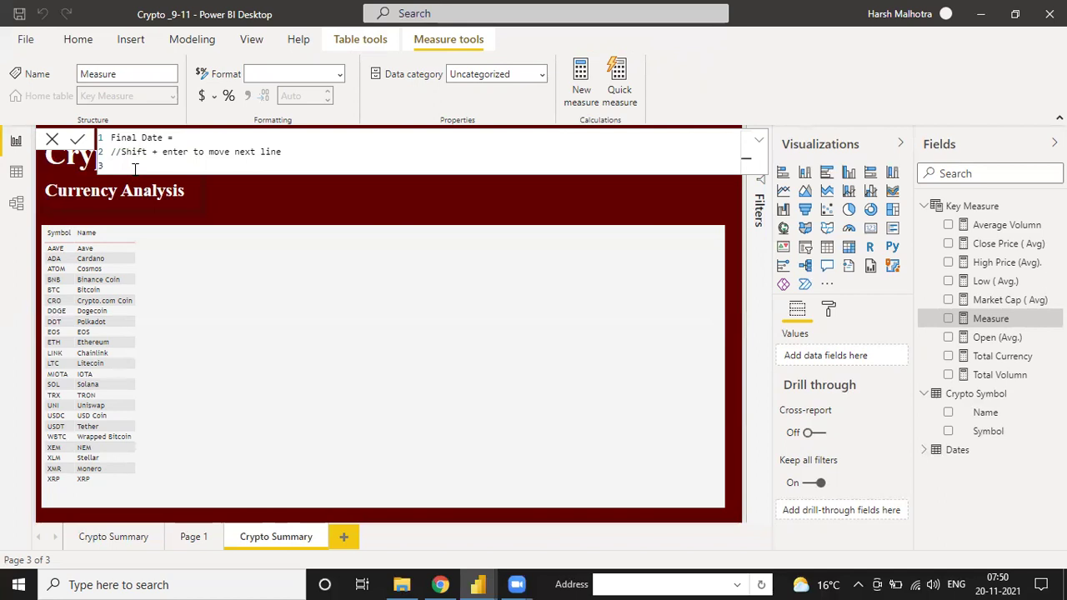
text(cal)
key(Tab)
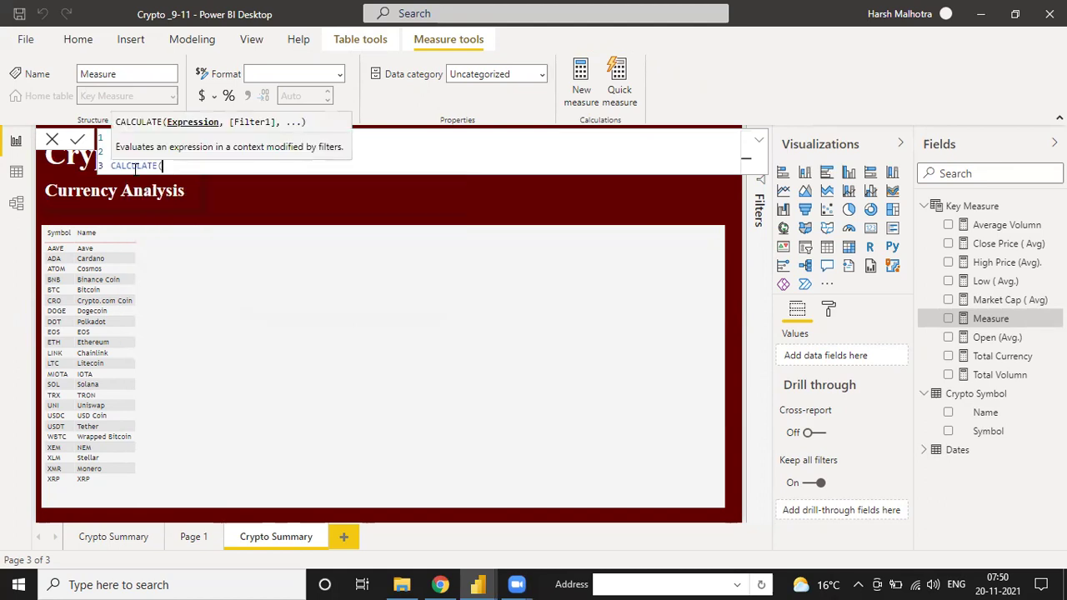
text(max)
key(Tab)
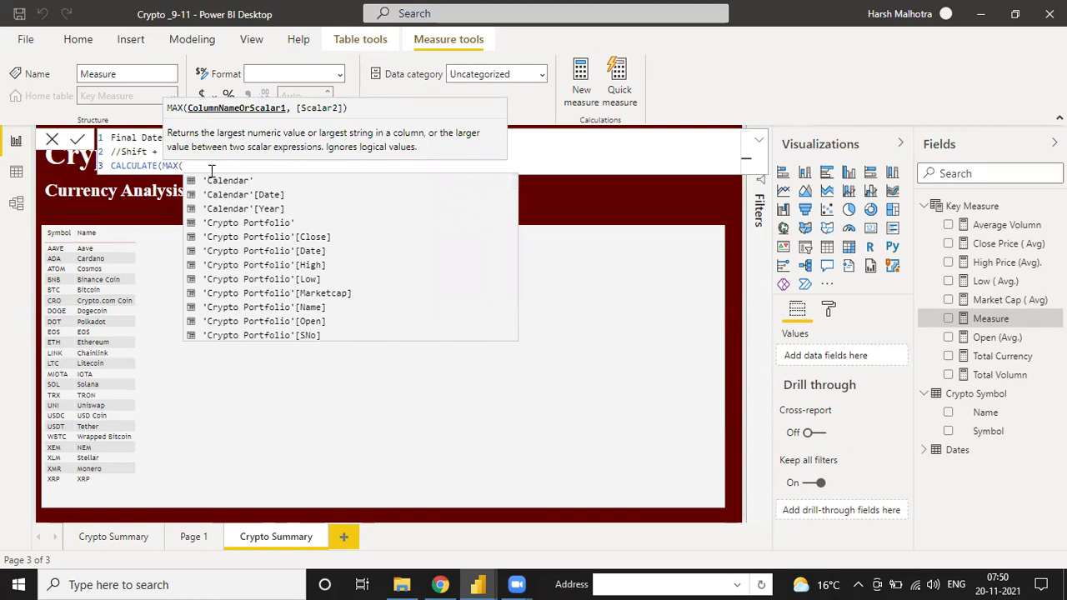
text(')
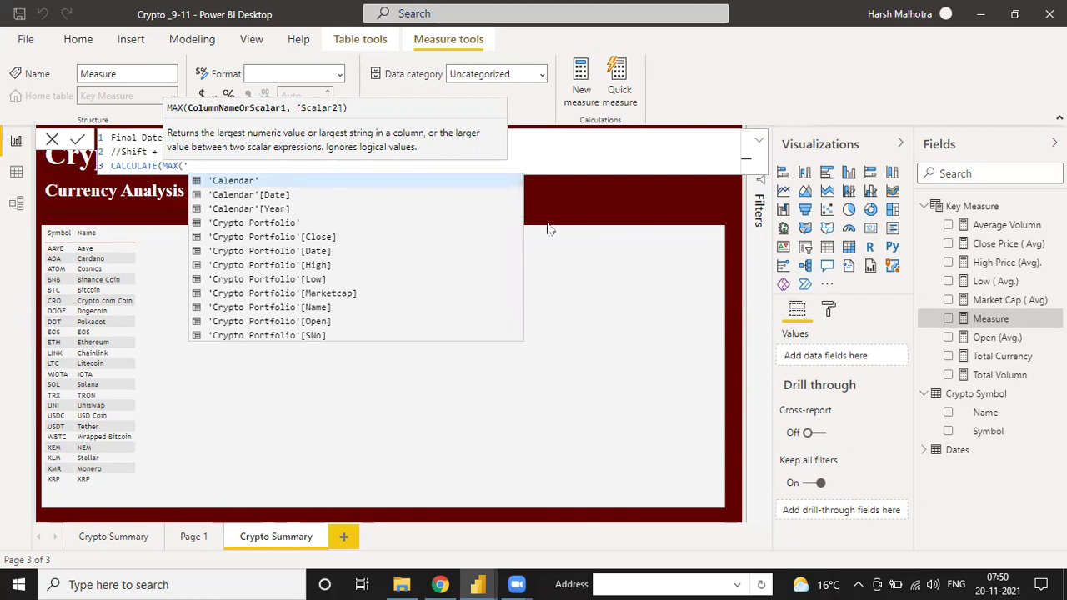
text(cyr)
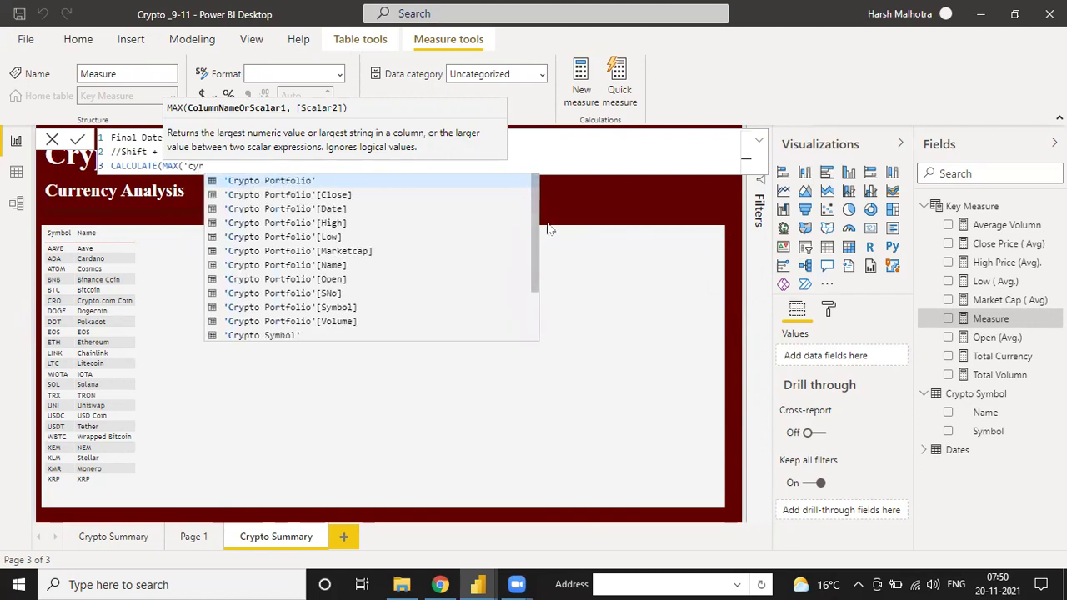
key(Down)
key(Down)
key(Tab)
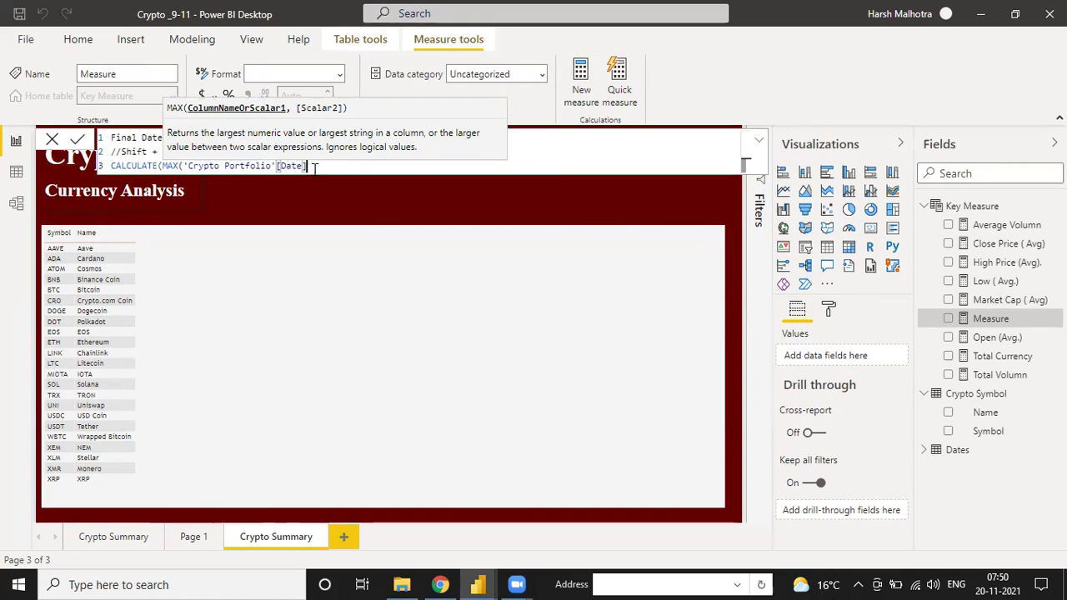
text())
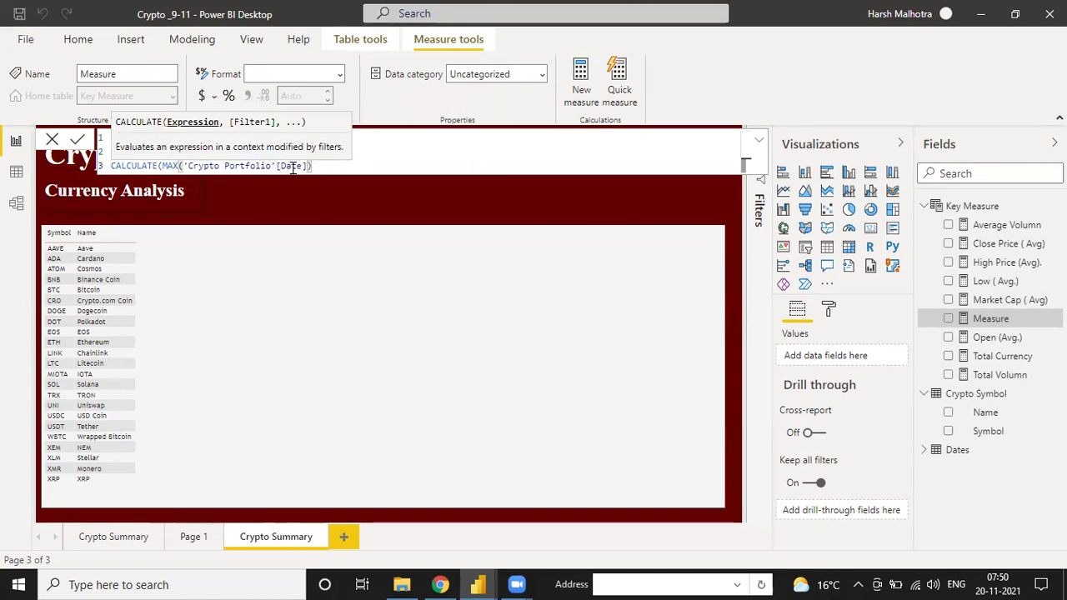
Complete the CALCULATE expression with all(Dates) as its filter argument and commit the Final Date measure.
text(,)
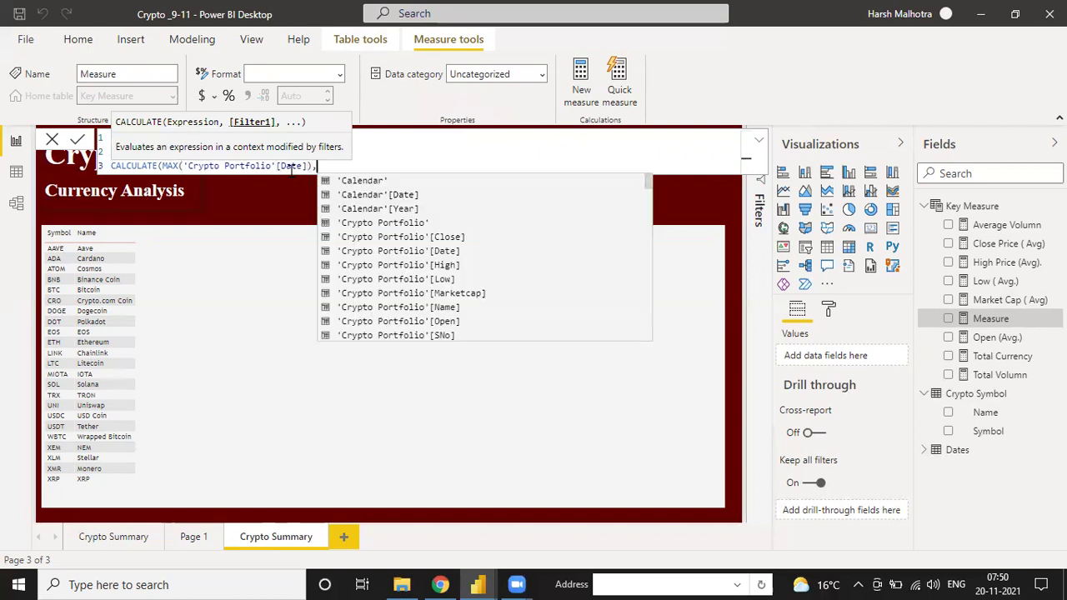
text(all)
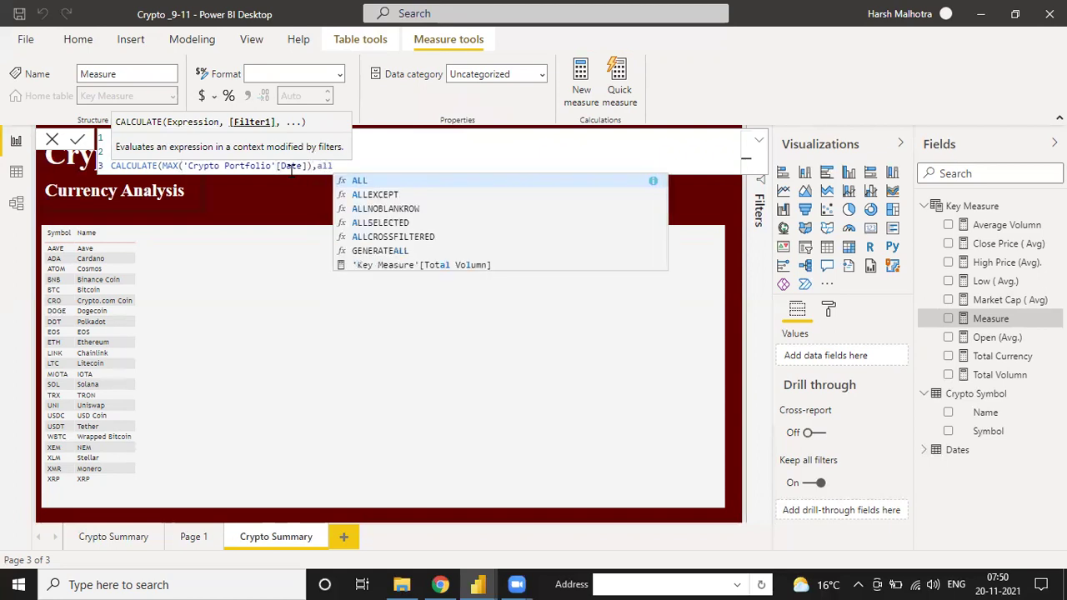
text(()
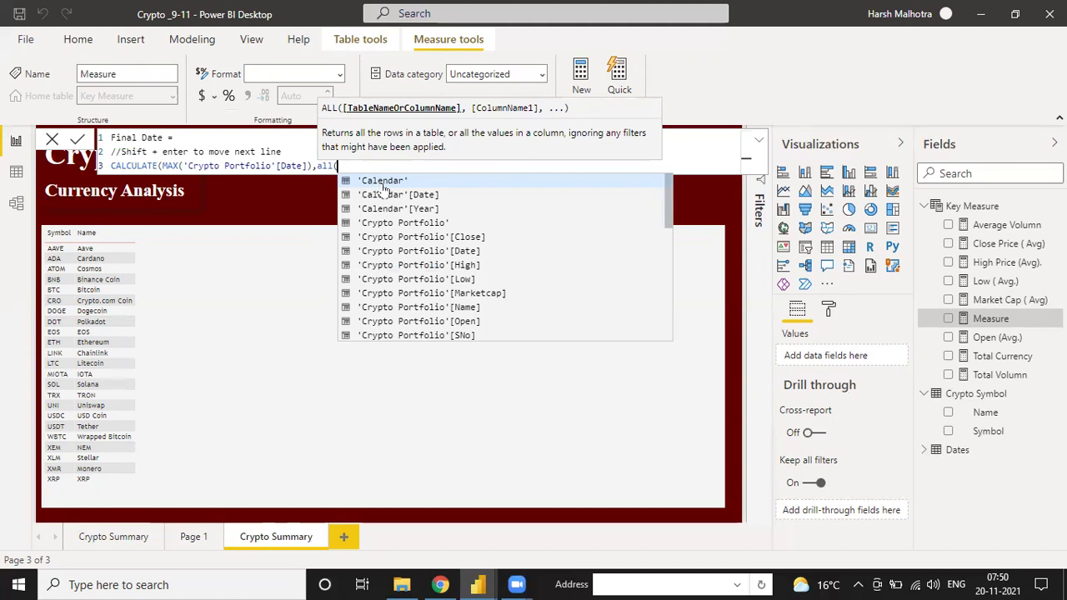
text(date)
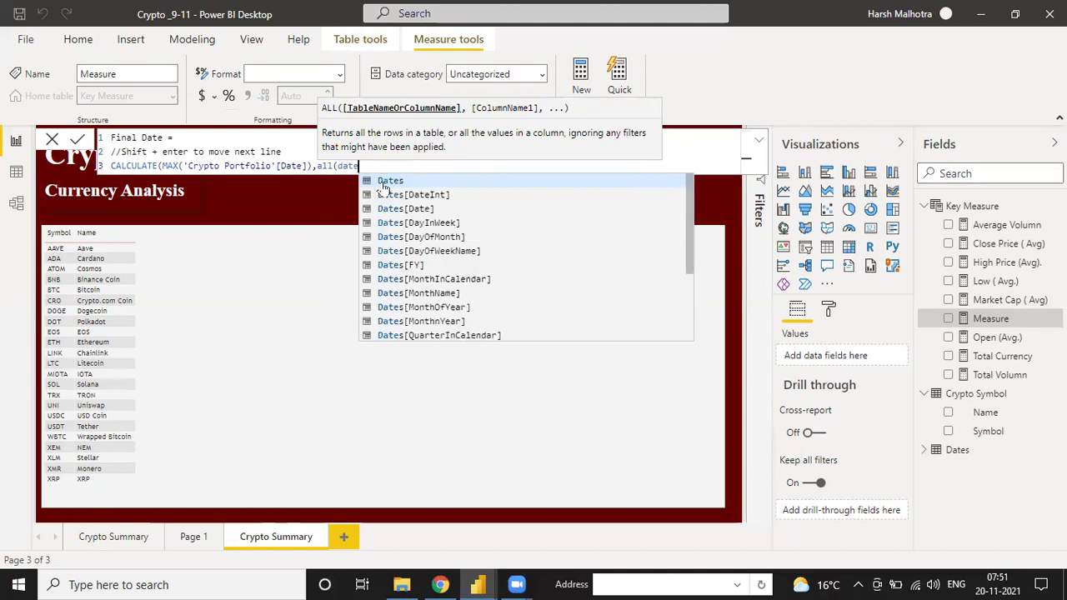
key(Tab)
text())
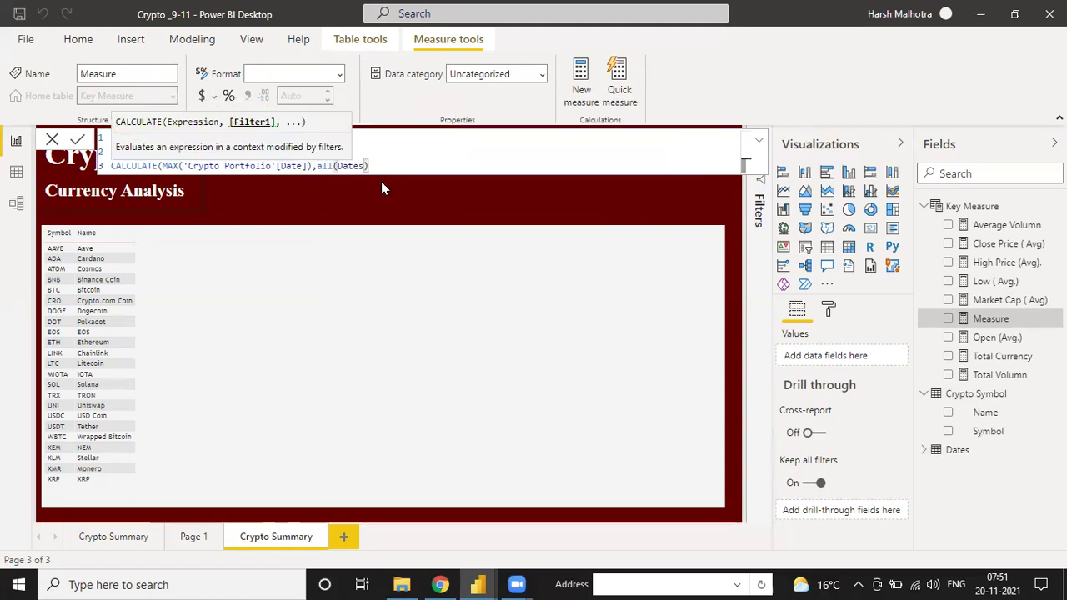
text())
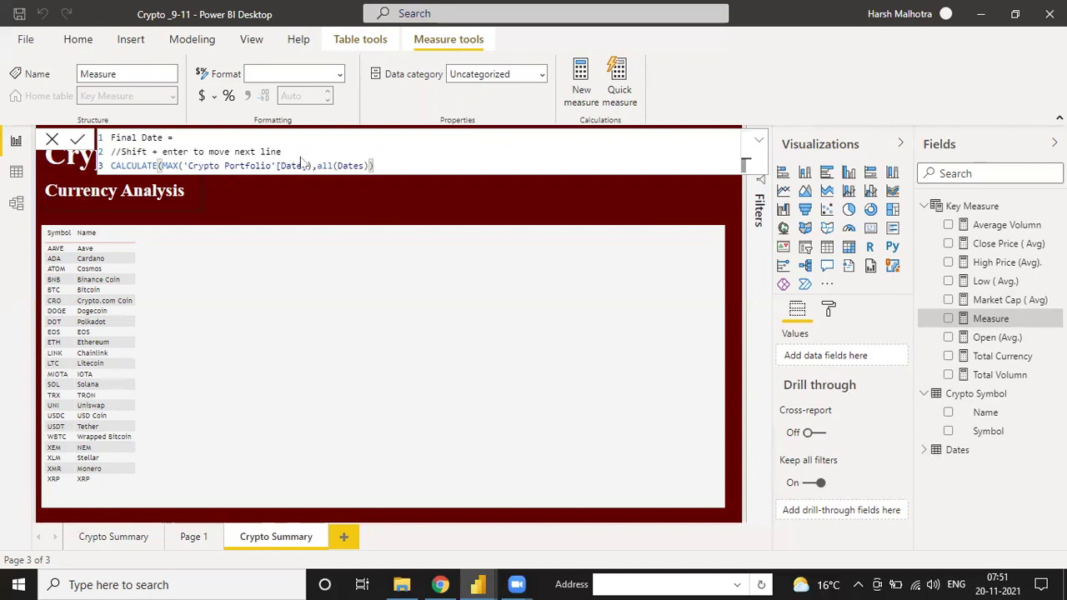
key(Return)
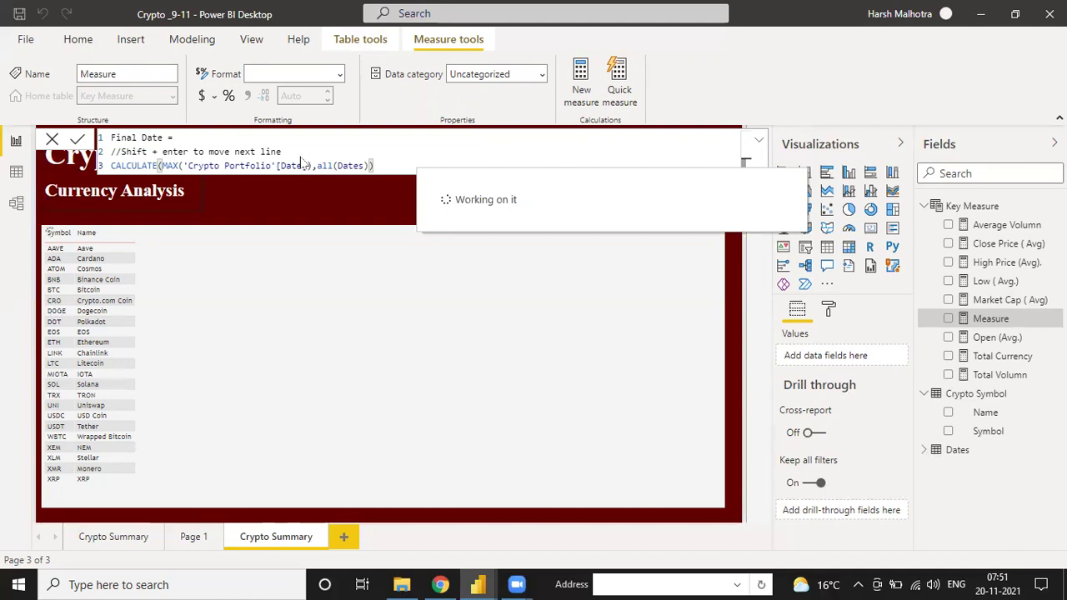
Insert a card visual showing the Final Date measure beside the page title and shrink it to about two-thirds of its width.
click(375, 200)
click(870, 227)
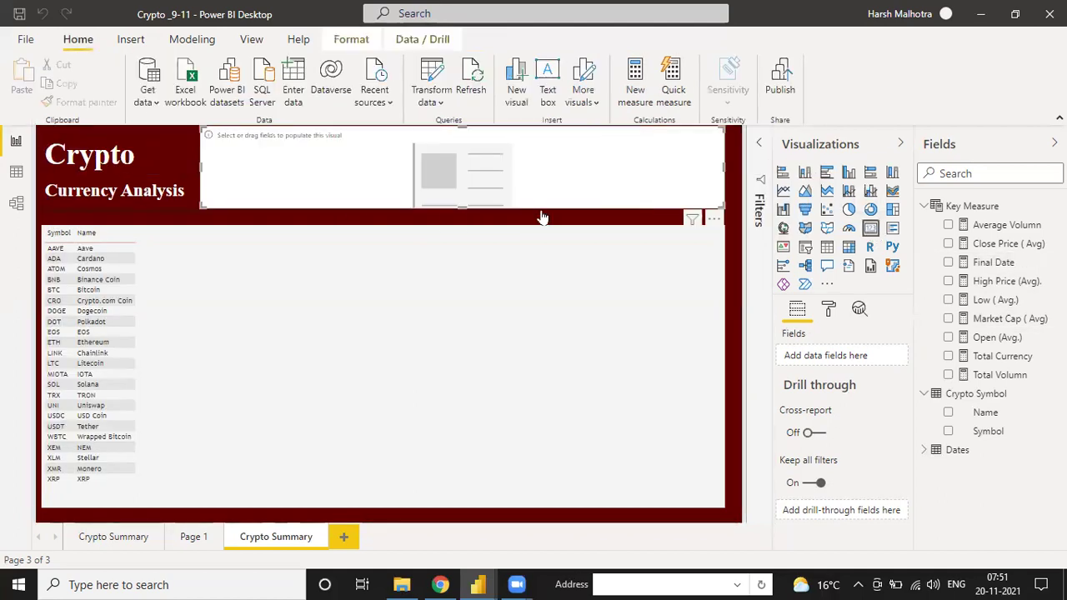
drag(1011, 272, 592, 202)
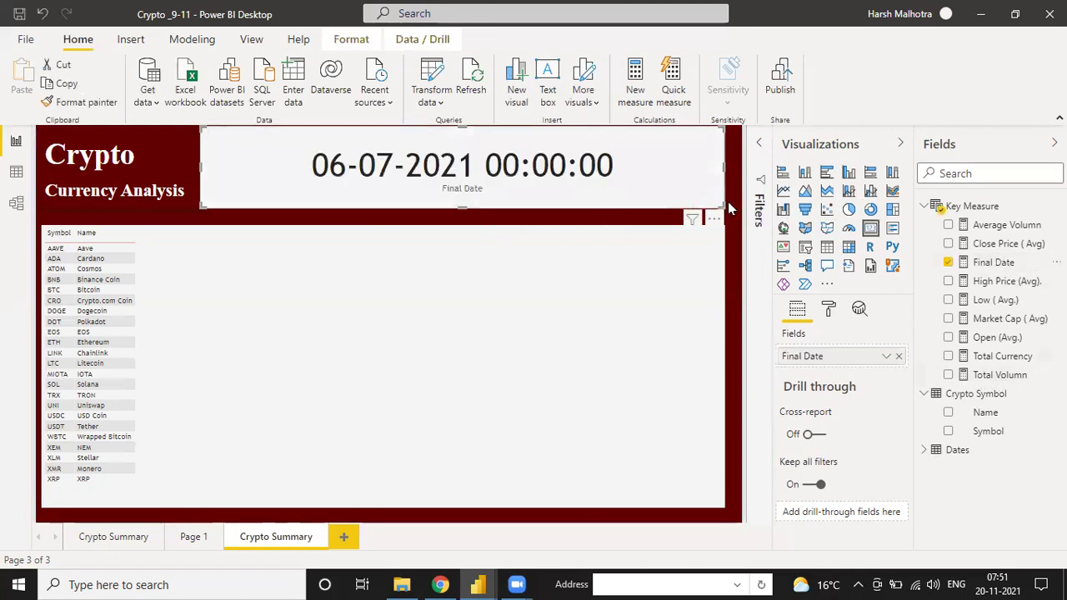
drag(728, 202, 565, 191)
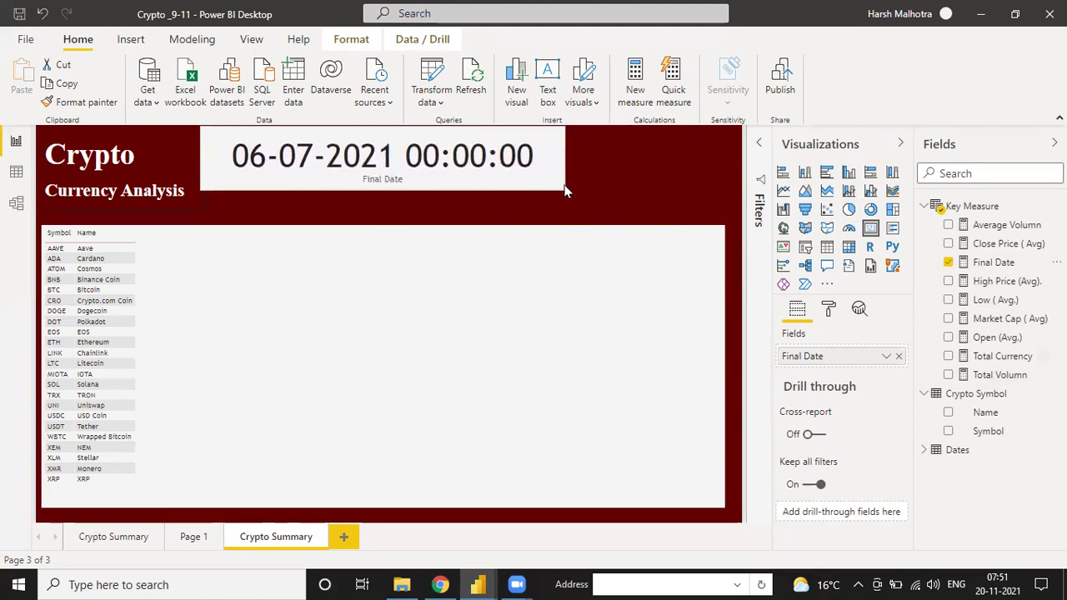
Set the Final Date measure's format to 14-03-2001 (dd-mm-yyyy).
click(993, 262)
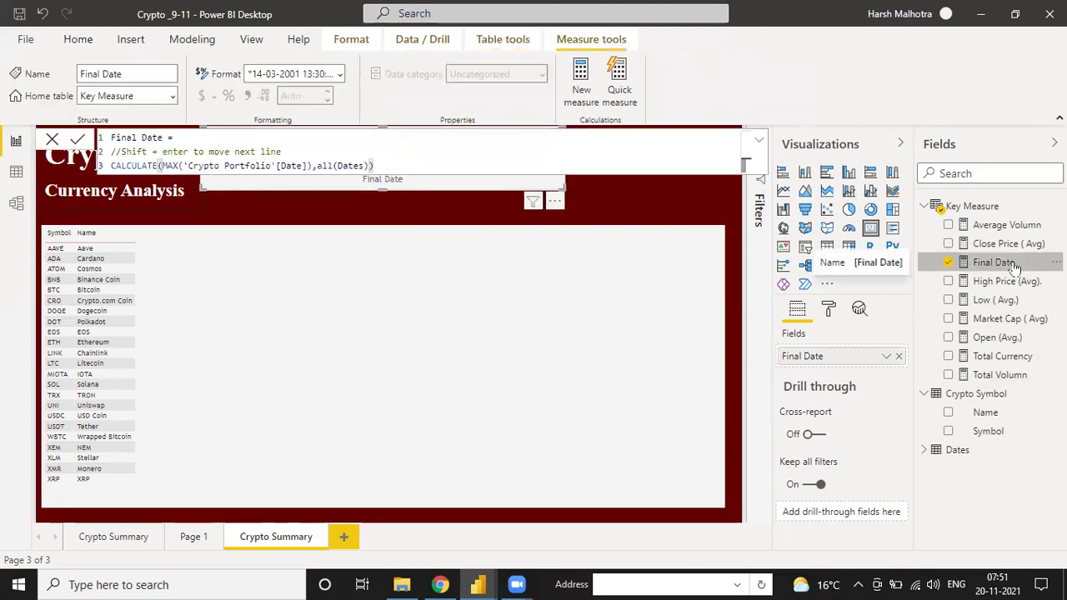
click(337, 73)
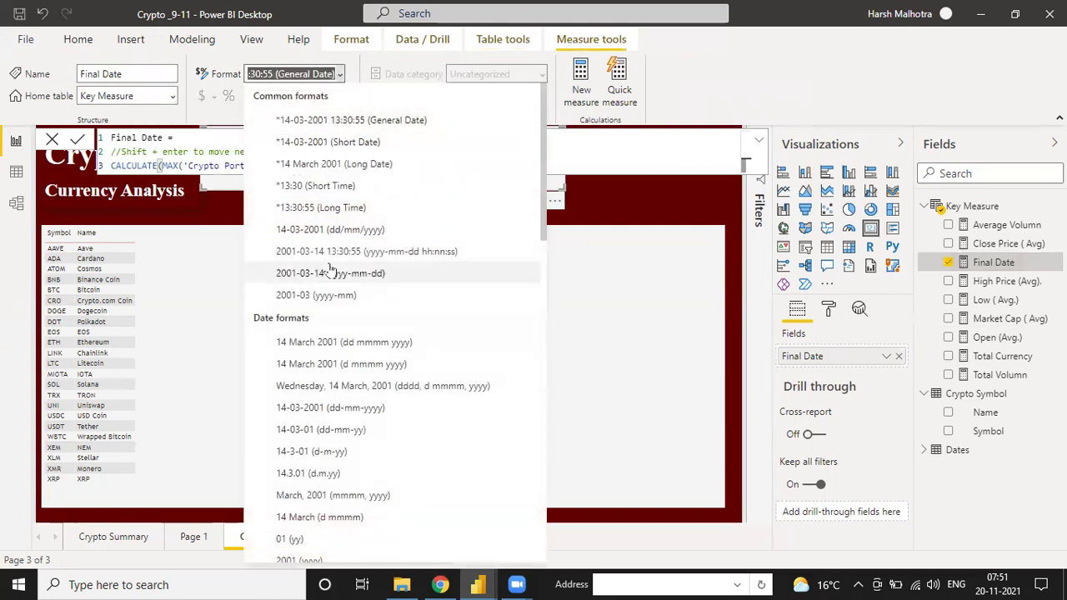
click(339, 407)
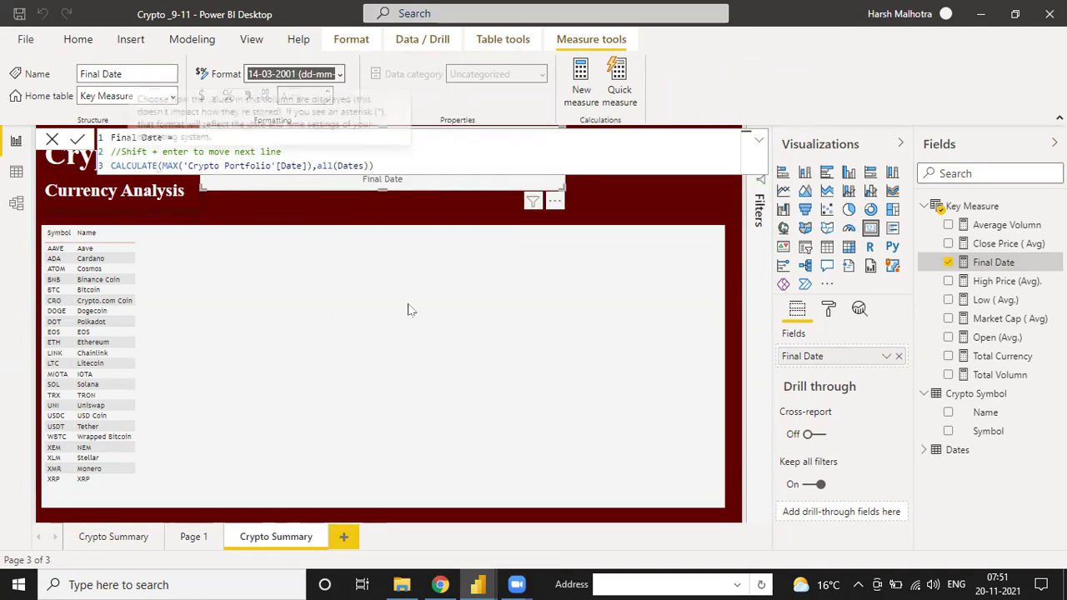
click(388, 221)
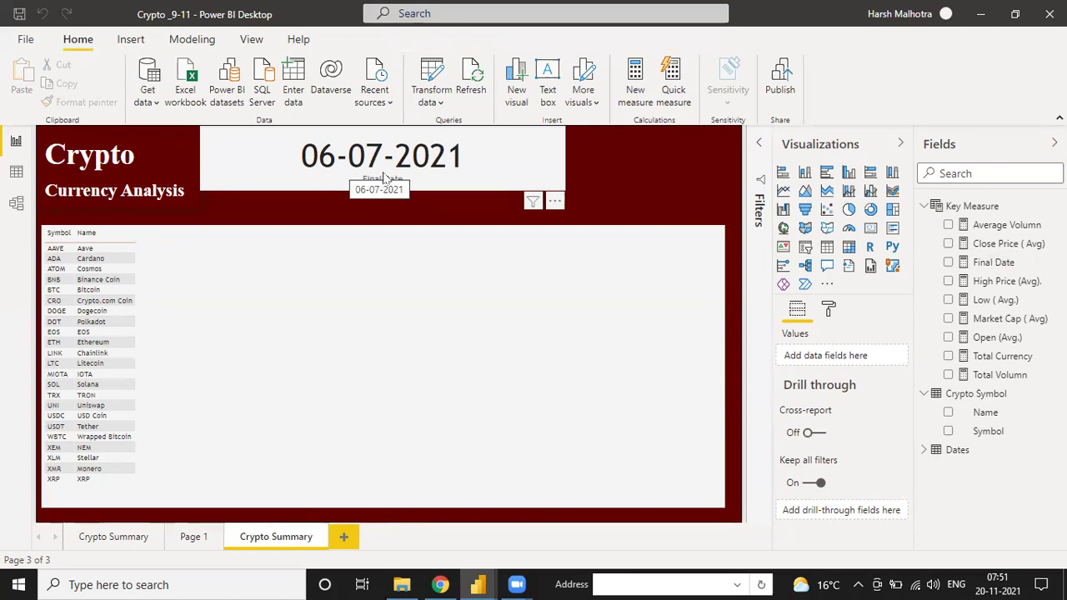
Examine the Date column in the Crypto Portfolio data and compare the Finaldate card in the Power BI-AA report, returning to the Crypto _9-11 report page.
click(16, 172)
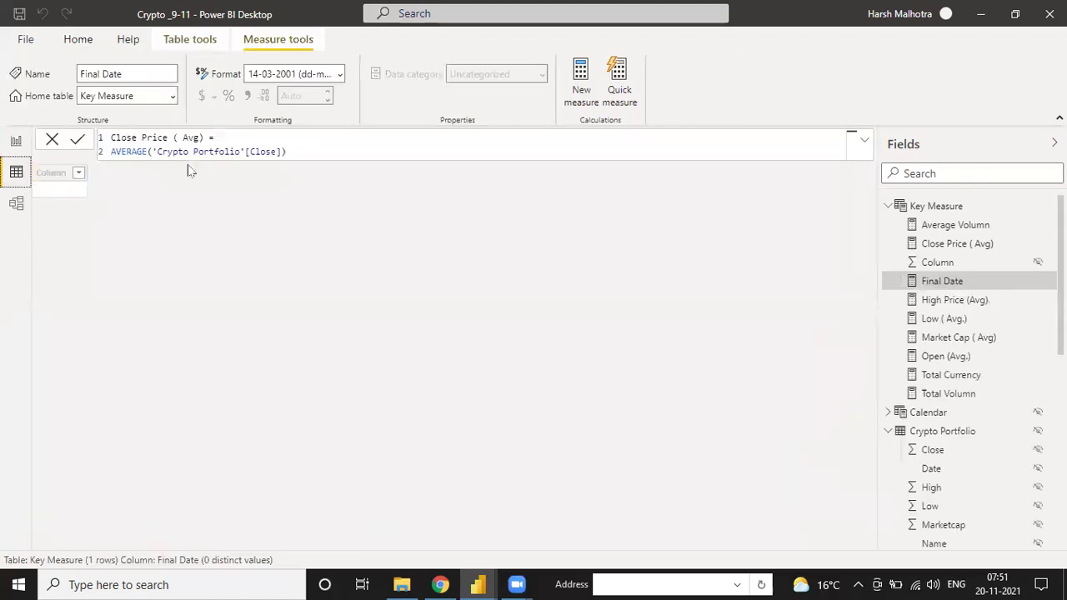
scroll(963, 407, down, 2)
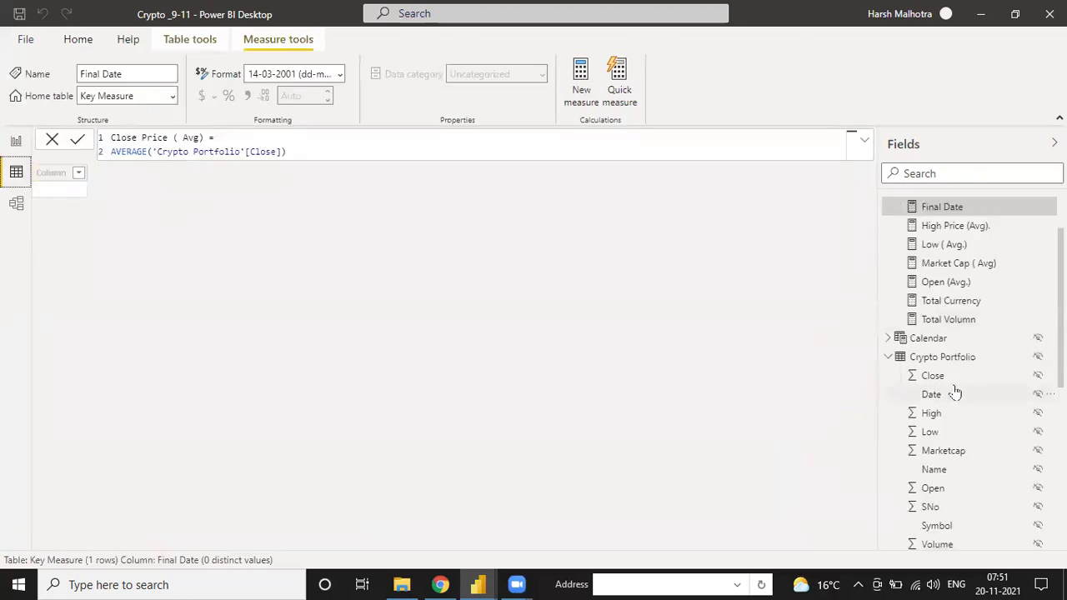
click(945, 395)
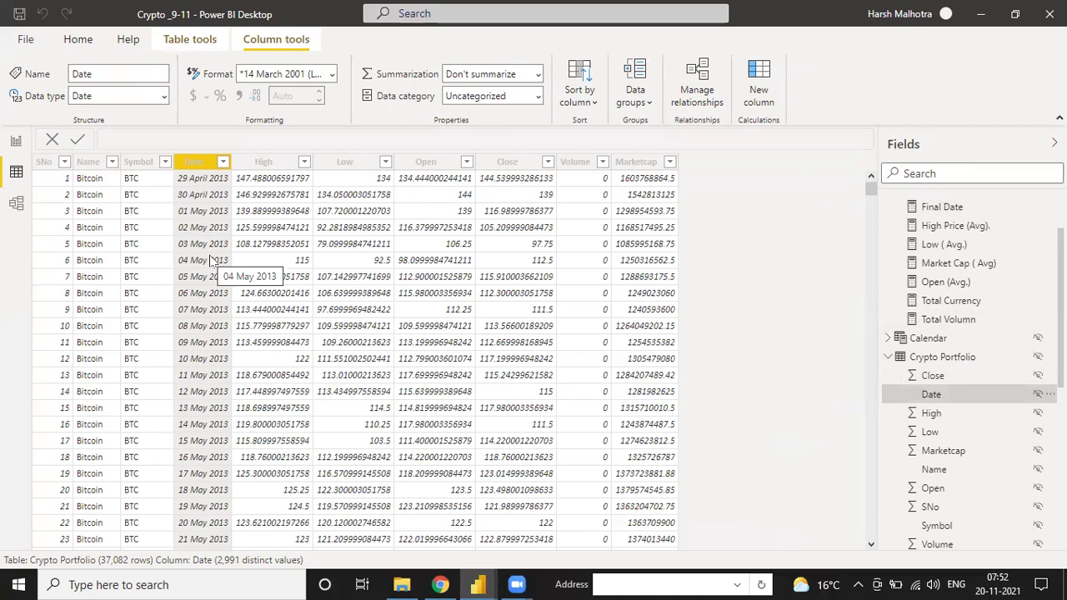
key(alt+Tab)
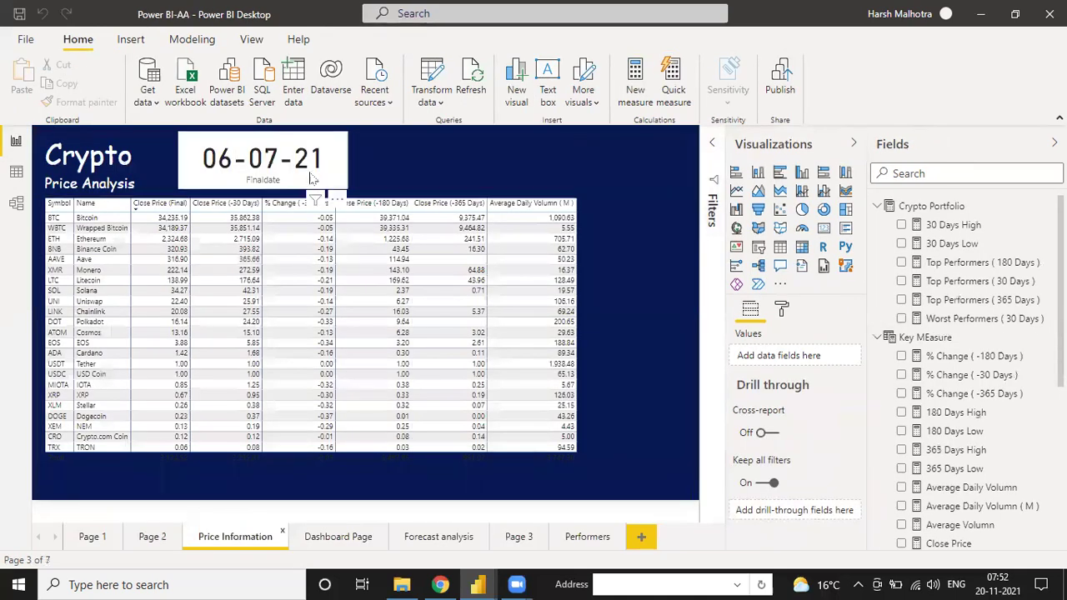
key(alt+Tab)
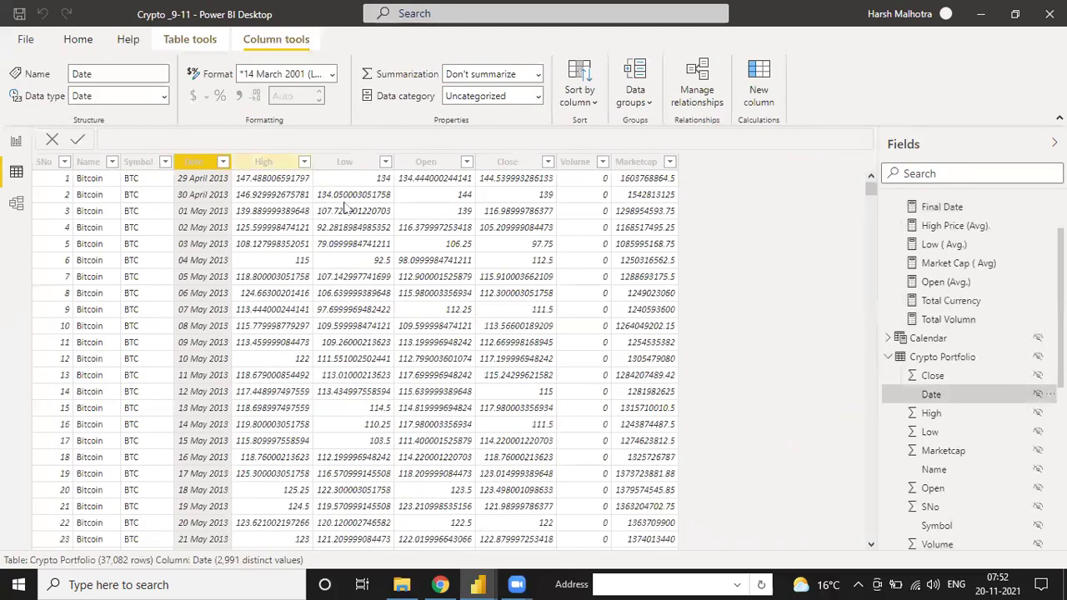
key(alt+Tab)
click(353, 259)
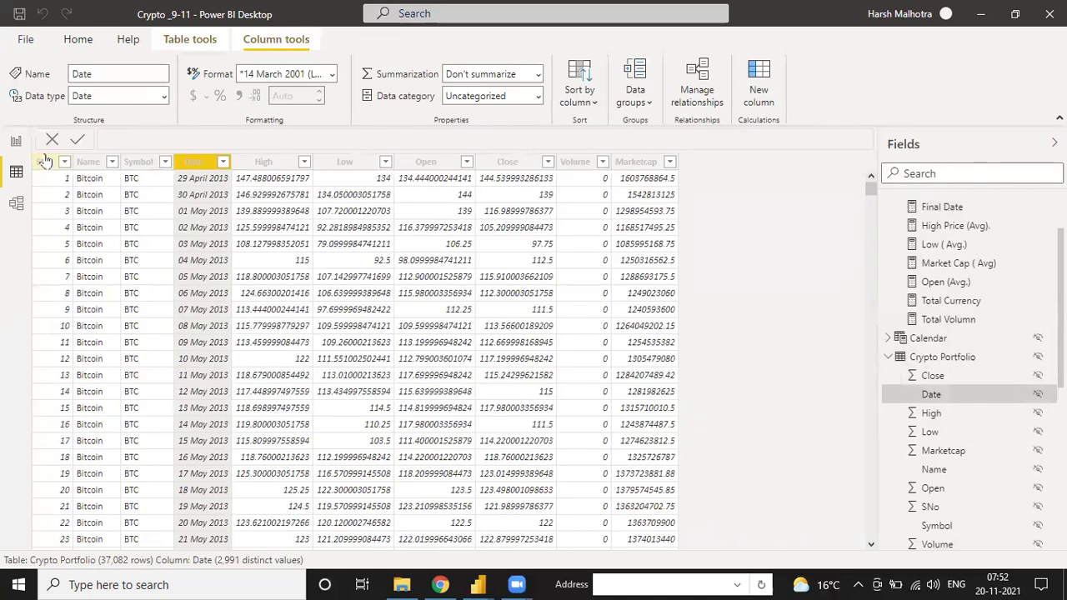
click(16, 143)
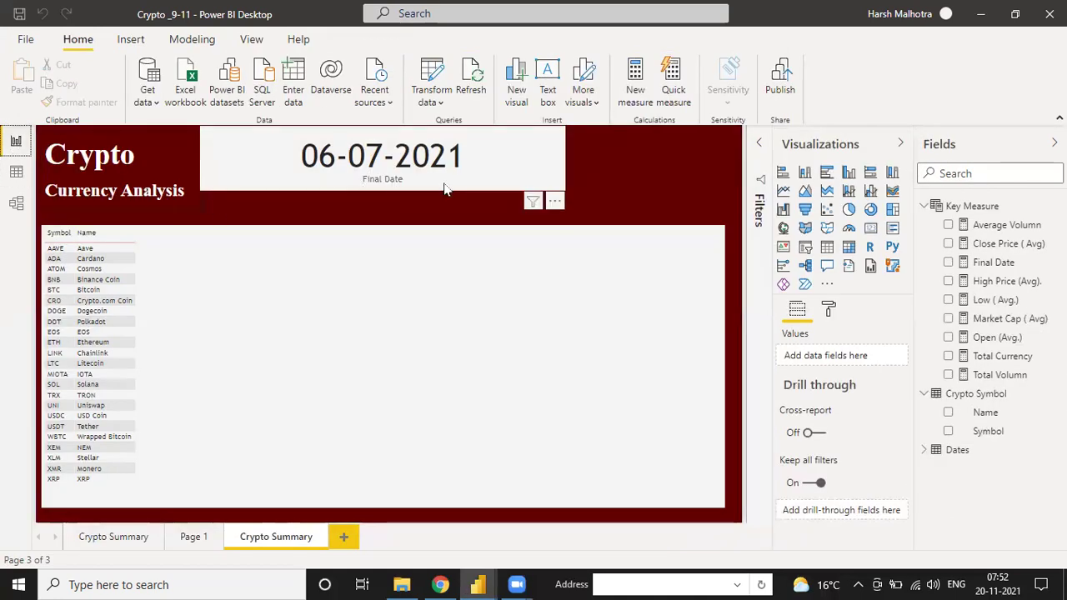
Narrow the Final Date card to just wider than its date and position it slightly clear of the page title and the page's upper edge.
click(556, 184)
drag(557, 185, 420, 181)
drag(360, 165, 374, 175)
drag(434, 191, 420, 205)
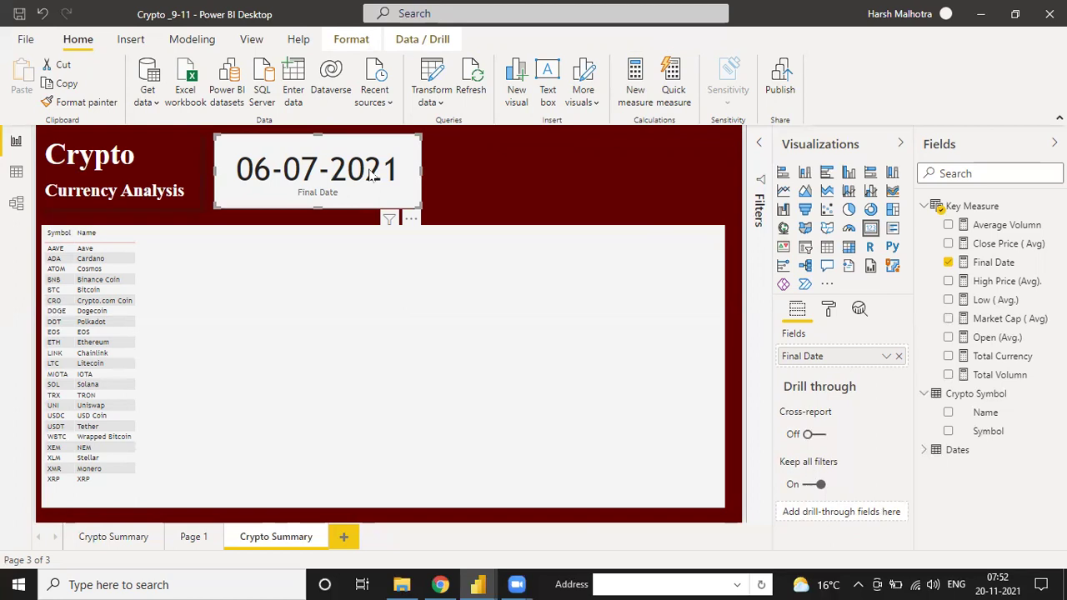
Turn off the Final Date card's category label and background, and set its data label color to white.
click(831, 312)
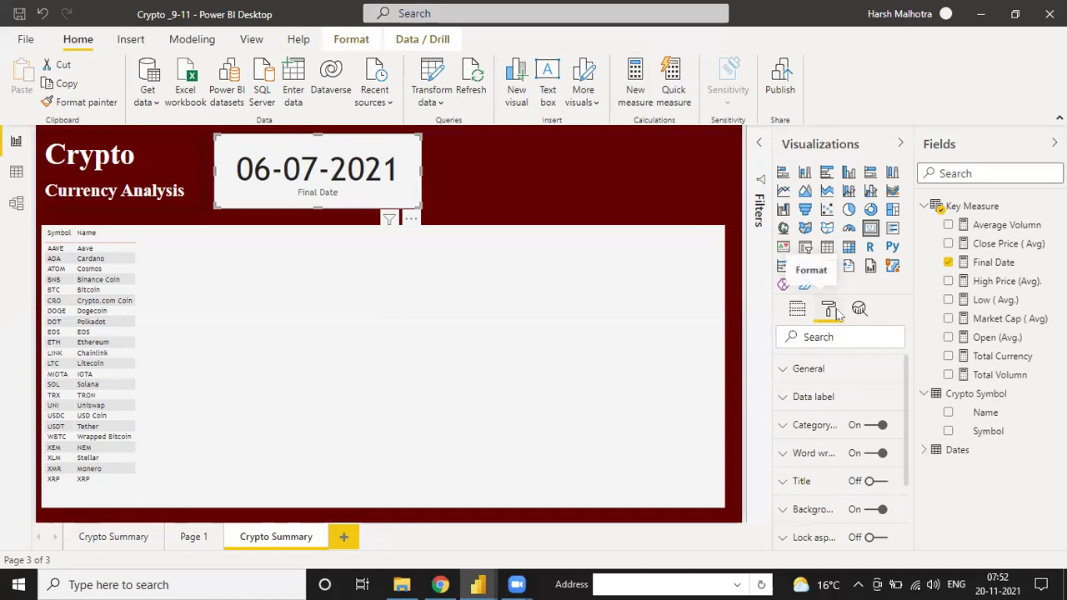
click(874, 430)
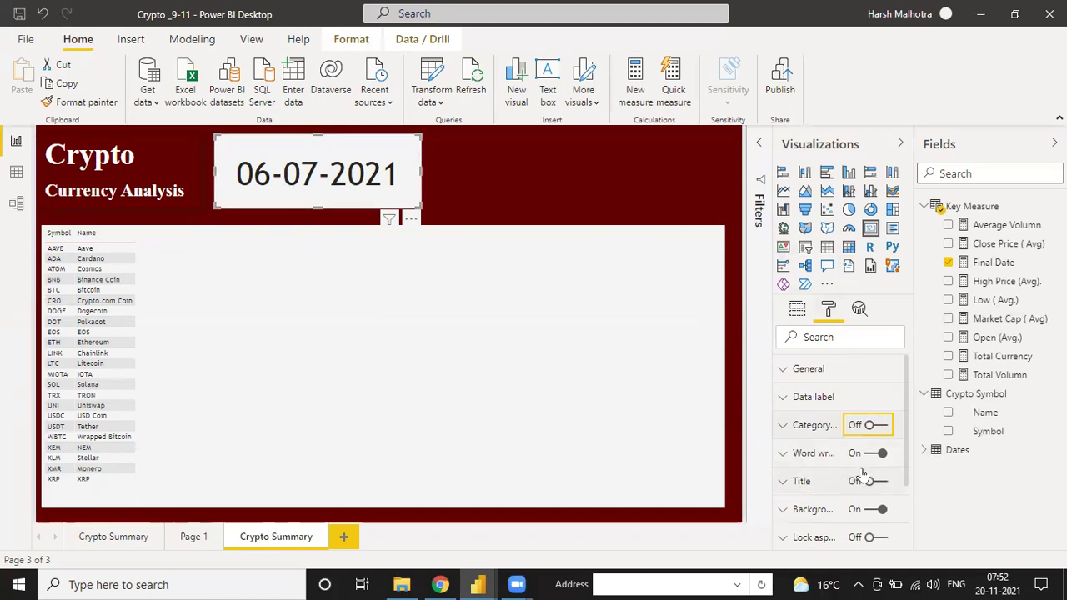
click(869, 511)
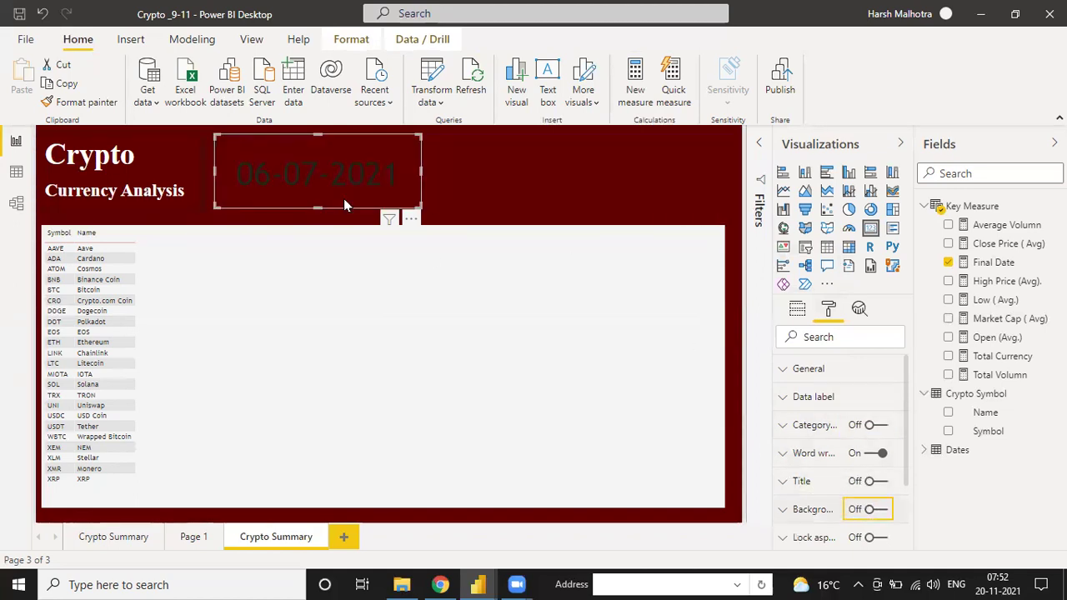
click(785, 404)
click(805, 450)
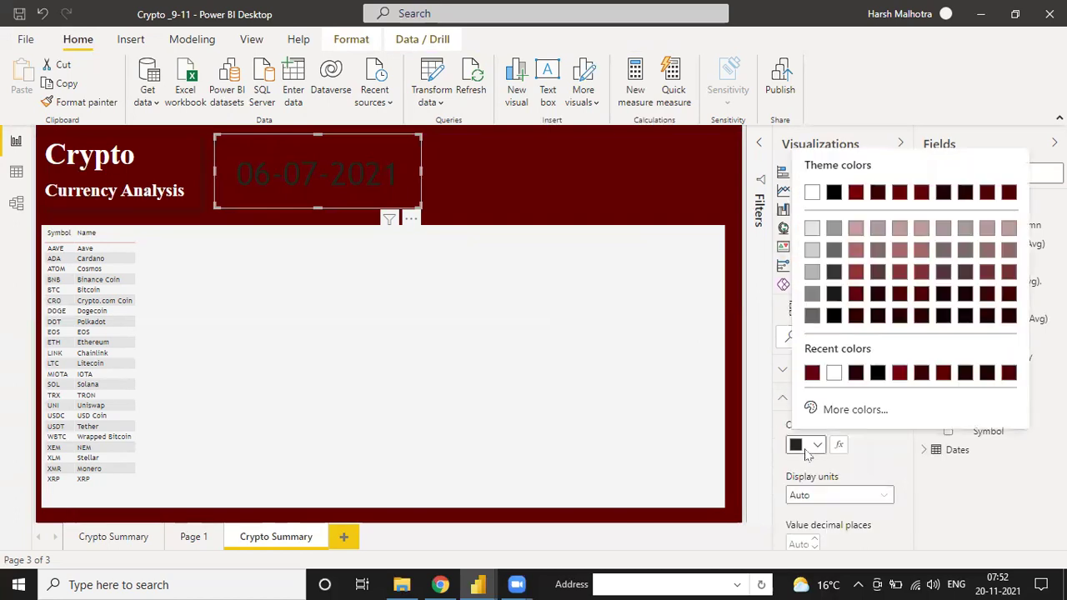
click(833, 373)
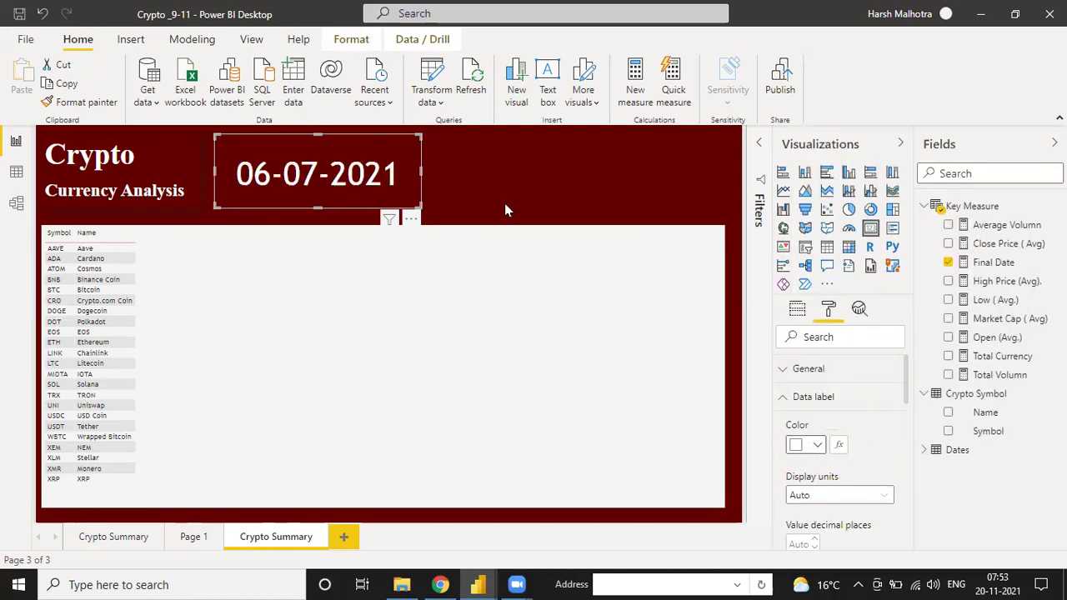
Reduce the Final Date card to about half its height and move it to the page's upper right corner, aligned with the table's right edge.
drag(417, 194, 713, 183)
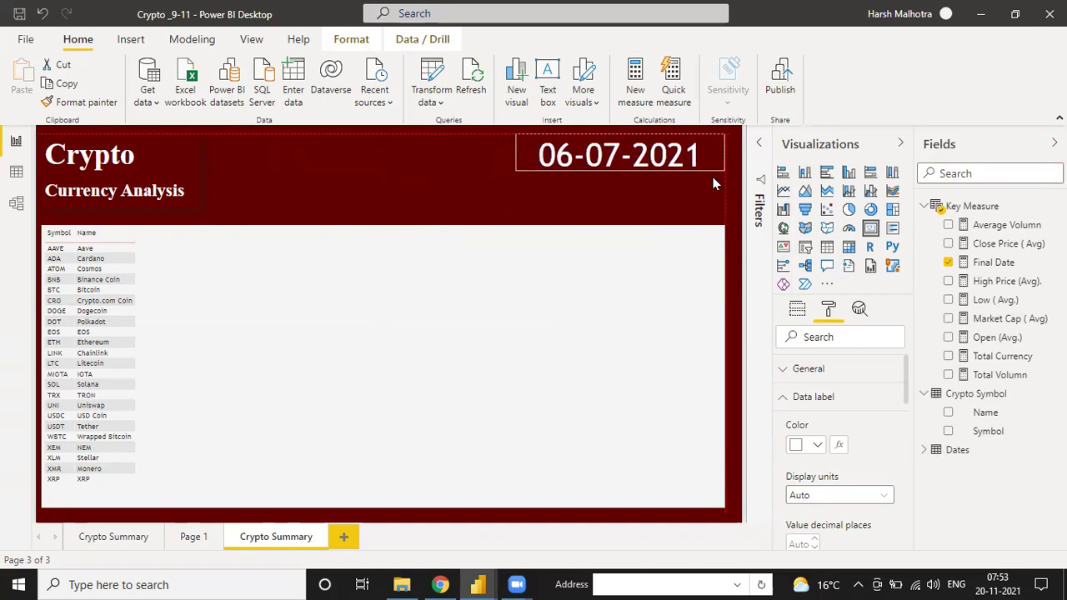
click(500, 205)
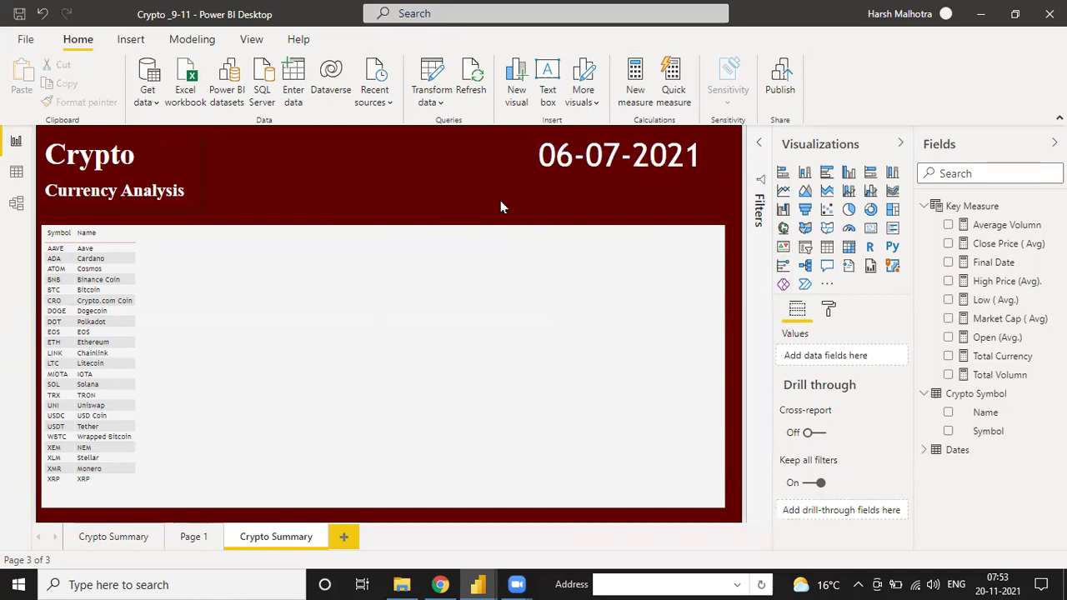
Try to copy the title text box's formatting onto the Final Date card with the format painter.
click(575, 163)
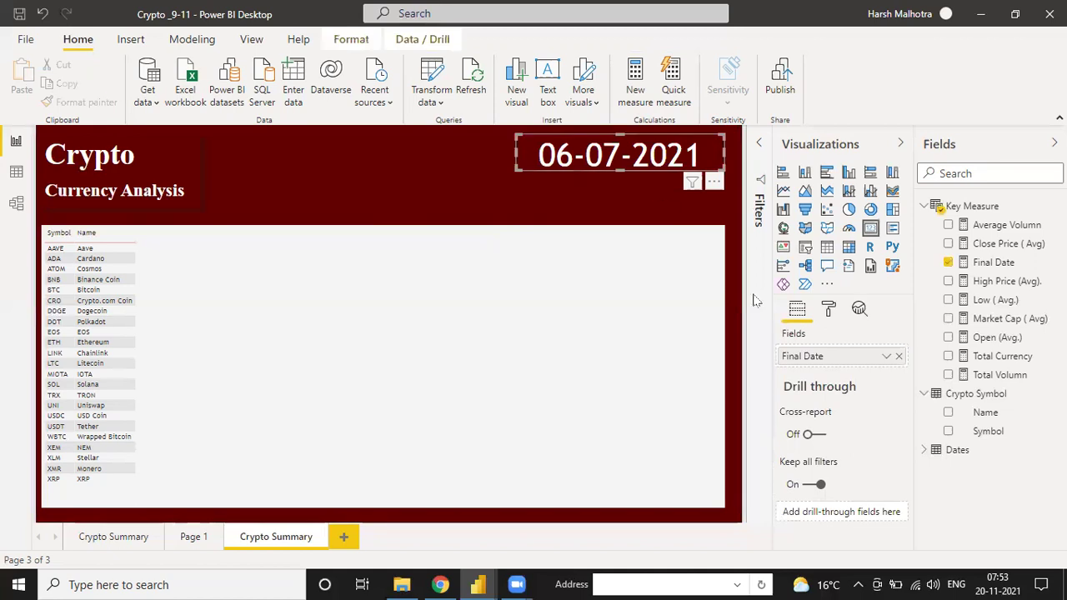
click(828, 316)
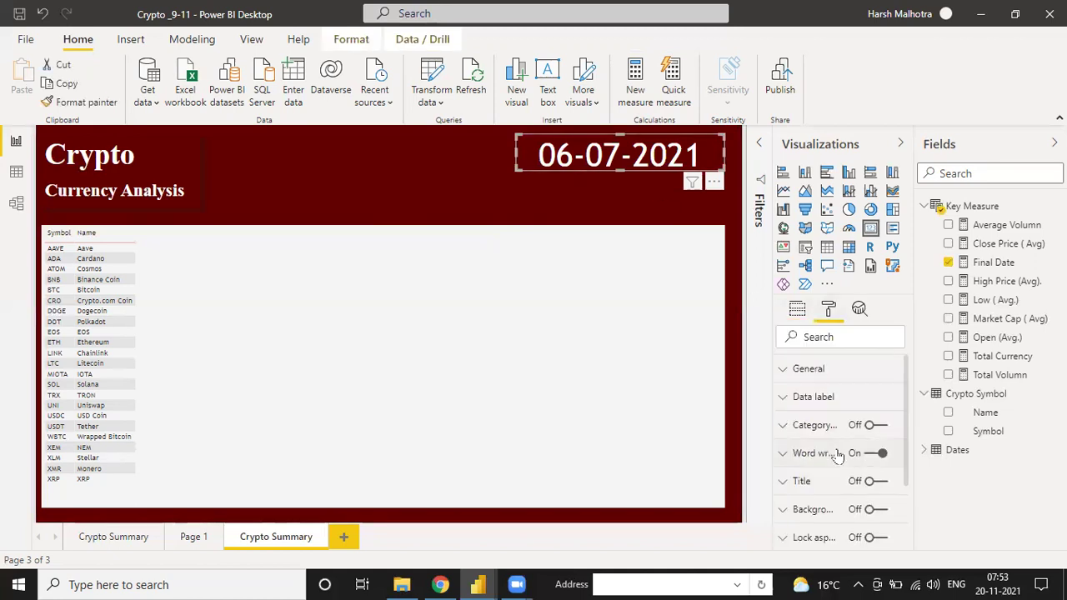
click(134, 158)
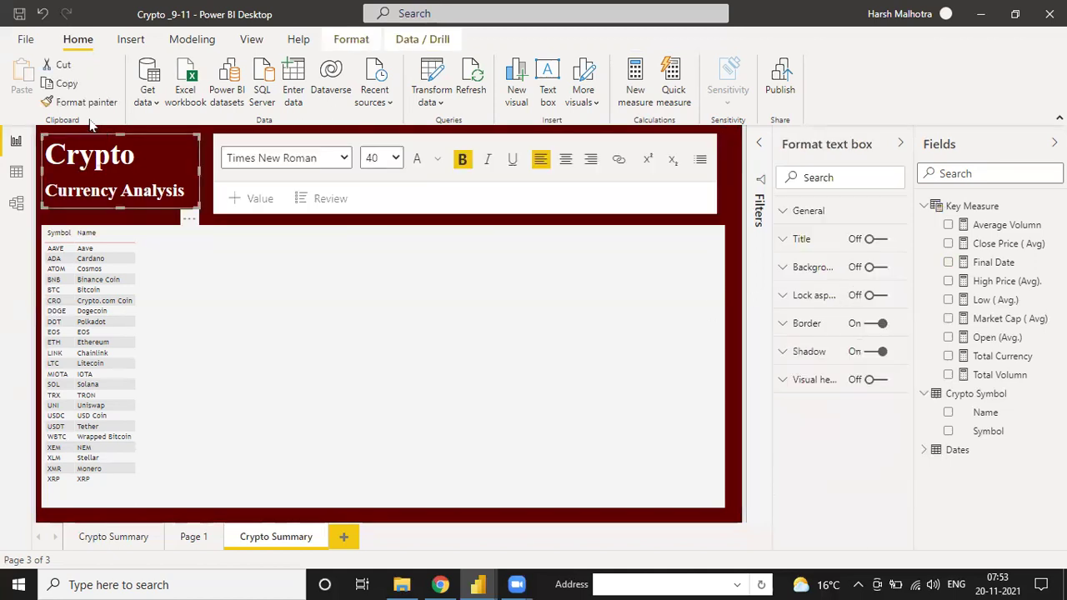
click(80, 105)
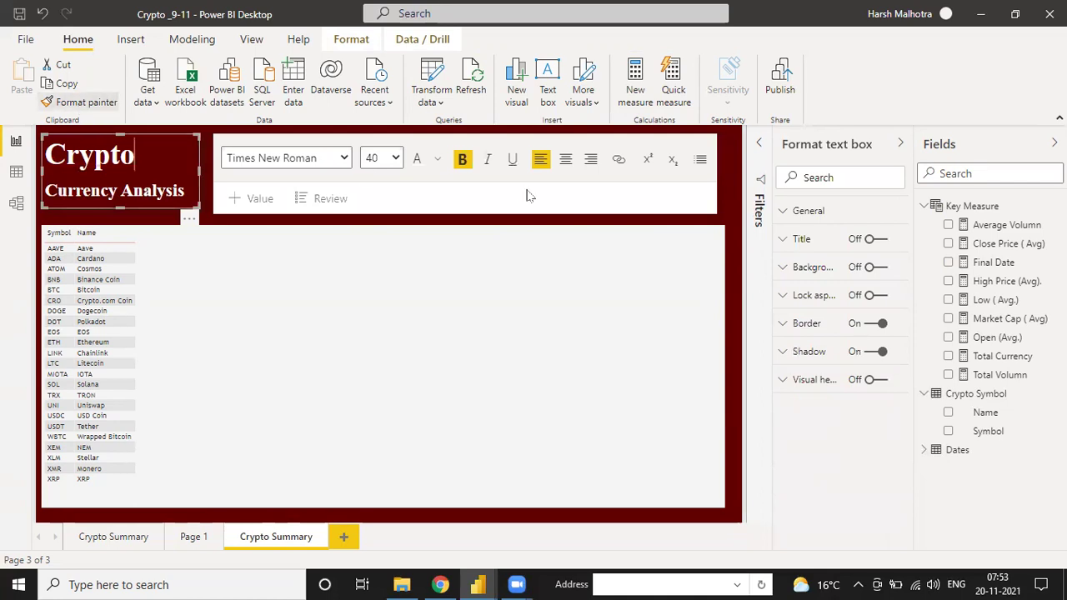
click(721, 177)
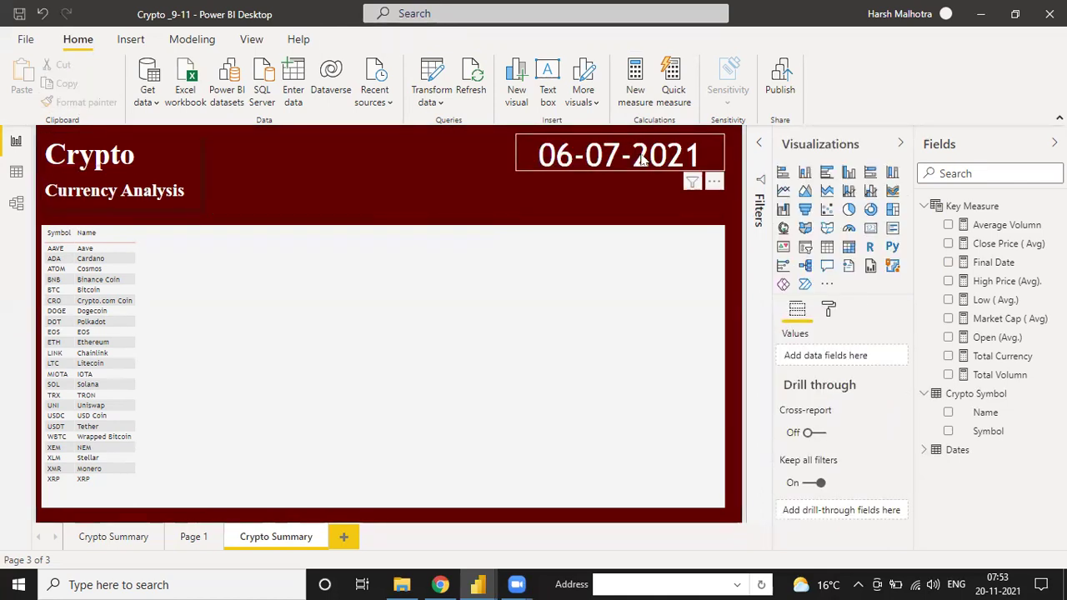
click(110, 158)
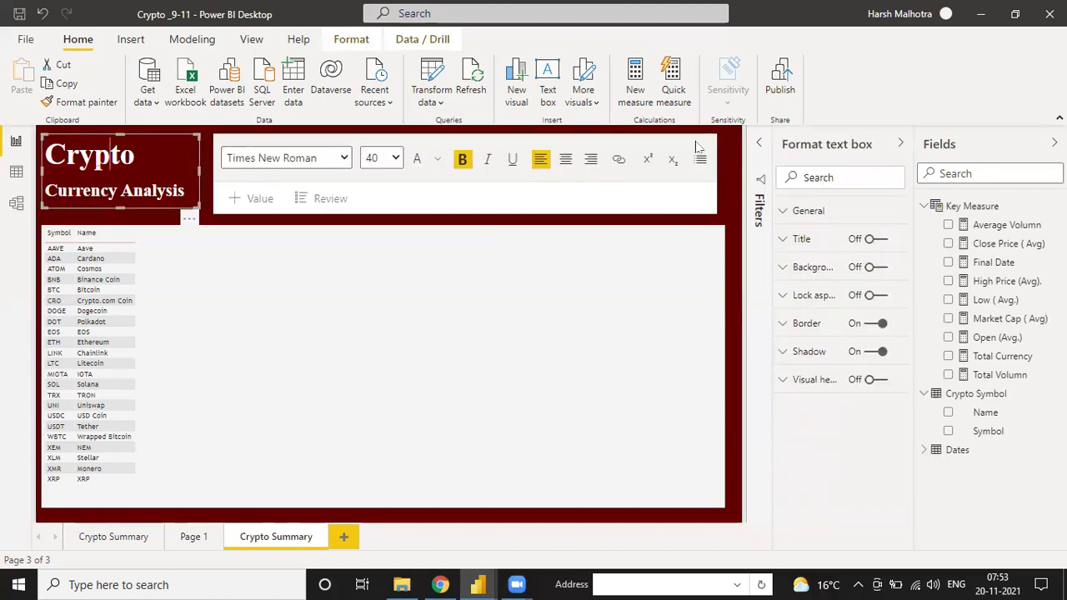
click(729, 198)
click(729, 195)
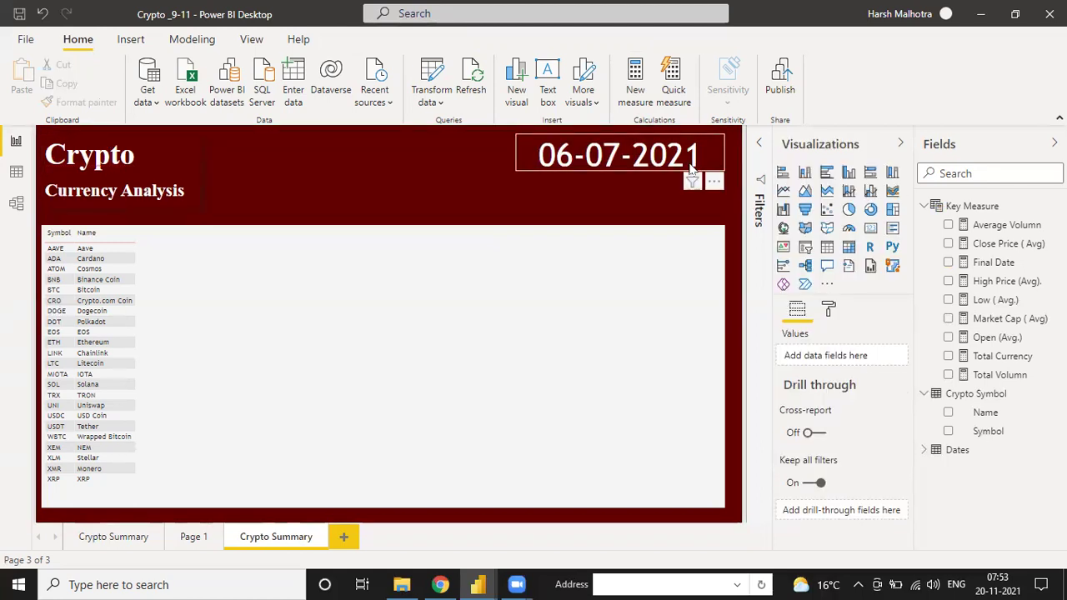
Turn on the Final Date card's shadow and border, and set the border color to the recently used dark maroon.
click(829, 309)
scroll(841, 433, down, 5)
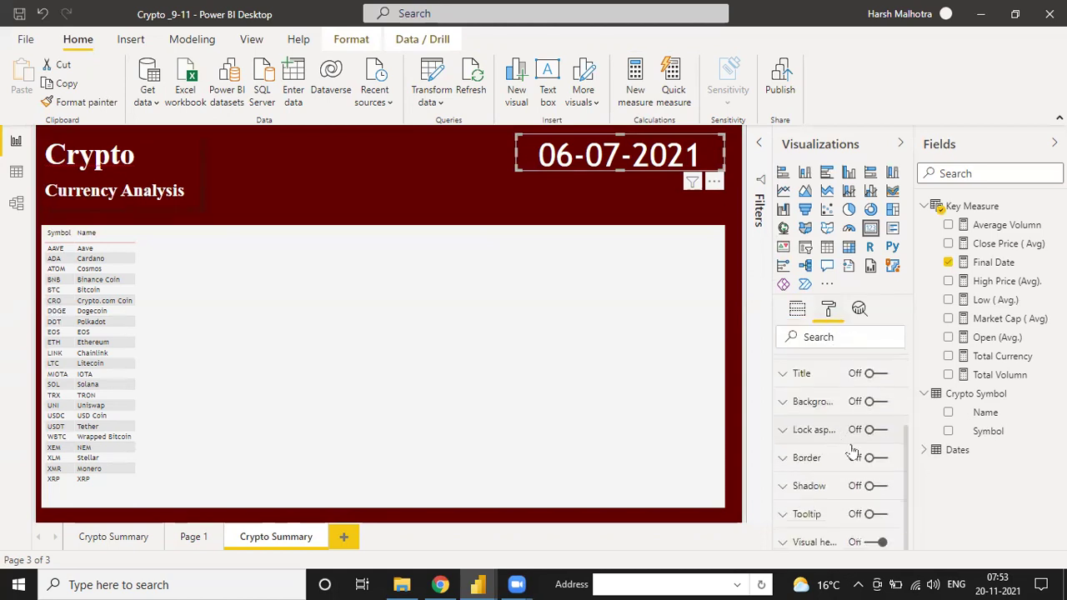
click(880, 488)
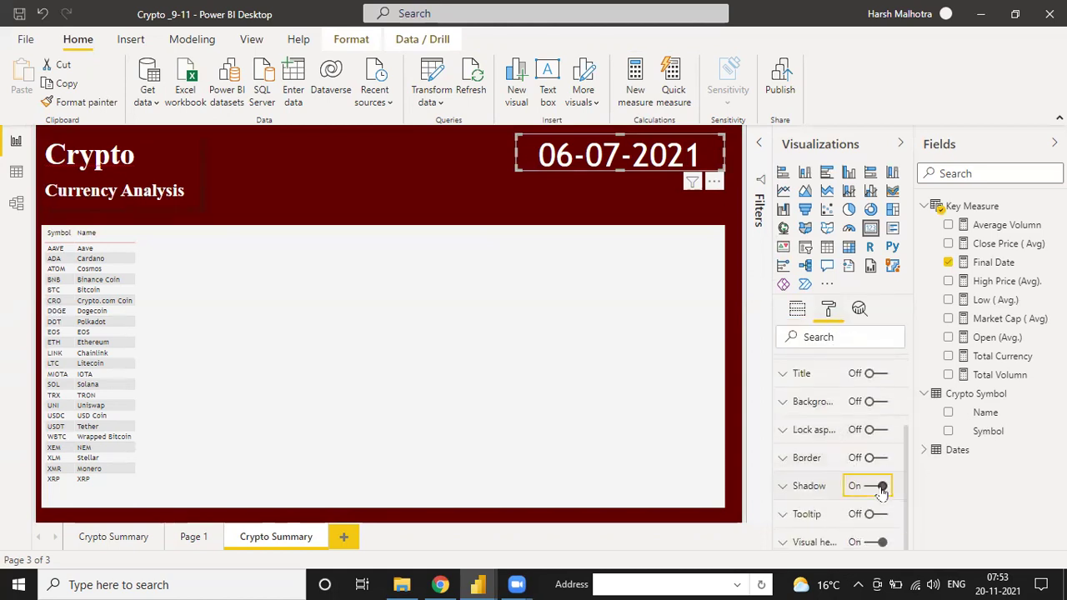
click(873, 457)
click(789, 458)
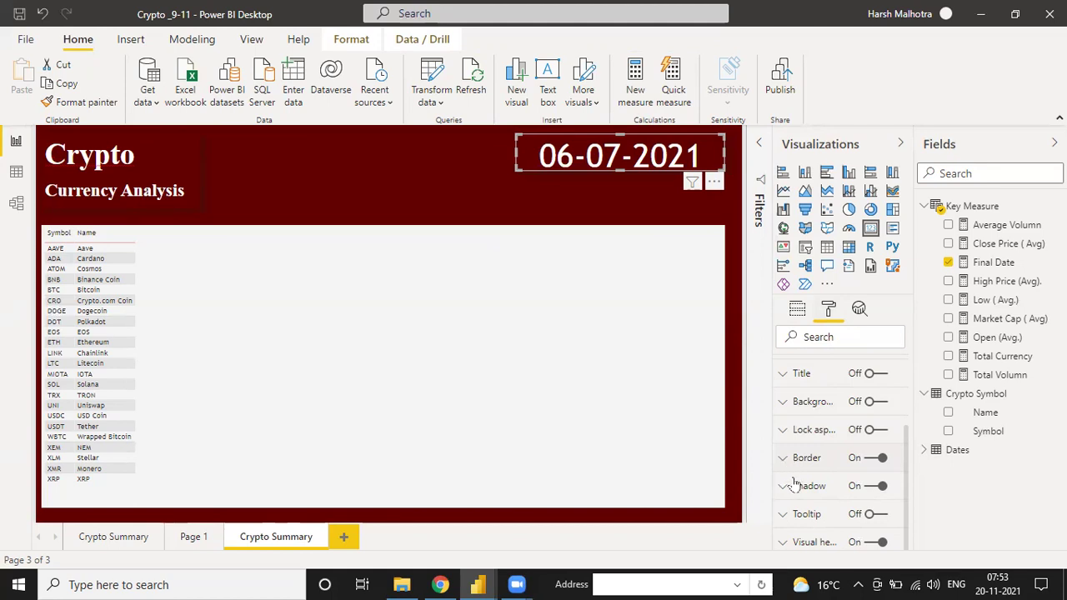
click(805, 506)
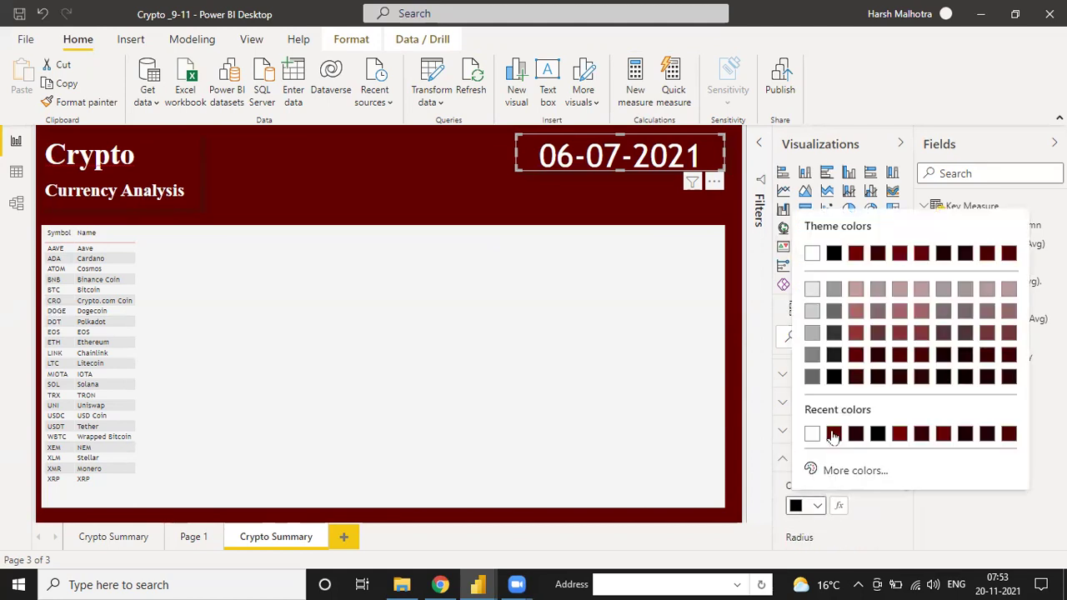
click(832, 437)
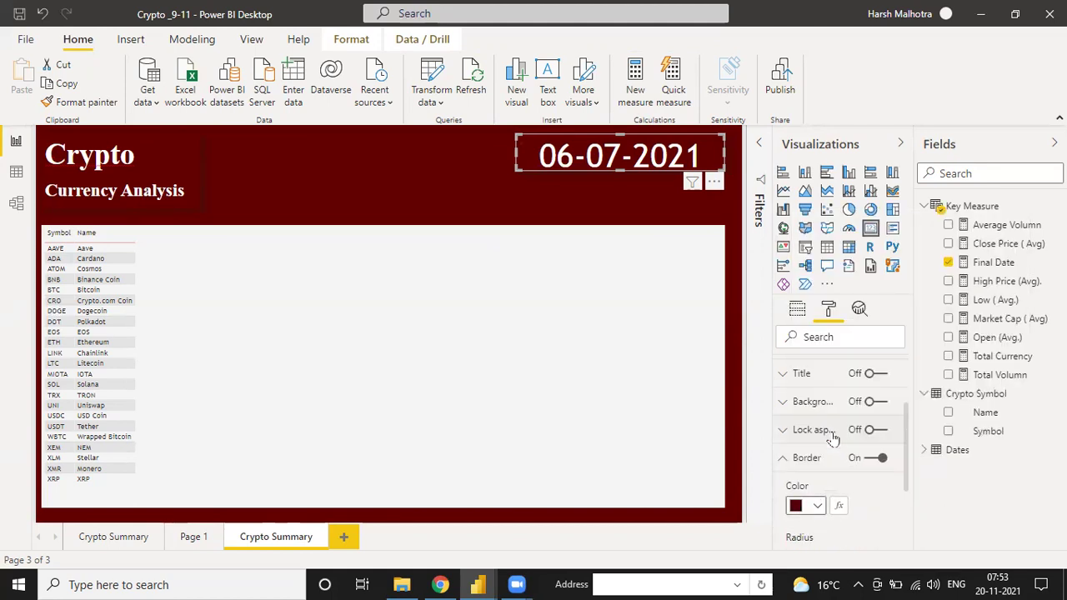
click(491, 196)
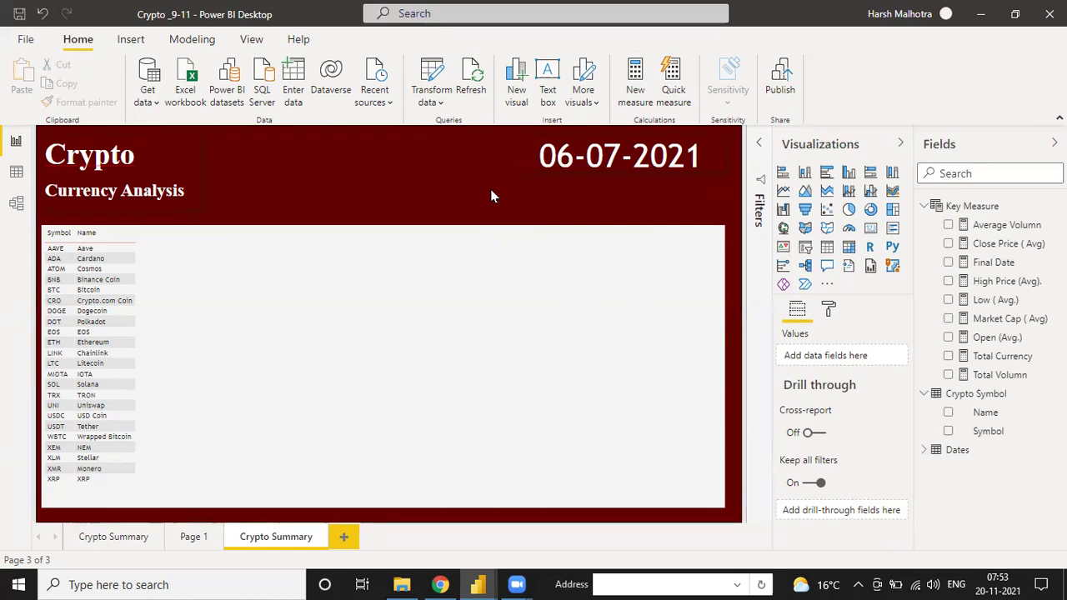
Select the symbol and name table, review the price table's columns in the Power BI-AA report, and return to the Crypto _9-11 report.
click(364, 352)
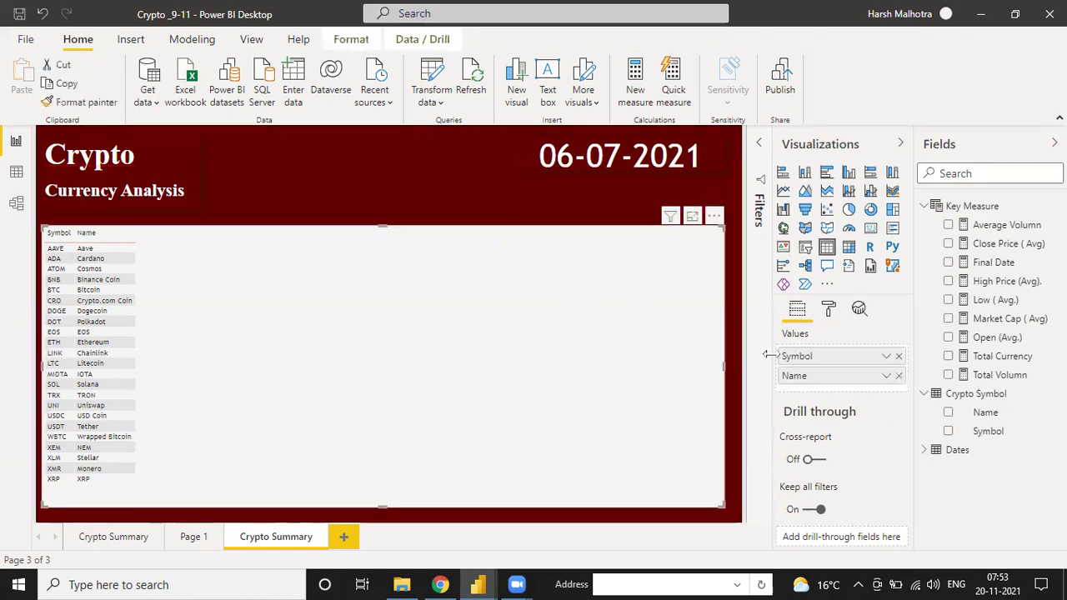
mouse_move(490, 581)
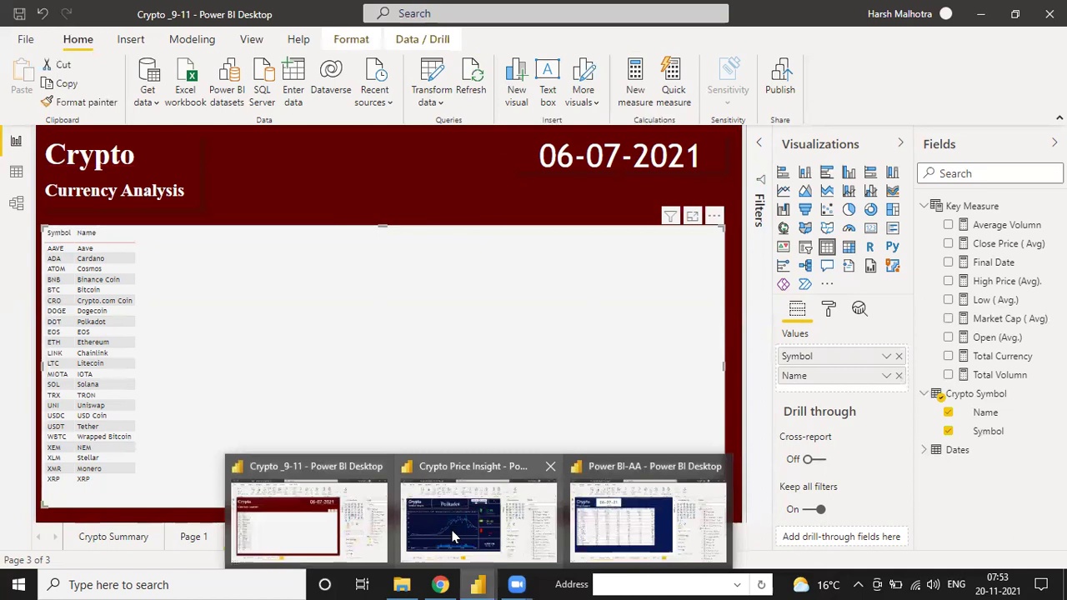
click(581, 527)
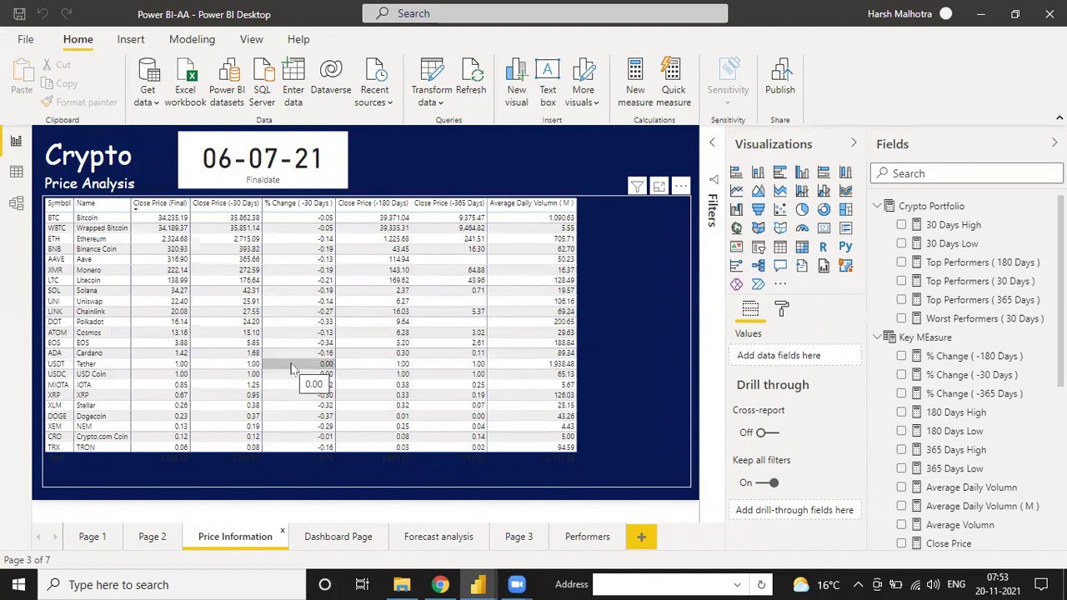
key(alt+Tab)
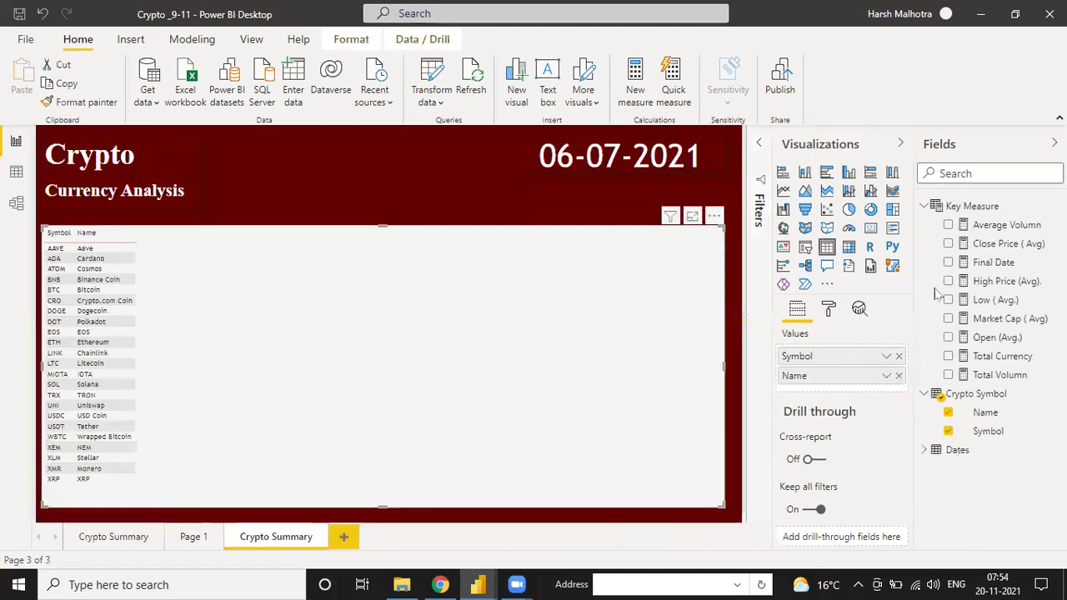
Create a new measure in the Key Measure table and name it Close Price ( Final ).
right_click(972, 206)
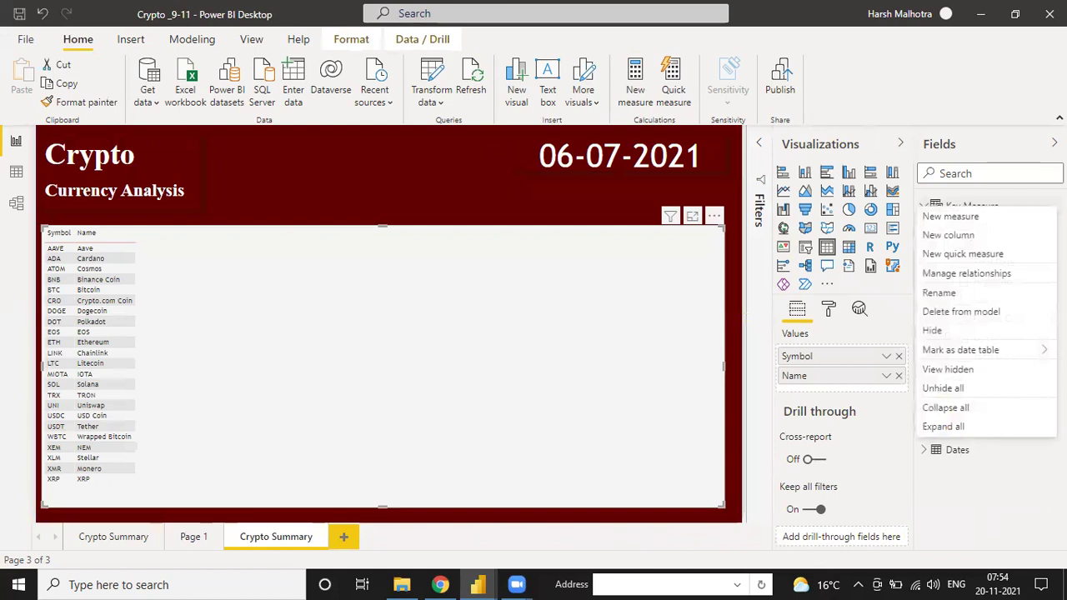
click(1008, 216)
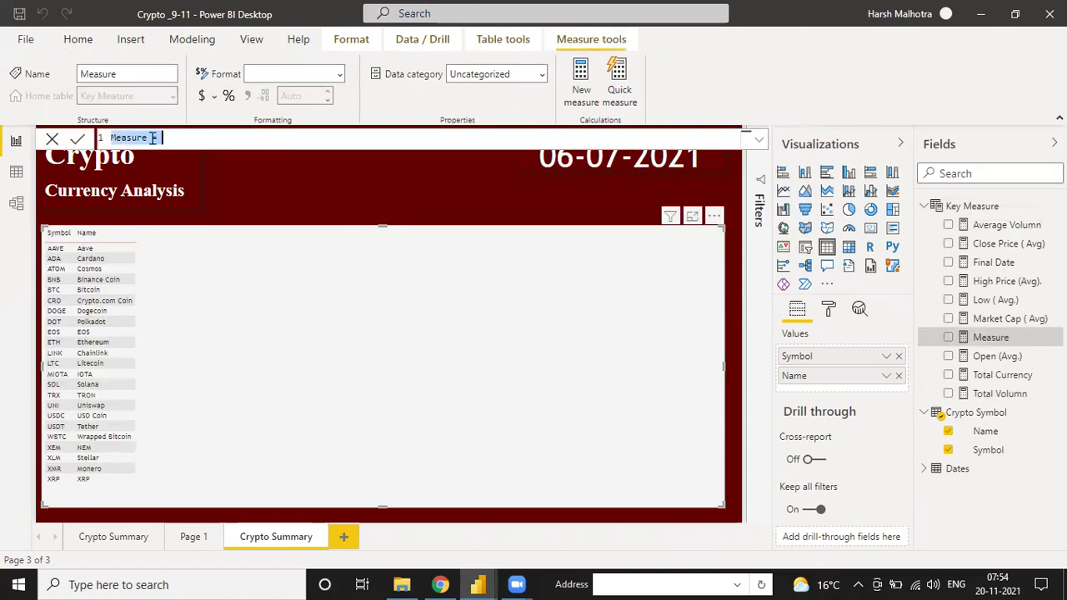
key(BackSpace)
key(BackSpace)
key(BackSpace)
key(BackSpace)
key(BackSpace)
key(BackSpace)
key(BackSpace)
key(BackSpace)
key(BackSpace)
text(Close Price)
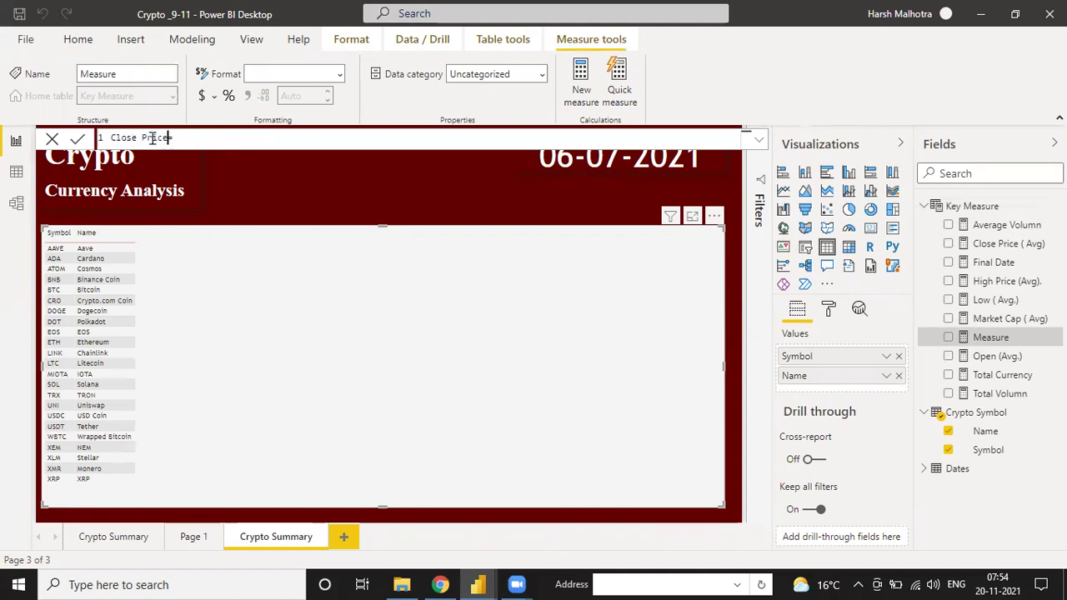
text( ( Final)
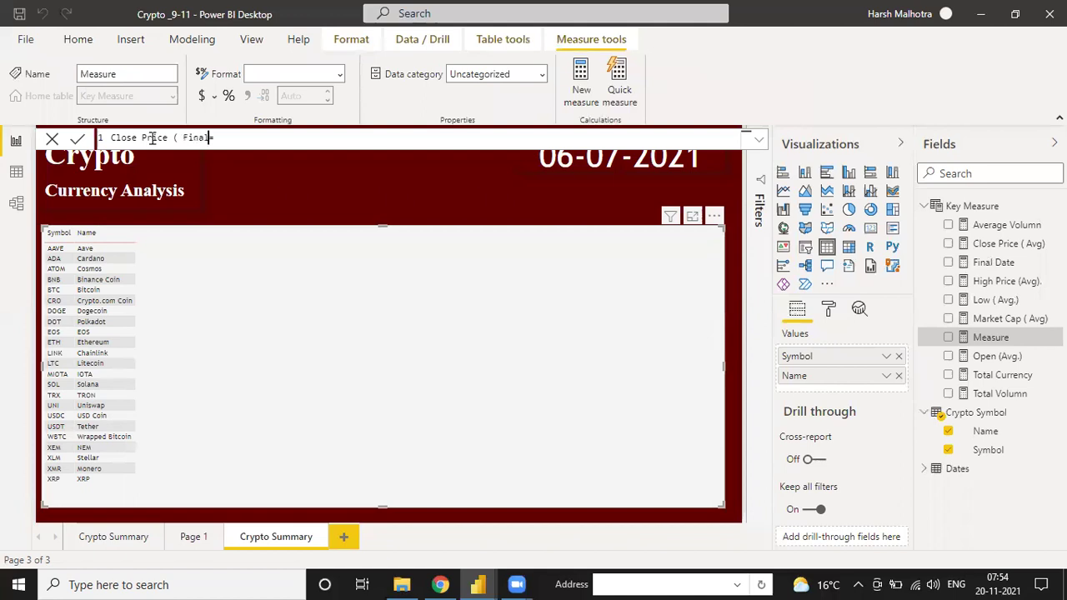
key(BackSpace)
key(BackSpace)
key(BackSpace)
key(BackSpace)
key(BackSpace)
key(BackSpace)
key(BackSpace)
text(Final =)
text(Date)
key(BackSpace)
key(BackSpace)
key(BackSpace)
key(BackSpace)
key(BackSpace)
key(BackSpace)
text())
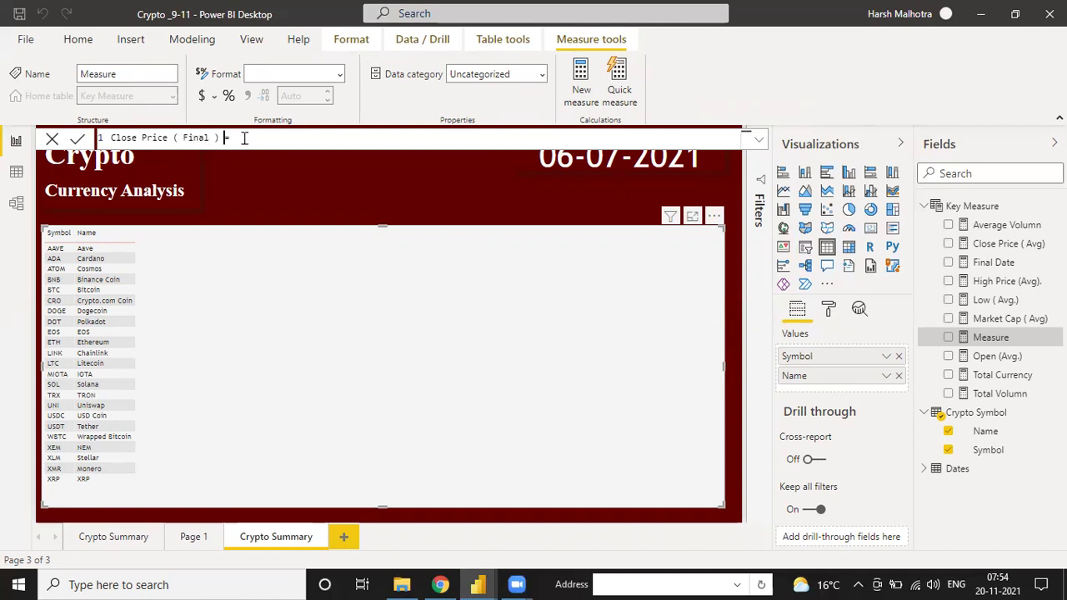
Declare a variable Finaldate equal to the [Final Date] measure, leaving a blank line under the measure name.
click(244, 138)
key(shift+Return)
key(shift+Return)
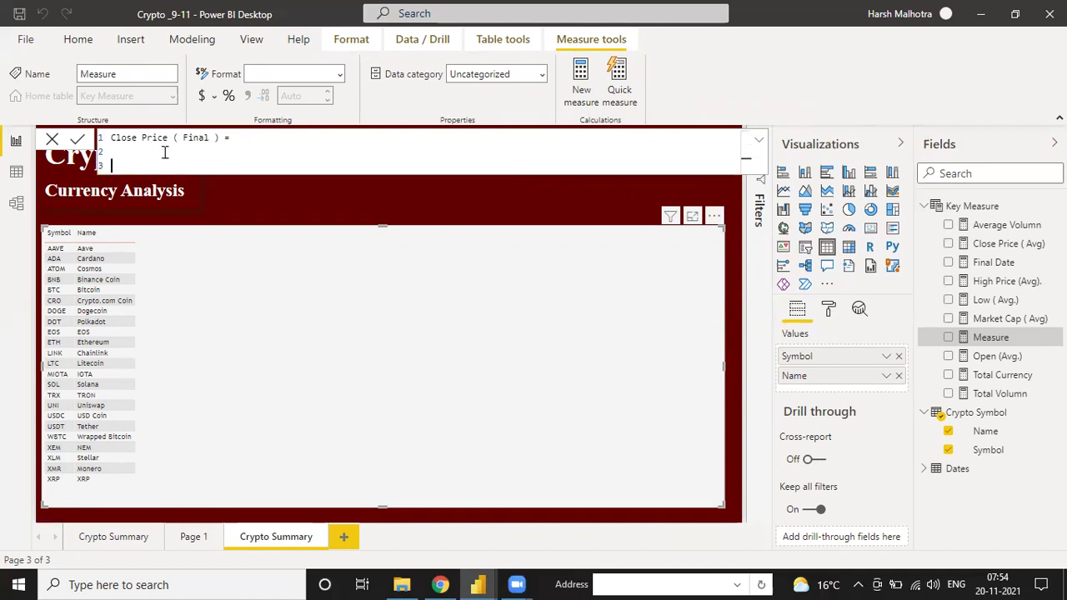
text(var )
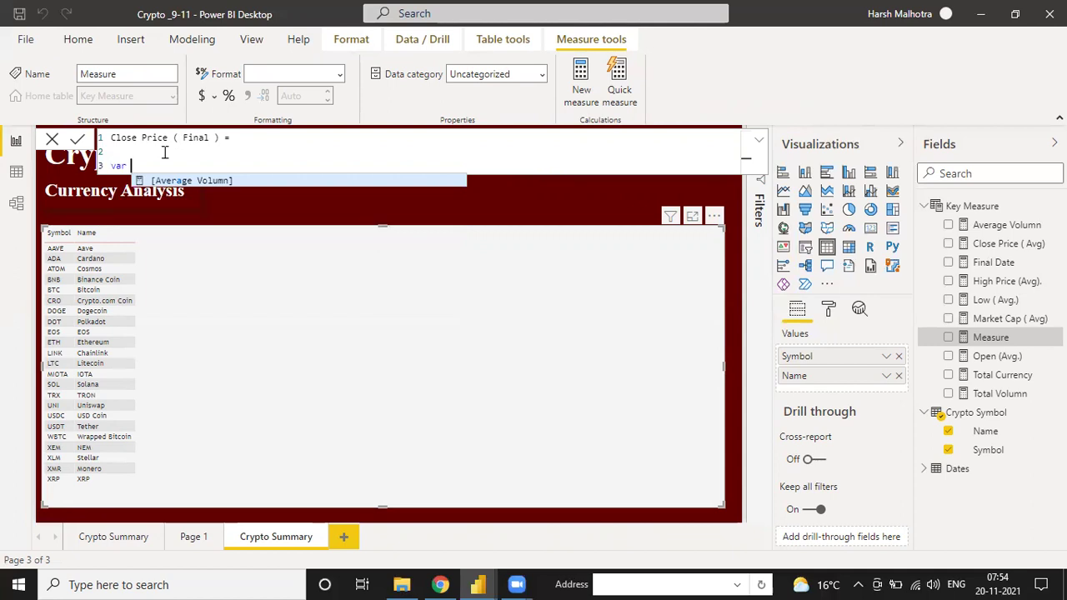
text(Fina)
key(BackSpace)
key(BackSpace)
text(inaldate)
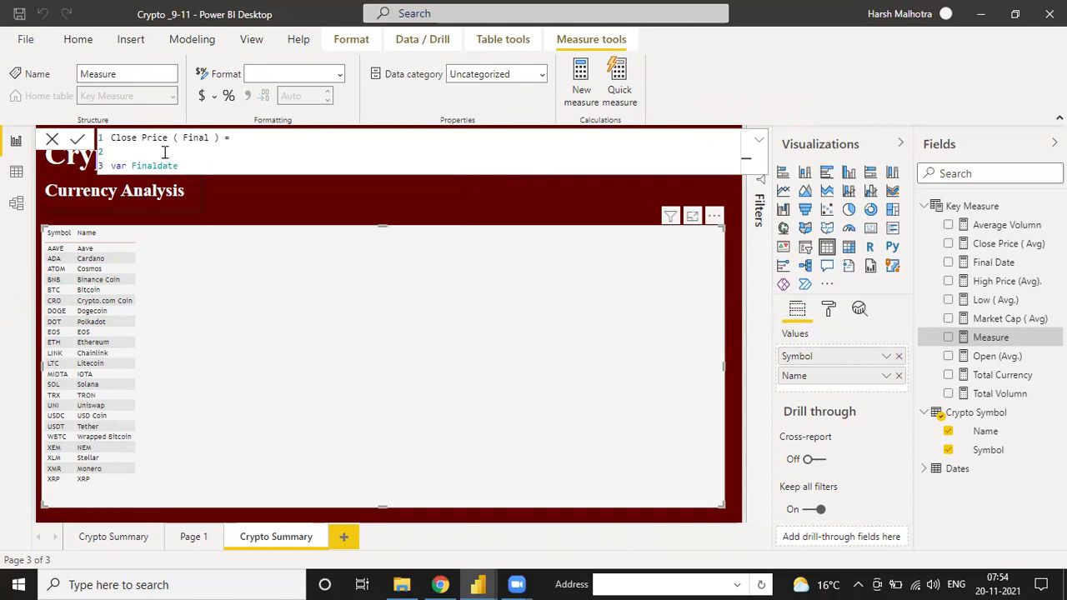
text(=[Fina)
key(Down)
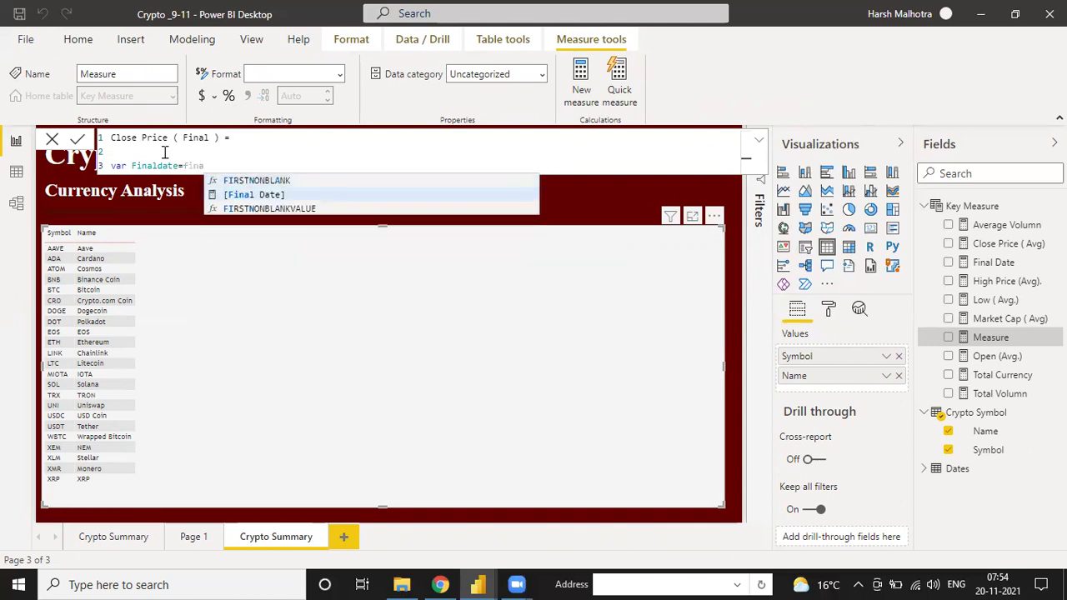
key(Tab)
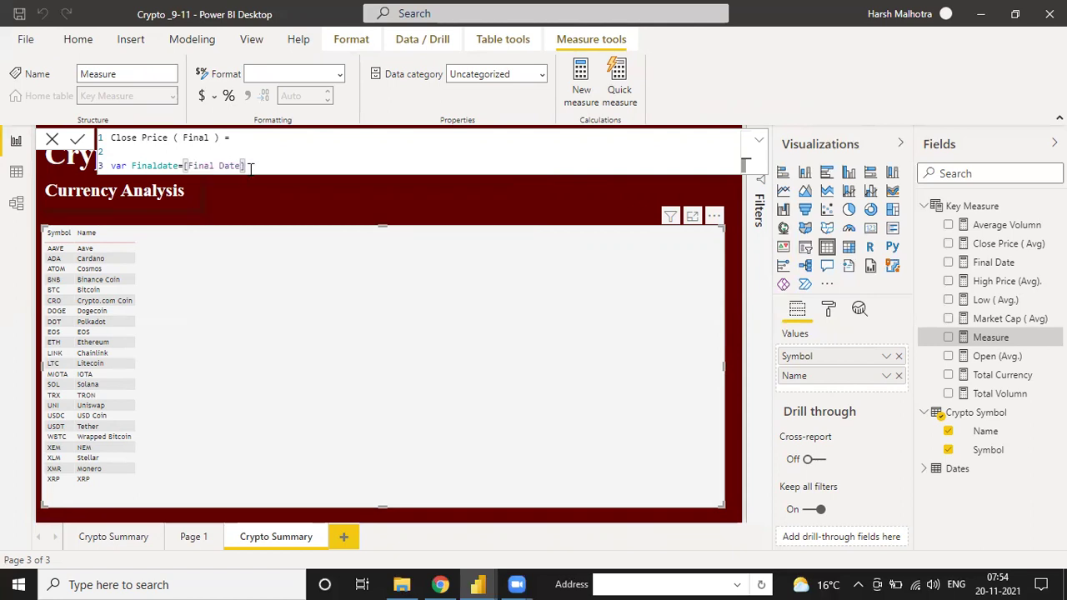
Add a return line followed by a CALCULATE function with [Close Price ( Avg)] as its expression.
key(shift+Return)
text(ret)
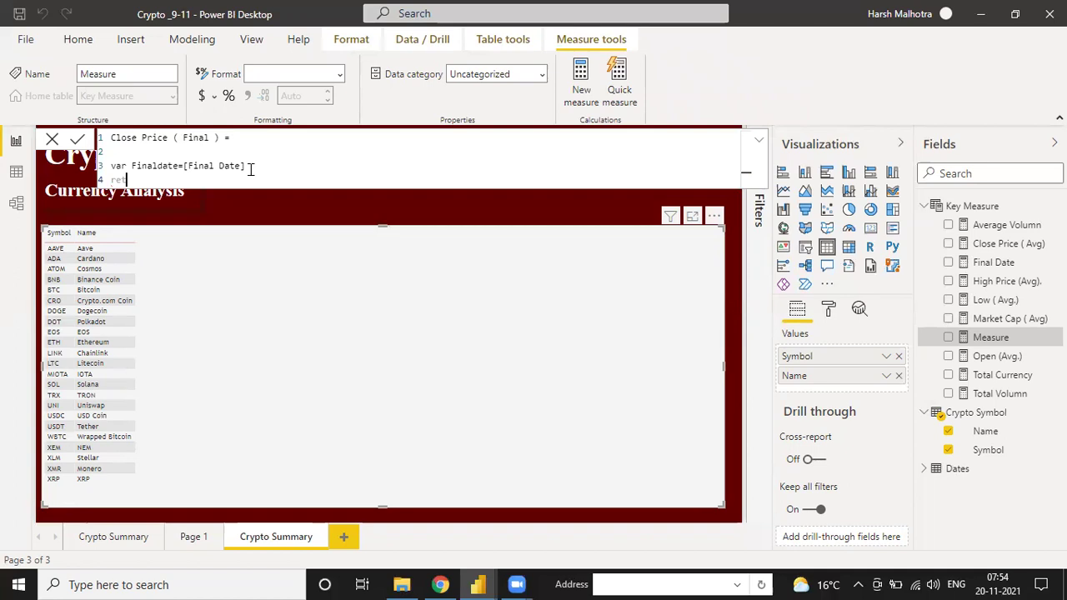
text(urn)
key(shift+Return)
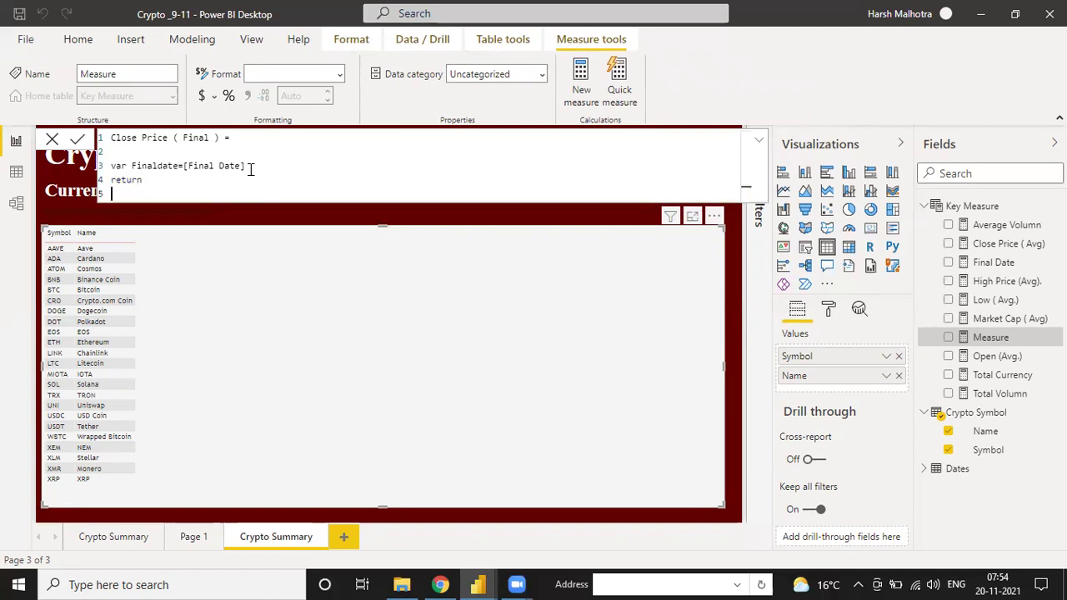
text(cal)
key(Tab)
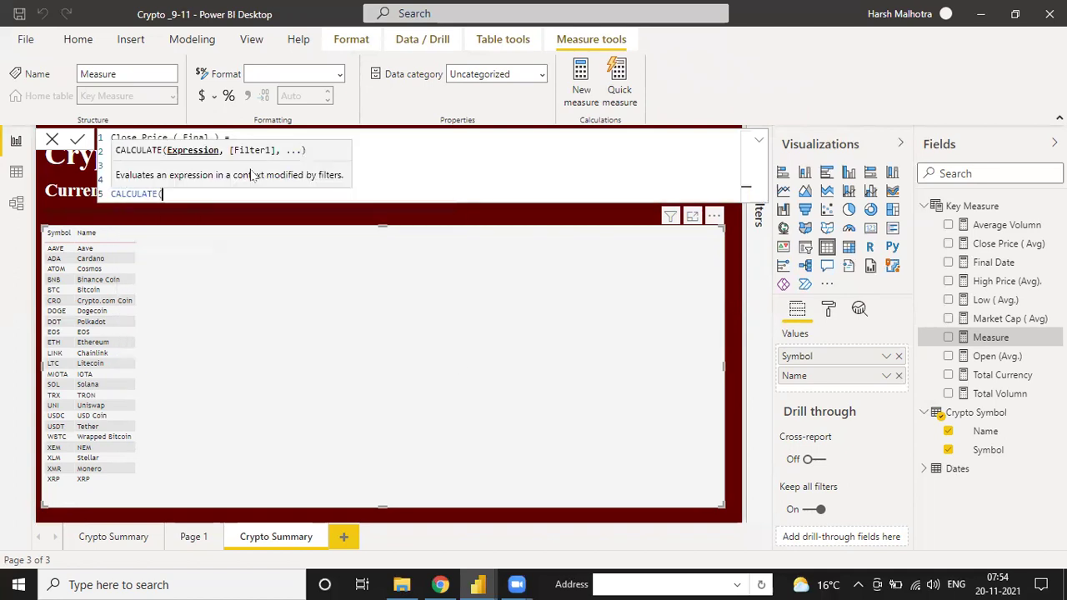
text(close)
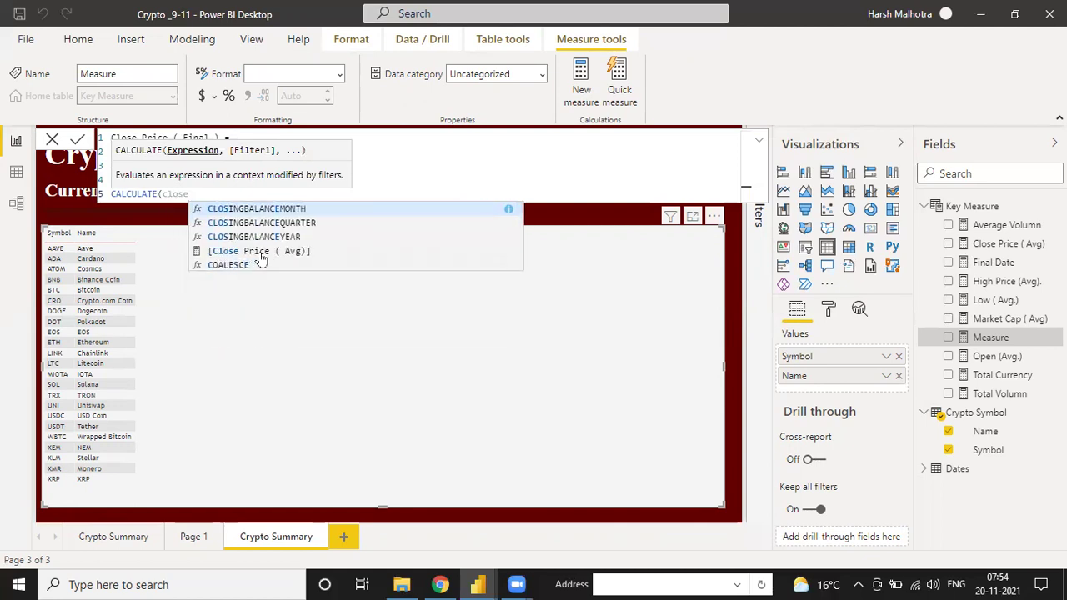
key(Down)
key(Down)
key(Down)
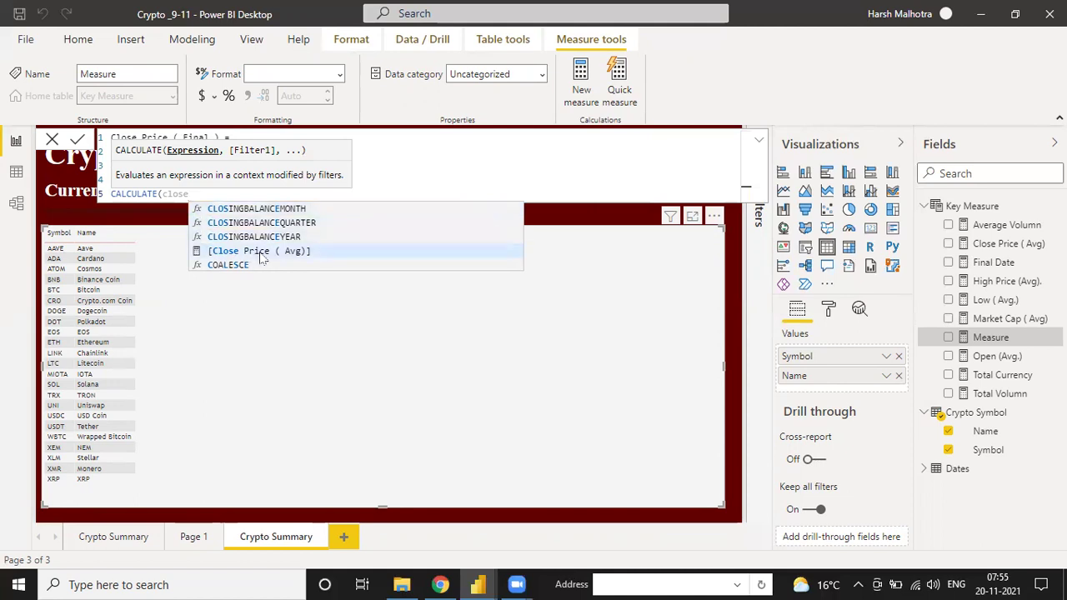
key(Tab)
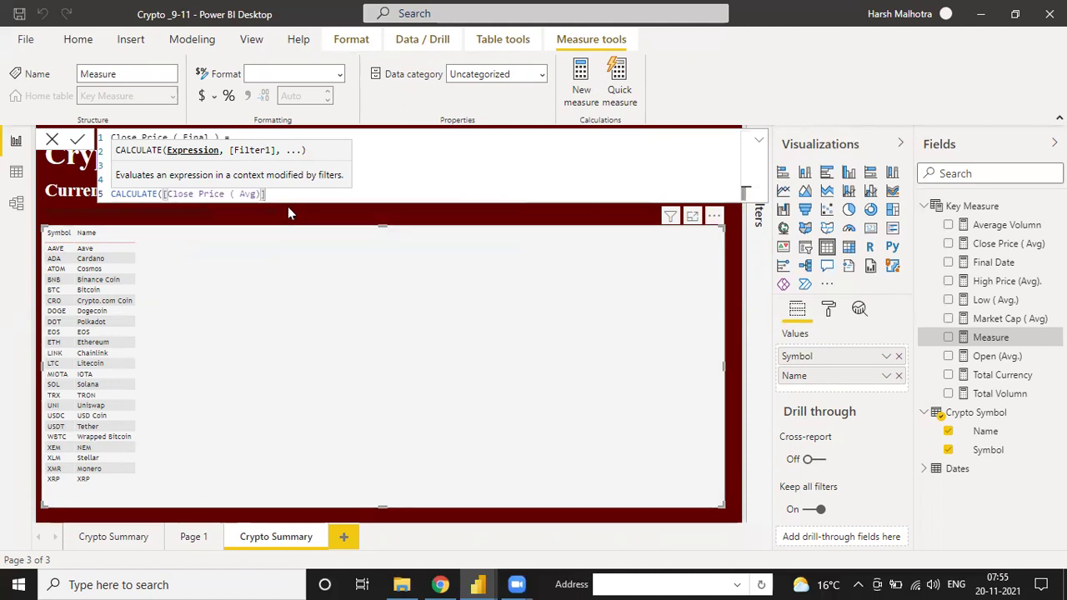
Start a FILTER function as the first filter argument of CALCULATE.
text(,)
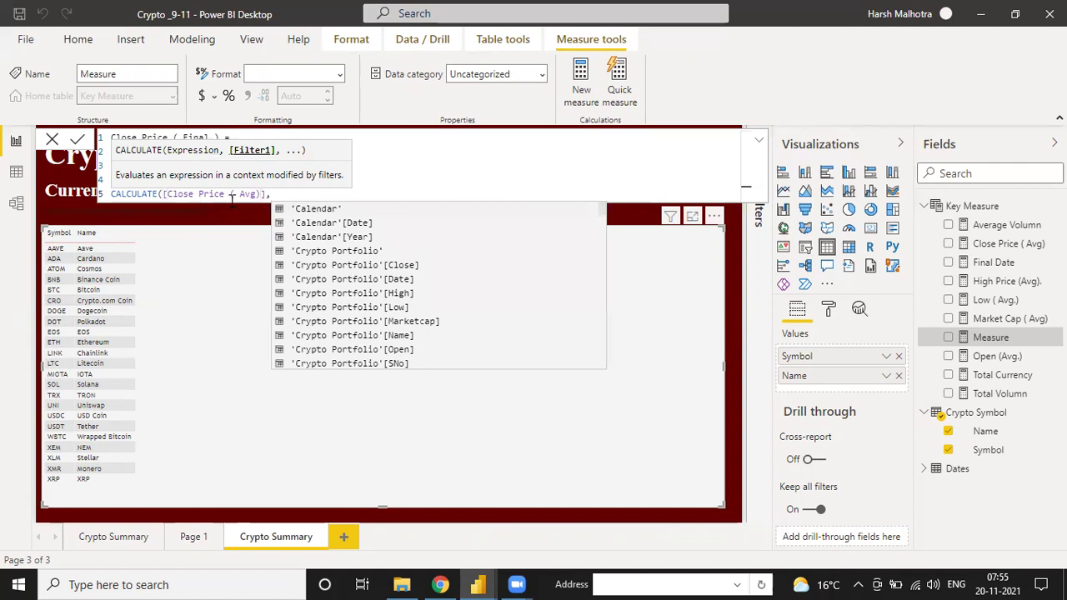
text(filter)
key(BackSpace)
key(BackSpace)
key(BackSpace)
text(lter)
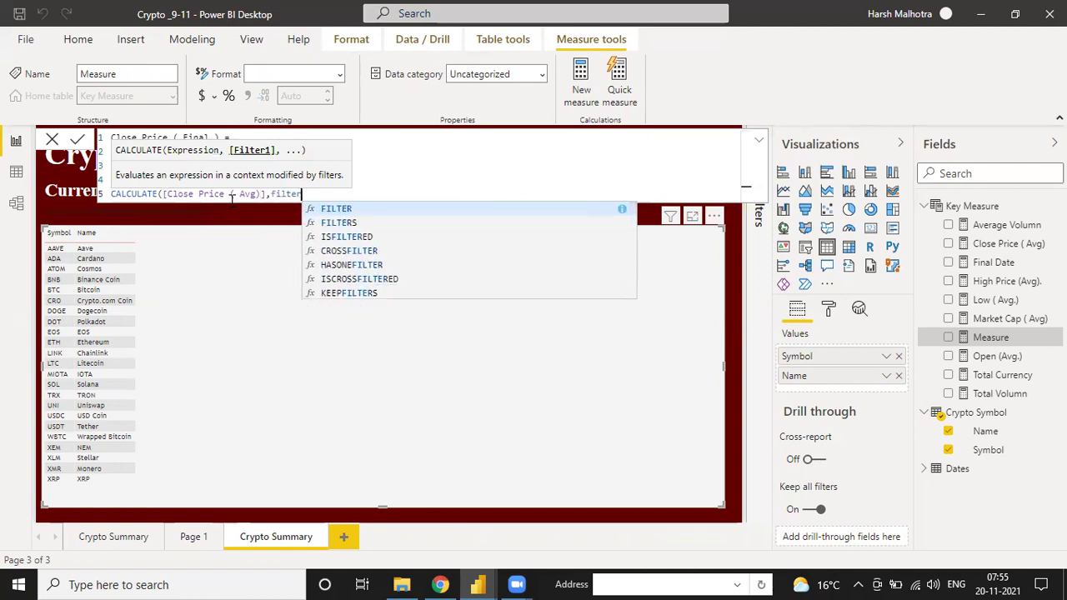
key(Tab)
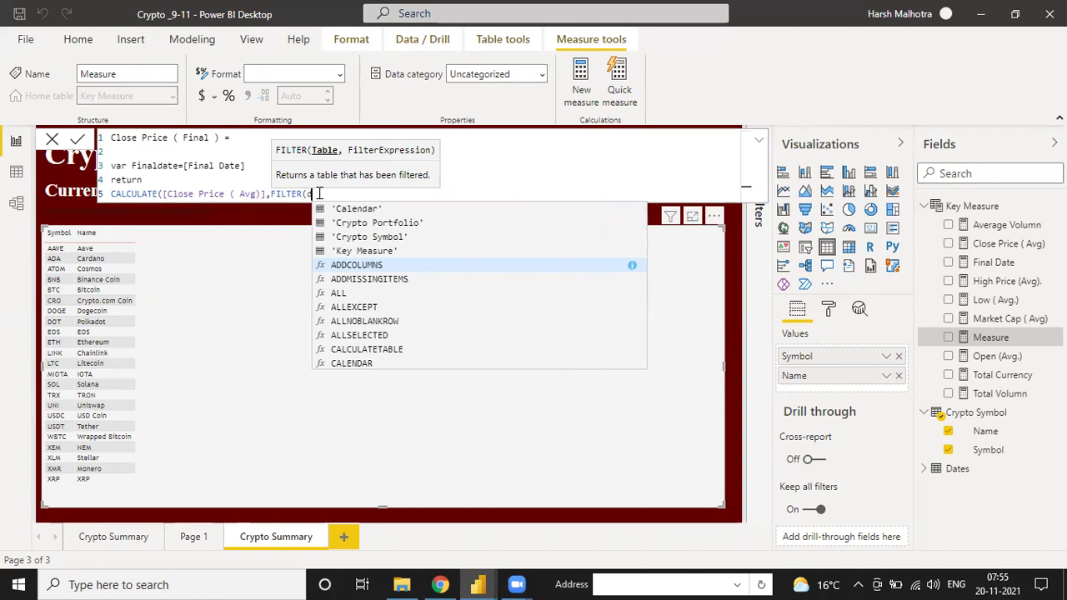
Try to pick the Dates table from the suggestions as FILTER's table argument, and clear the entry.
text(dates)
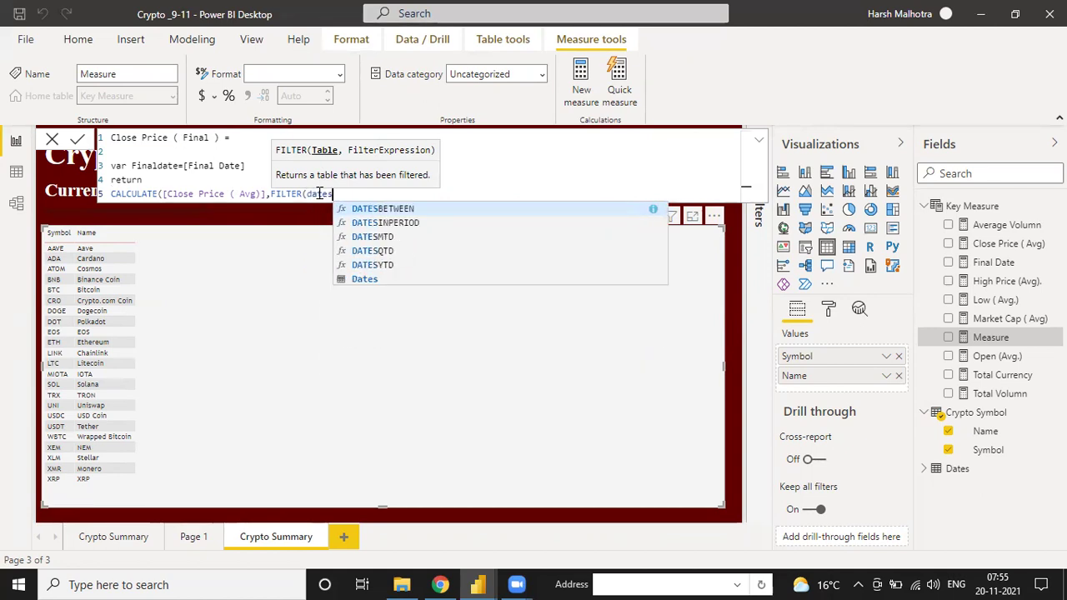
key(Down)
key(Down)
key(Down)
key(Down)
key(Down)
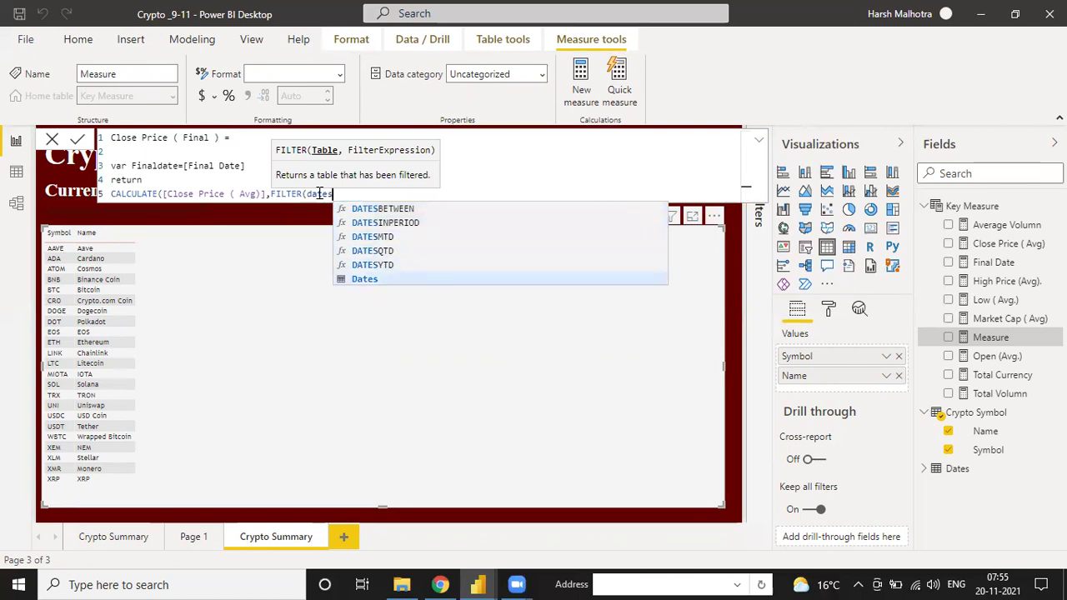
key(Tab)
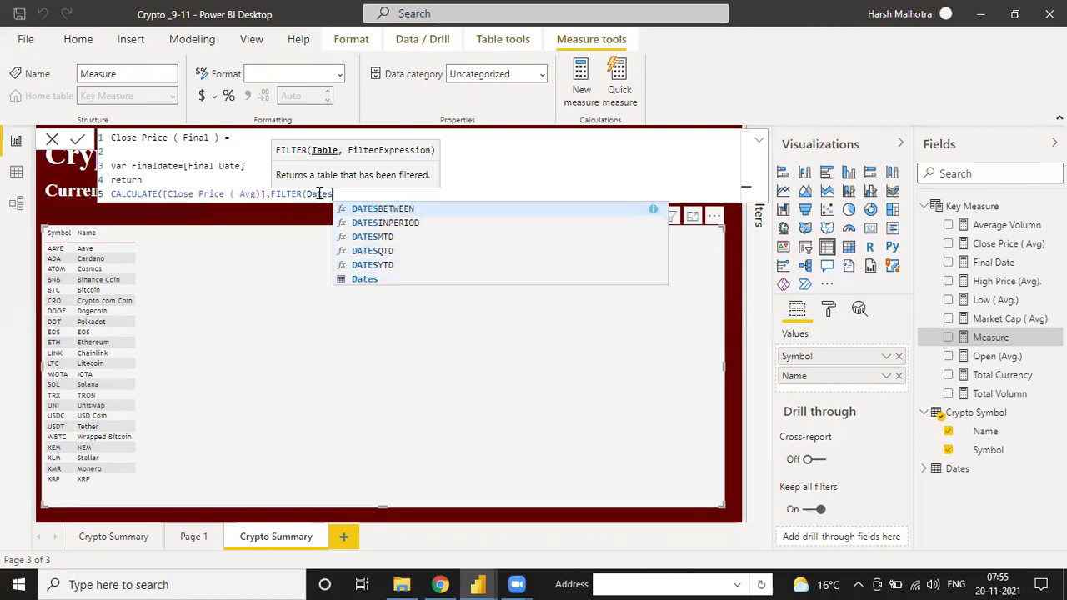
key(Tab)
key(BackSpace)
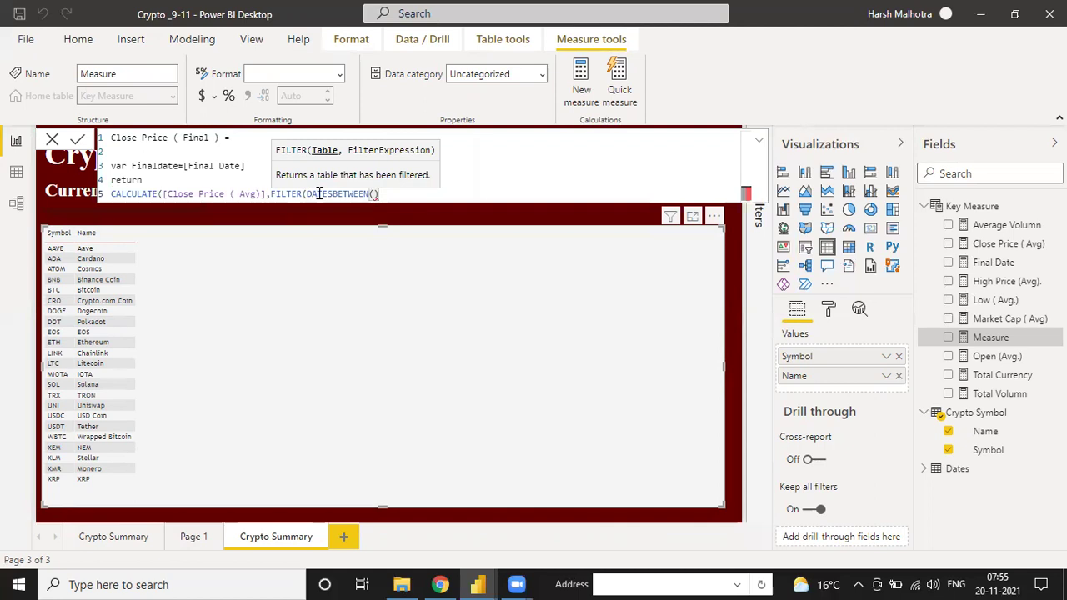
key(BackSpace)
key(BackSpace)
key(BackSpace)
key(BackSpace)
key(BackSpace)
key(BackSpace)
key(BackSpace)
key(BackSpace)
key(BackSpace)
key(BackSpace)
key(BackSpace)
key(BackSpace)
Re-enter Dates as FILTER's table argument with a closing parenthesis, and erase it back to the opening parenthesis.
text(date)
key(Down)
key(Down)
key(Down)
key(Down)
key(Down)
key(Down)
key(Down)
key(Down)
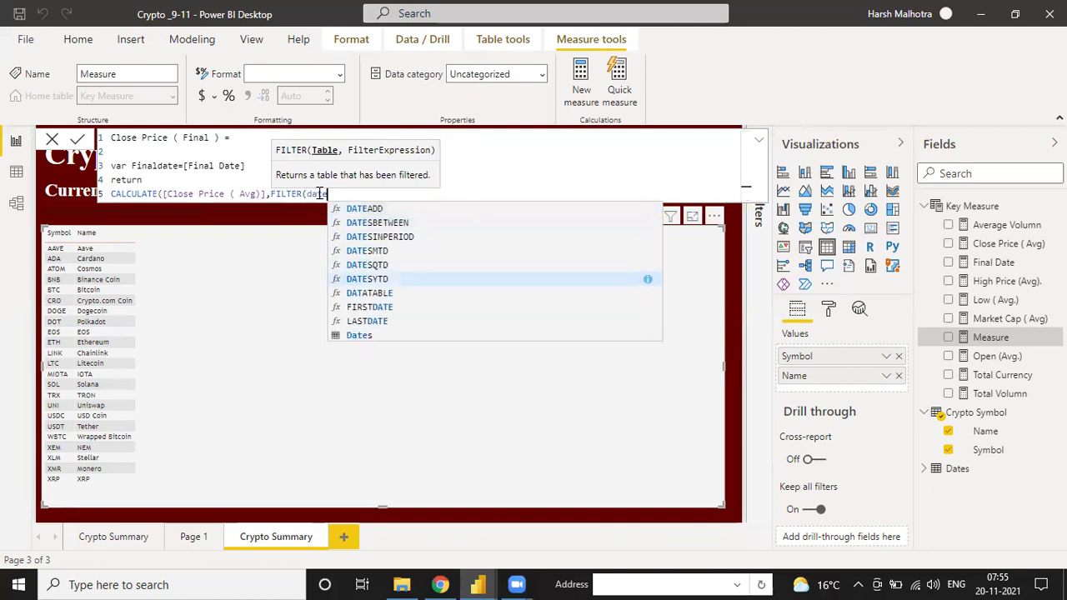
key(Down)
text(s)
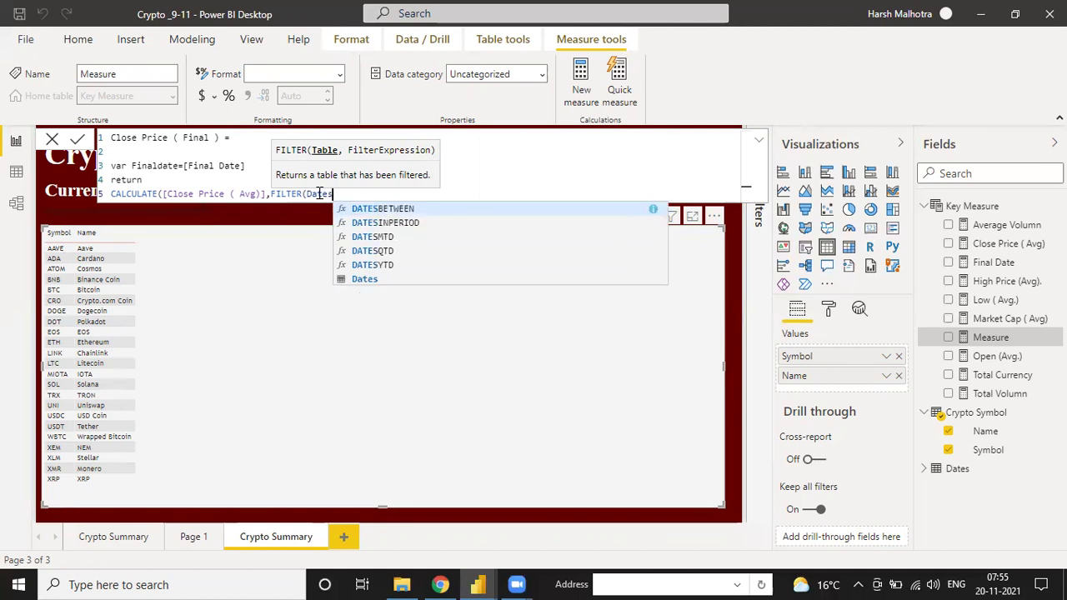
text())
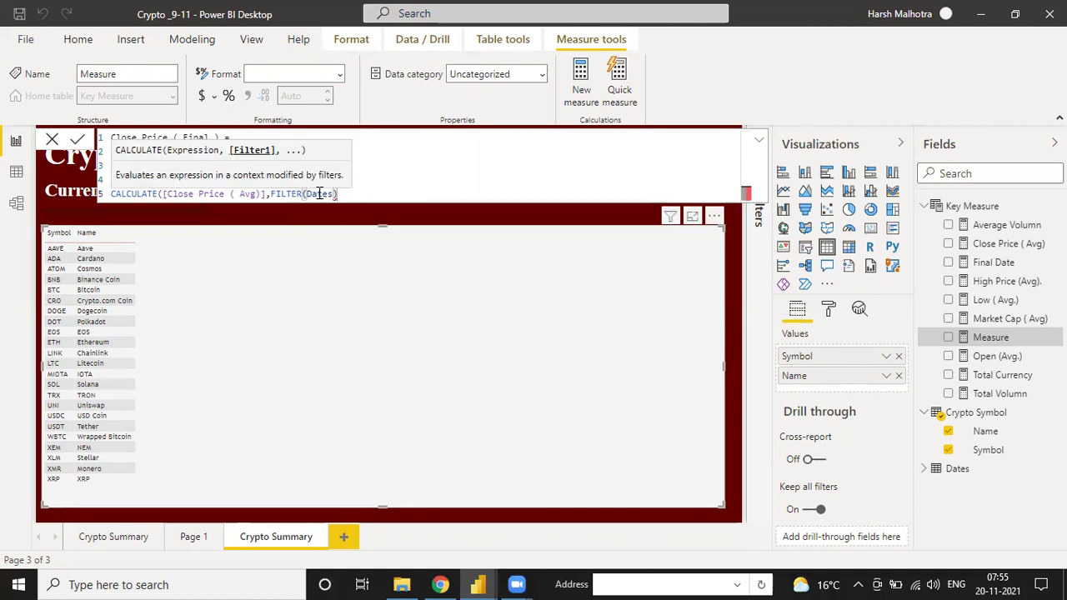
key(BackSpace)
key(BackSpace)
key(BackSpace)
key(BackSpace)
key(BackSpace)
key(BackSpace)
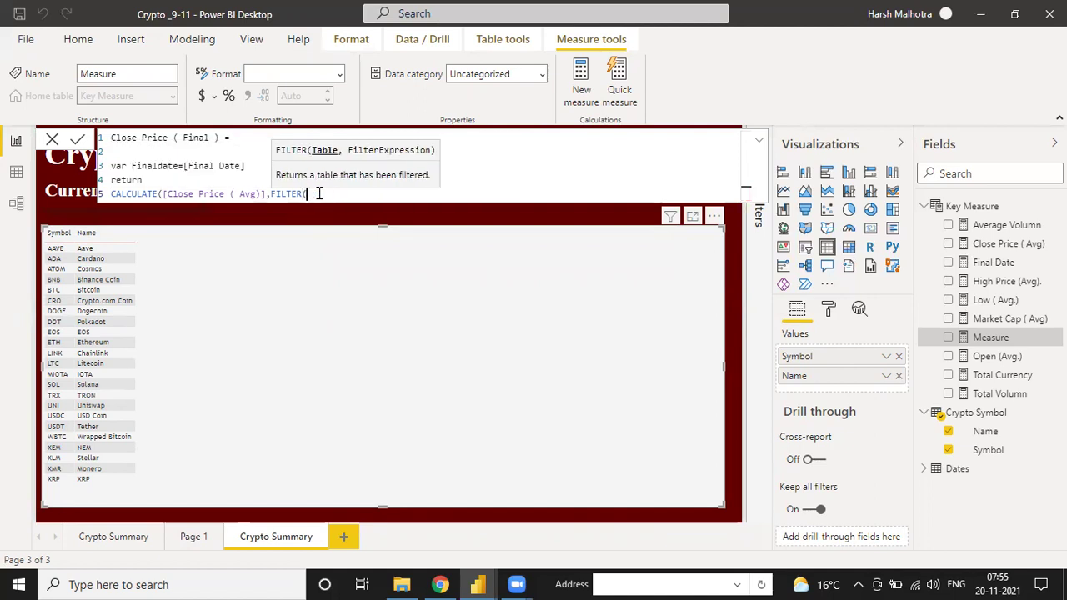
Try the quoted table name 'Dates' inside FILTER with a following comma, and remove it again.
text('Dates'))
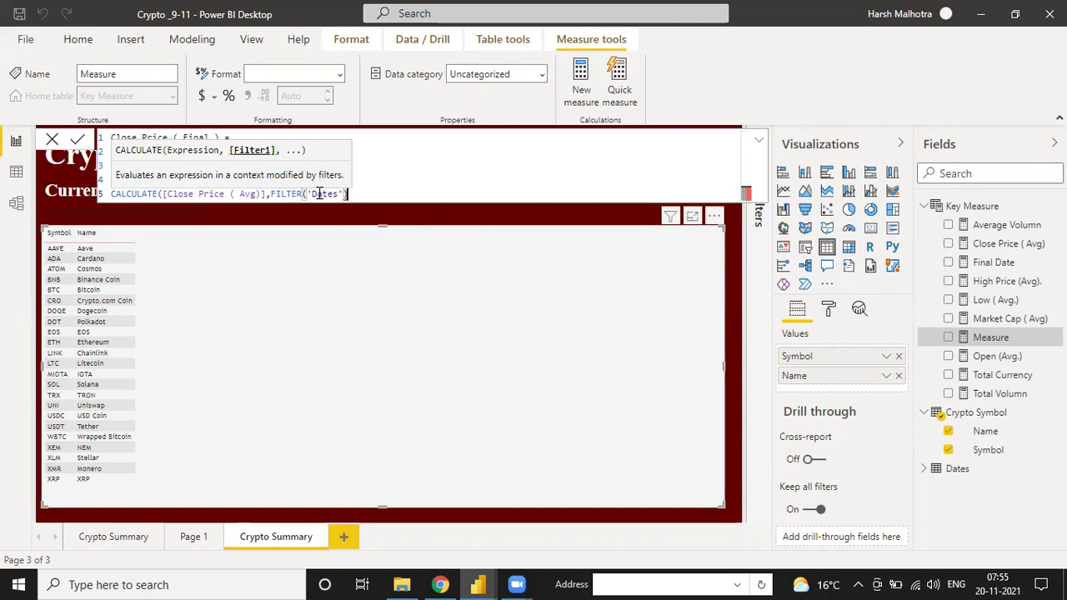
text(,)
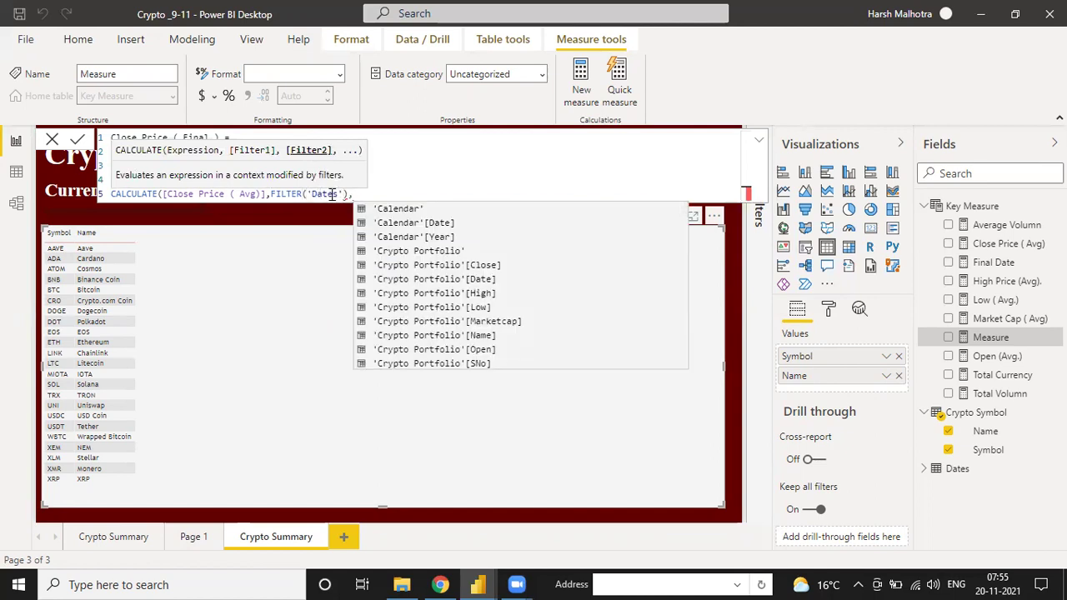
key(BackSpace)
key(BackSpace)
key(BackSpace)
key(BackSpace)
key(BackSpace)
key(BackSpace)
key(BackSpace)
key(BackSpace)
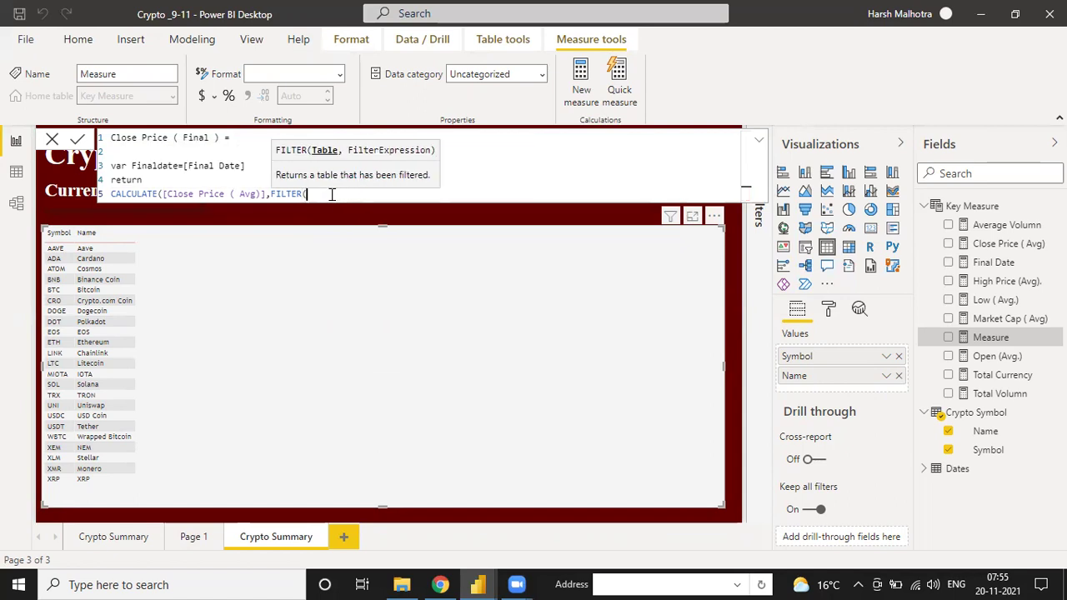
Enter ALL(Dates) as FILTER's table argument, followed by a comma for the filter expression.
text(ALL()
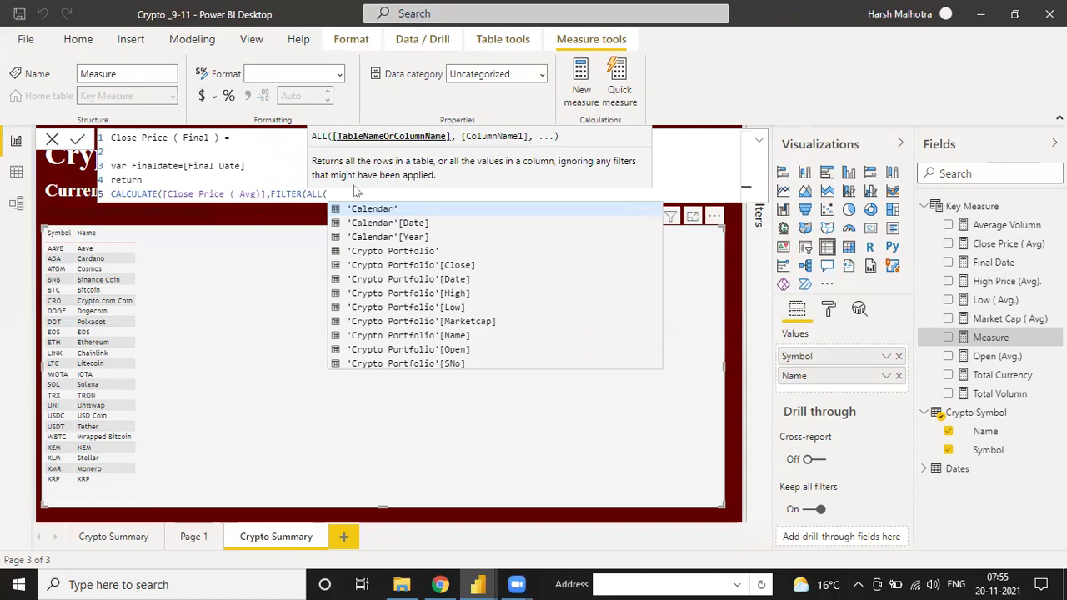
text(date)
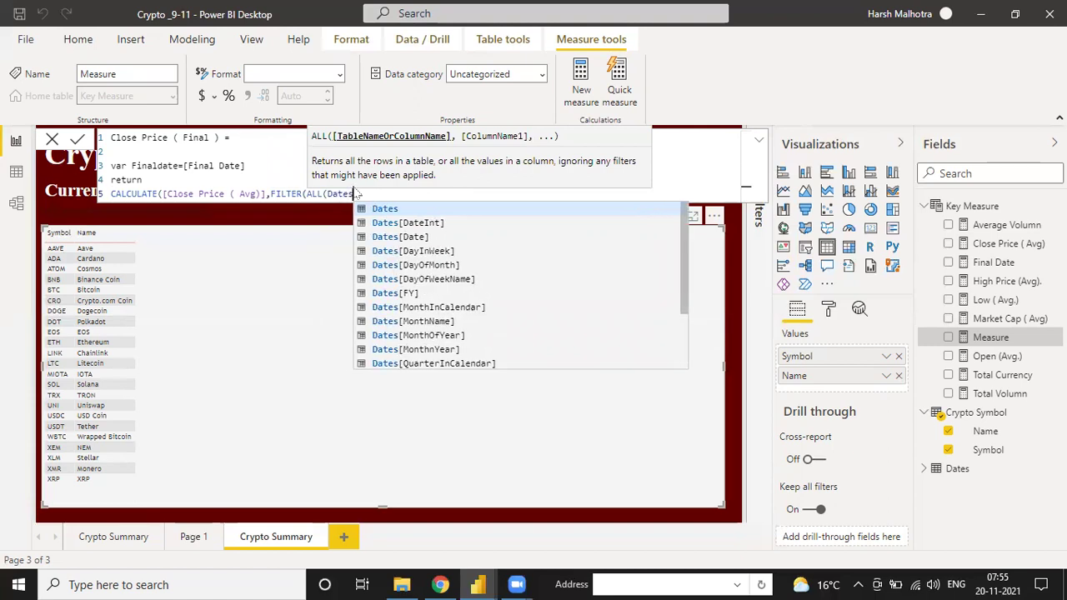
key(Tab)
text(),)
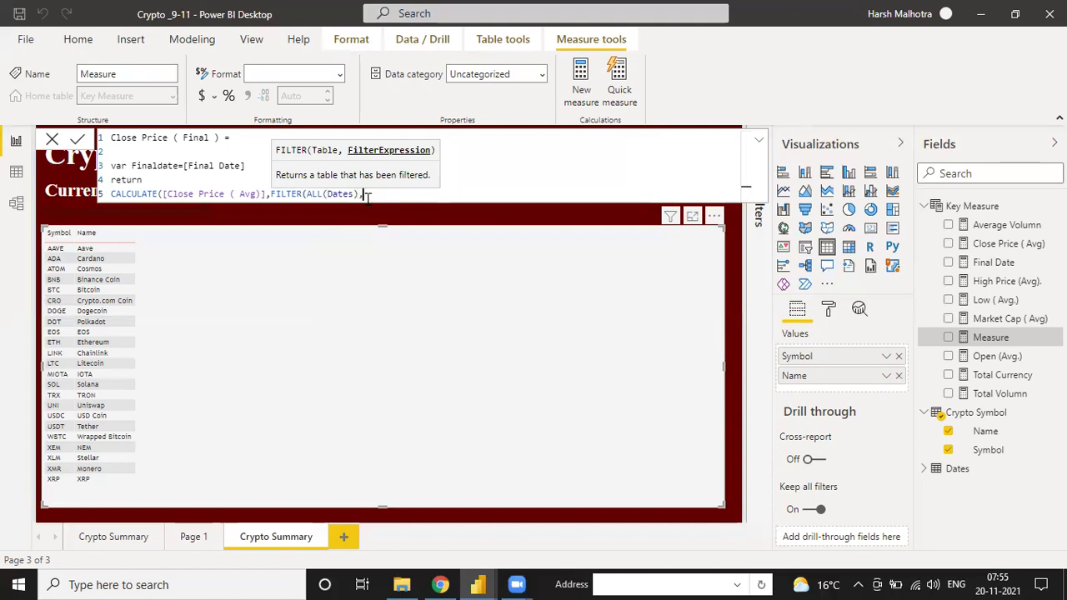
Set FILTER's condition to 'Dates'[Date]=Finaldate, close both FILTER and CALCULATE, and commit the Close Price ( Final ) measure.
text('date)
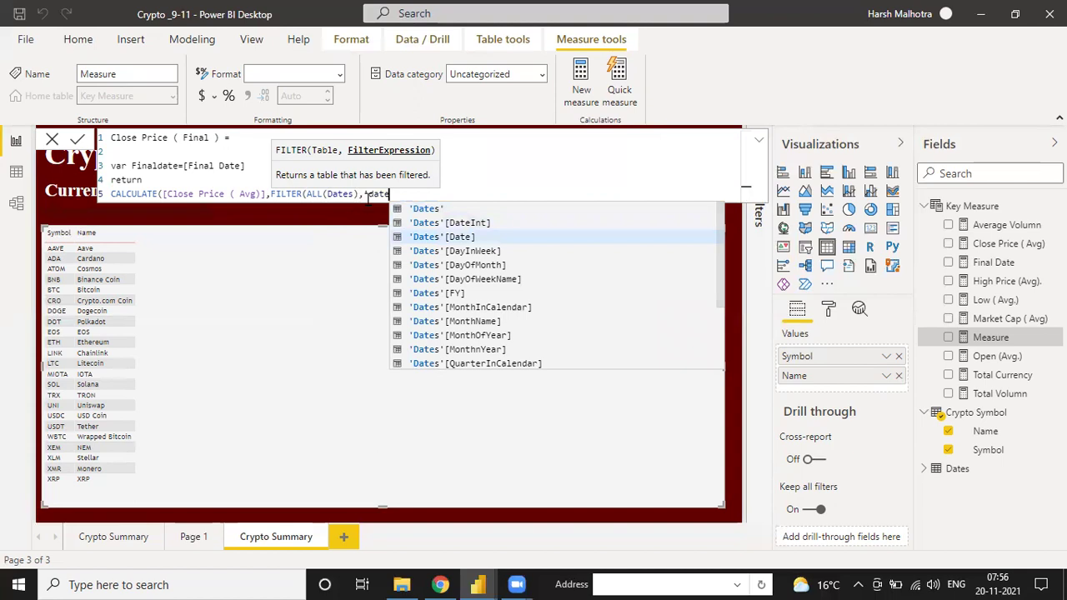
key(Tab)
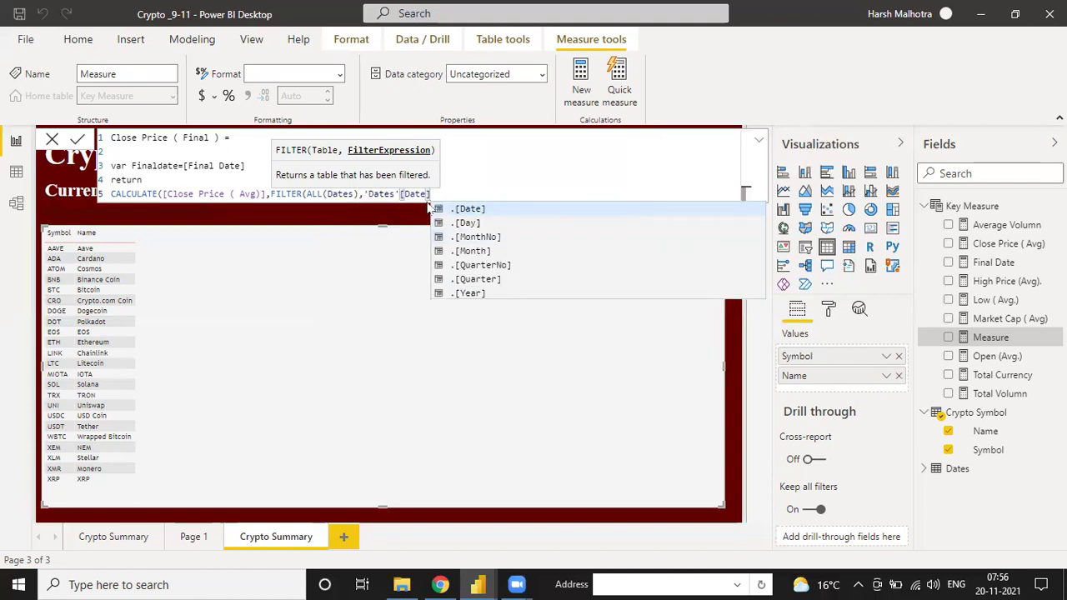
text(=)
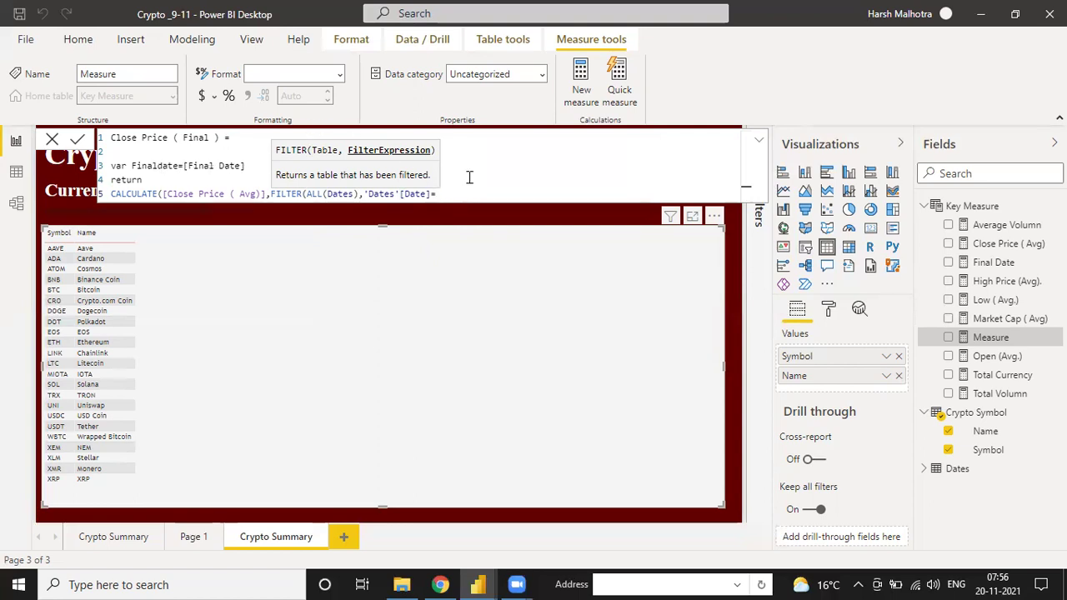
text(fin)
key(Down)
key(Down)
key(Down)
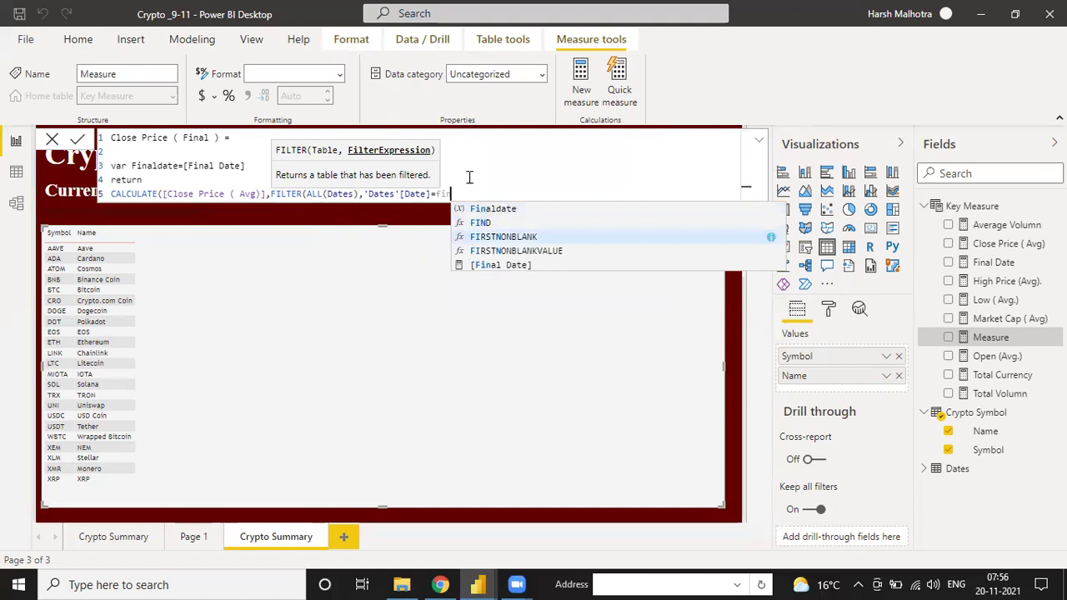
key(Up)
key(Up)
key(Up)
key(Up)
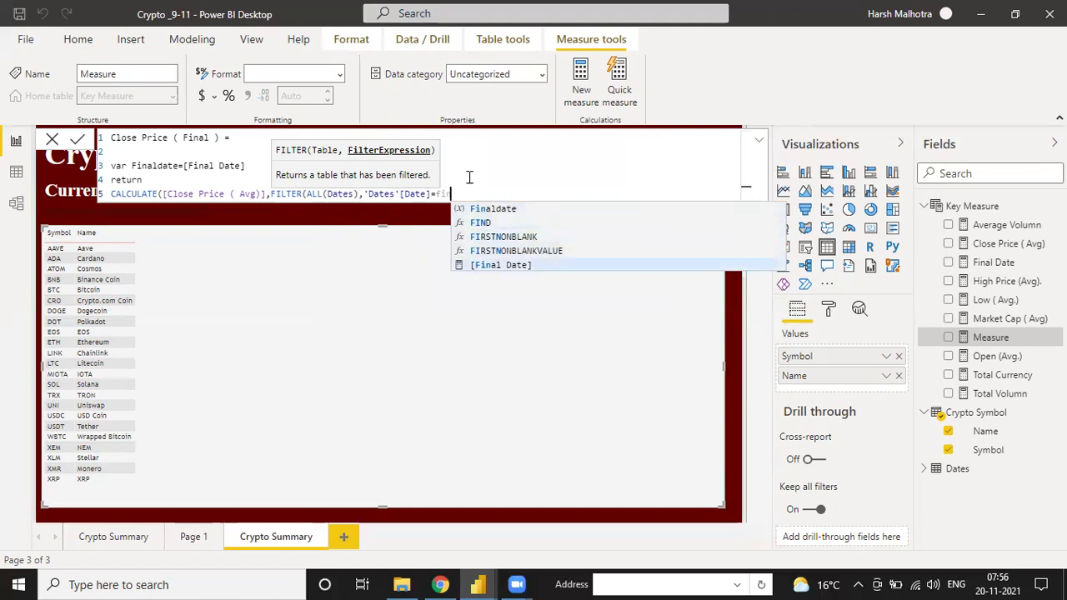
key(Down)
key(Up)
key(Up)
key(Up)
key(Up)
key(Up)
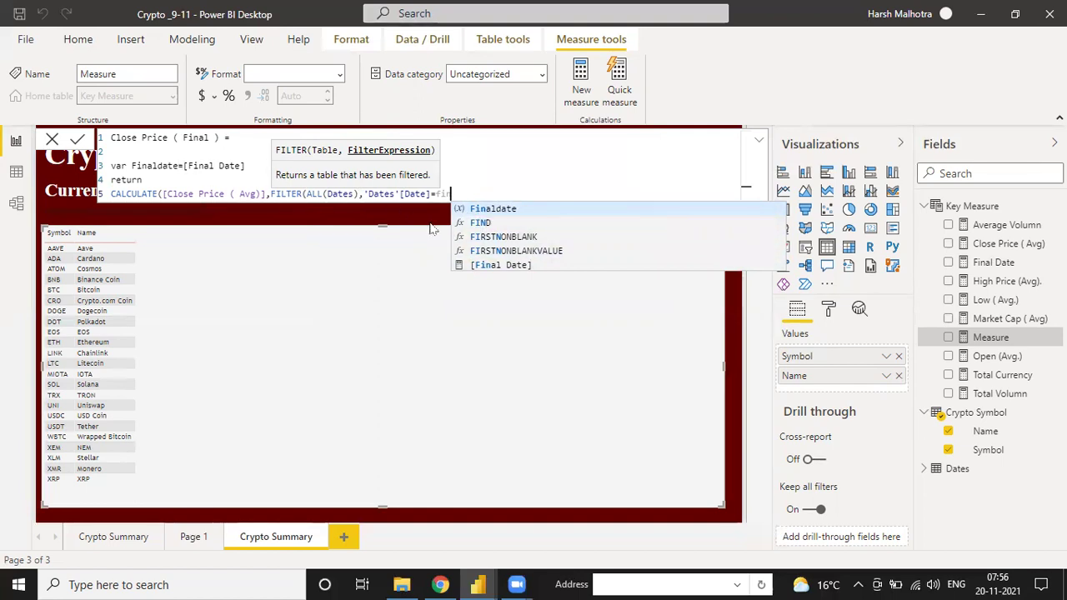
key(Tab)
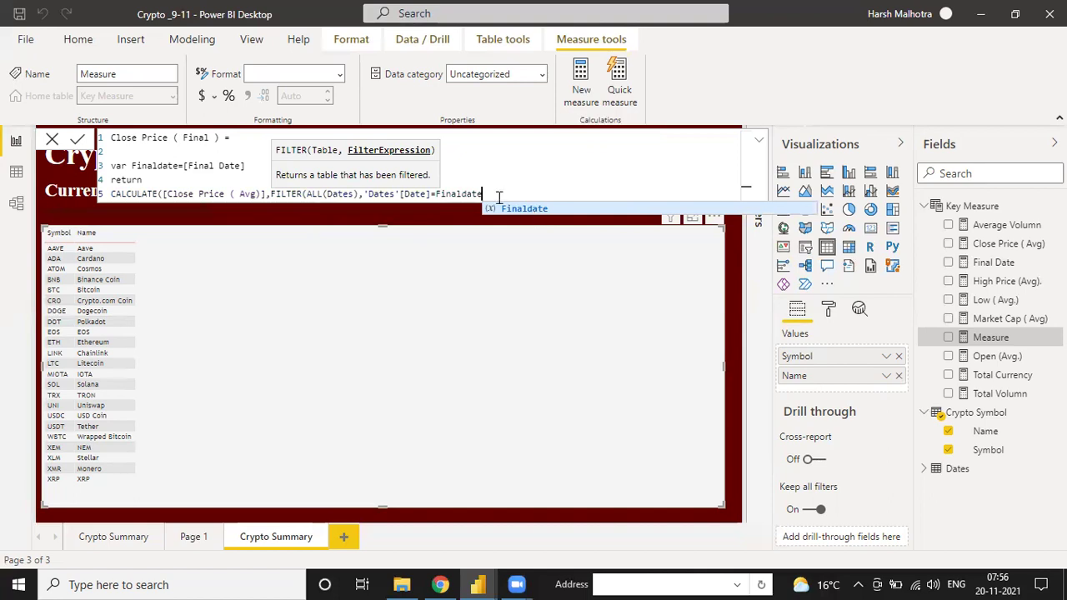
text()))
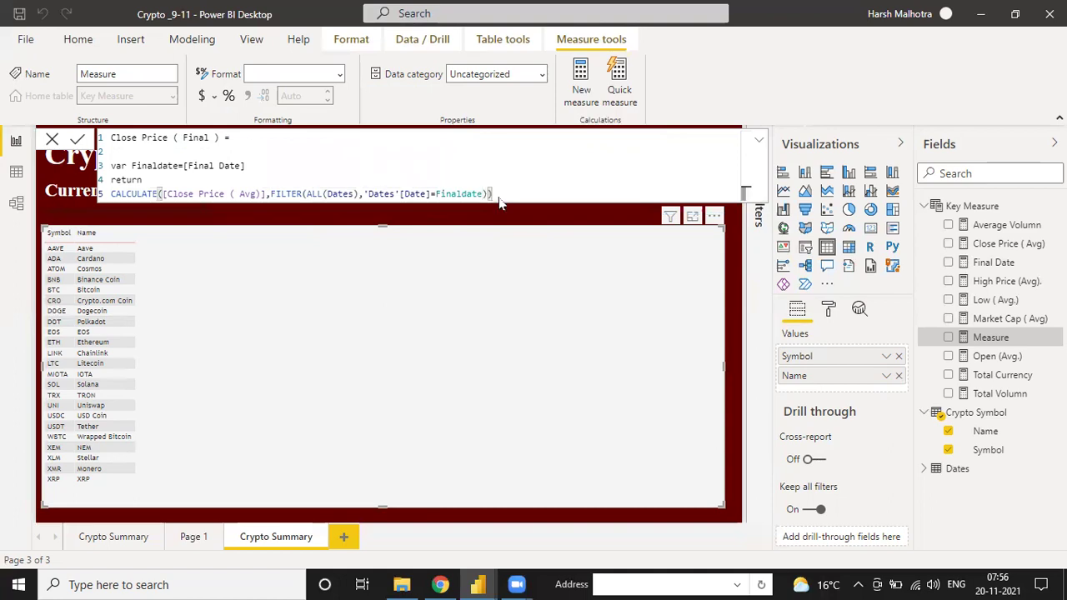
key(Return)
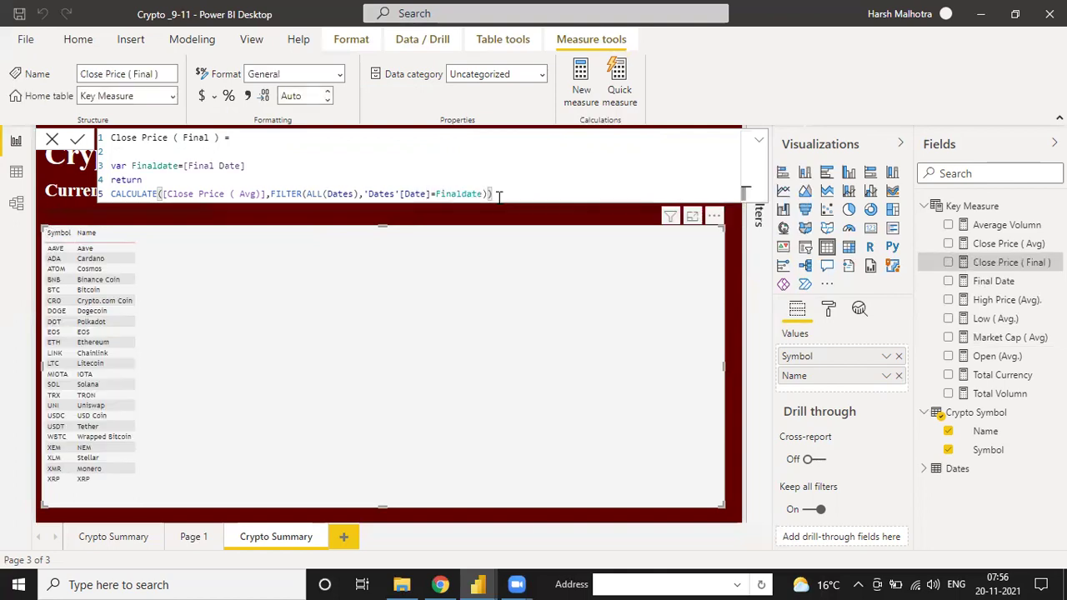
Add the Close Price ( Final ) measure to the currency table and sort the table by it in descending order.
click(498, 221)
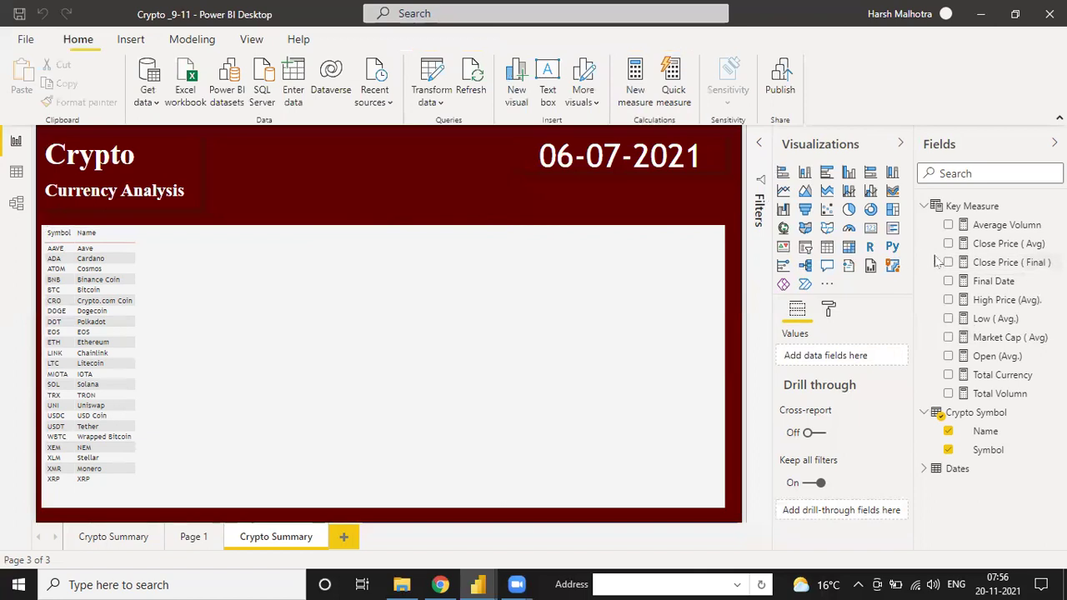
drag(1011, 262, 474, 303)
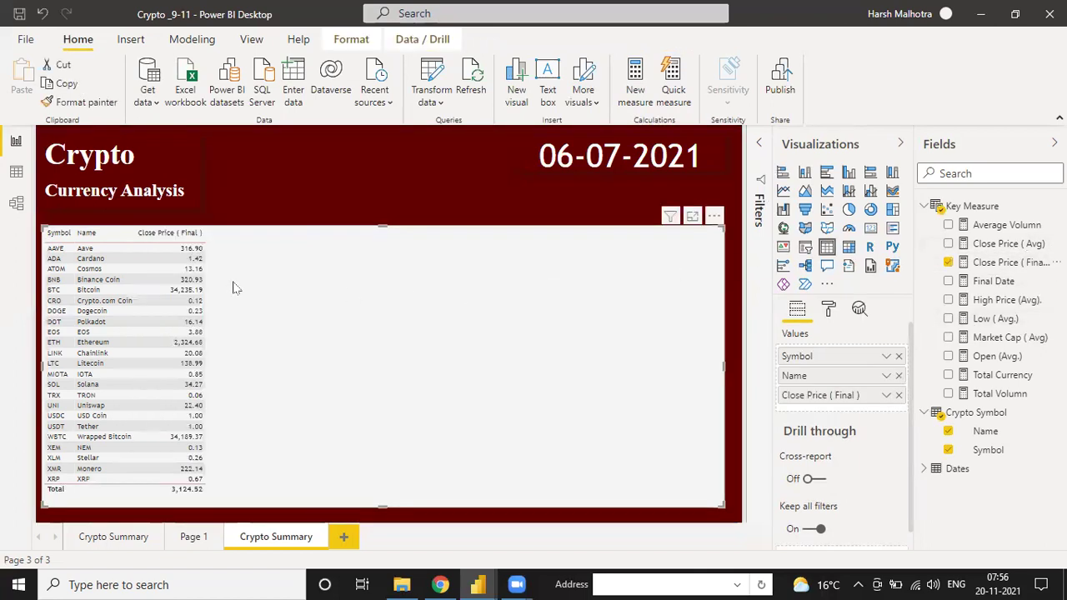
click(141, 236)
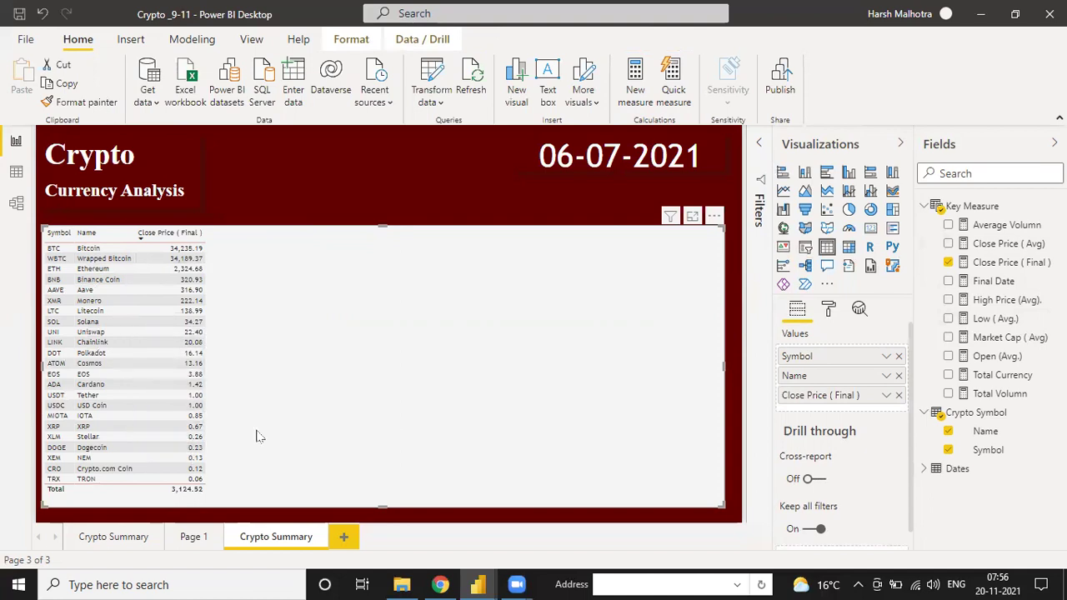
Switch to the Power BI-AA report to compare its Close Price (Final) column, and return to the Crypto _9-11 report.
key(alt+Tab)
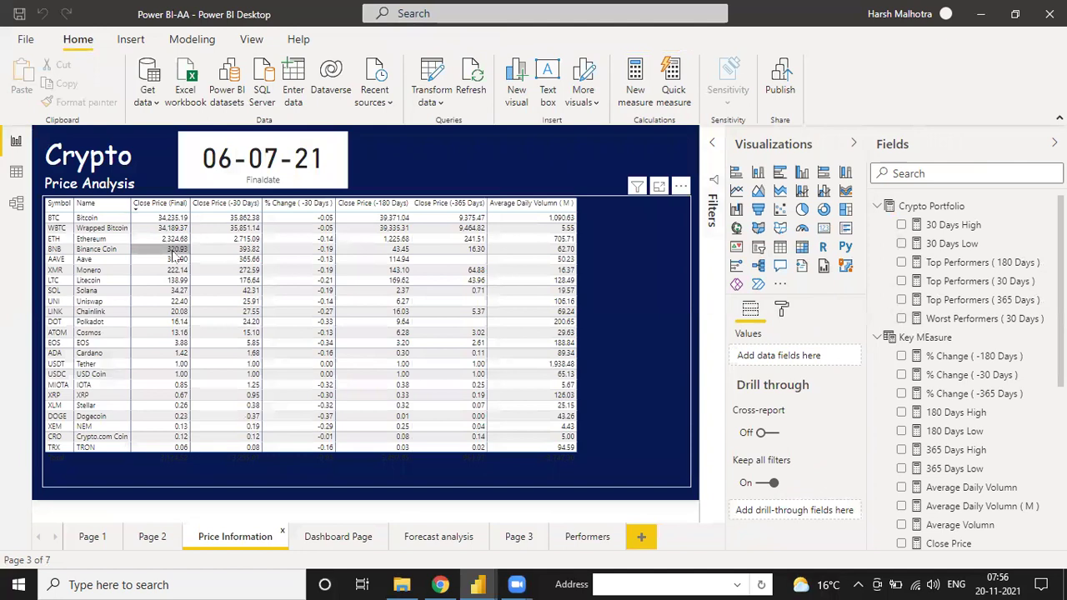
key(alt+Tab)
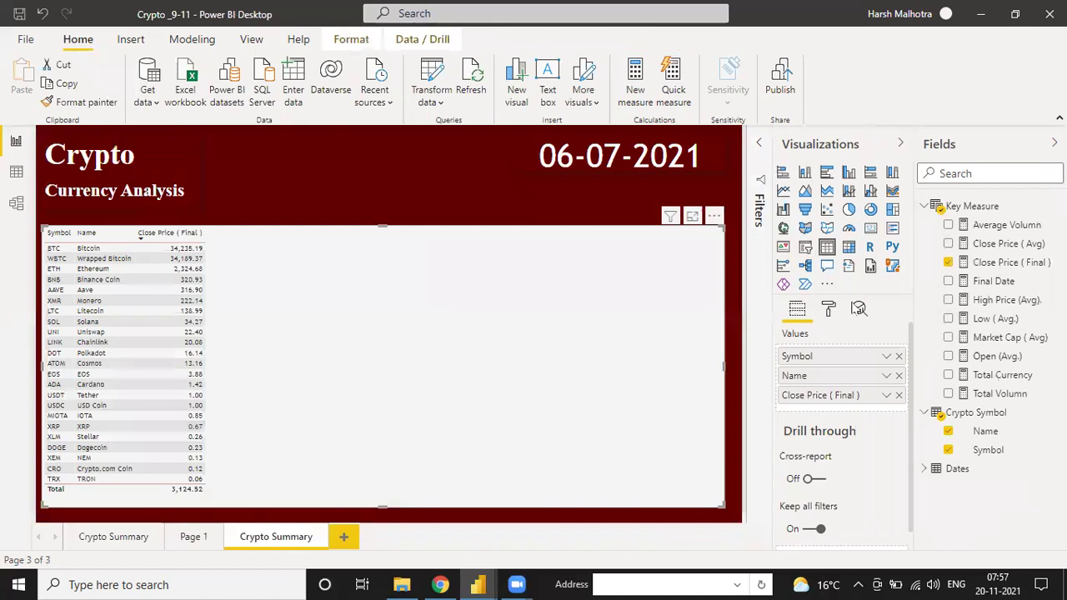
Add the comment //Below is the final date of the date of Date Table above the Finaldate variable in the Close Price ( Final ) formula.
click(1008, 263)
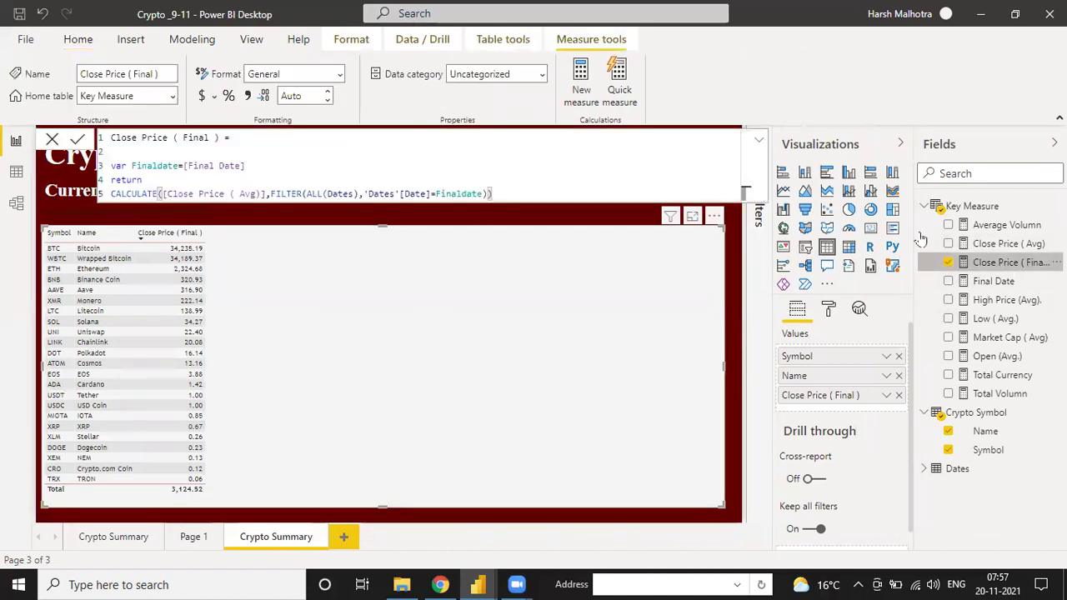
click(209, 165)
click(193, 150)
text(//)
key(BackSpace)
key(BackSpace)
text(//)
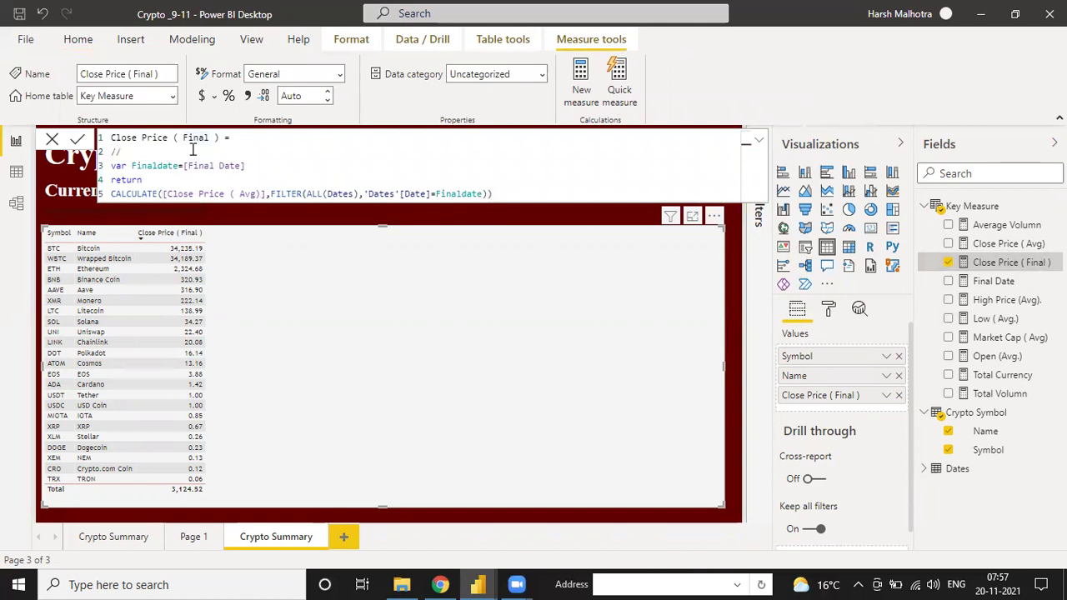
text(Below )
text(is the )
text(final date )
text(of the)
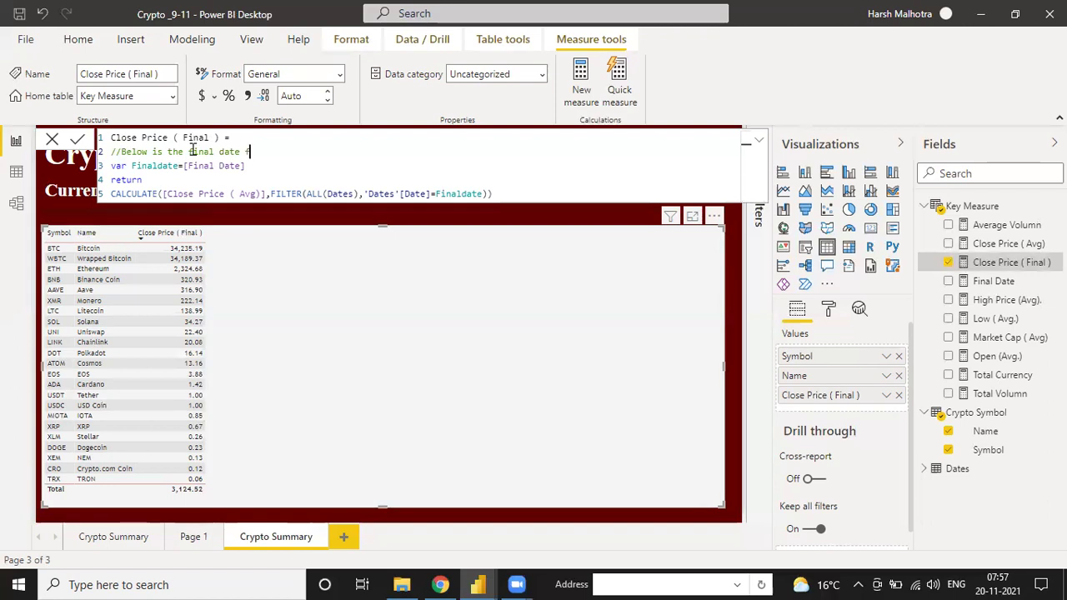
text( date of Date Table)
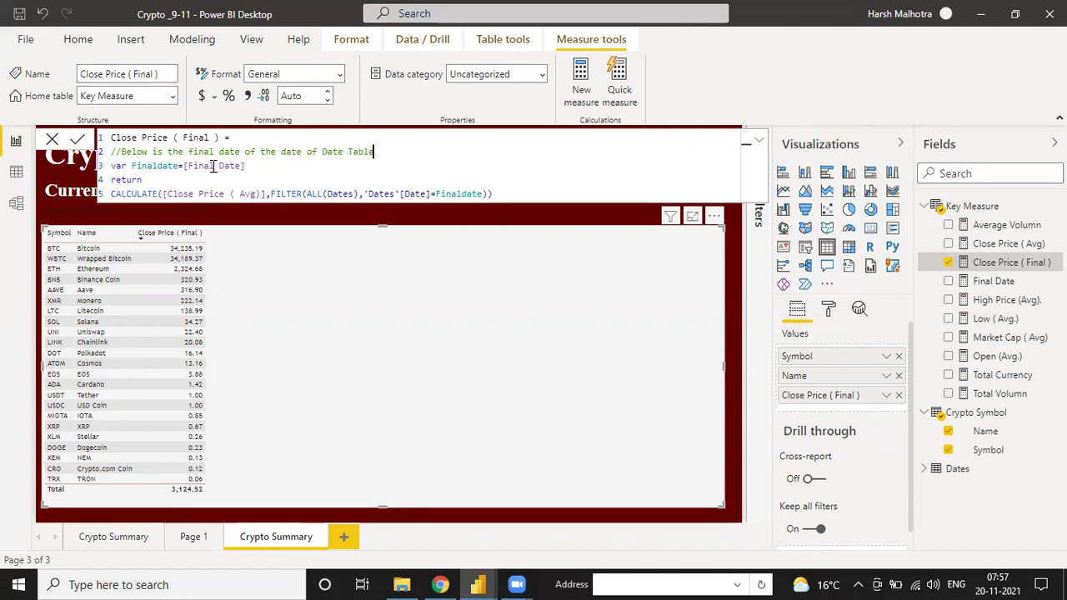
Insert a blank line and the comment //close price of the final date between return and the CALCULATE expression.
click(255, 164)
click(200, 181)
key(Return)
key(Return)
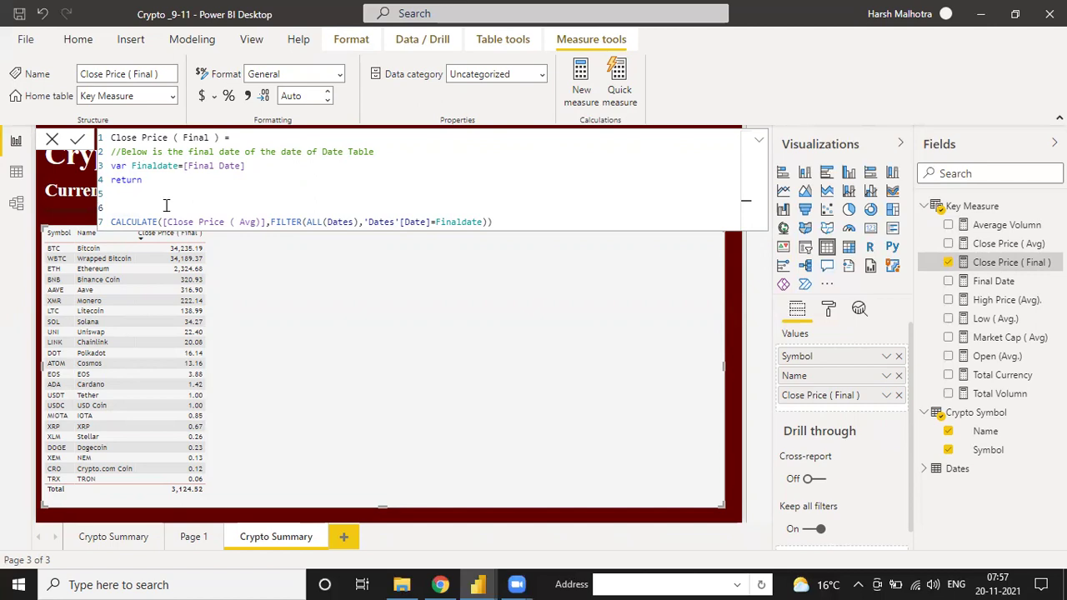
text(//close price of the final date)
Move the FILTER argument onto its own line and add two new lines at the end of the formula.
click(268, 221)
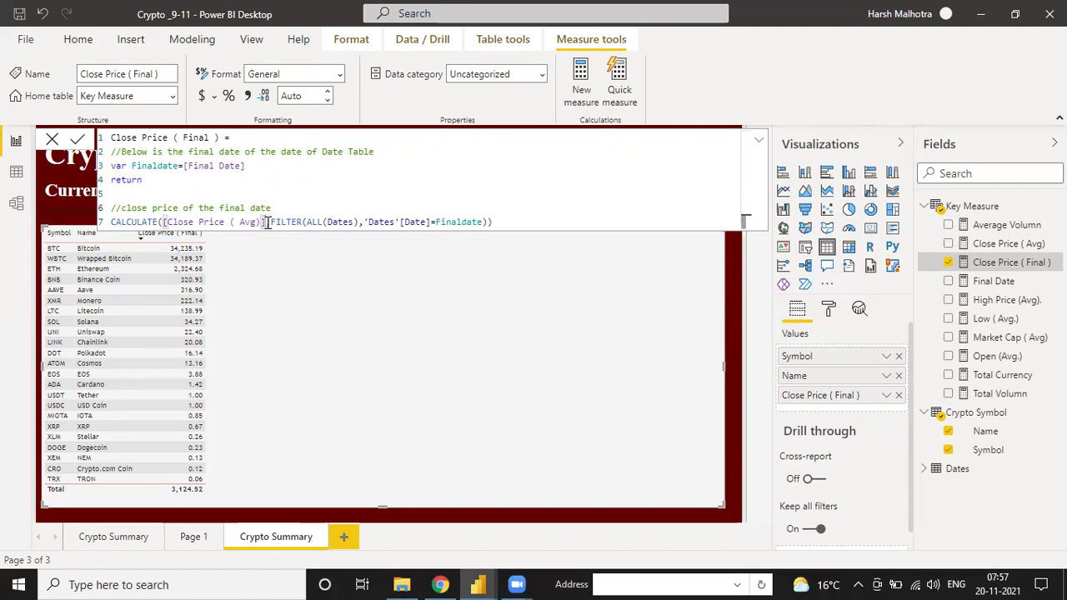
key(shift+Return)
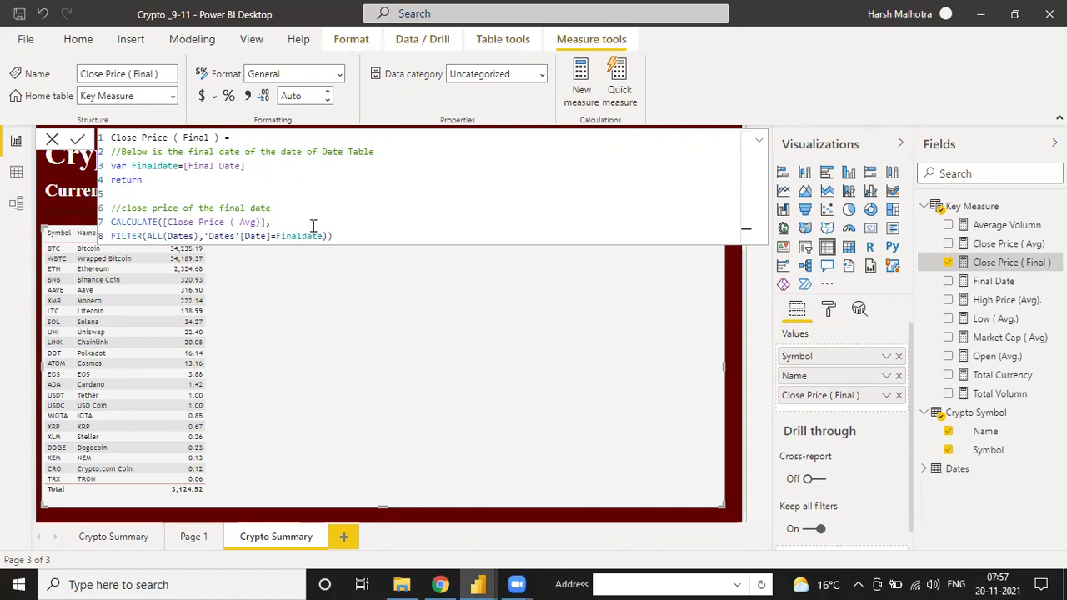
click(341, 236)
click(246, 166)
click(335, 236)
key(shift+Return)
key(shift+Return)
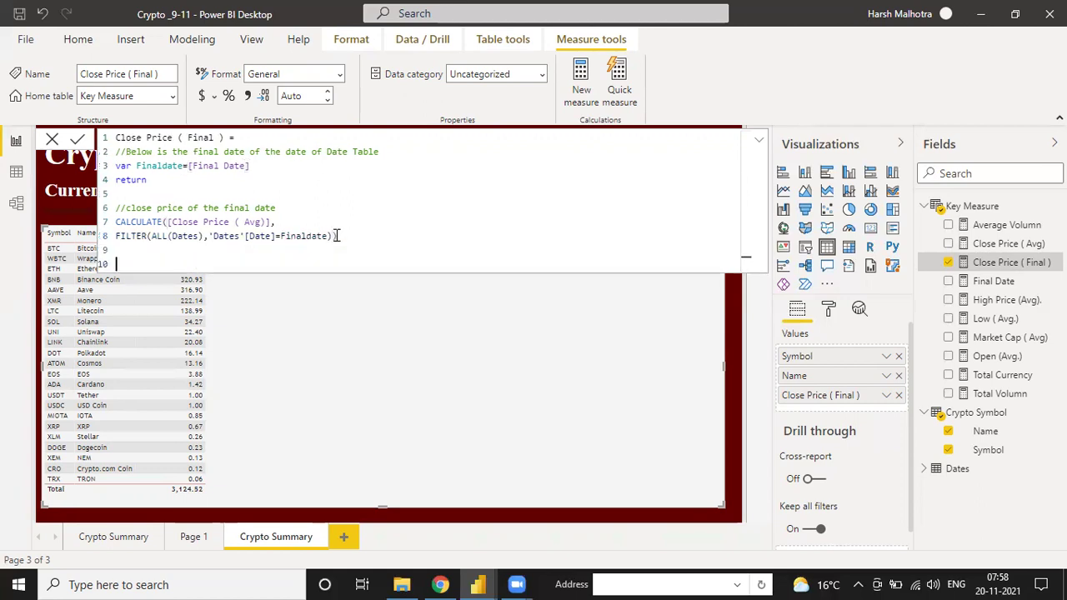
Start a comment on the formula's last line, trying max(crypto as its text and erasing it back to the // marker.
text(//max)
key(BackSpace)
text((crypto)
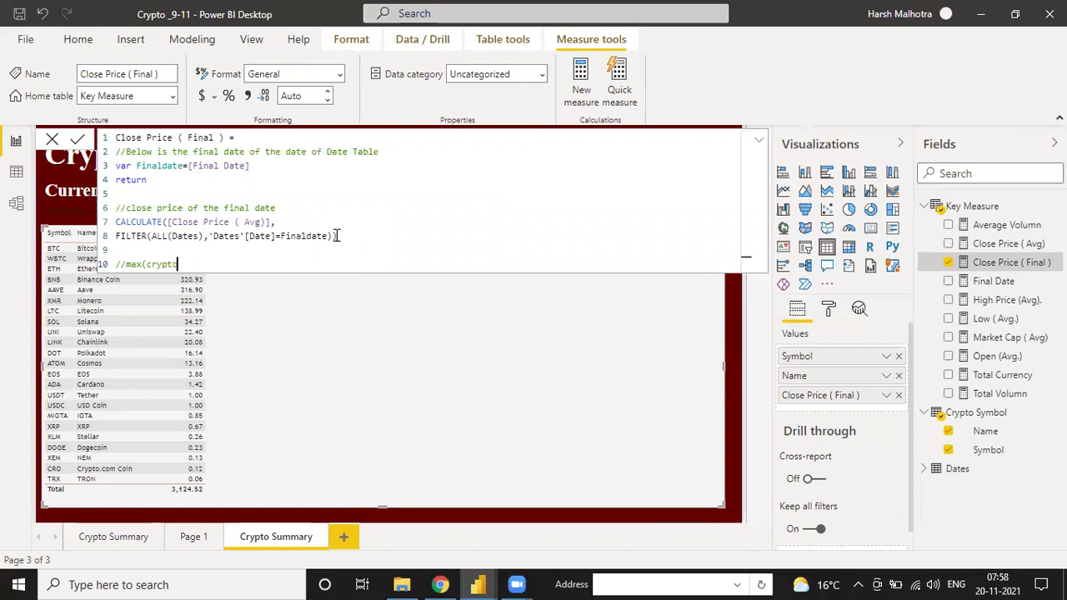
key(BackSpace)
key(BackSpace)
key(BackSpace)
key(BackSpace)
key(BackSpace)
key(BackSpace)
key(BackSpace)
key(BackSpace)
key(BackSpace)
key(BackSpace)
Complete the last comment as //final date measure, commit the formula and collapse the formula editor.
text(final datde)
key(BackSpace)
key(BackSpace)
text(e measure)
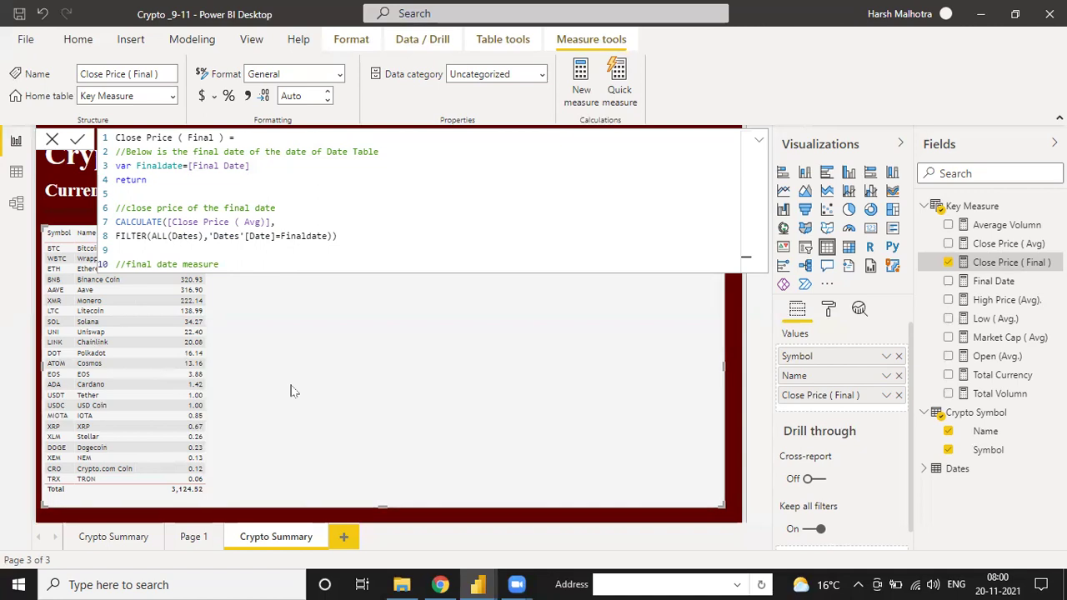
key(Return)
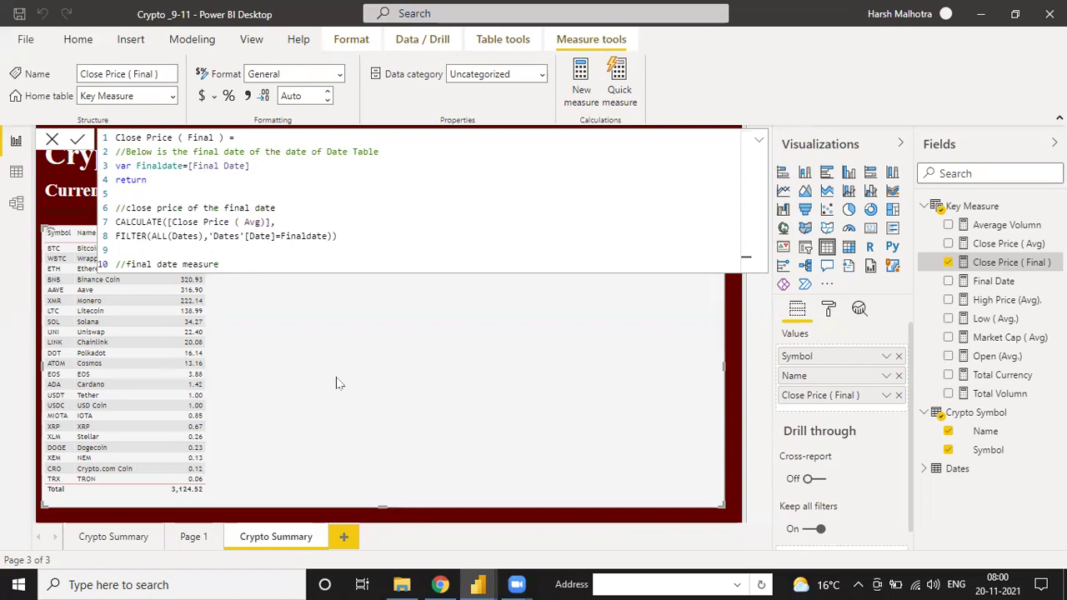
click(759, 143)
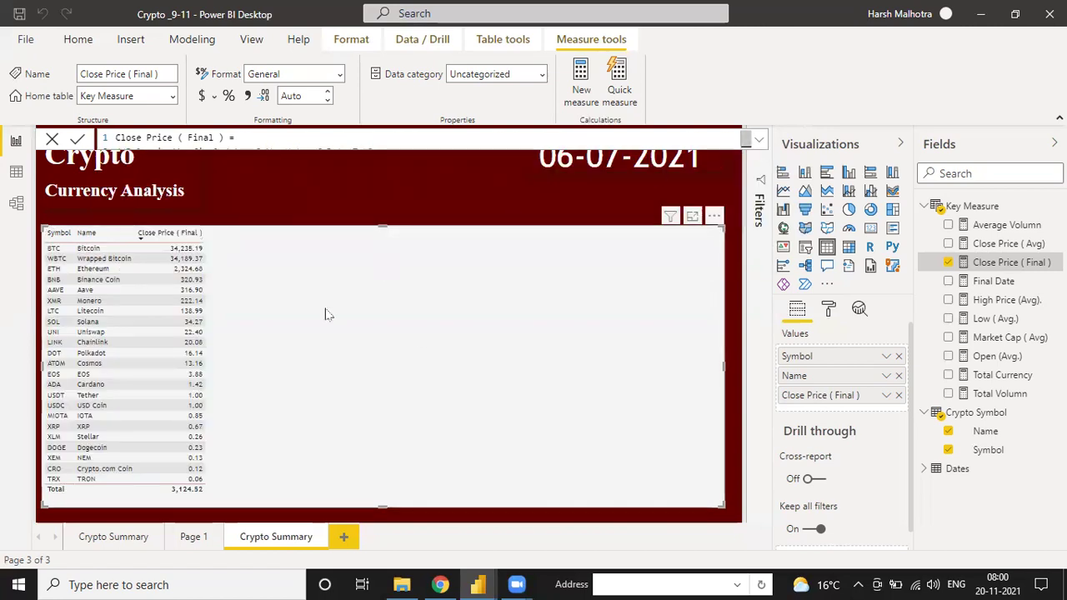
Switch to the Power BI-AA report to examine its Close Price (-30 Days) column, and return to the Crypto _9-11 report.
mouse_move(477, 584)
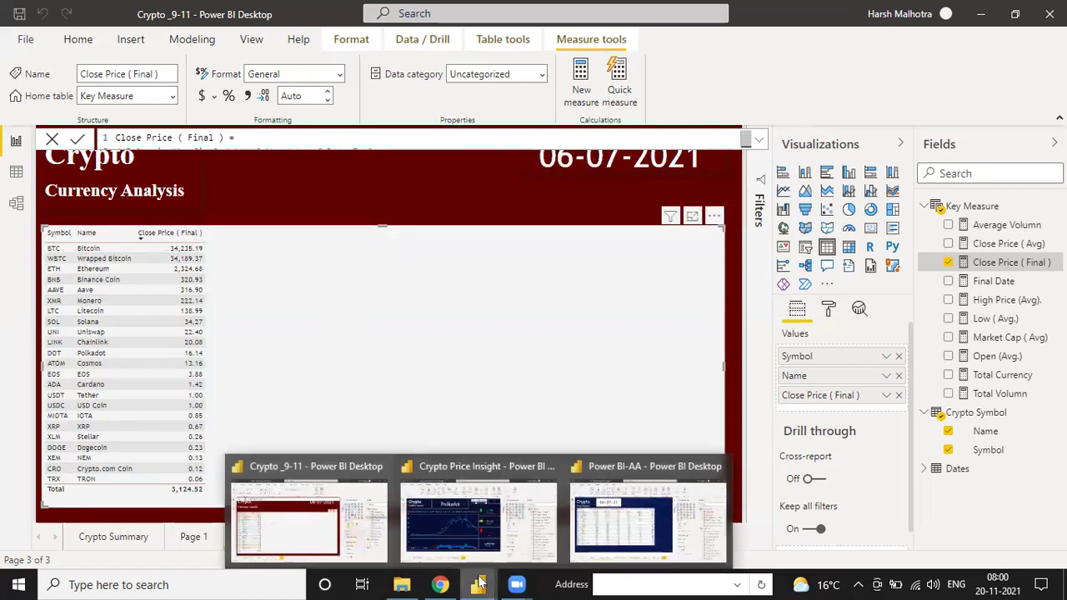
click(604, 533)
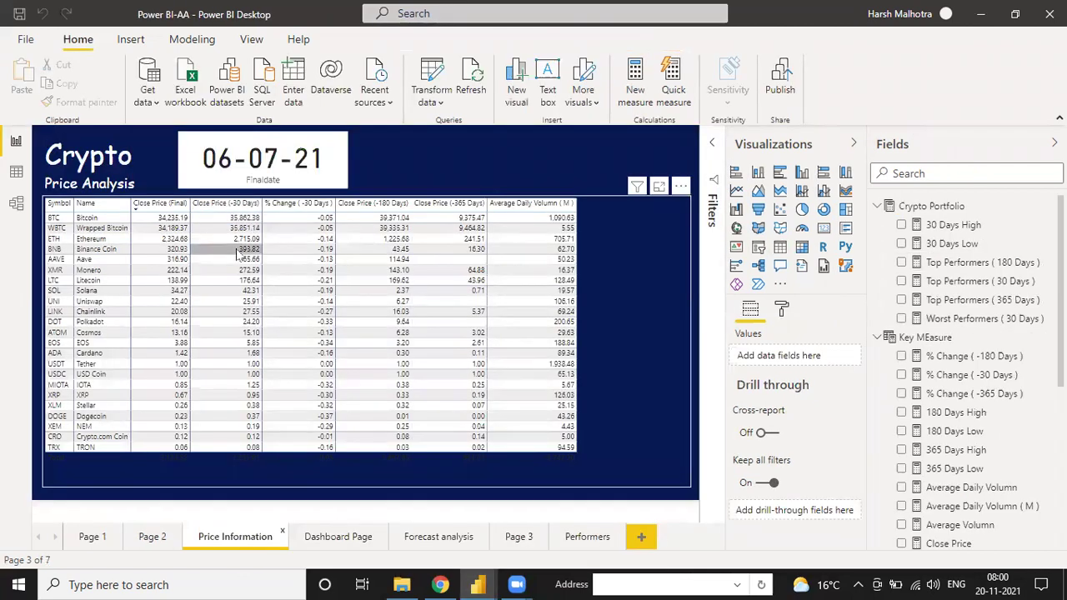
key(alt+Tab)
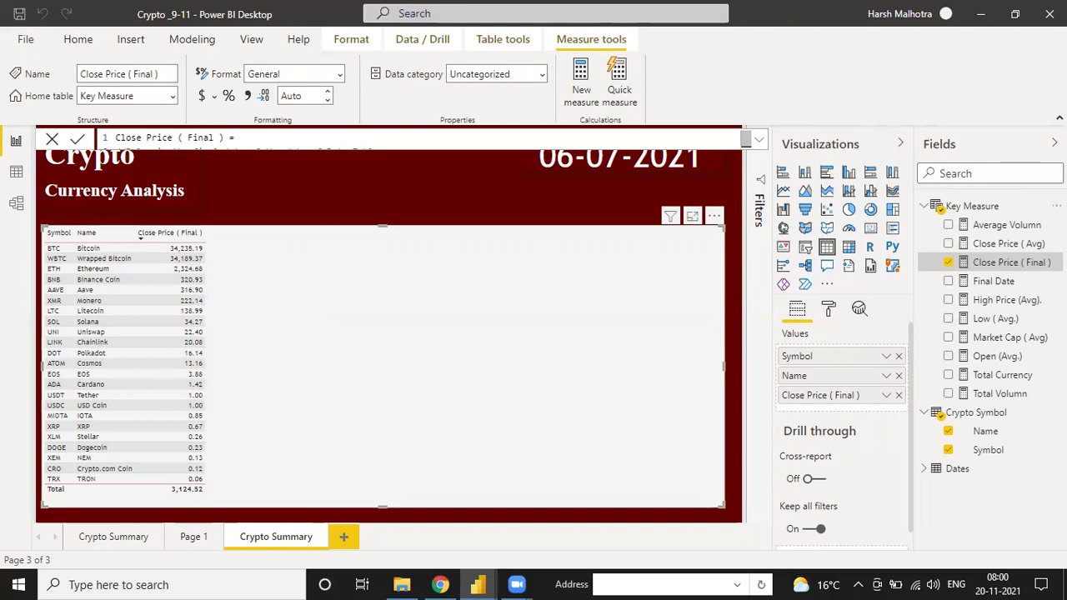
Create a new measure in the Key Measure table named Close Price ( -30 Days ) and start its formula on a second line.
click(1055, 205)
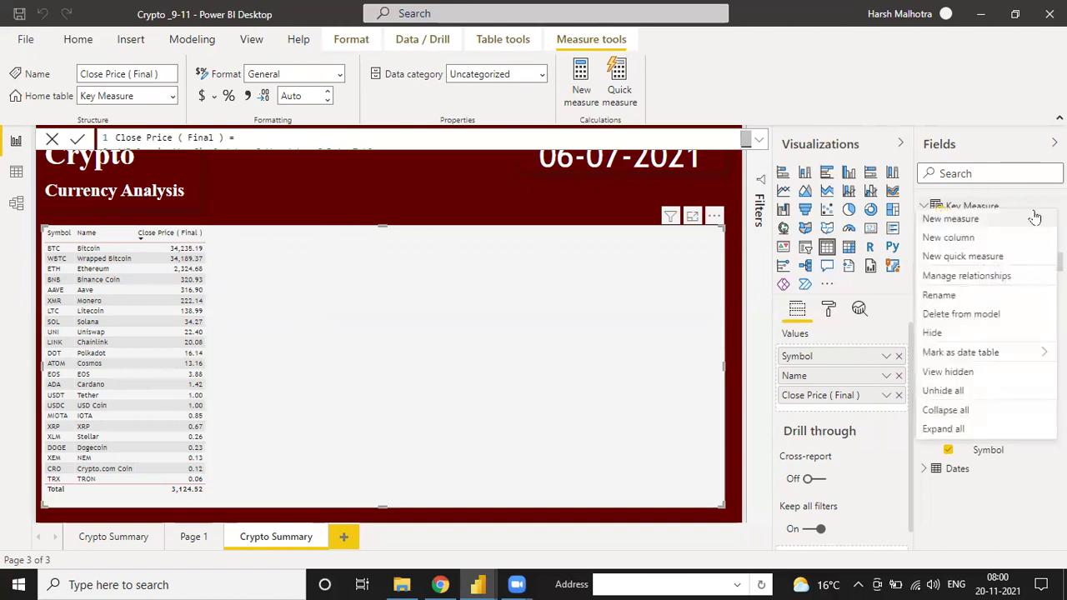
click(950, 218)
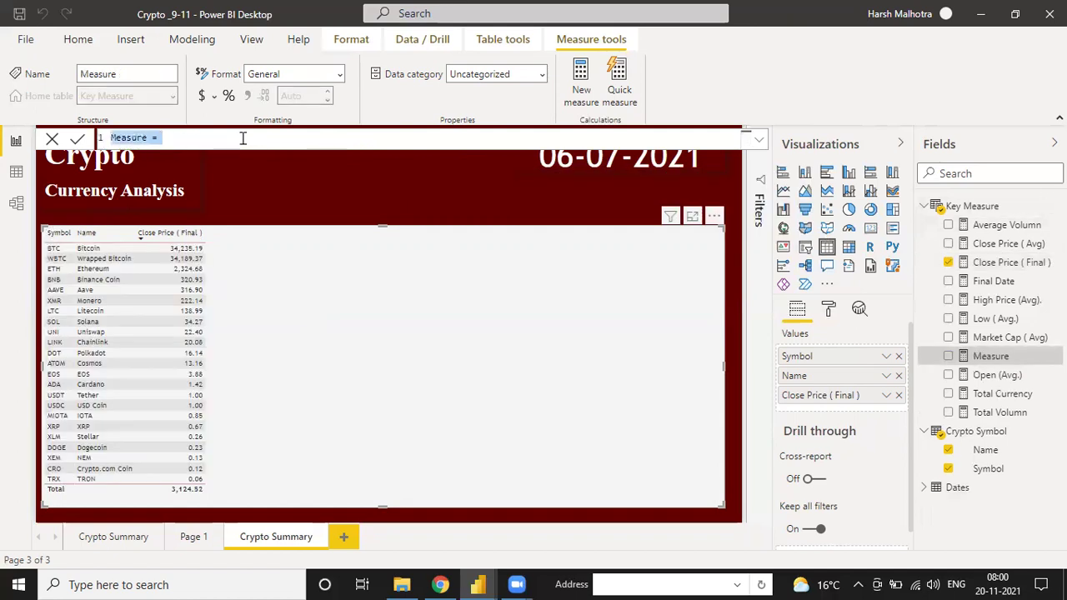
text(Close )
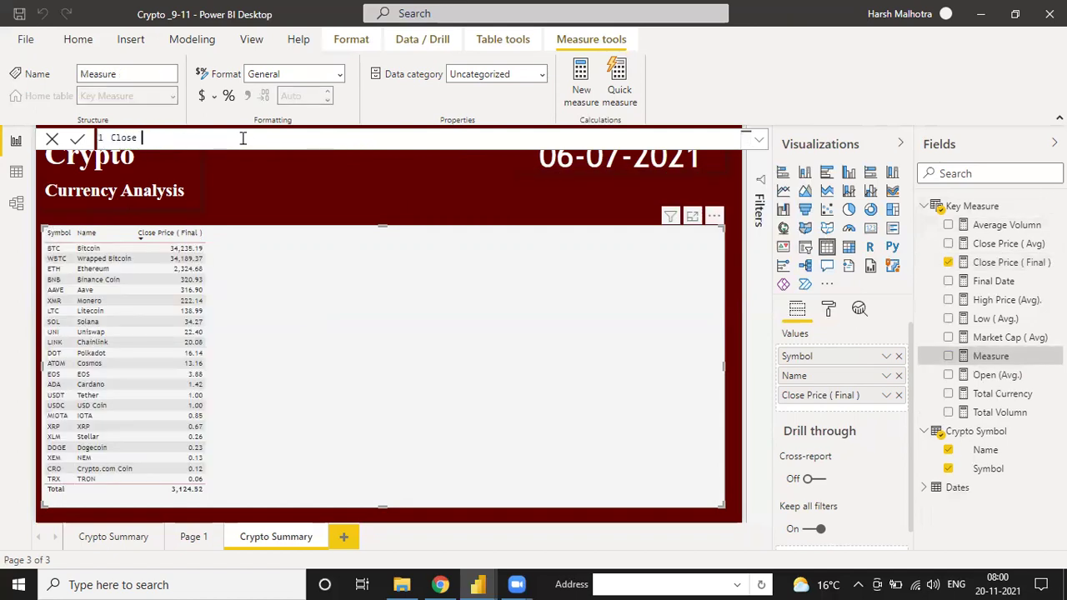
text(Price ( -30 Days ))
key(shift+Return)
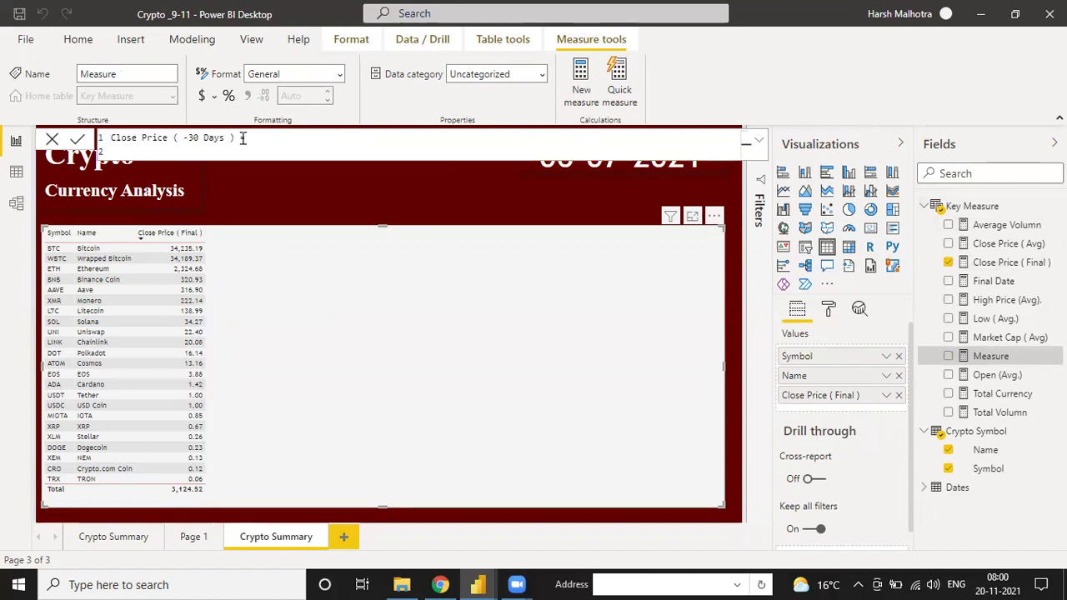
Begin the formula with CALCULATE, using the [Close Price ( Avg)] measure as its expression.
text(CALCULATE()
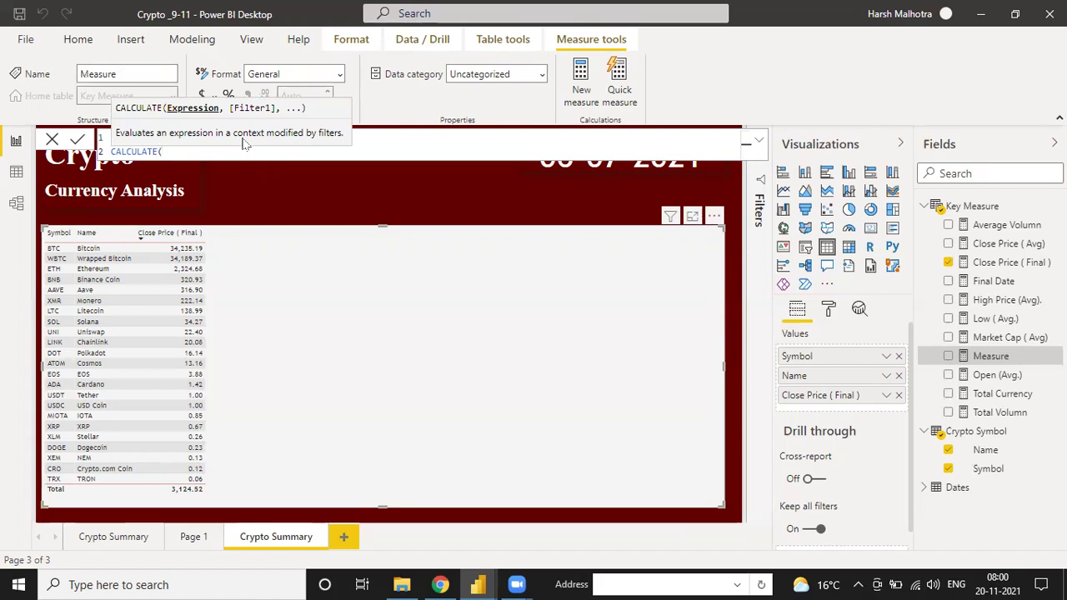
text(close)
key(Down)
key(Down)
key(Down)
key(Down)
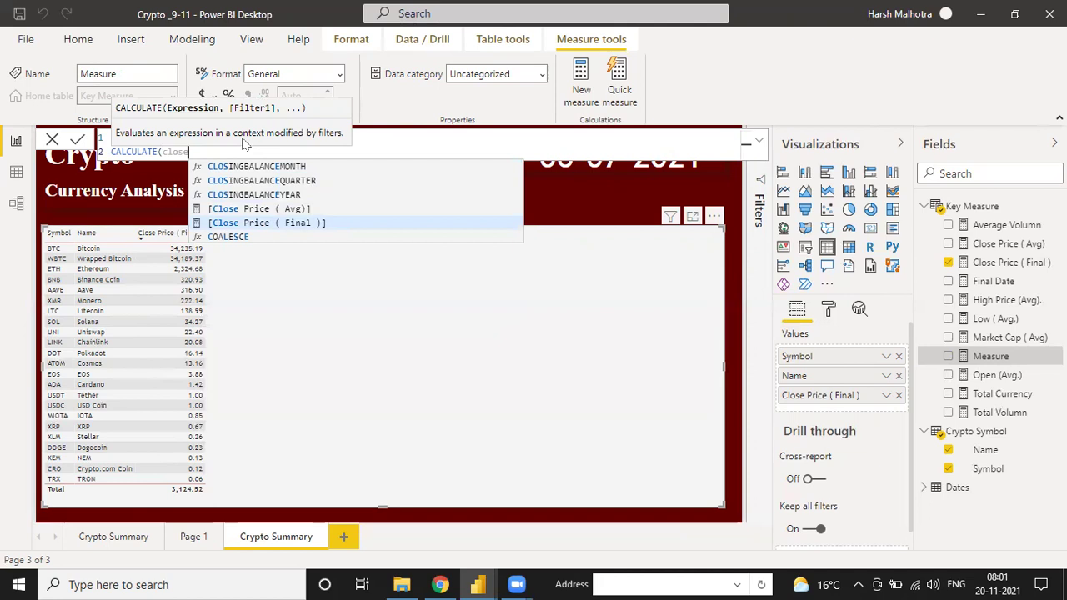
key(Up)
key(Tab)
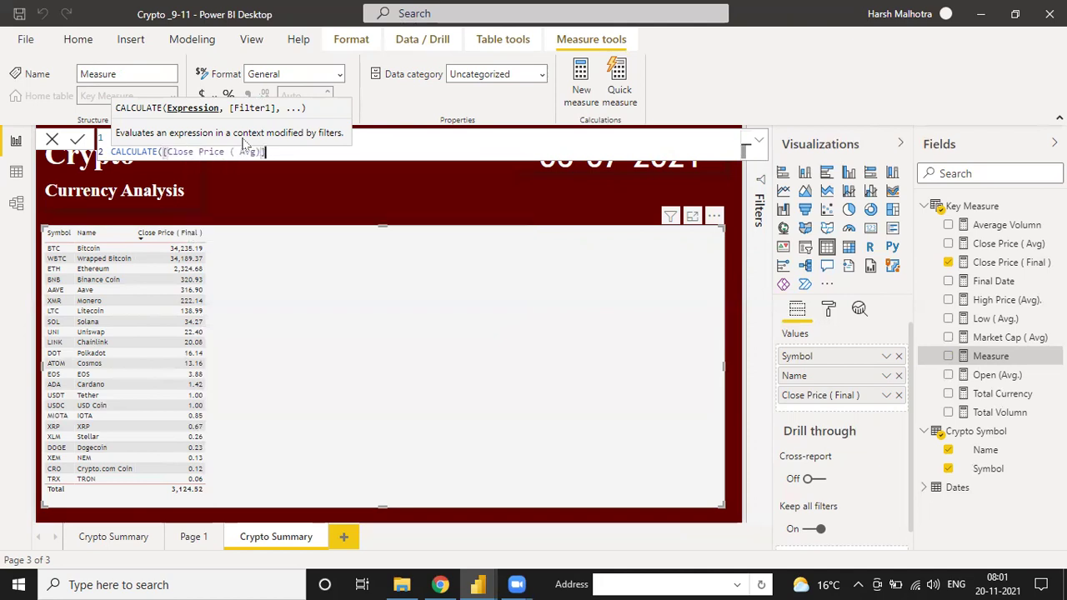
text(,)
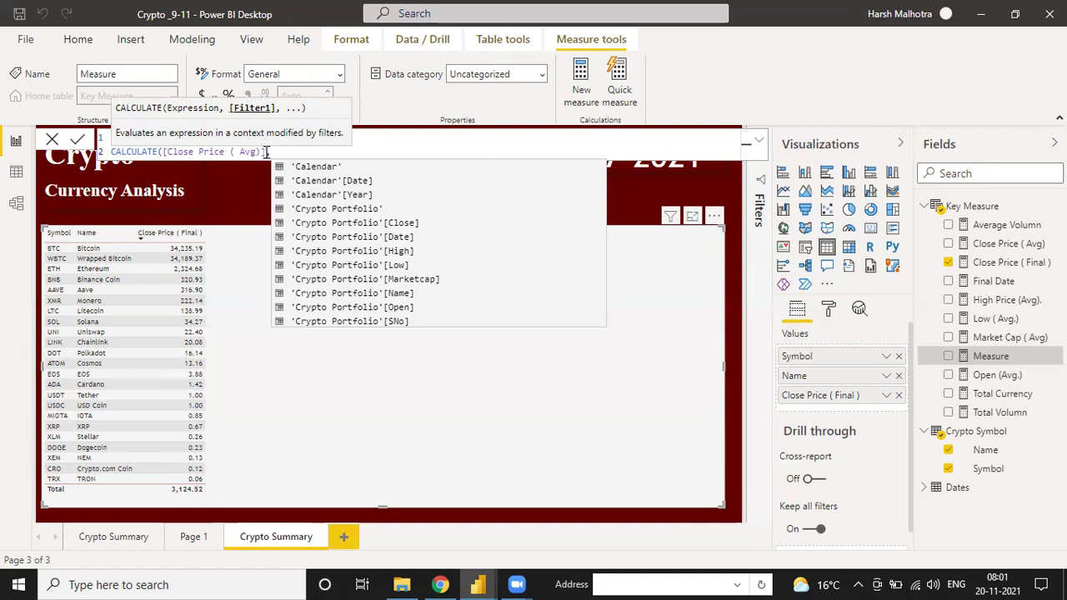
Start a FILTER function on a new line as the CALCULATE filter argument.
text(fil)
key(BackSpace)
key(BackSpace)
key(BackSpace)
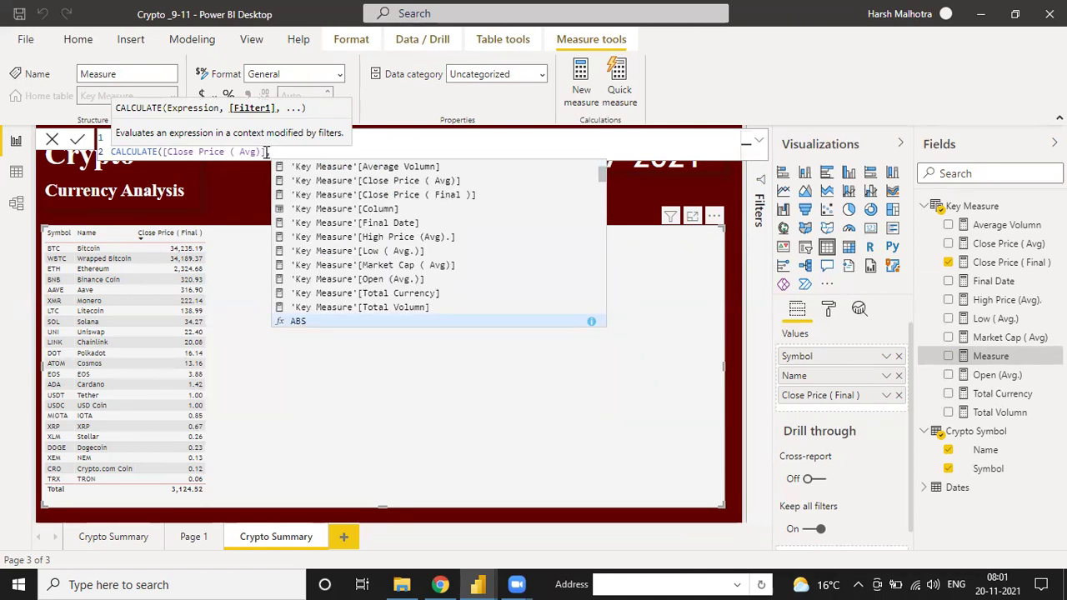
key(shift+Return)
text(filter)
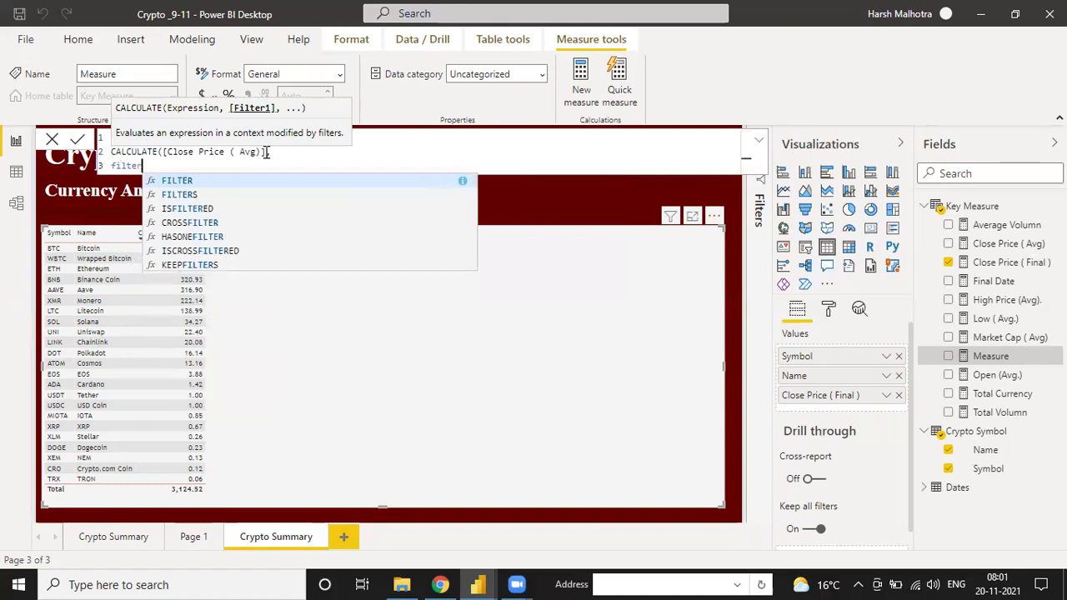
key(Tab)
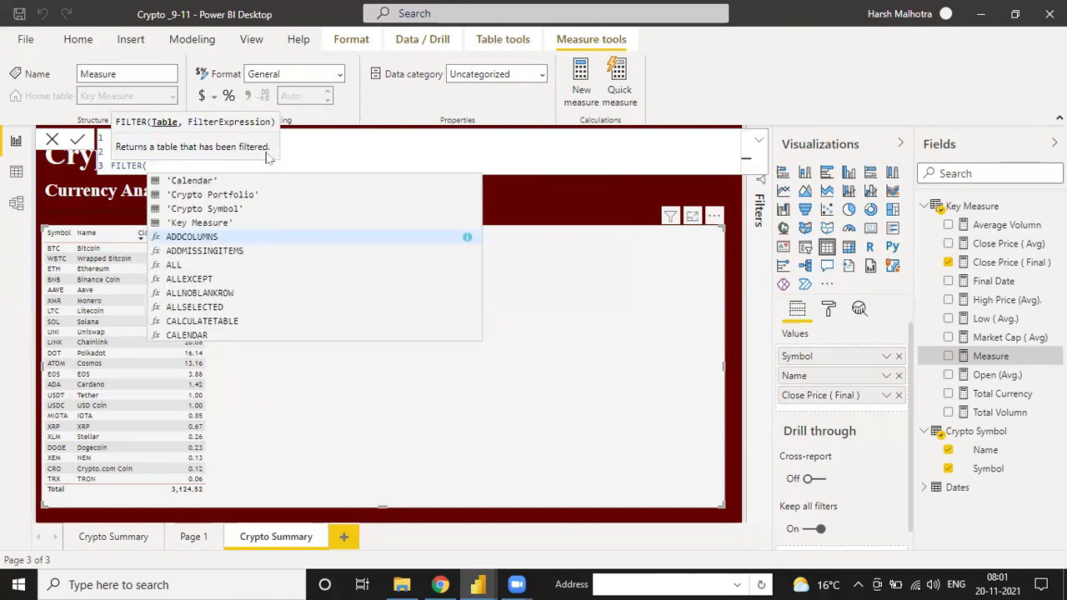
Set ALL(Dates) as the table argument of the FILTER function.
text(a)
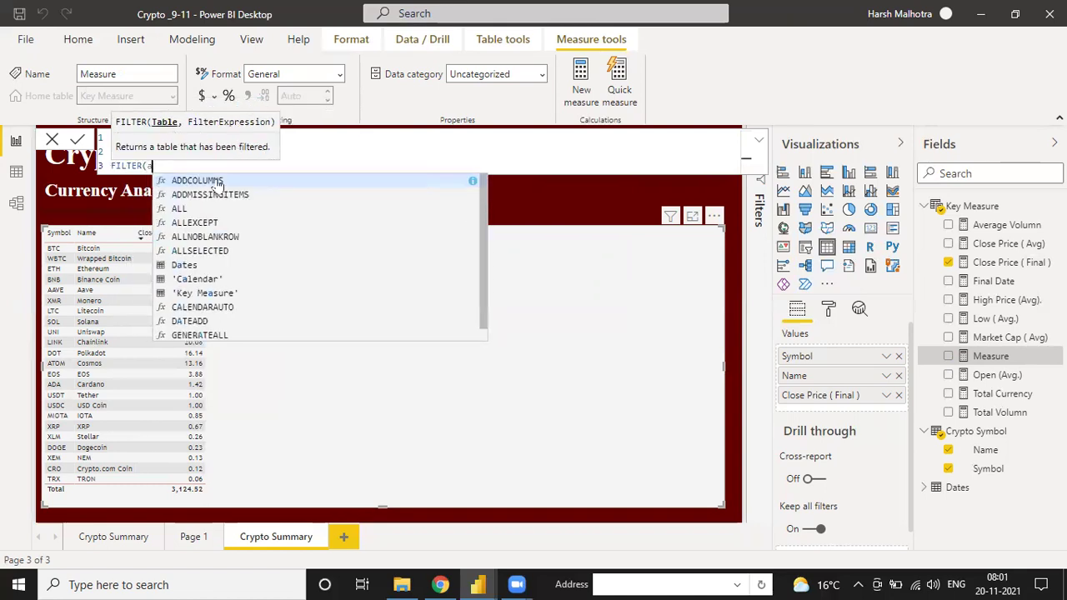
text(ll()
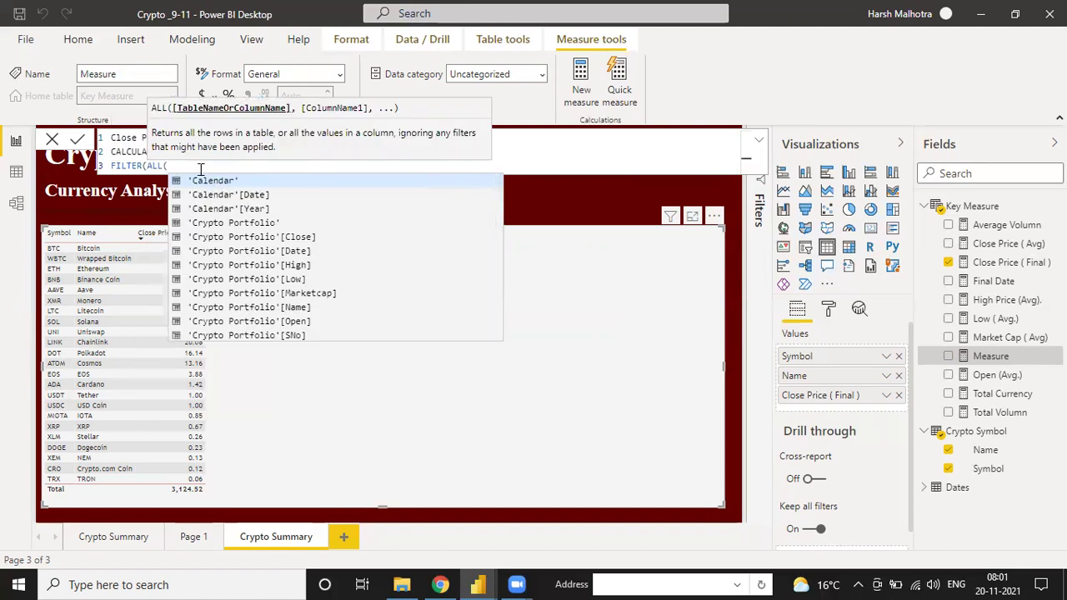
text(Date)
key(Down)
key(Down)
key(Down)
key(Down)
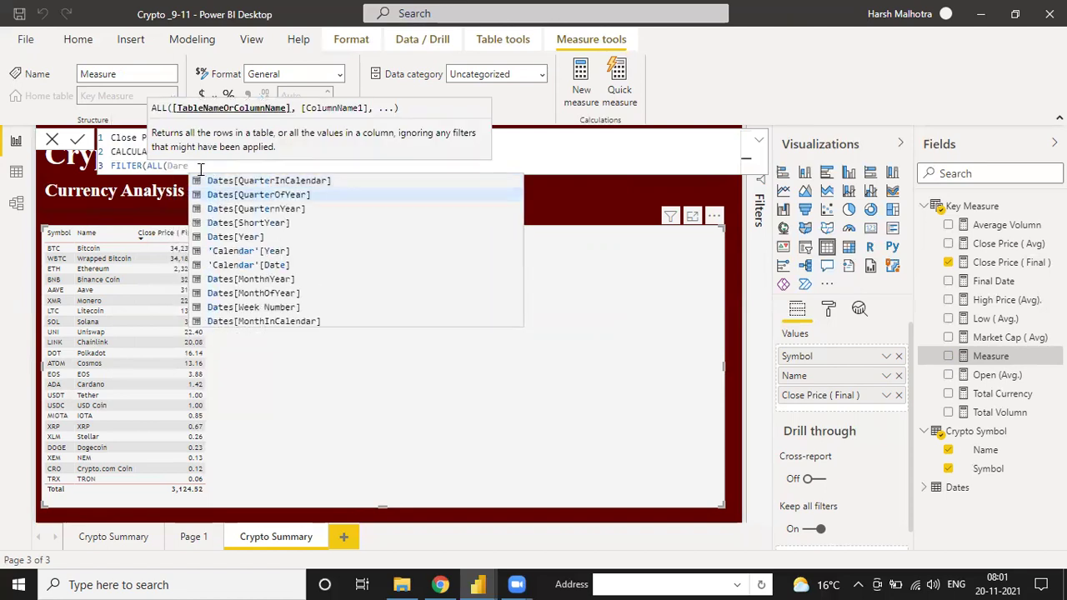
key(BackSpace)
key(BackSpace)
text(tes)
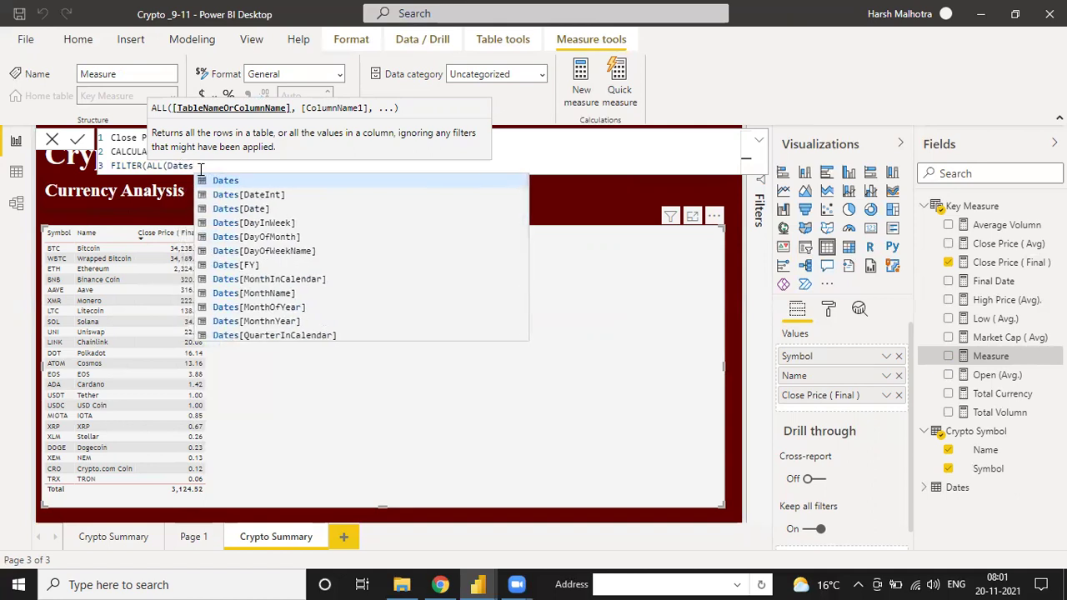
text(),)
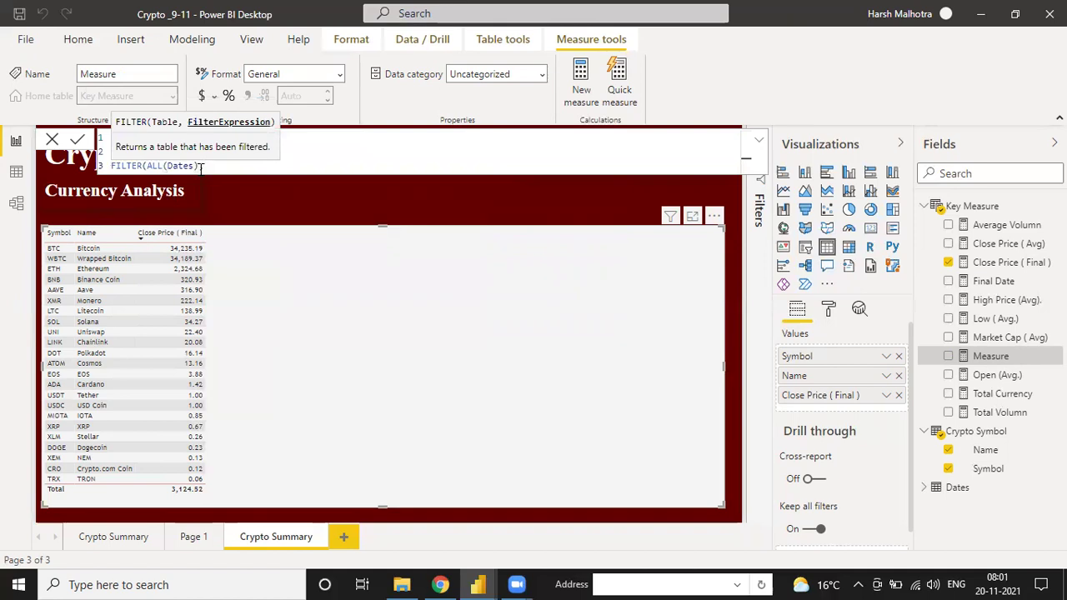
Complete the filter condition as 'Dates'[Date]=[Final Date] with -30)) on its own line, closing both functions.
text('date)
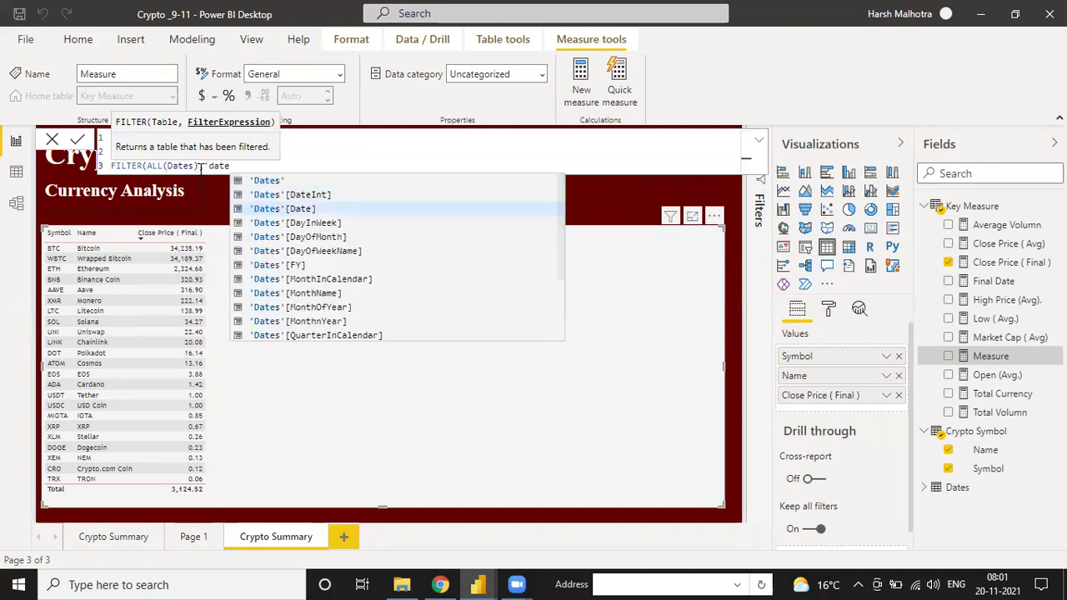
key(Tab)
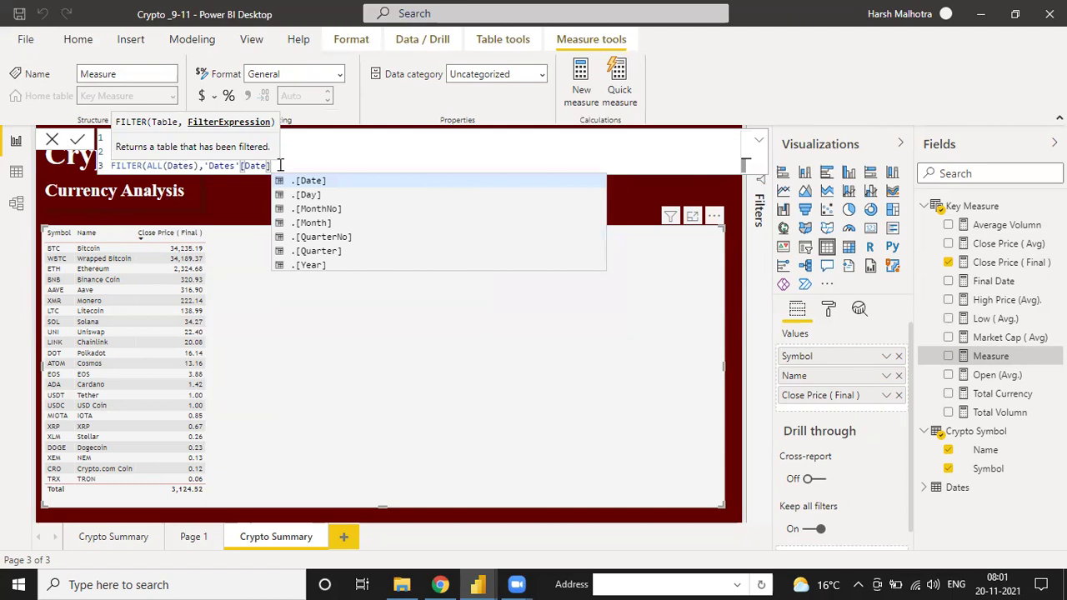
text(=fi)
key(Down)
key(Tab)
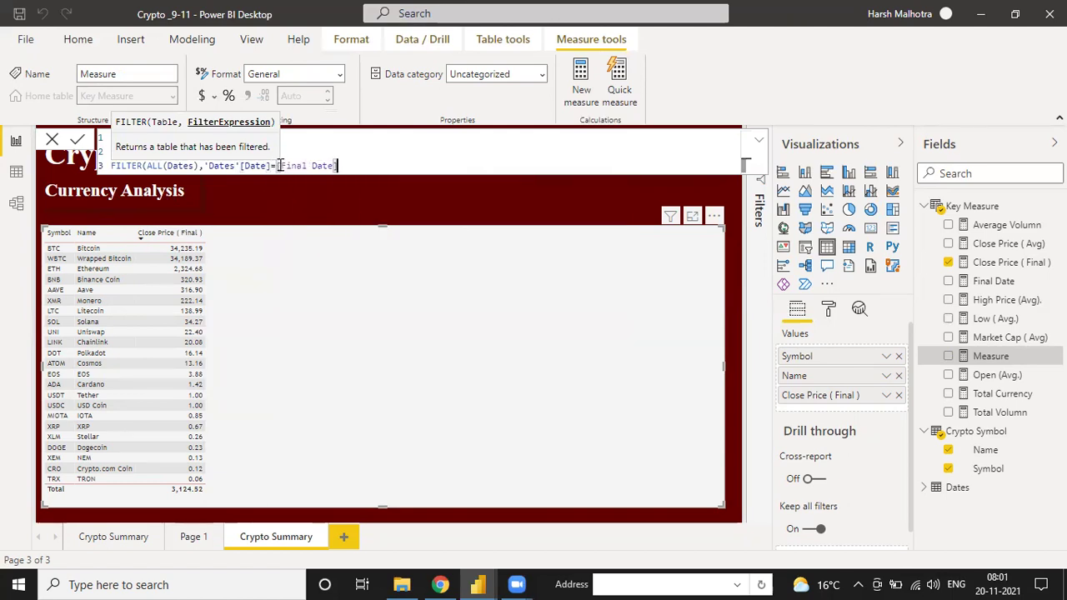
key(shift+Return)
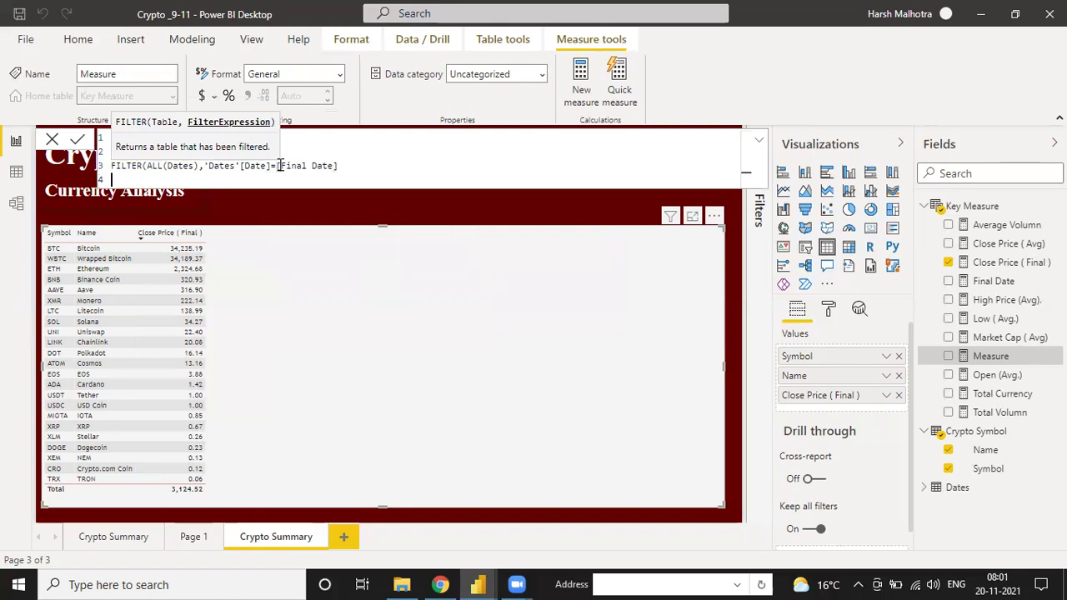
text(-30)))
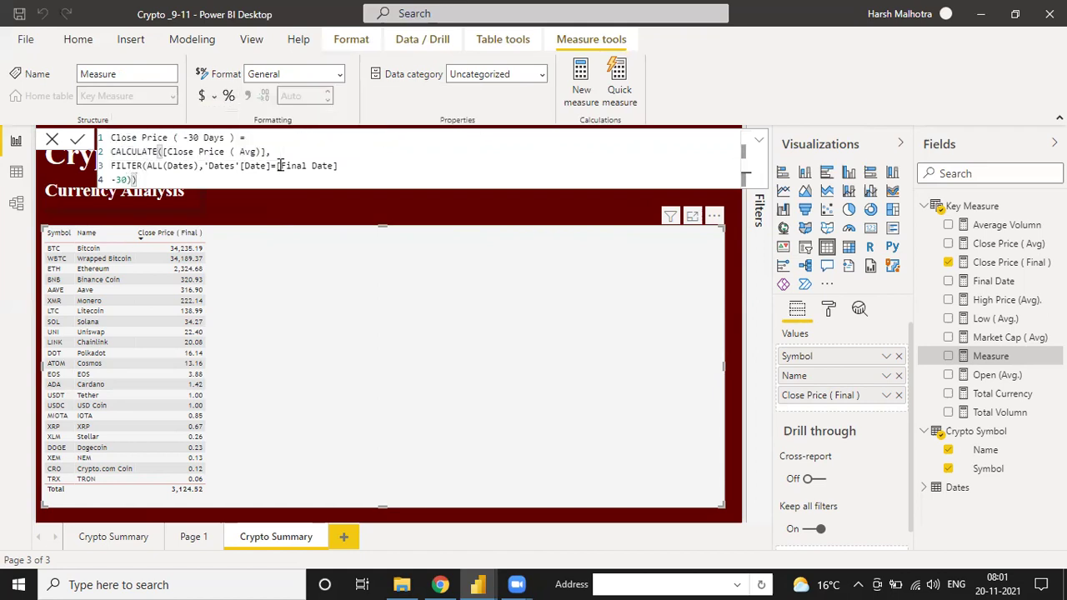
Insert the comment //below value is for calculation close price - Scenerio on a new line above CALCULATE.
click(250, 138)
key(Return)
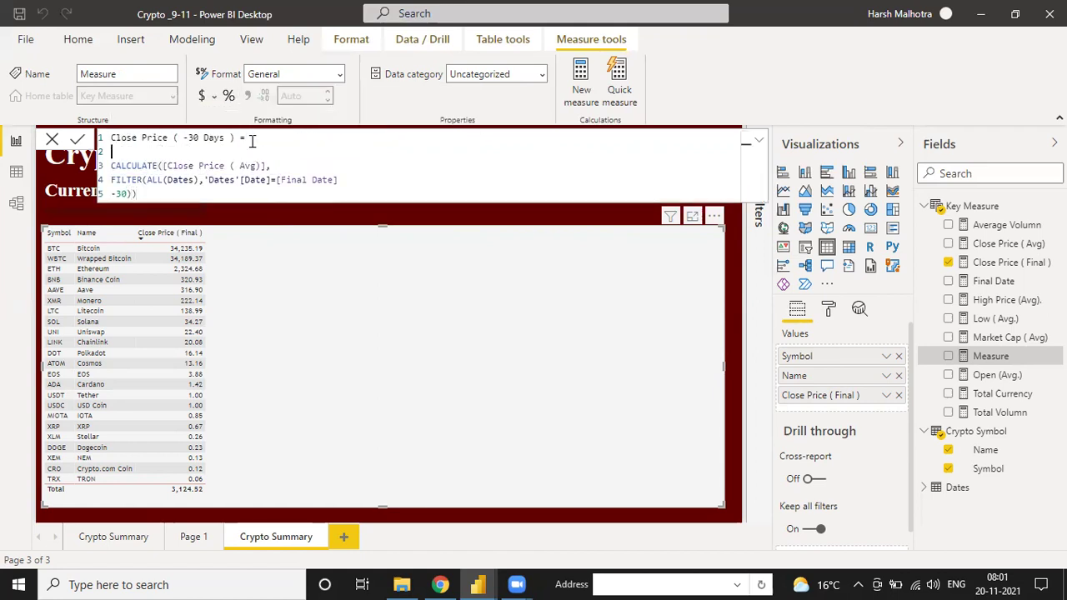
text(//below value 3)
key(BackSpace)
key(BackSpace)
key(BackSpace)
key(BackSpace)
text(lye i=)
key(BackSpace)
key(BackSpace)
key(BackSpace)
key(BackSpace)
key(BackSpace)
key(BackSpace)
text(lue is for )
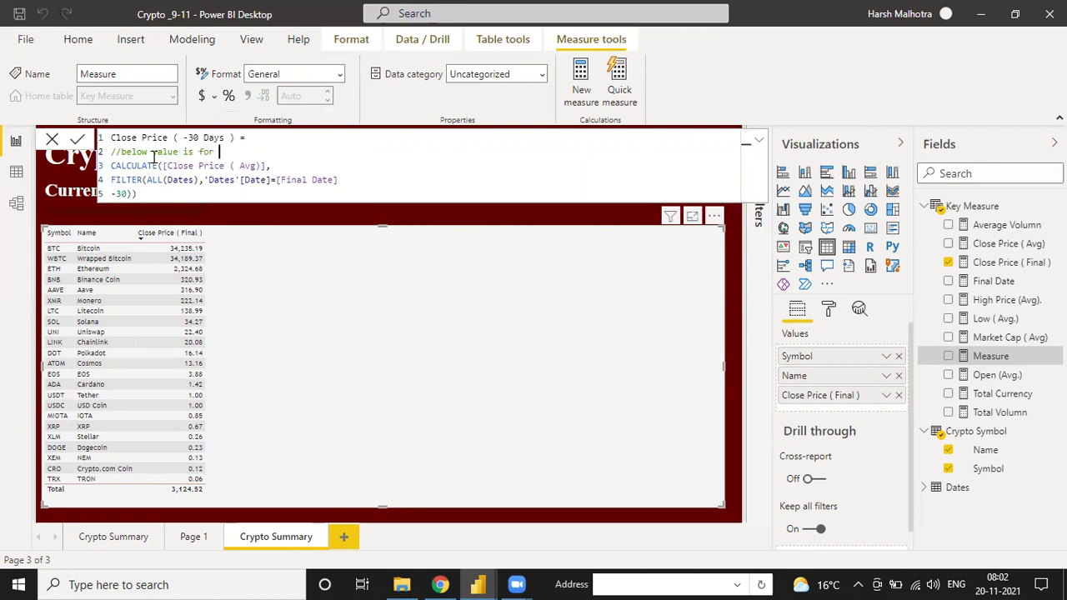
text(calculation close price - Sce)
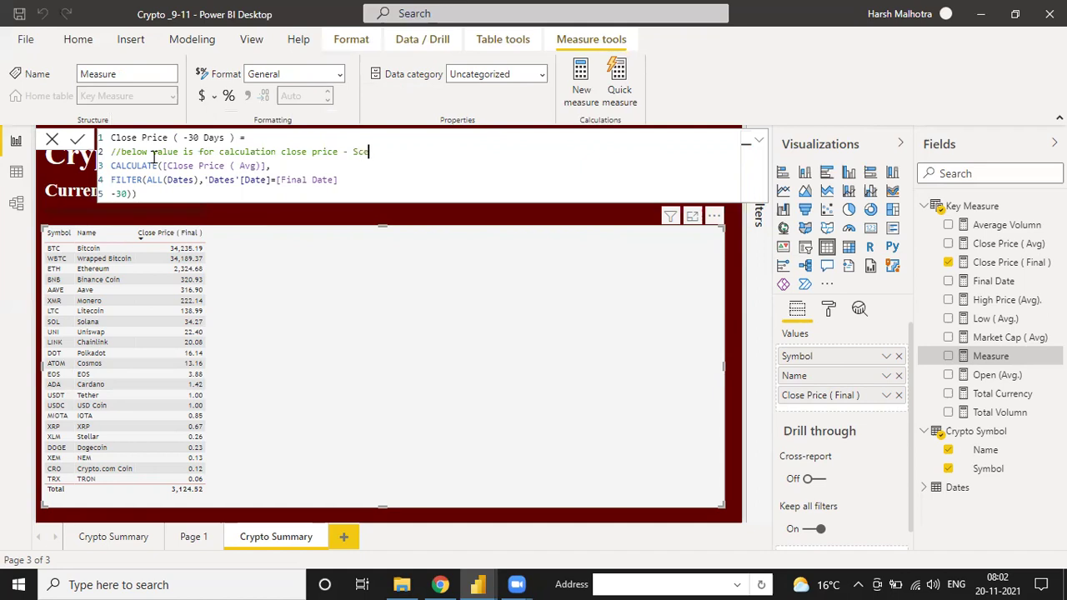
text(nerio)
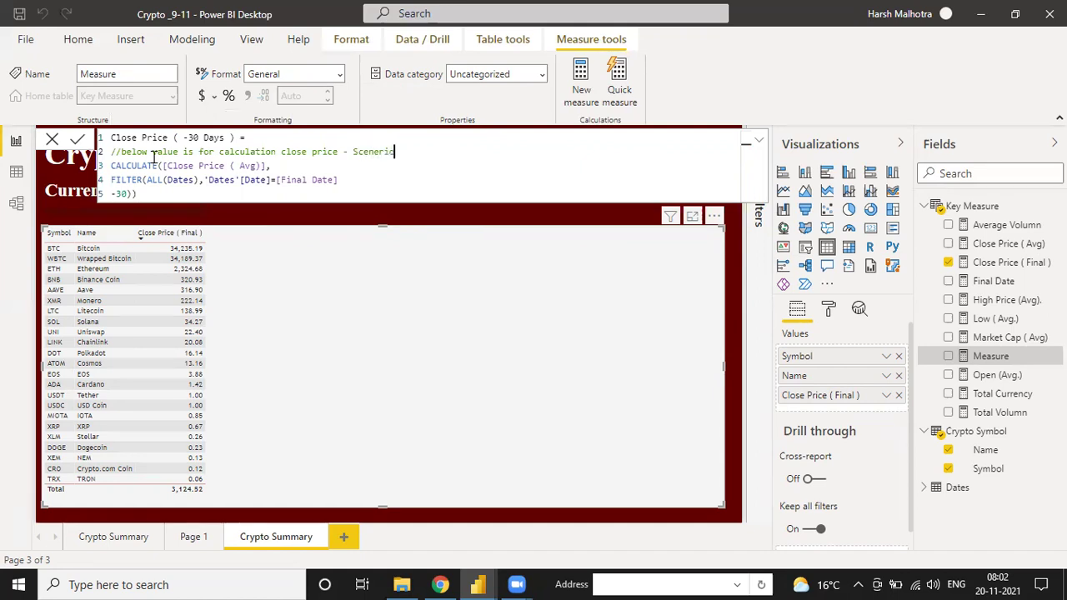
Insert the comment //further calculatin is for till final date on a new line above FILTER.
click(267, 165)
text(,)
key(Return)
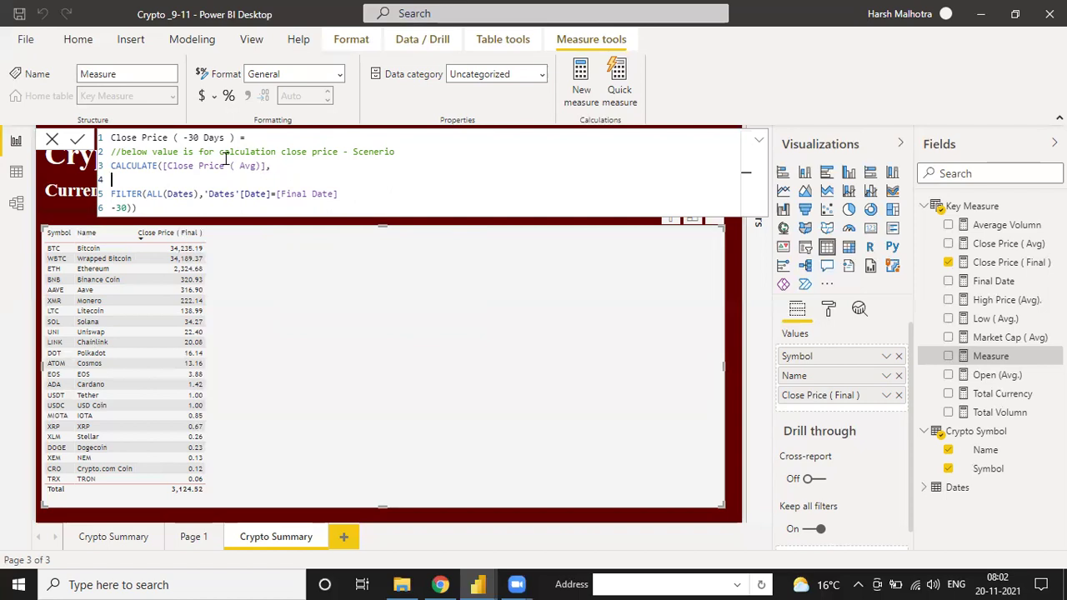
text(//)
text(ur)
key(BackSpace)
key(BackSpace)
text(further)
key(BackSpace)
key(BackSpace)
key(BackSpace)
key(BackSpace)
key(BackSpace)
text(rther calculatin is for )
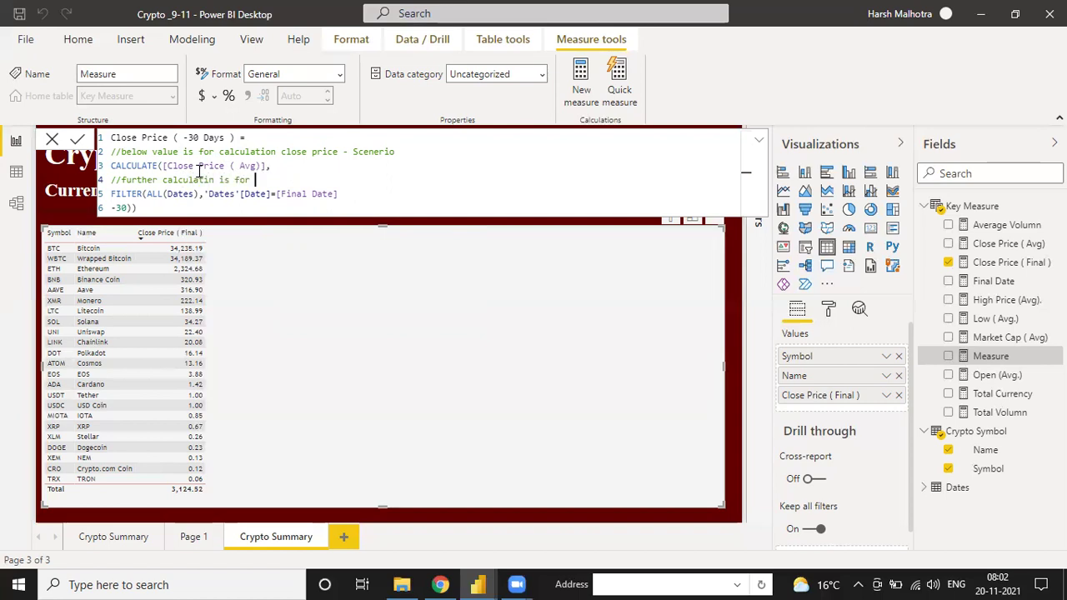
text(till final date)
Add the comment // minus 30 days above the -30)) line, commit the measure and include it in the currency table.
click(347, 189)
key(Return)
text(// )
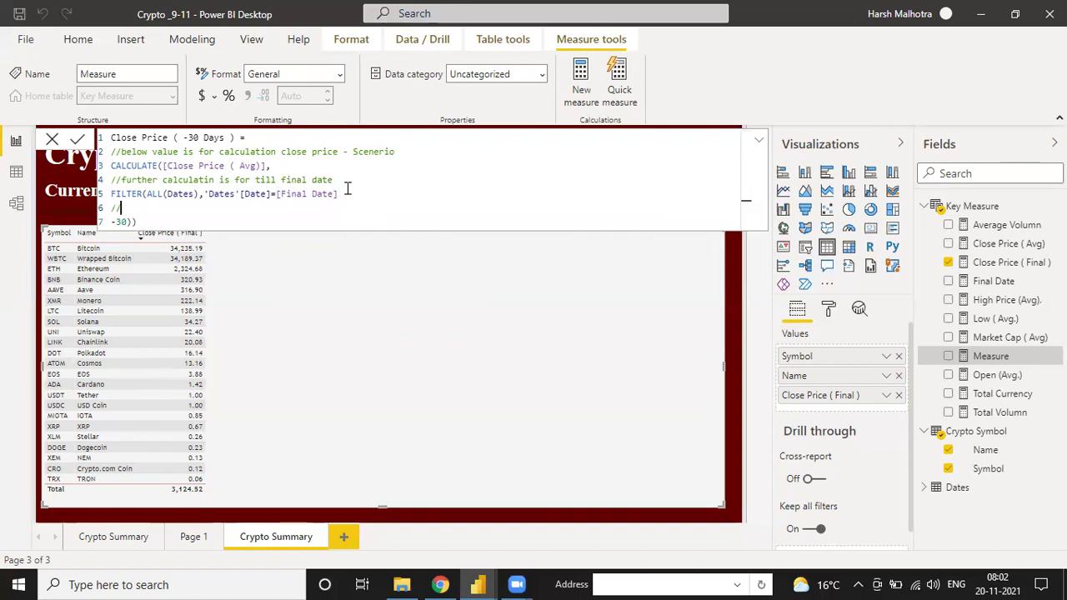
text(minus 30 days)
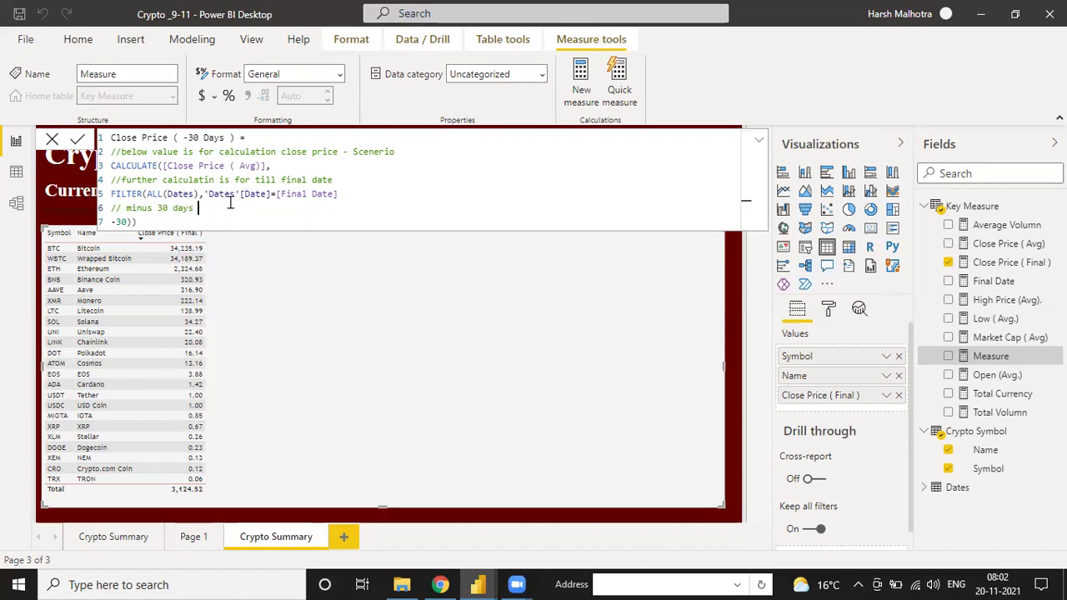
click(167, 208)
click(154, 221)
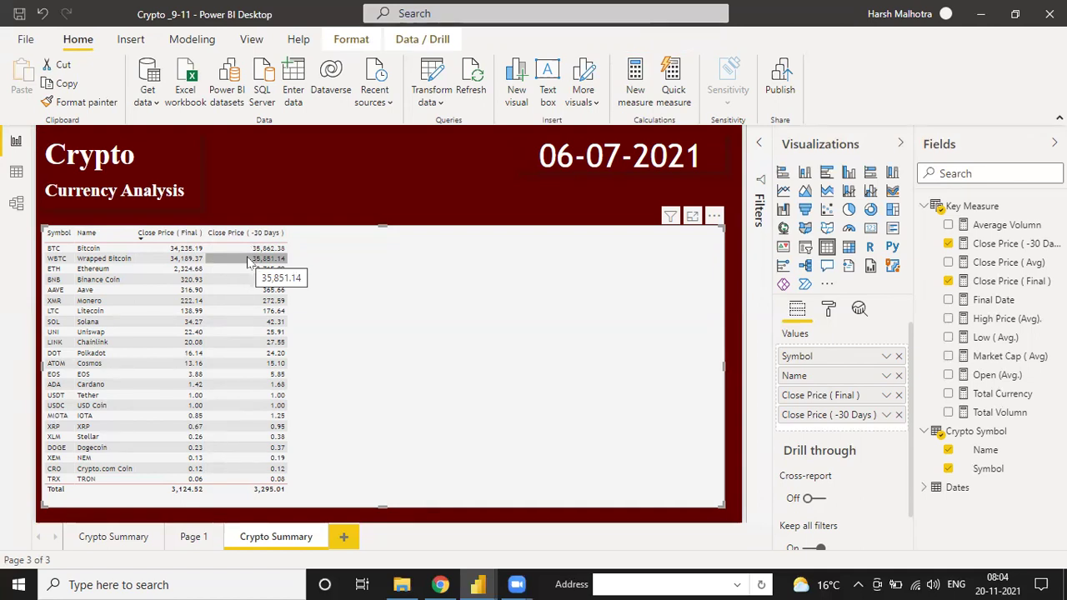
Reopen the Close Price ( -30 Days ) formula to review its Final Date filter, and reselect the currency table.
click(347, 181)
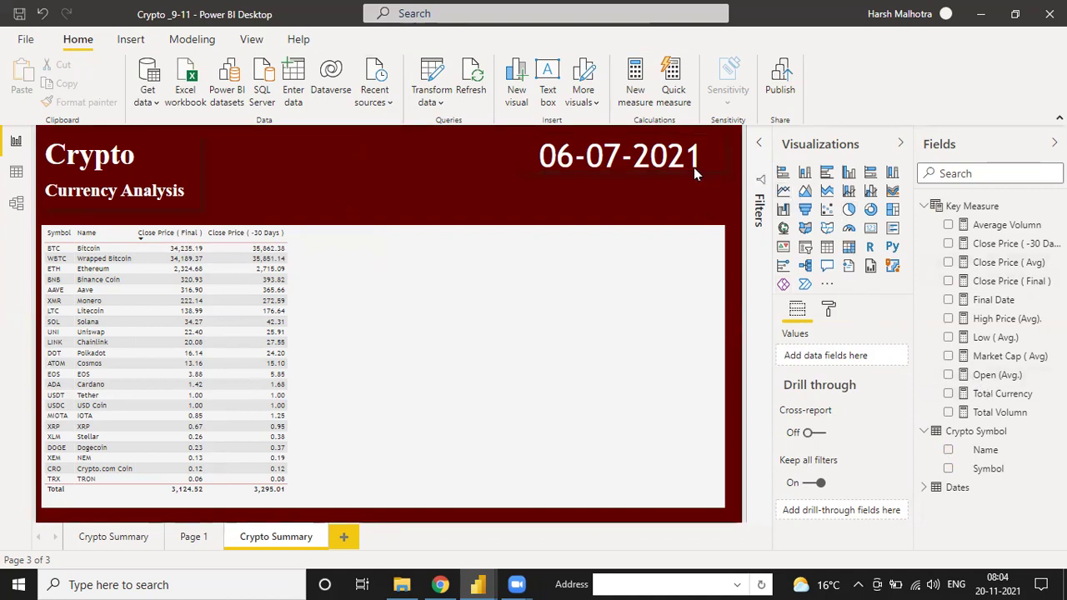
click(1010, 244)
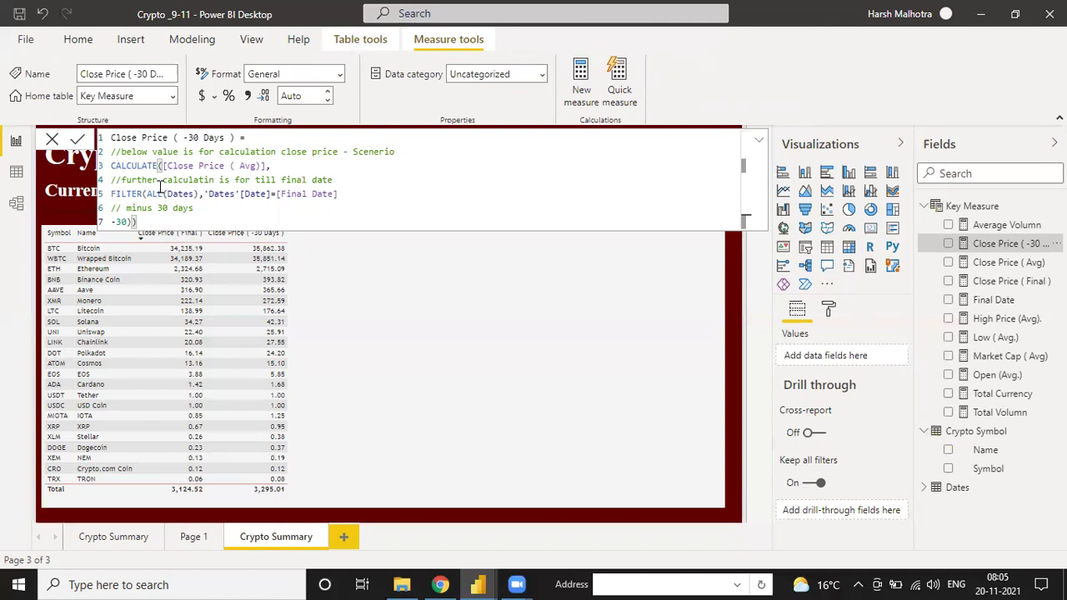
click(335, 194)
click(419, 327)
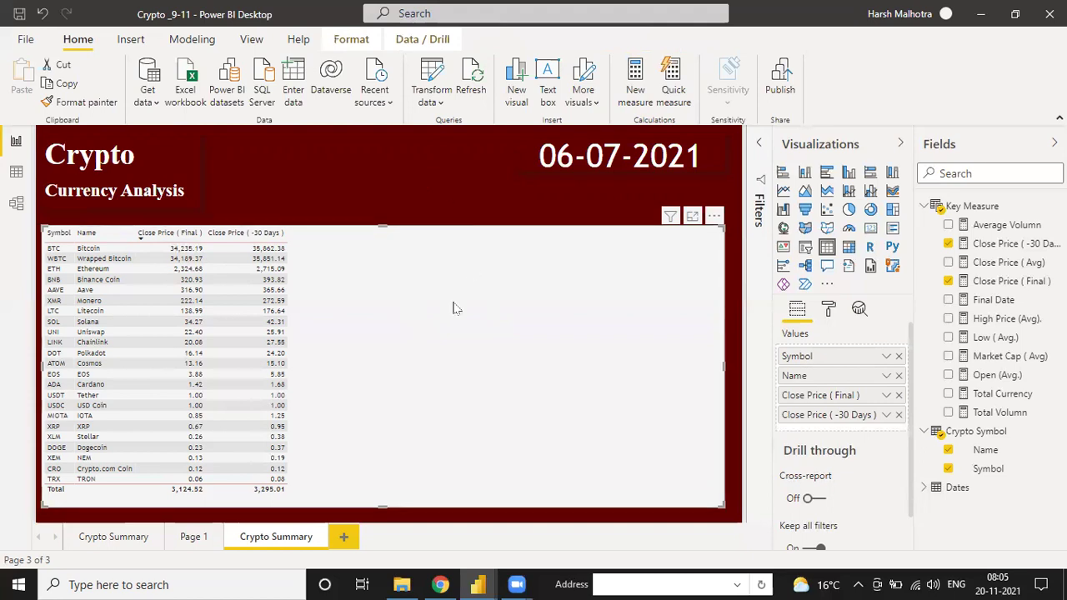
Create a new measure in the Key Measure table and name it Variance ( Final - 30 Days ).
click(1056, 206)
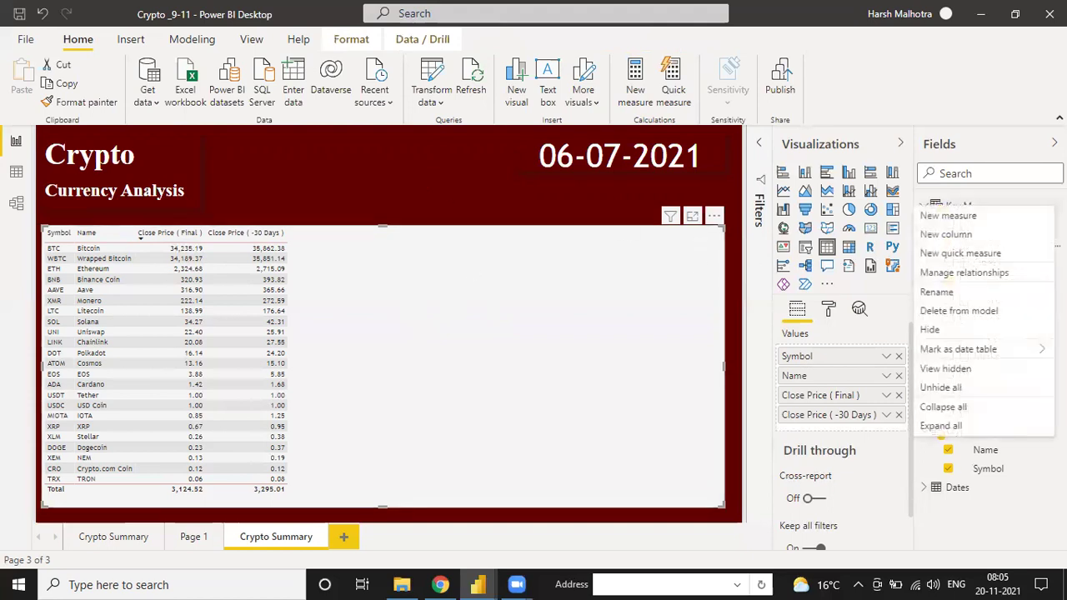
click(996, 220)
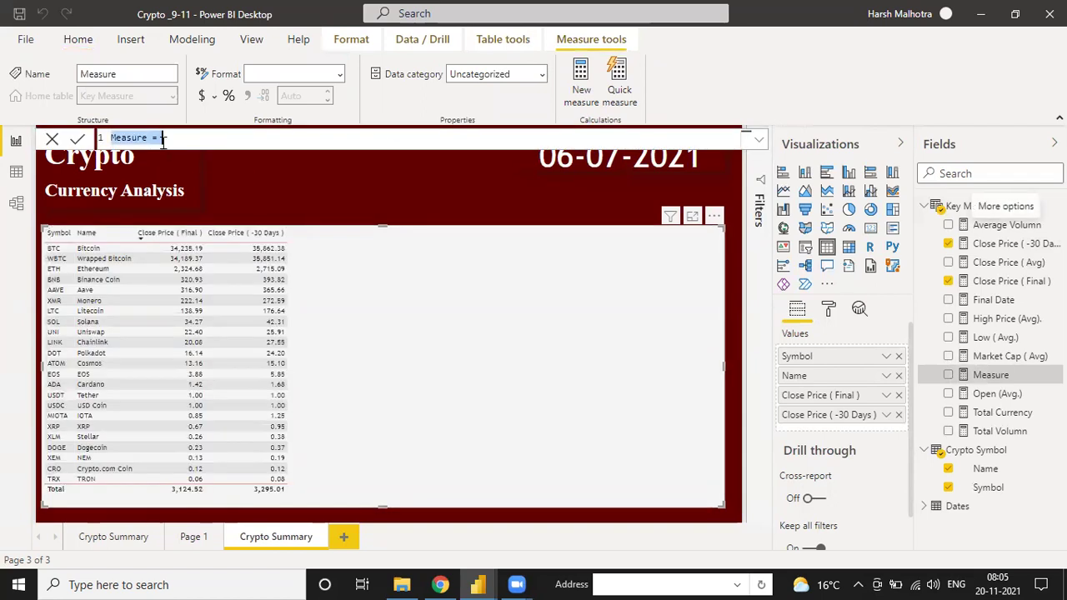
click(152, 138)
key(BackSpace)
key(BackSpace)
key(BackSpace)
key(BackSpace)
key(BackSpace)
key(BackSpace)
key(BackSpace)
key(BackSpace)
key(BackSpace)
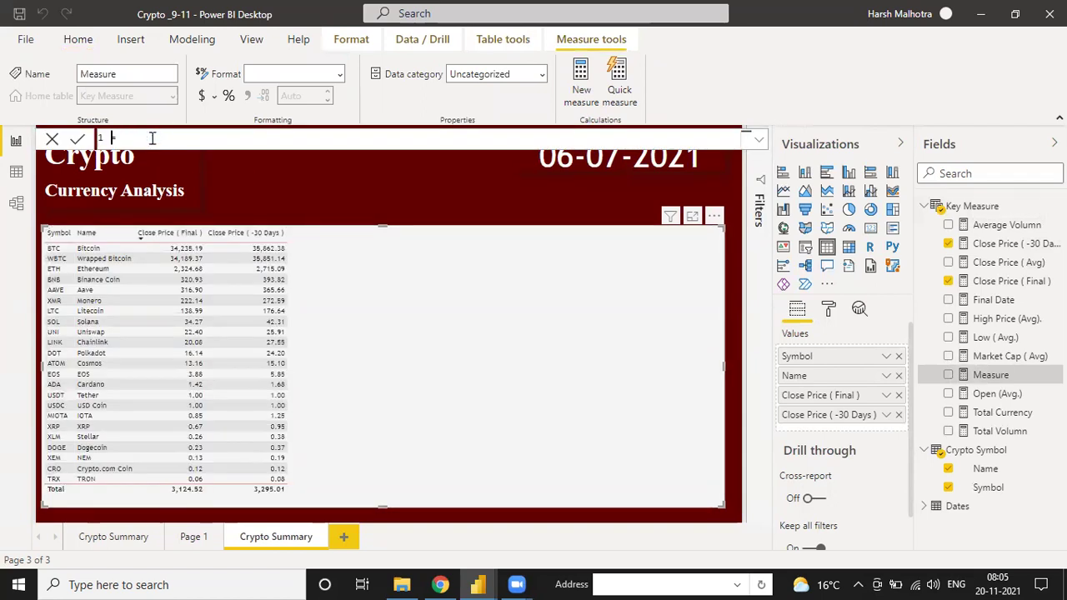
text(Variance ( =final -)
key(Delete)
key(BackSpace)
key(BackSpace)
key(BackSpace)
key(BackSpace)
key(BackSpace)
key(BackSpace)
key(BackSpace)
key(BackSpace)
text(Final - 30 Days ))
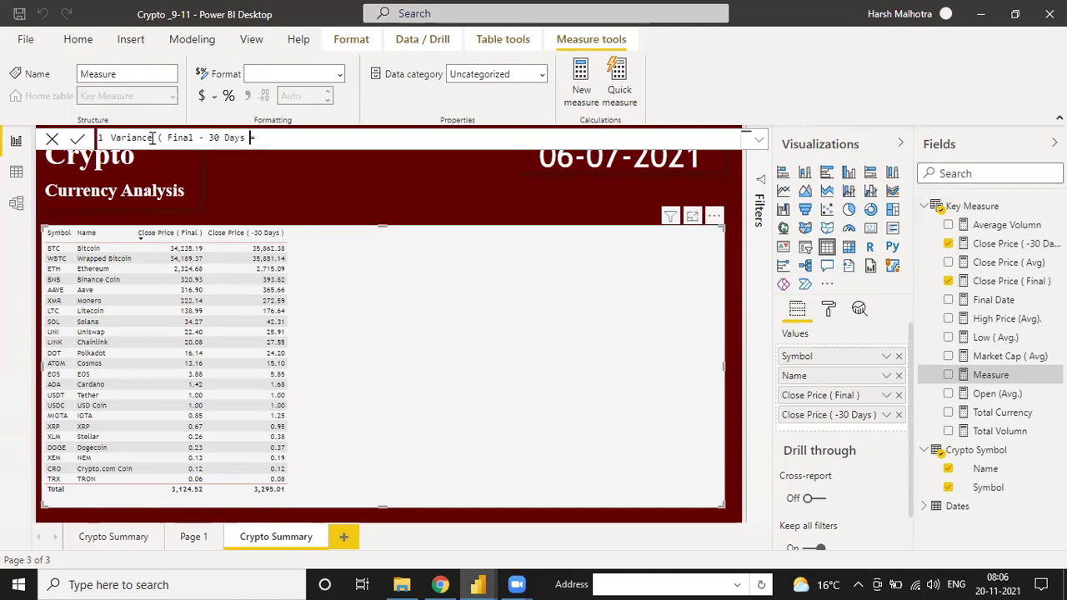
Start the variance formula two lines below the measure name with 'Key Measure'[Close Price ( Final )] followed by a minus sign.
key(shift+Return)
key(shift+Return)
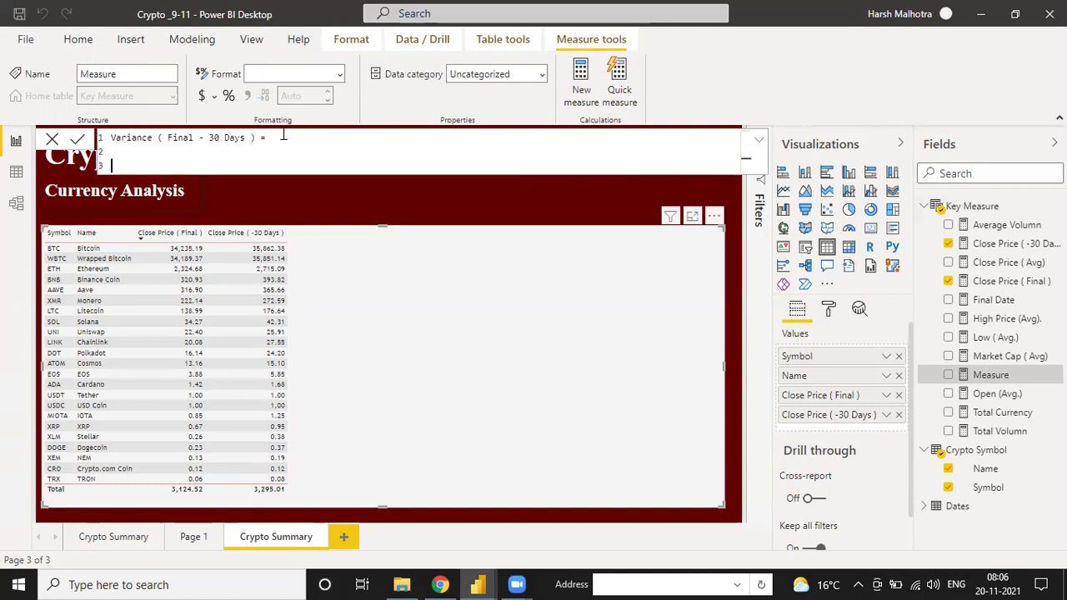
text(clos)
key(Down)
key(Down)
key(Tab)
text(-)
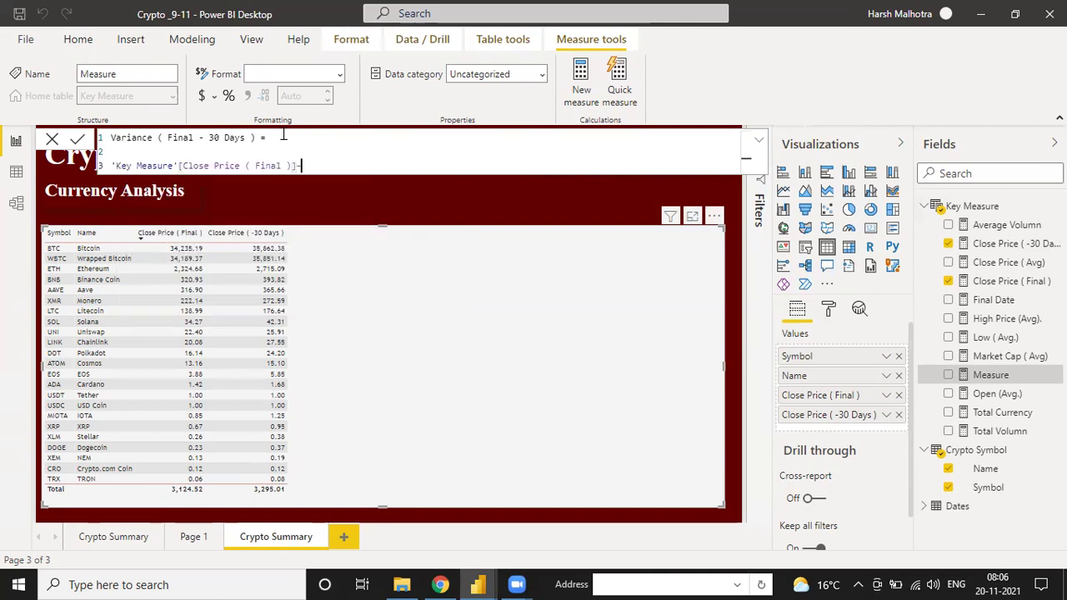
Complete the formula by subtracting [Close Price ( -30 Days )], commit the measure and include it in the currency table.
text(clos)
key(Down)
key(Down)
key(Down)
key(Down)
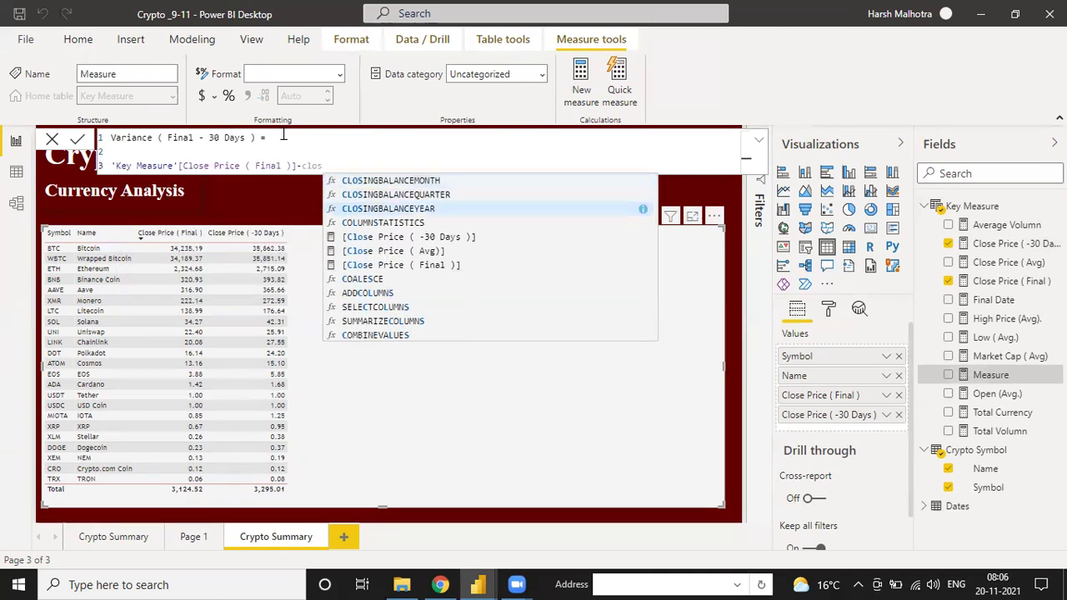
key(Tab)
click(408, 265)
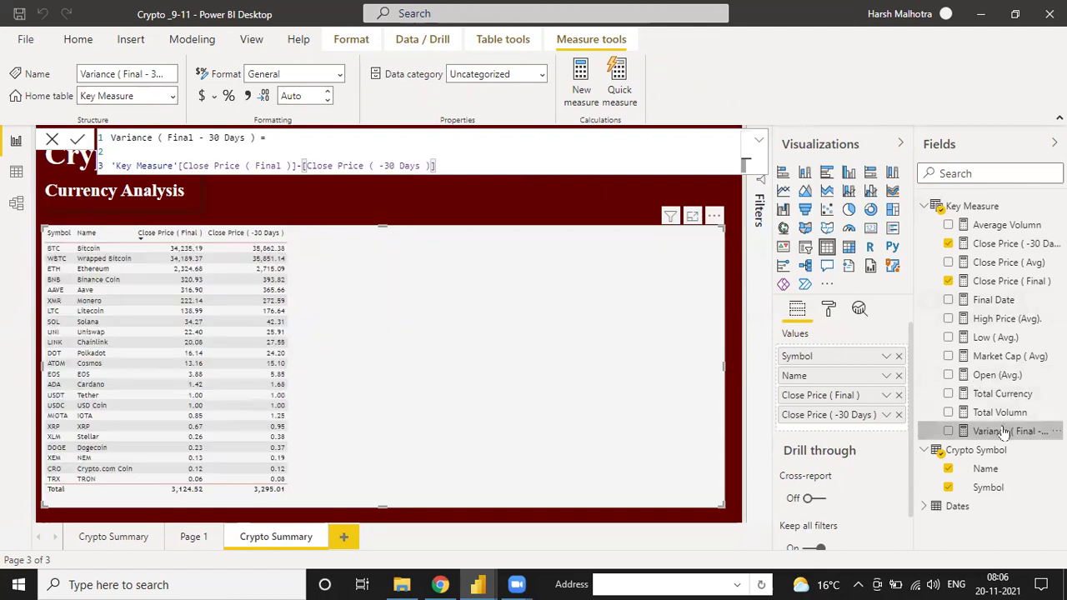
drag(448, 316, 445, 315)
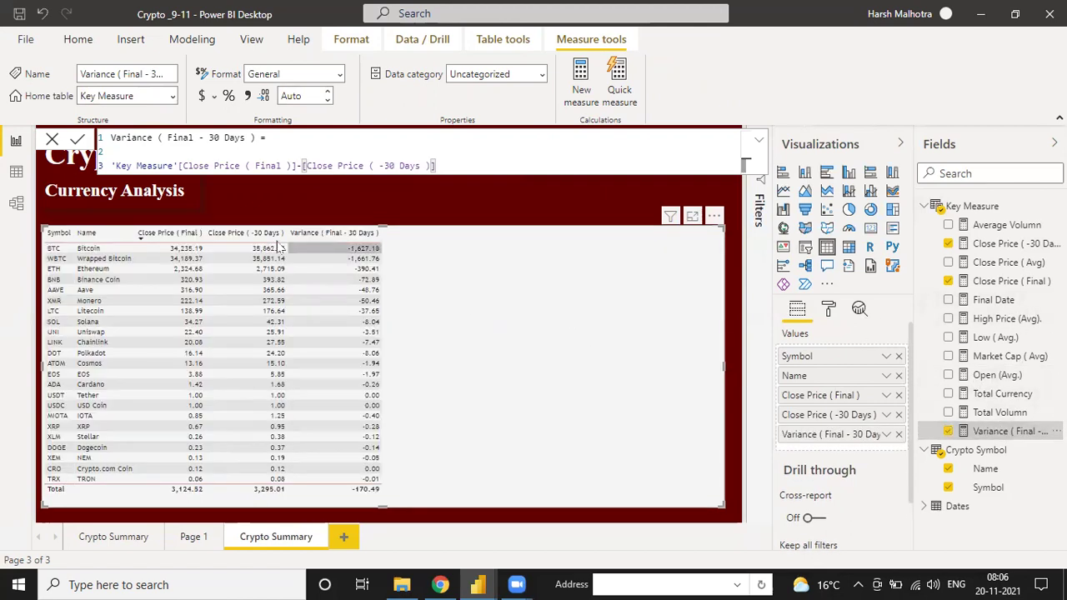